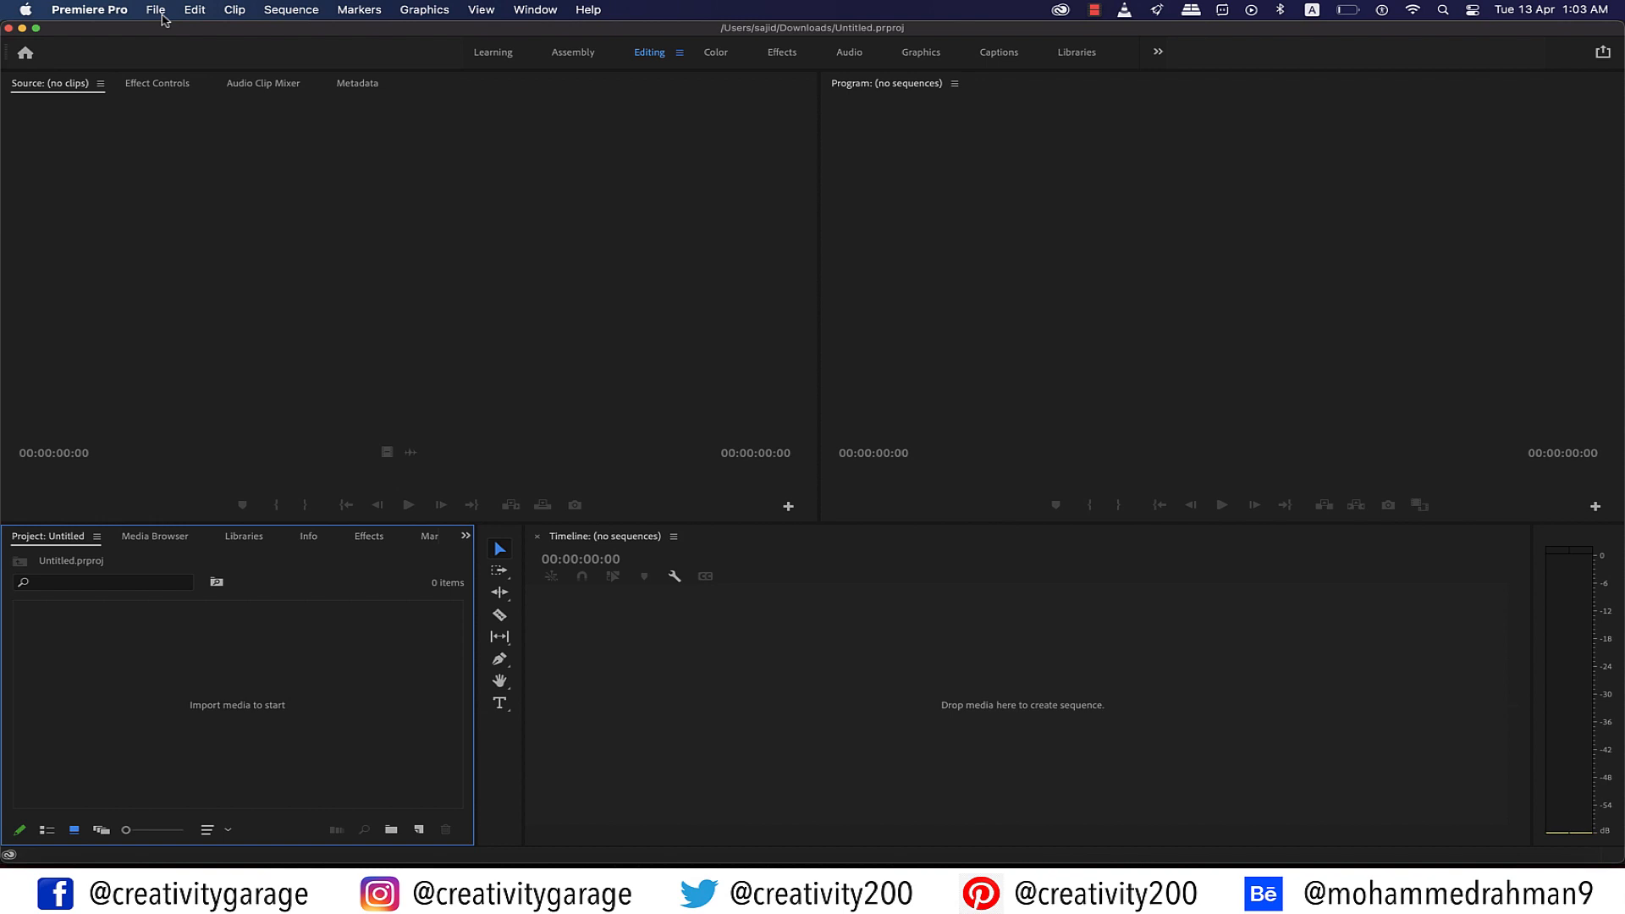
Step: Import 3.IL_shear and scale.mp4, 6.IL_neonlights.mp4 and 9.IL_artboards.mp4 from the basic editing folder, and delete them from the project
left_click(164, 17)
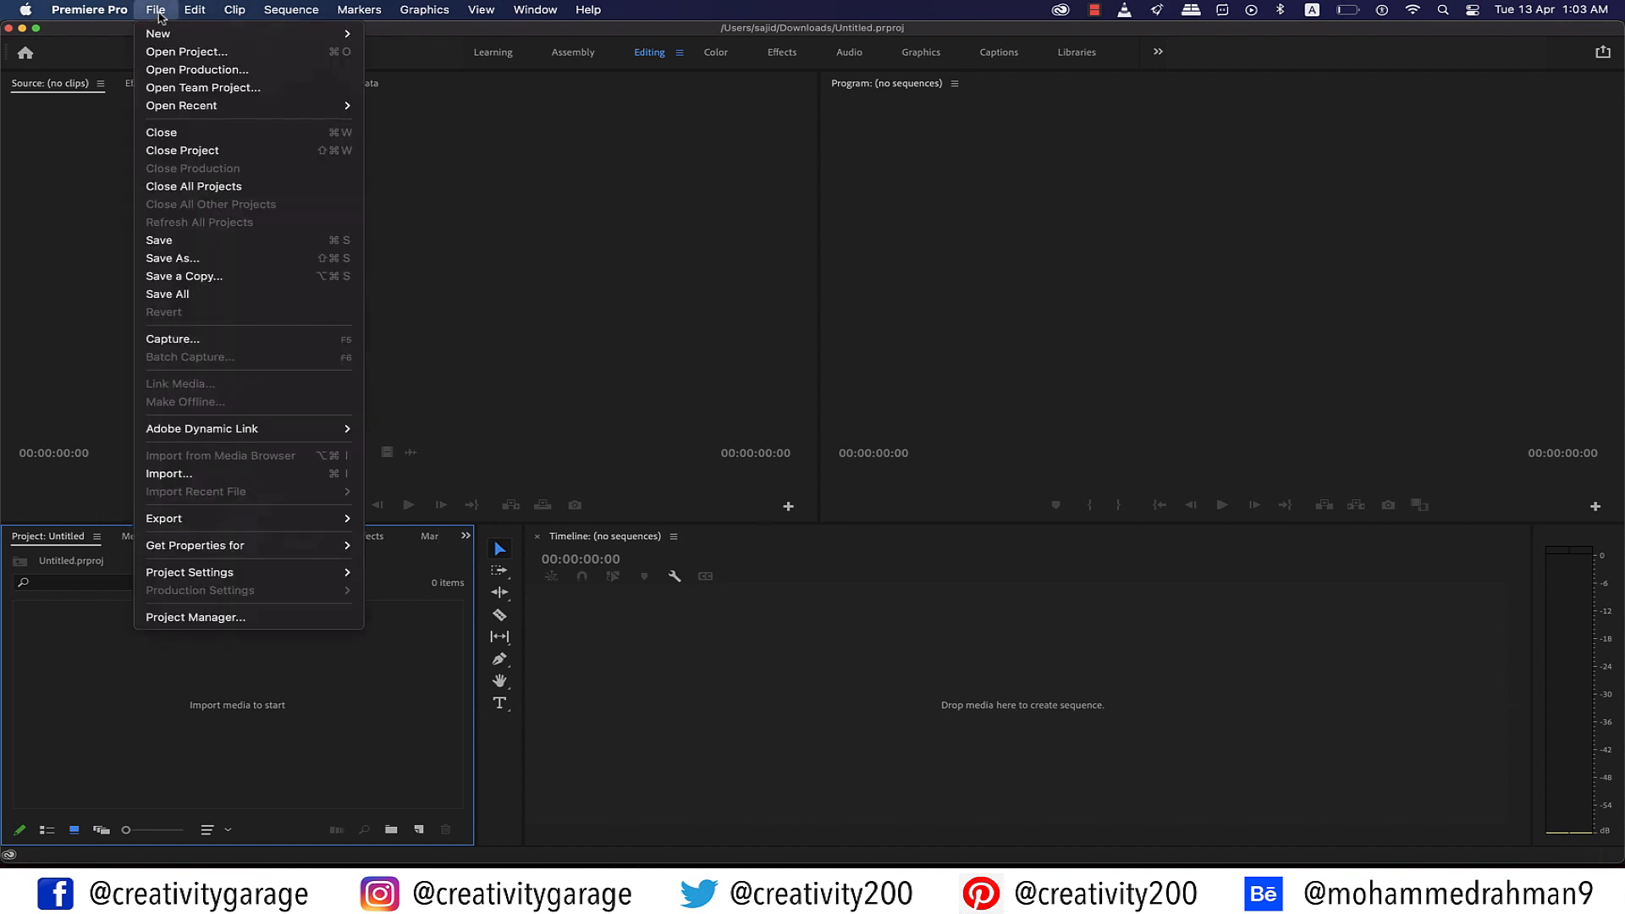
left_click(218, 474)
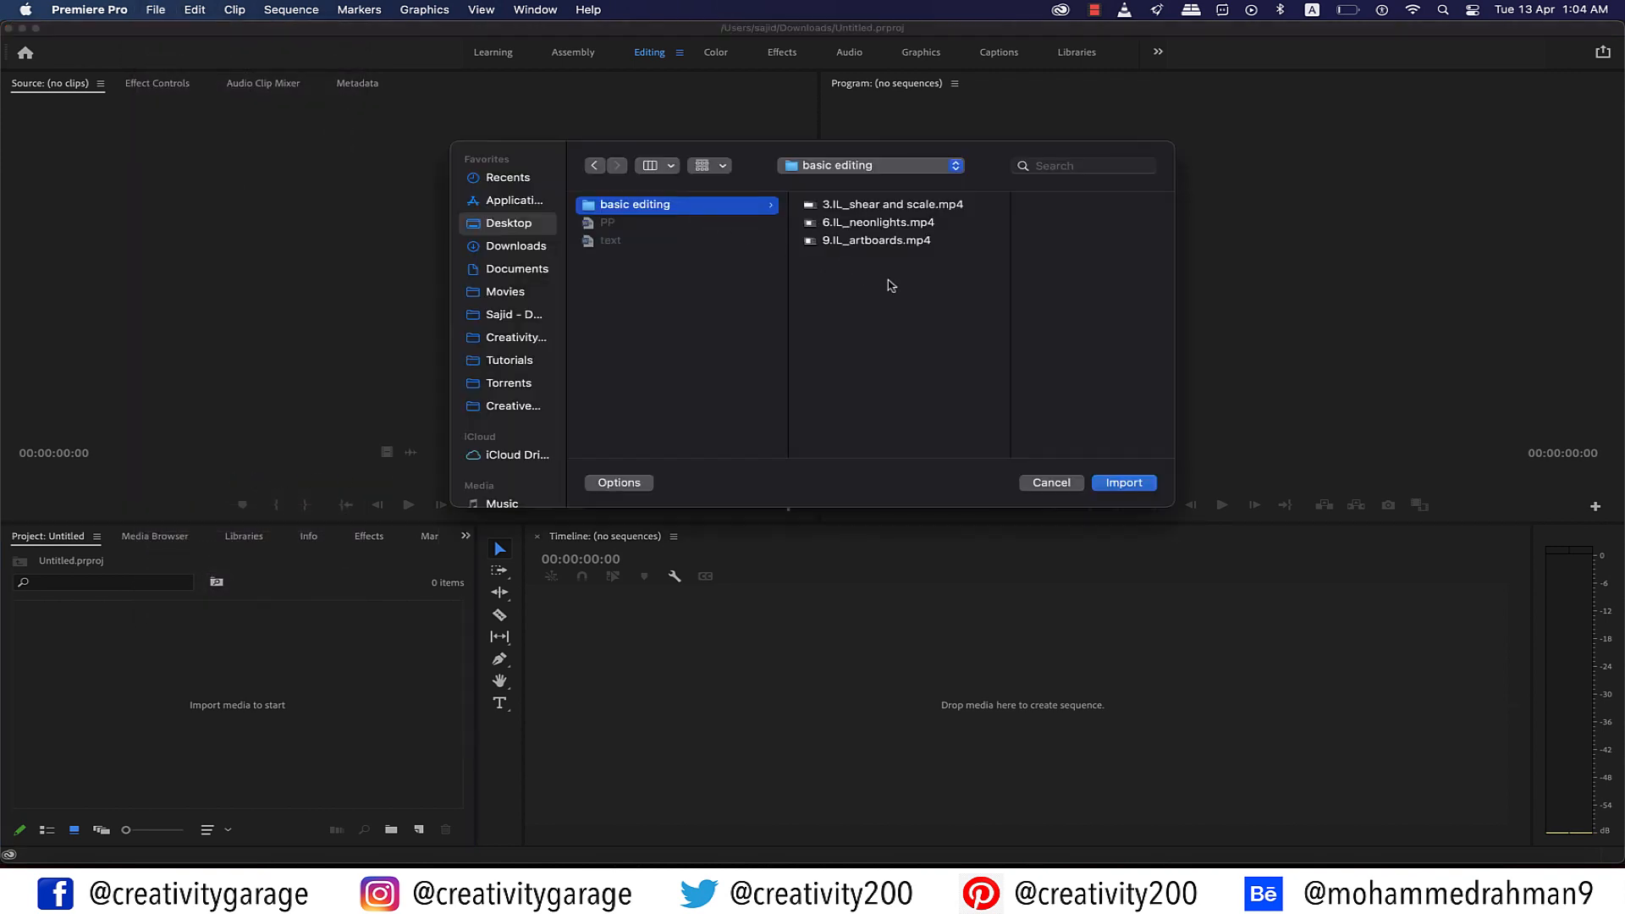
left_click_drag(891, 285, 889, 207)
left_click(1104, 482)
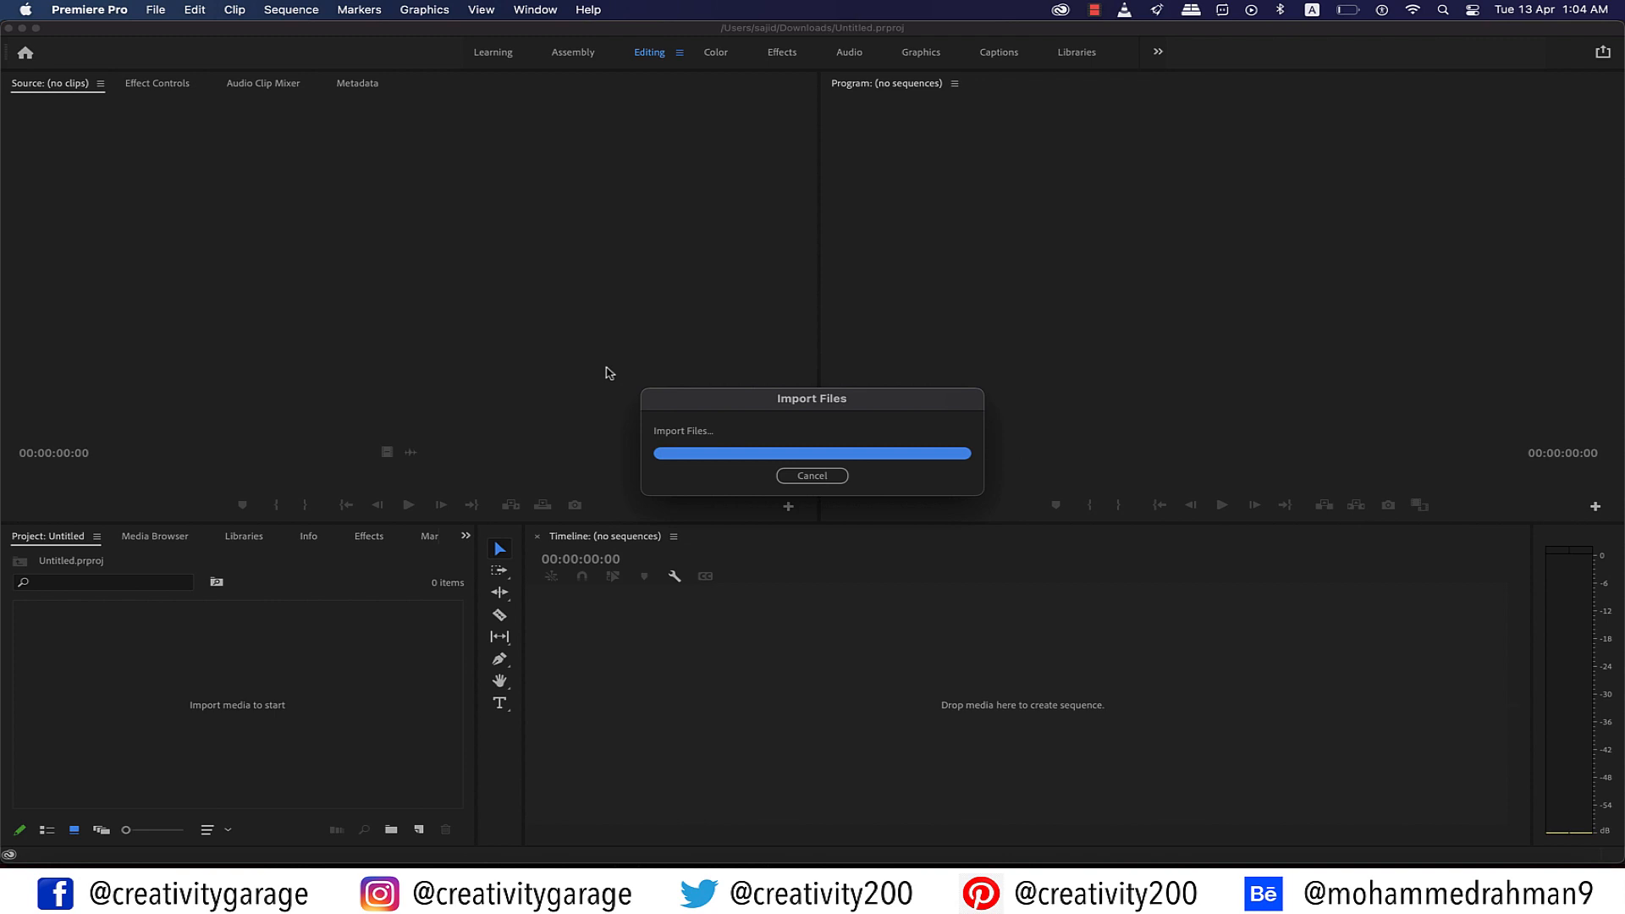
left_click(322, 755)
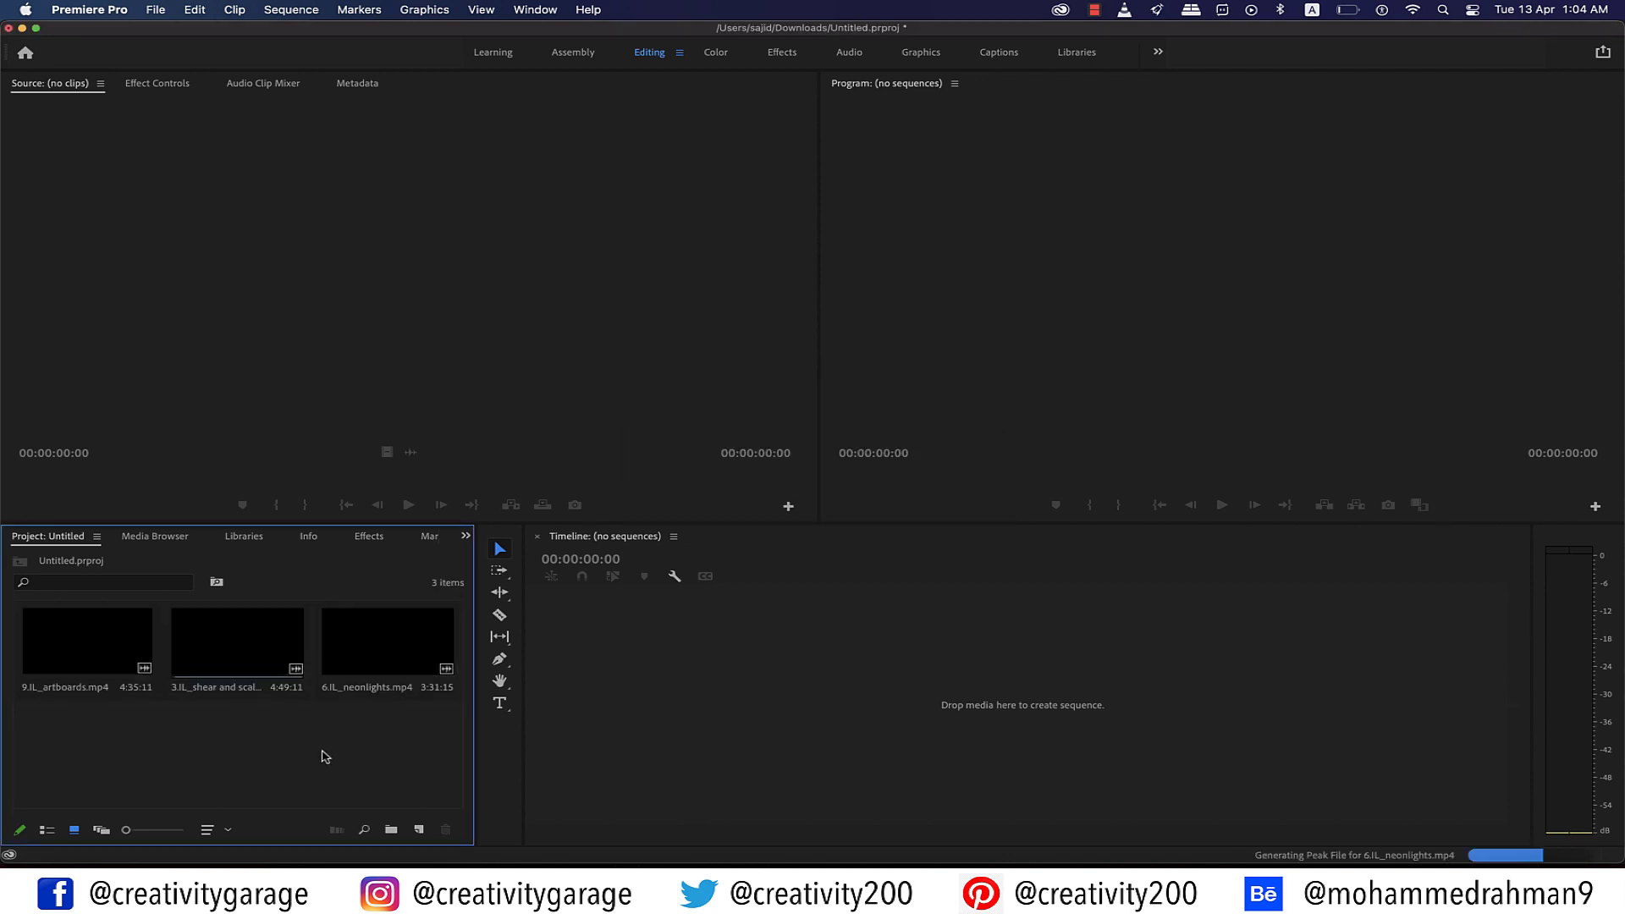
left_click_drag(392, 766, 127, 644)
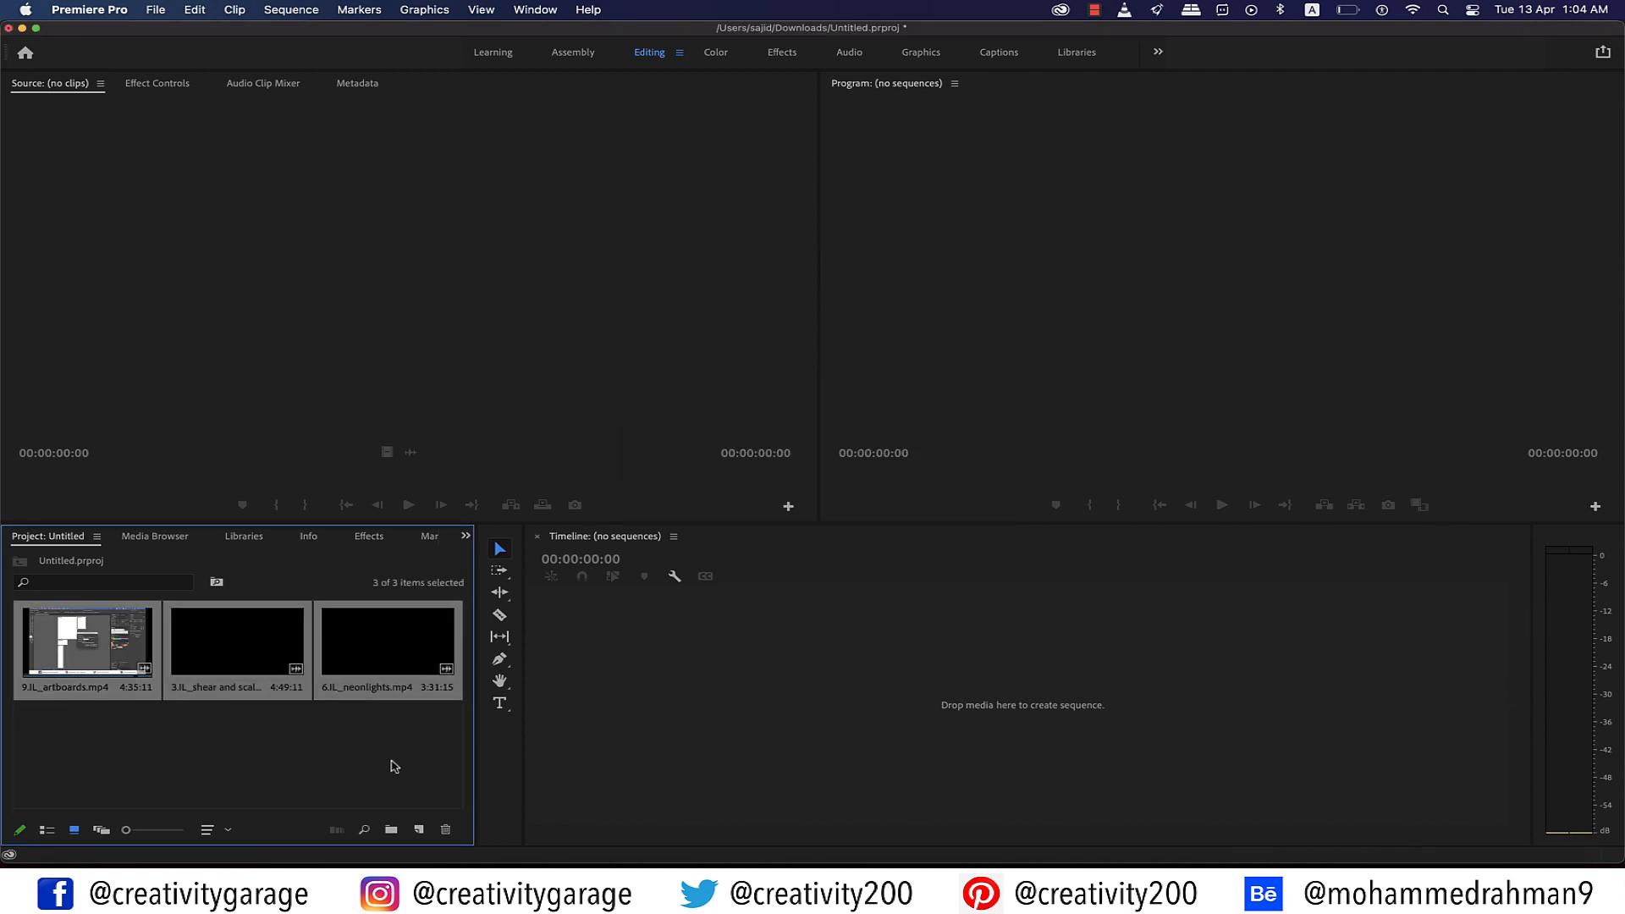
key("Delete")
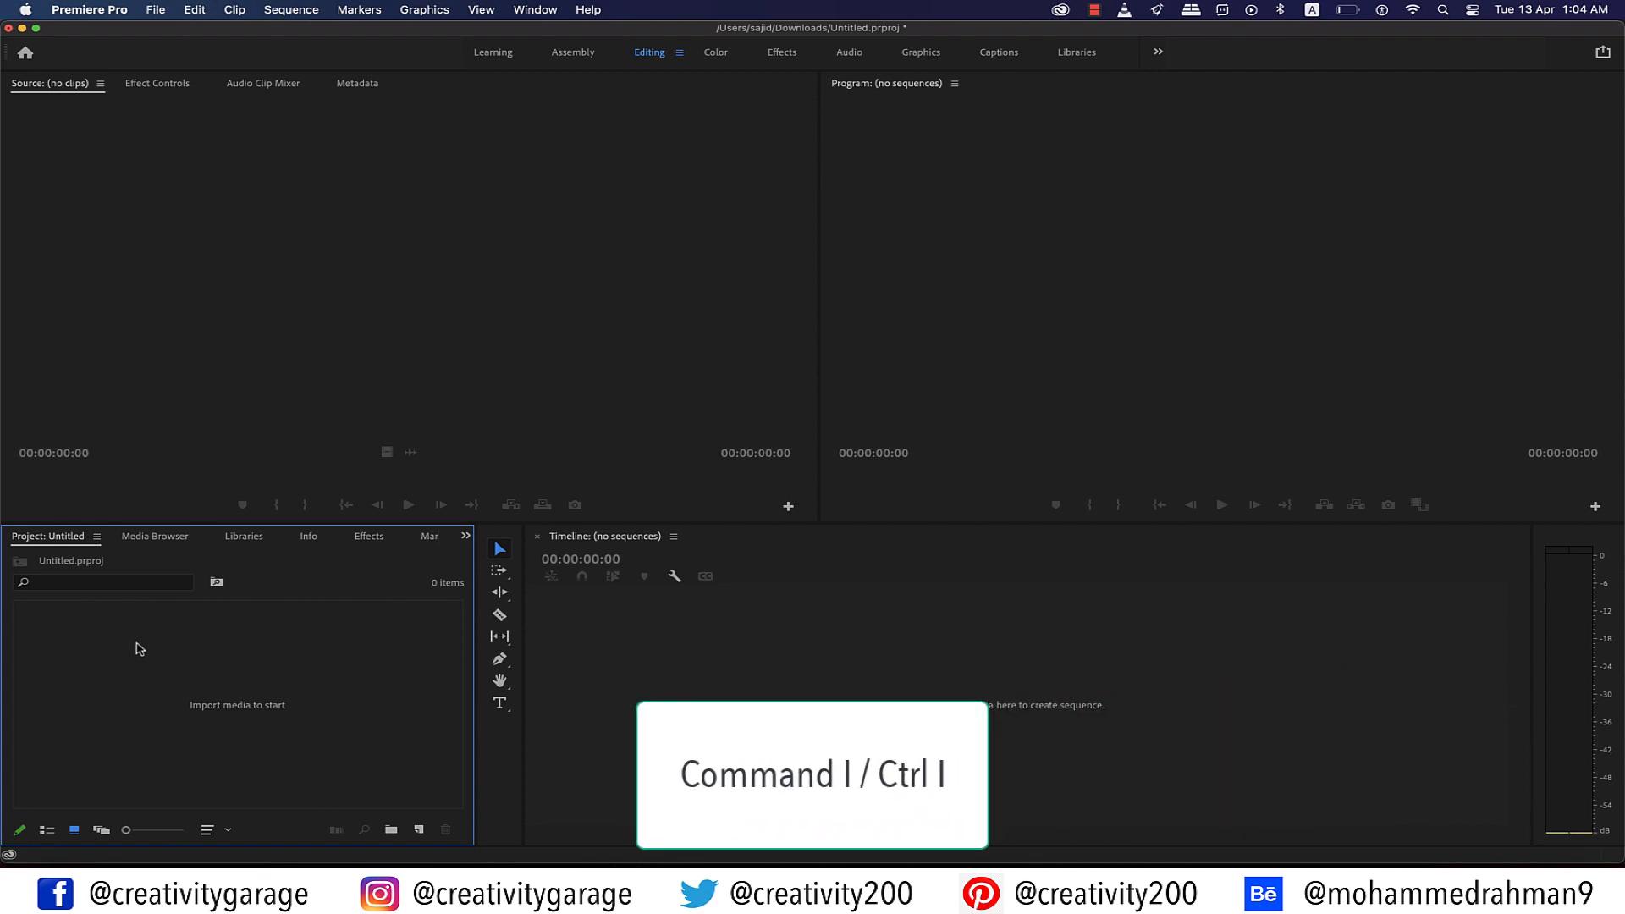
Step: Import the three MP4 clips from the basic editing folder a second time and clear them from the project
key("super+i")
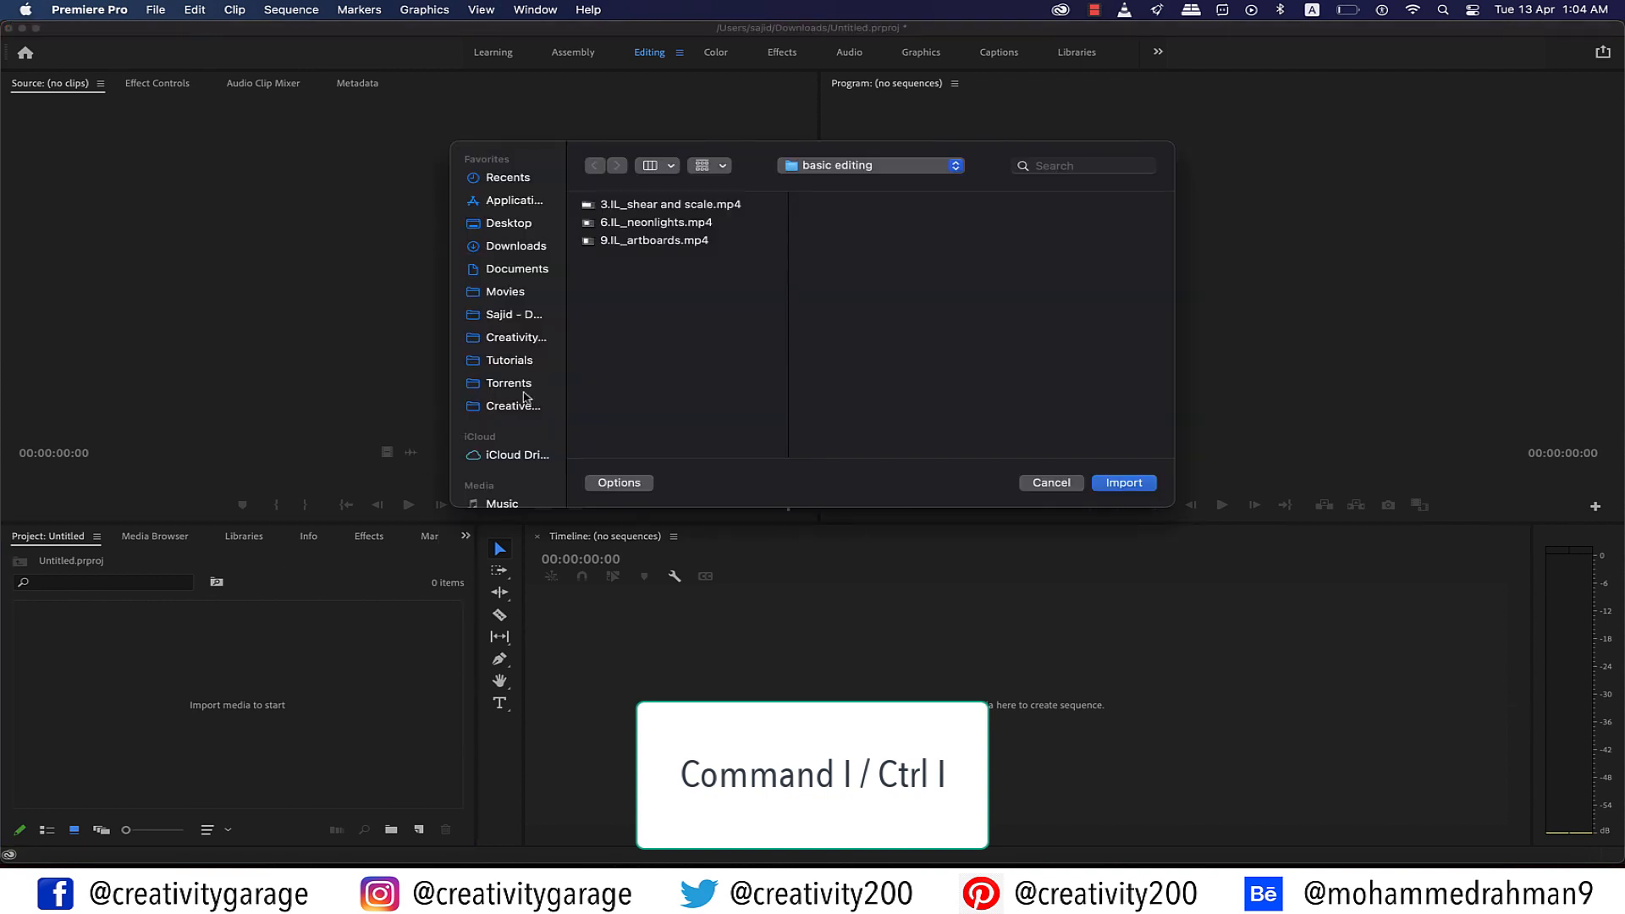
left_click_drag(707, 274, 686, 208)
left_click(1126, 483)
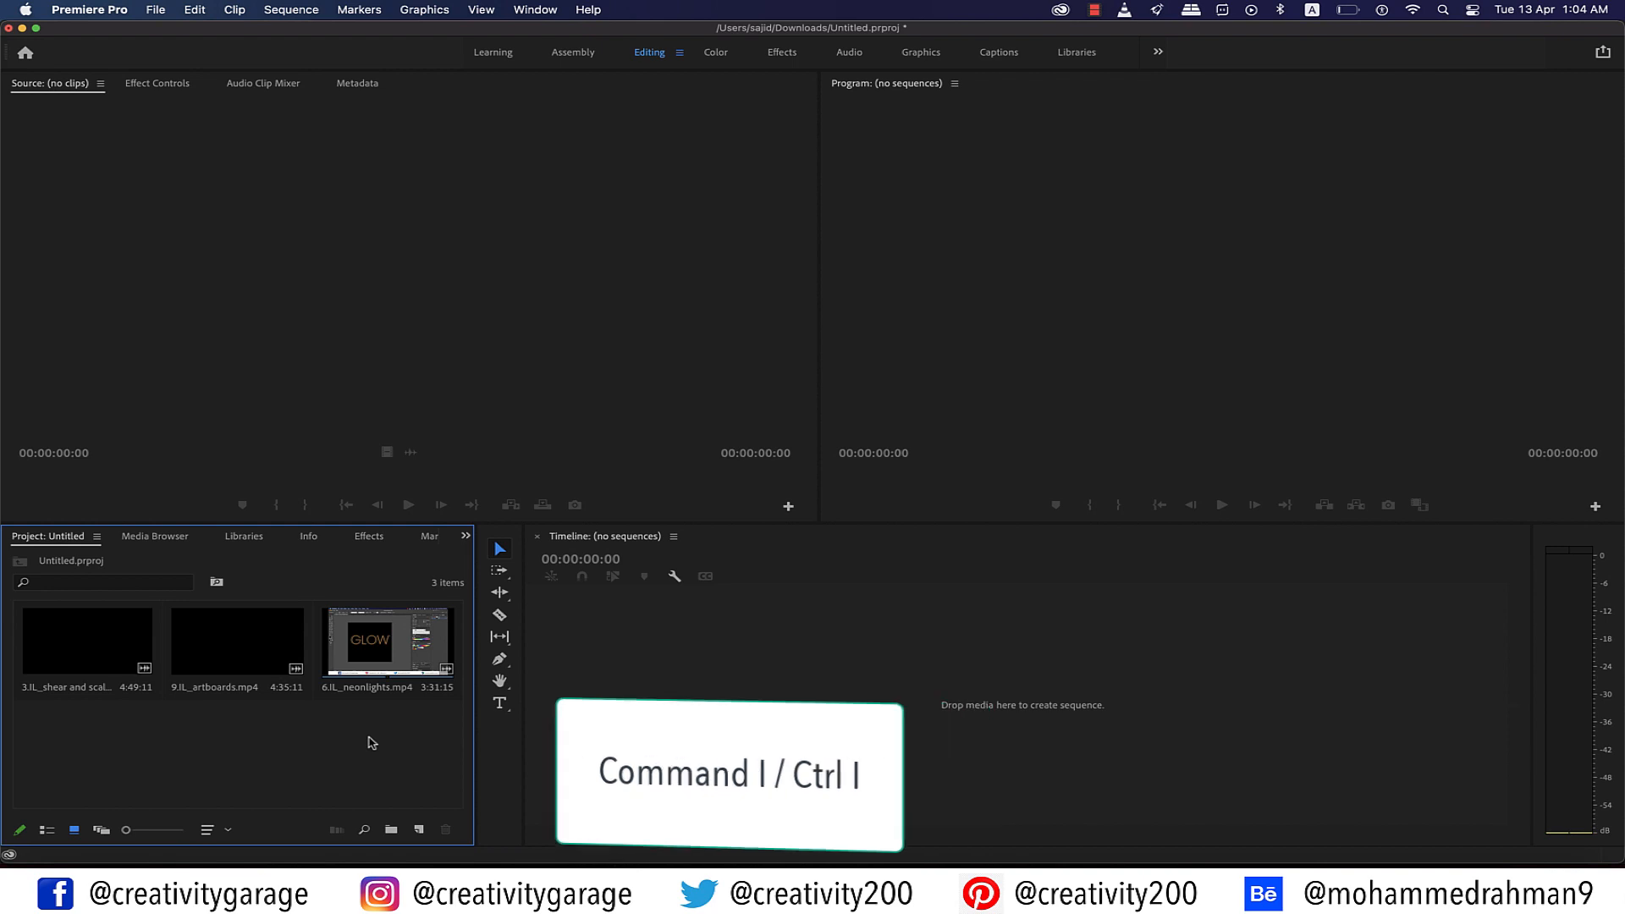
key("super+a")
key("Delete")
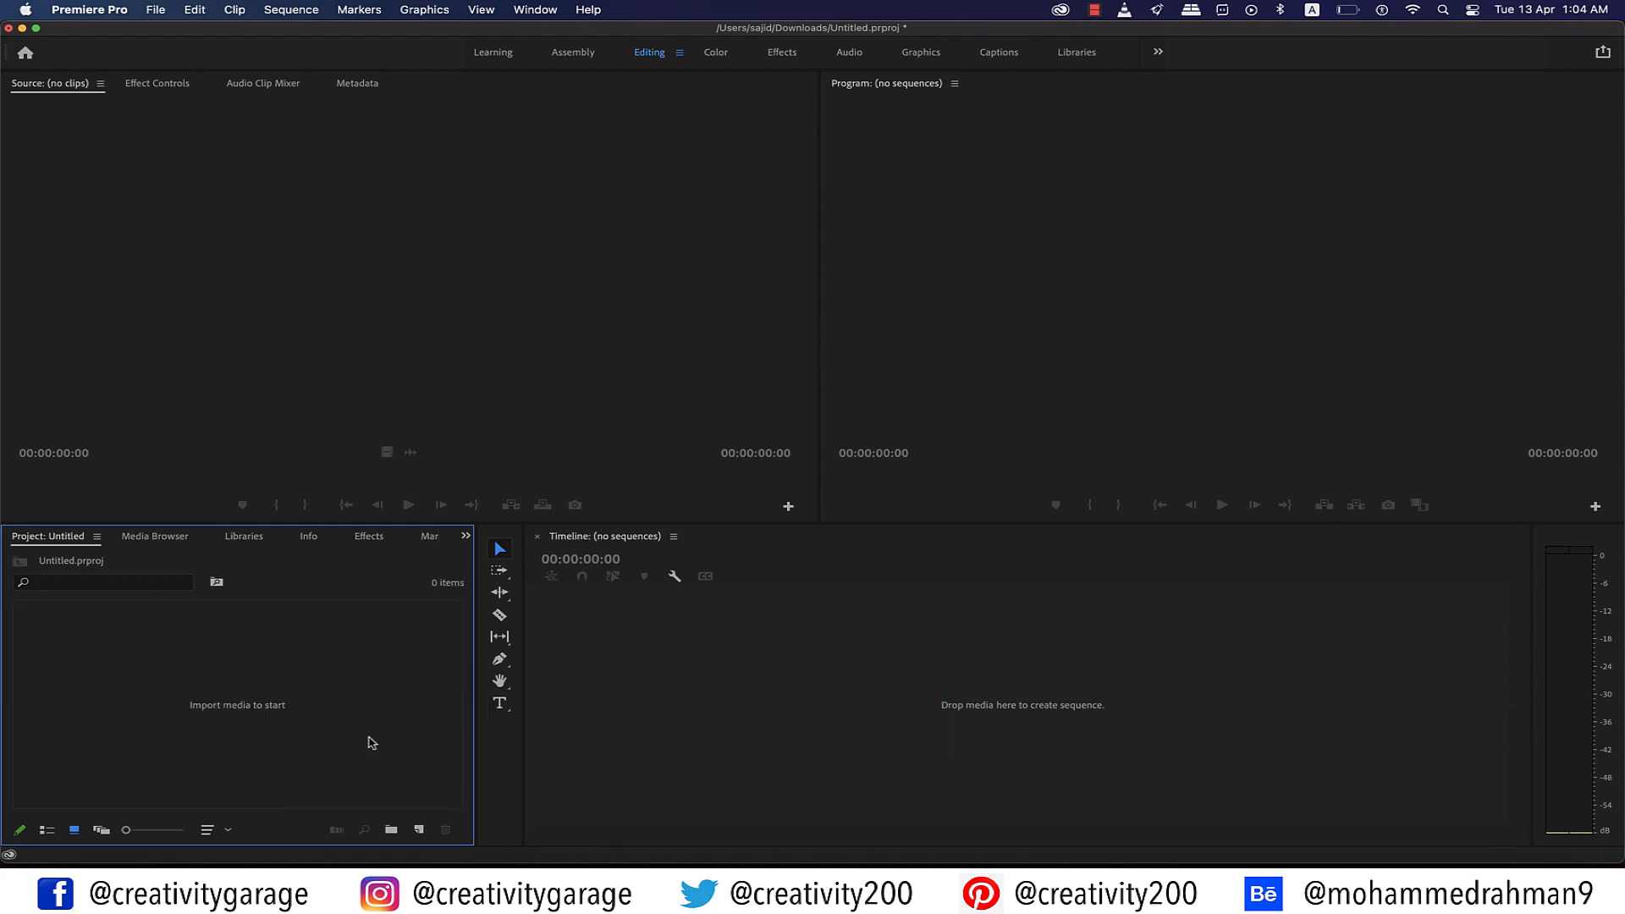
Step: Import all three basic editing clips into the empty project once more, and delete all of them
right_click(327, 687)
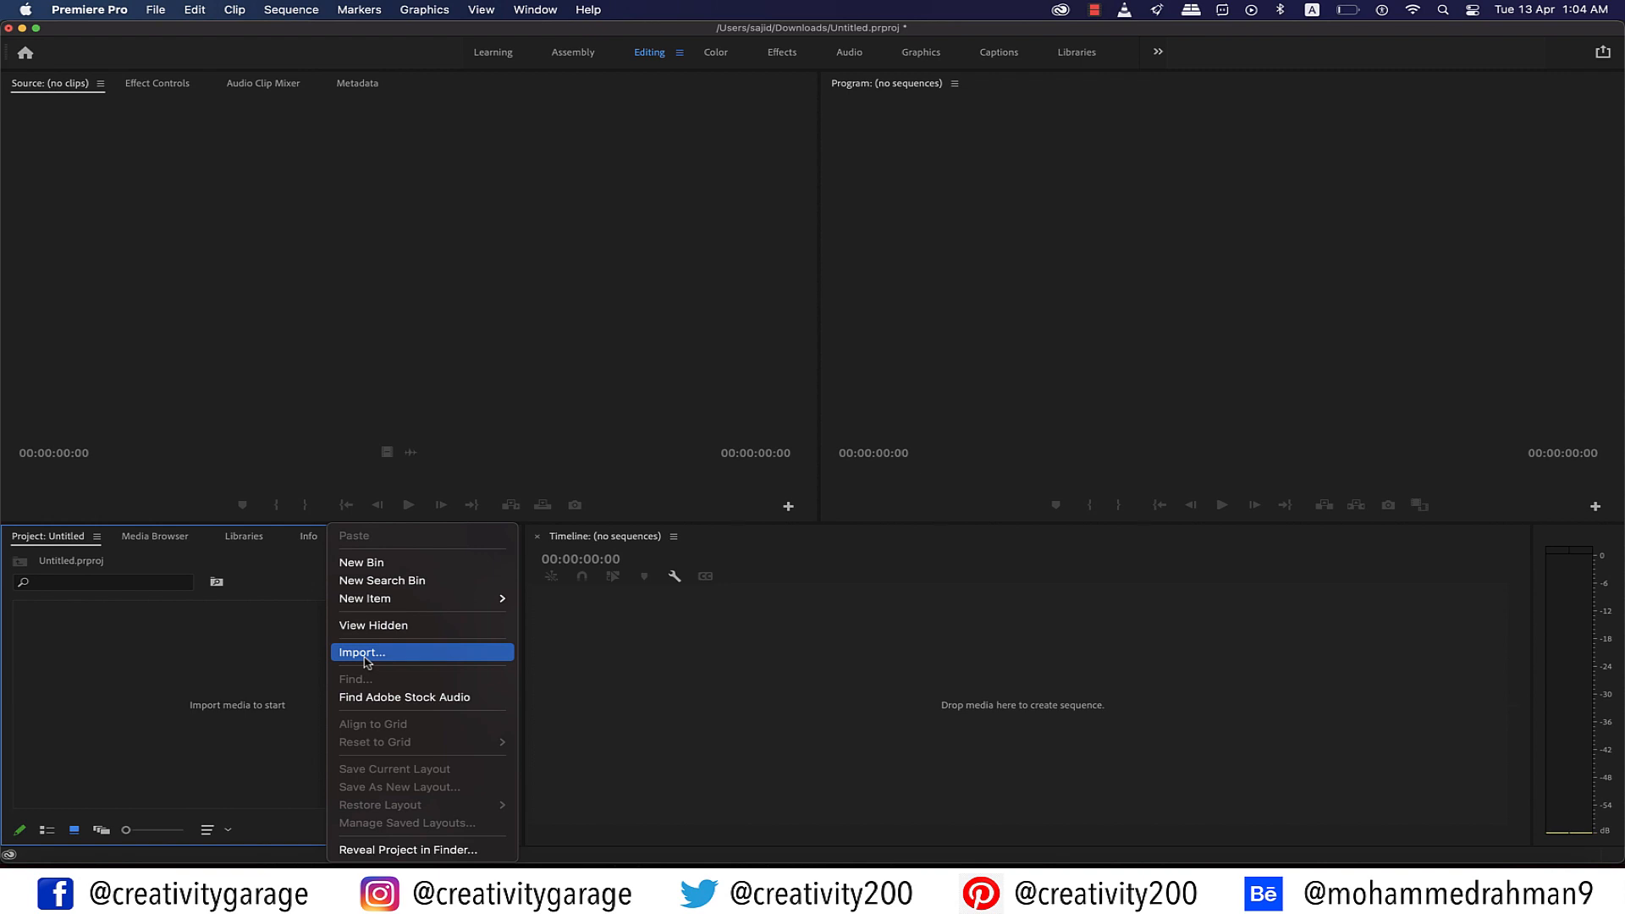
left_click(364, 654)
key("super+a")
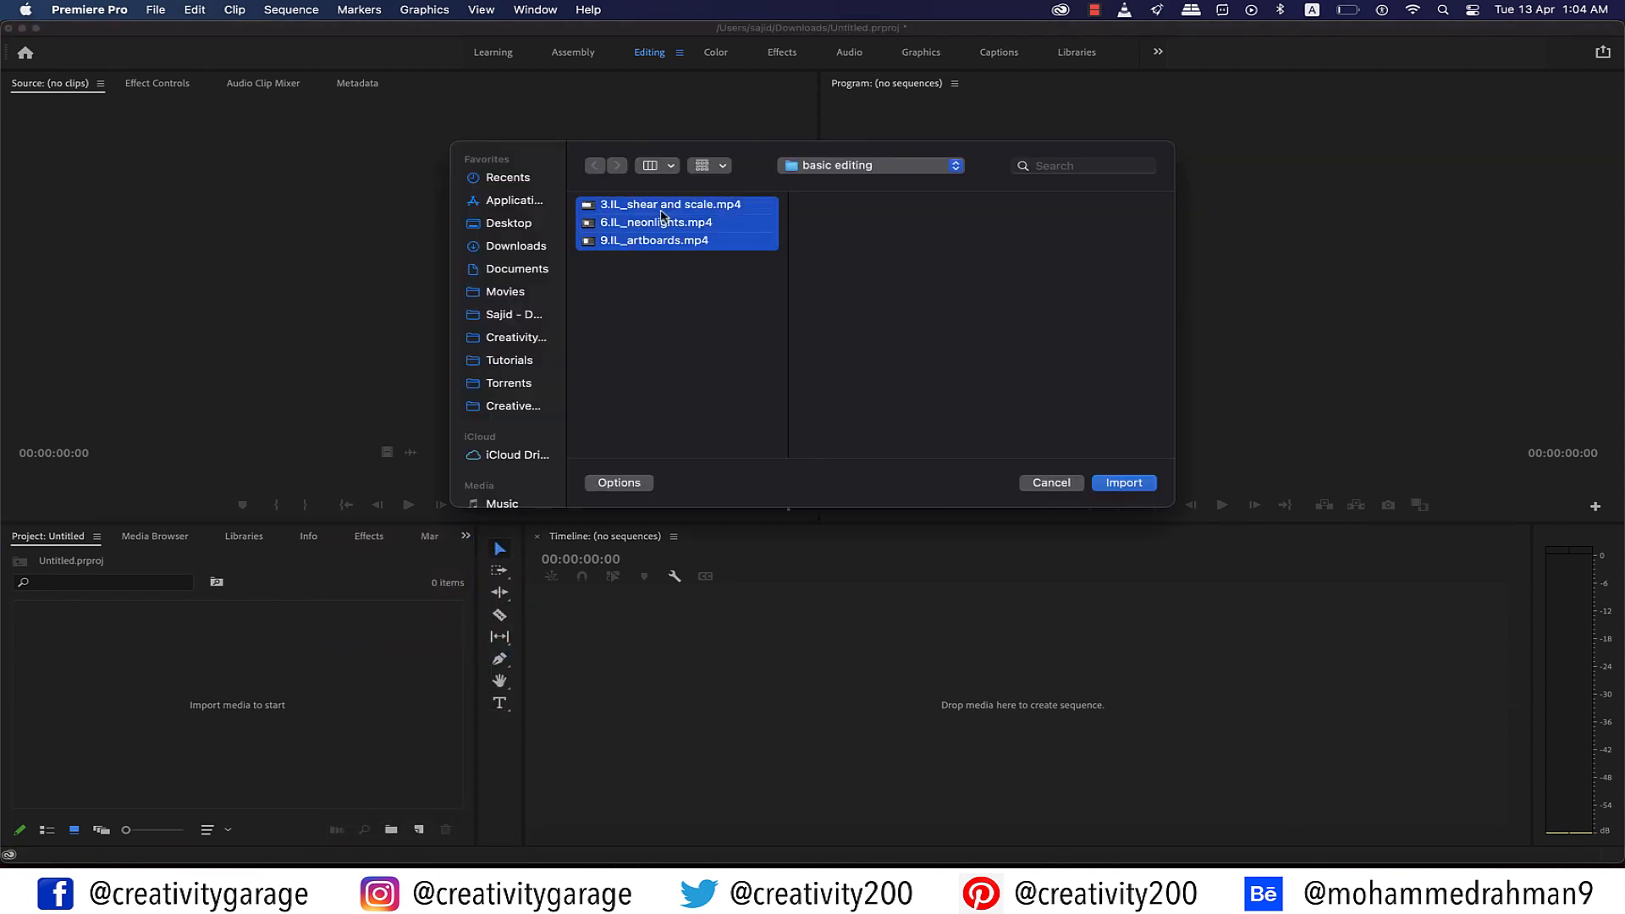
left_click(1126, 482)
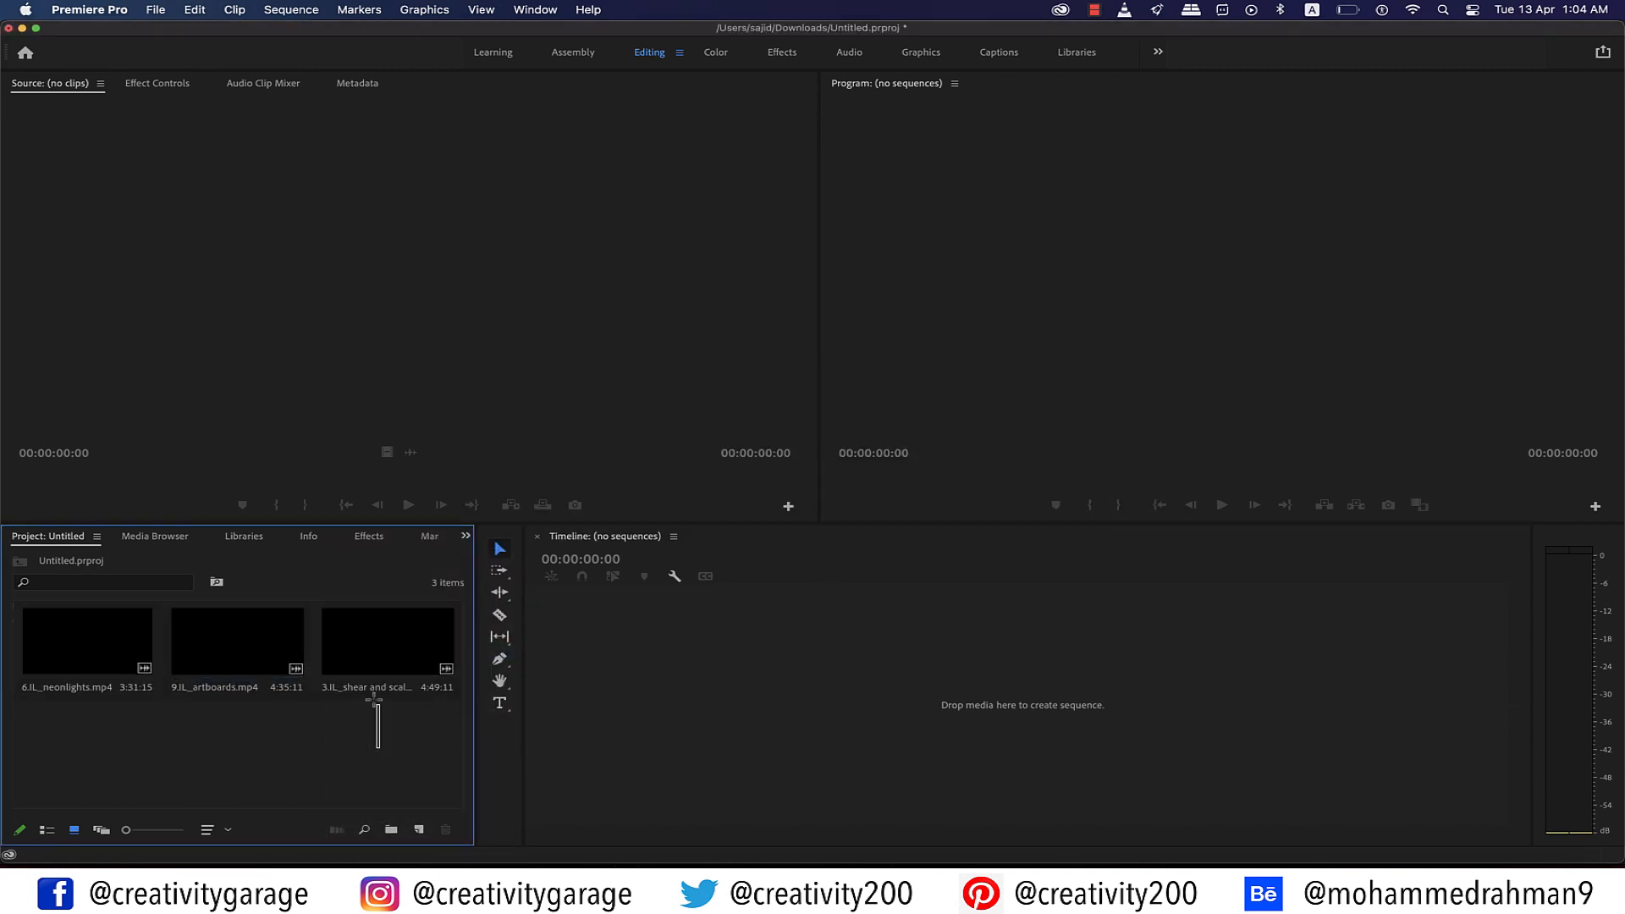
left_click_drag(441, 751, 133, 655)
key("Delete")
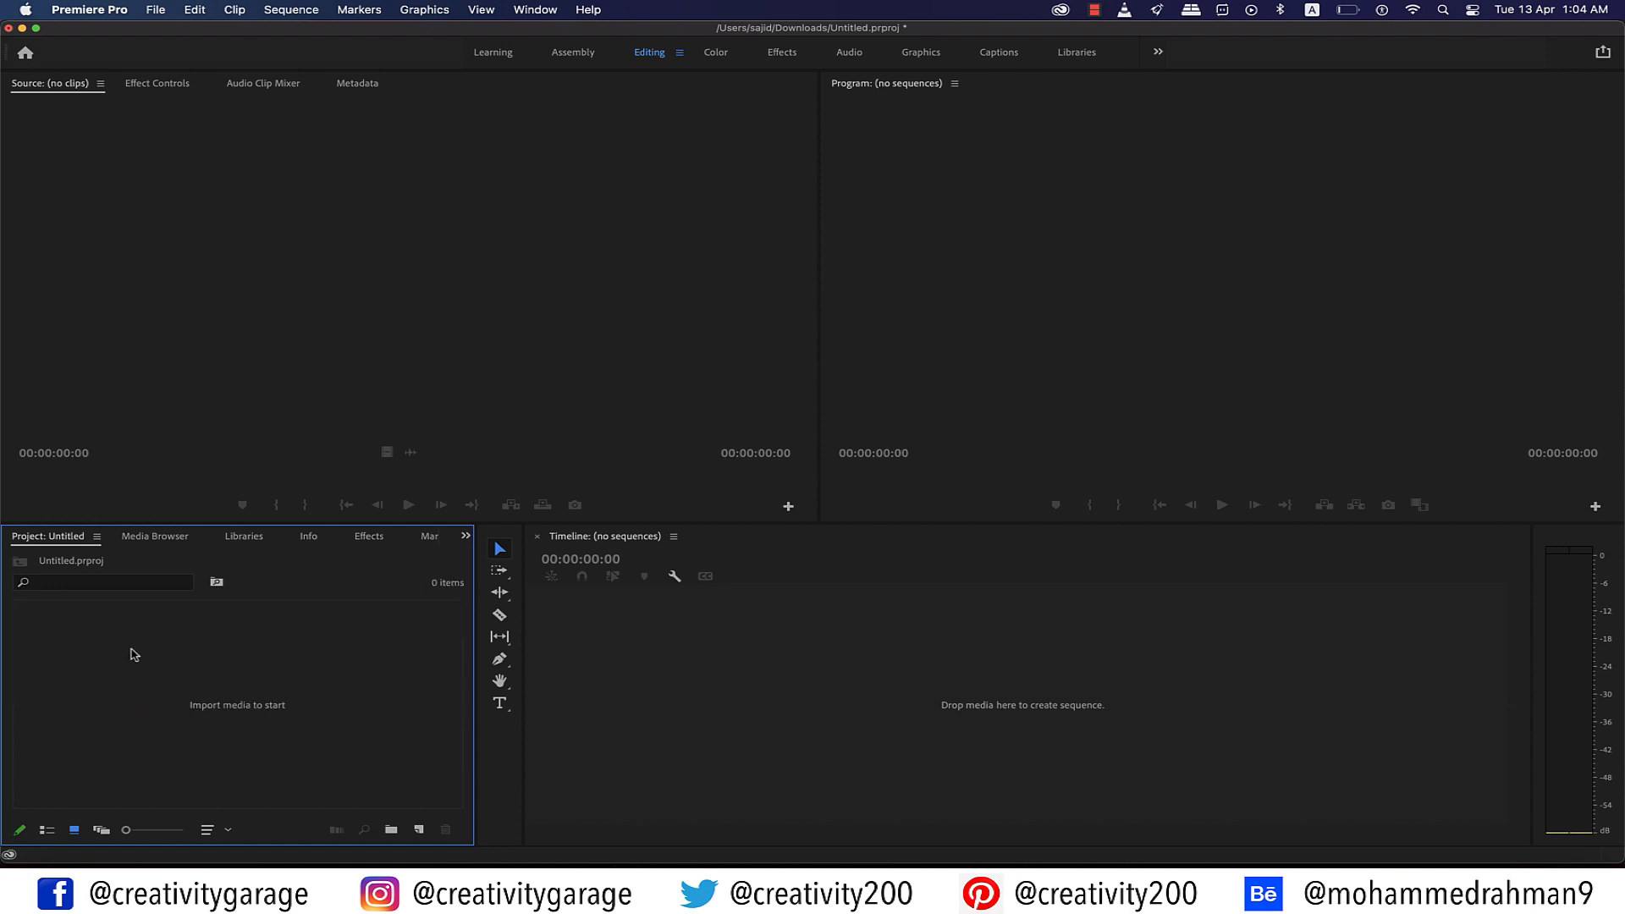
Step: Bring the shear and scale, neonlights and artboards clips into the project through the import dialog, and remove them
double_click(317, 659)
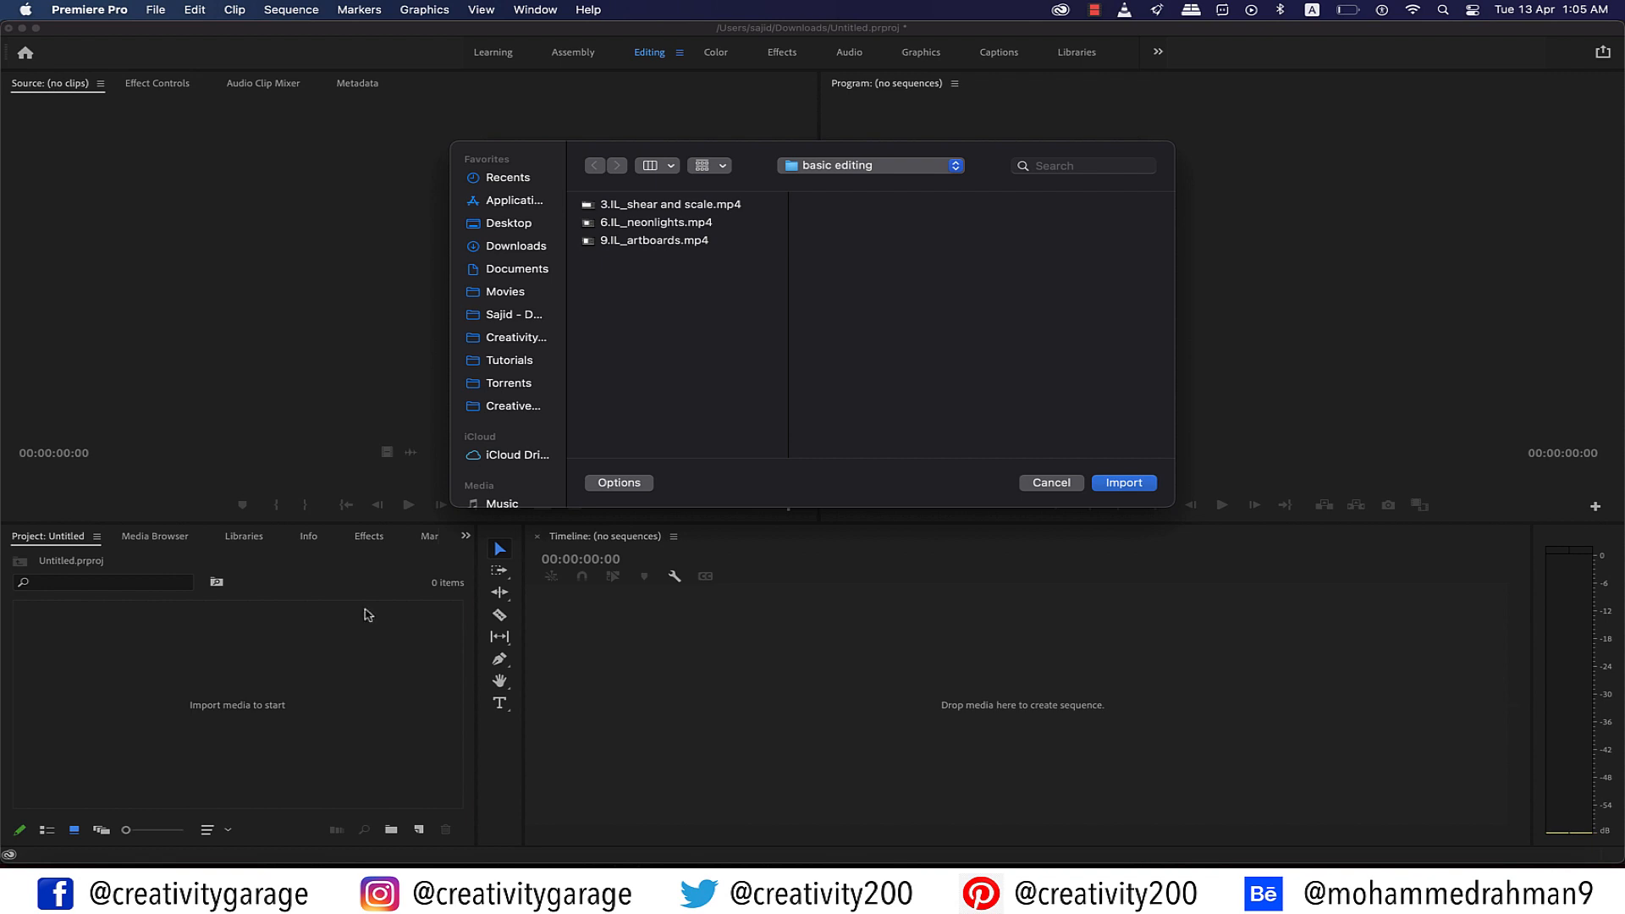
key("super+a")
key("Return")
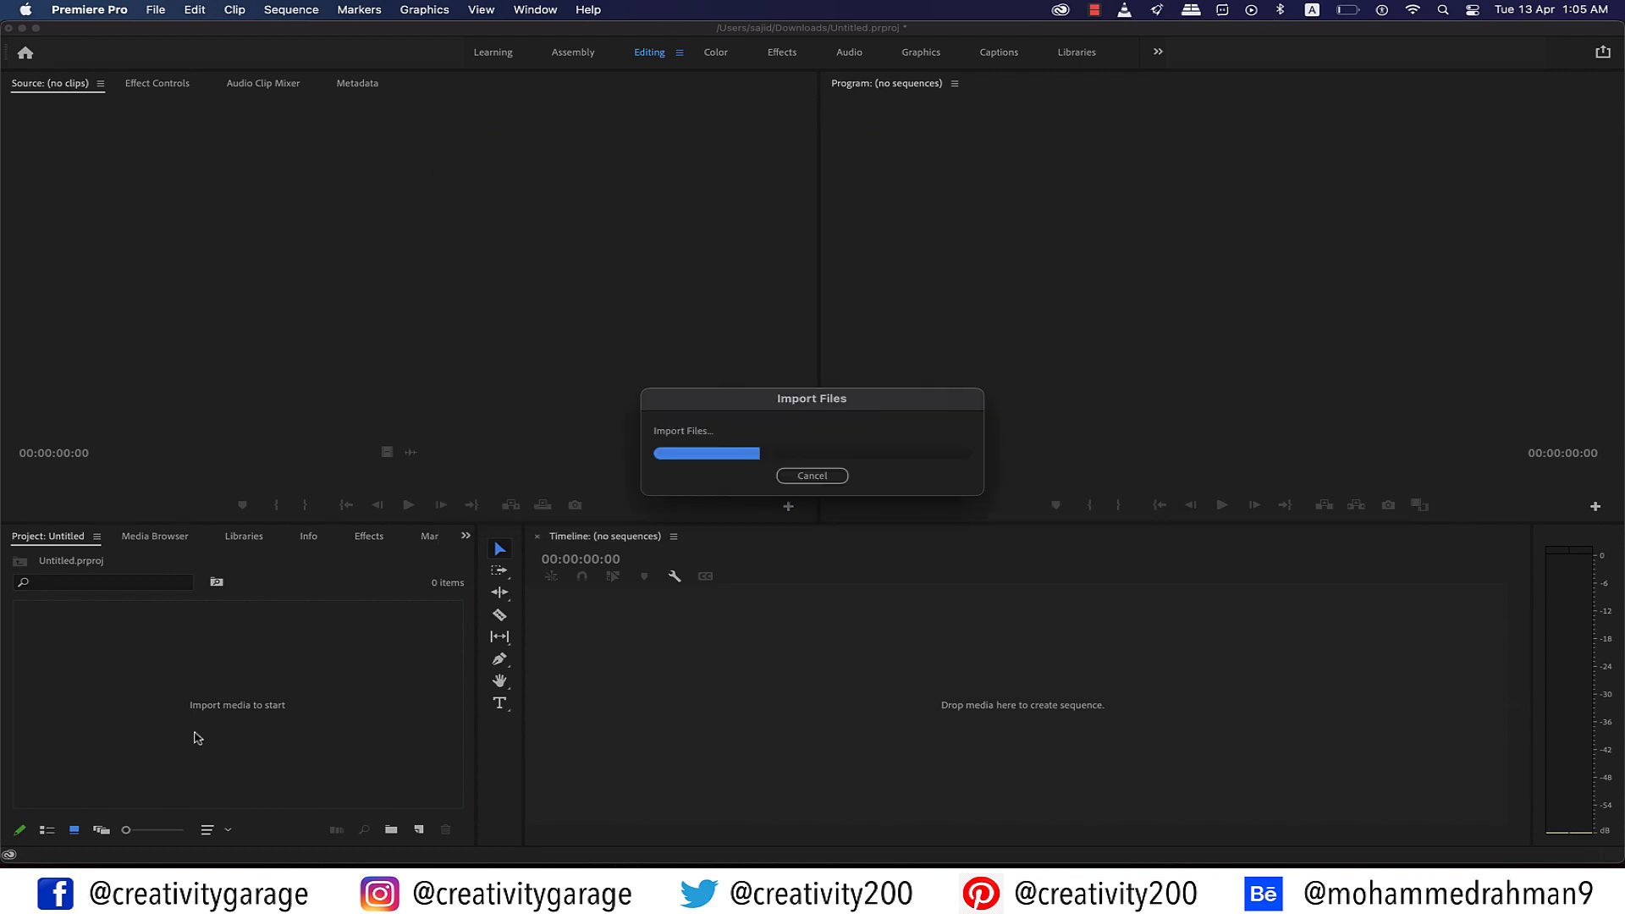
left_click_drag(382, 755, 116, 646)
key("Delete")
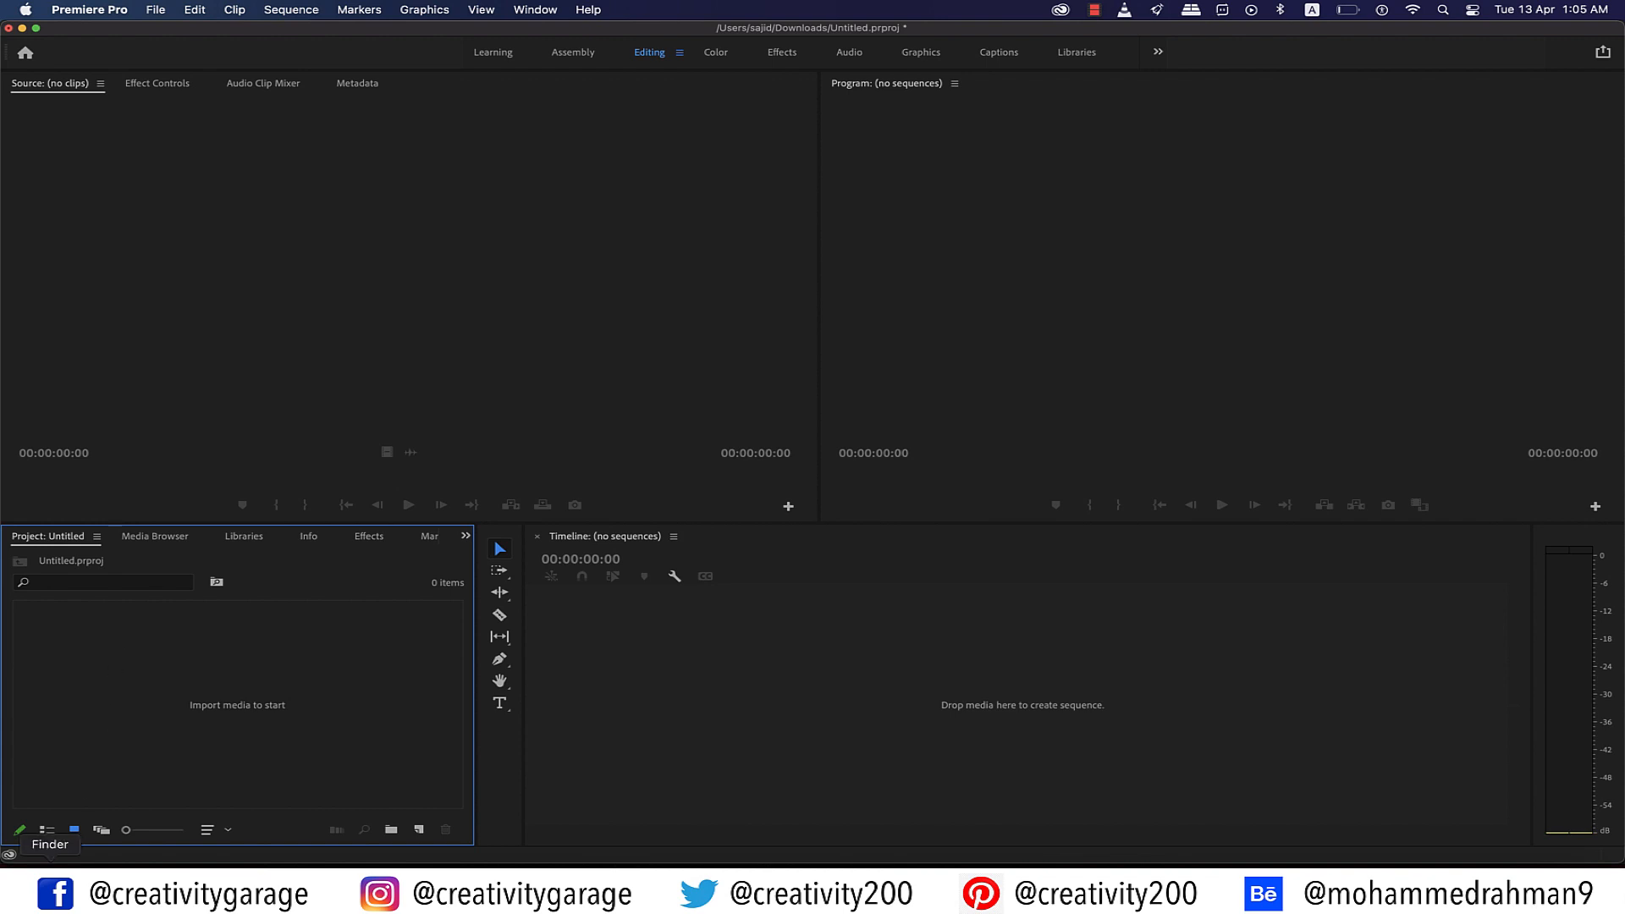
Step: Switch to Finder and add the three selected MP4 clips from the basic editing folder directly to the project
left_click(51, 880)
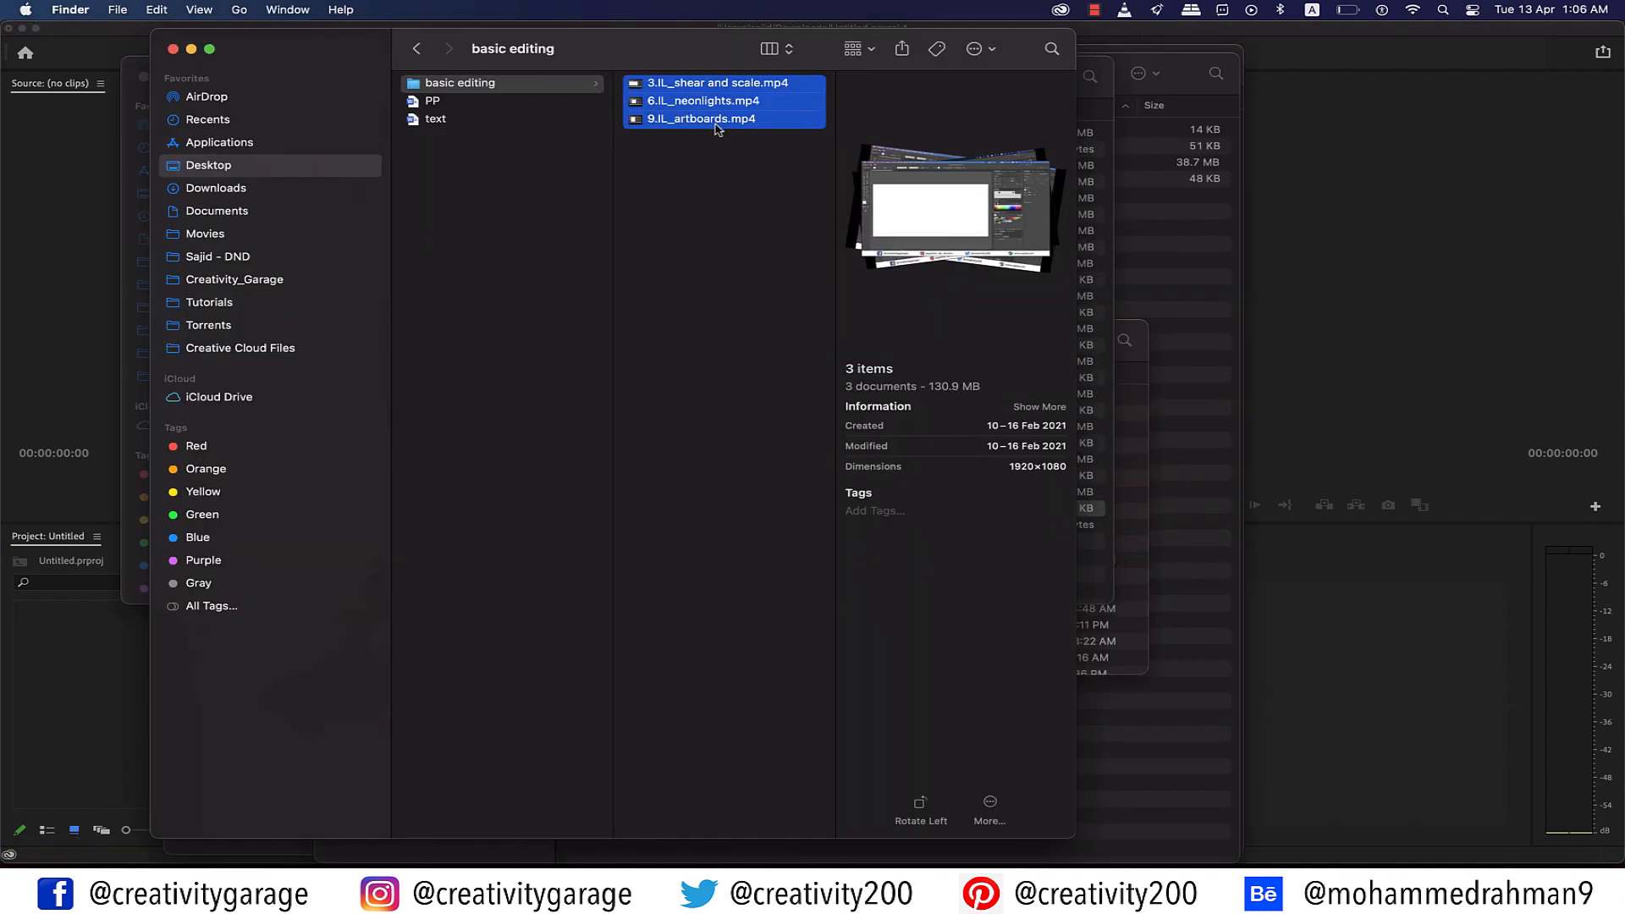
left_click_drag(715, 120, 60, 671)
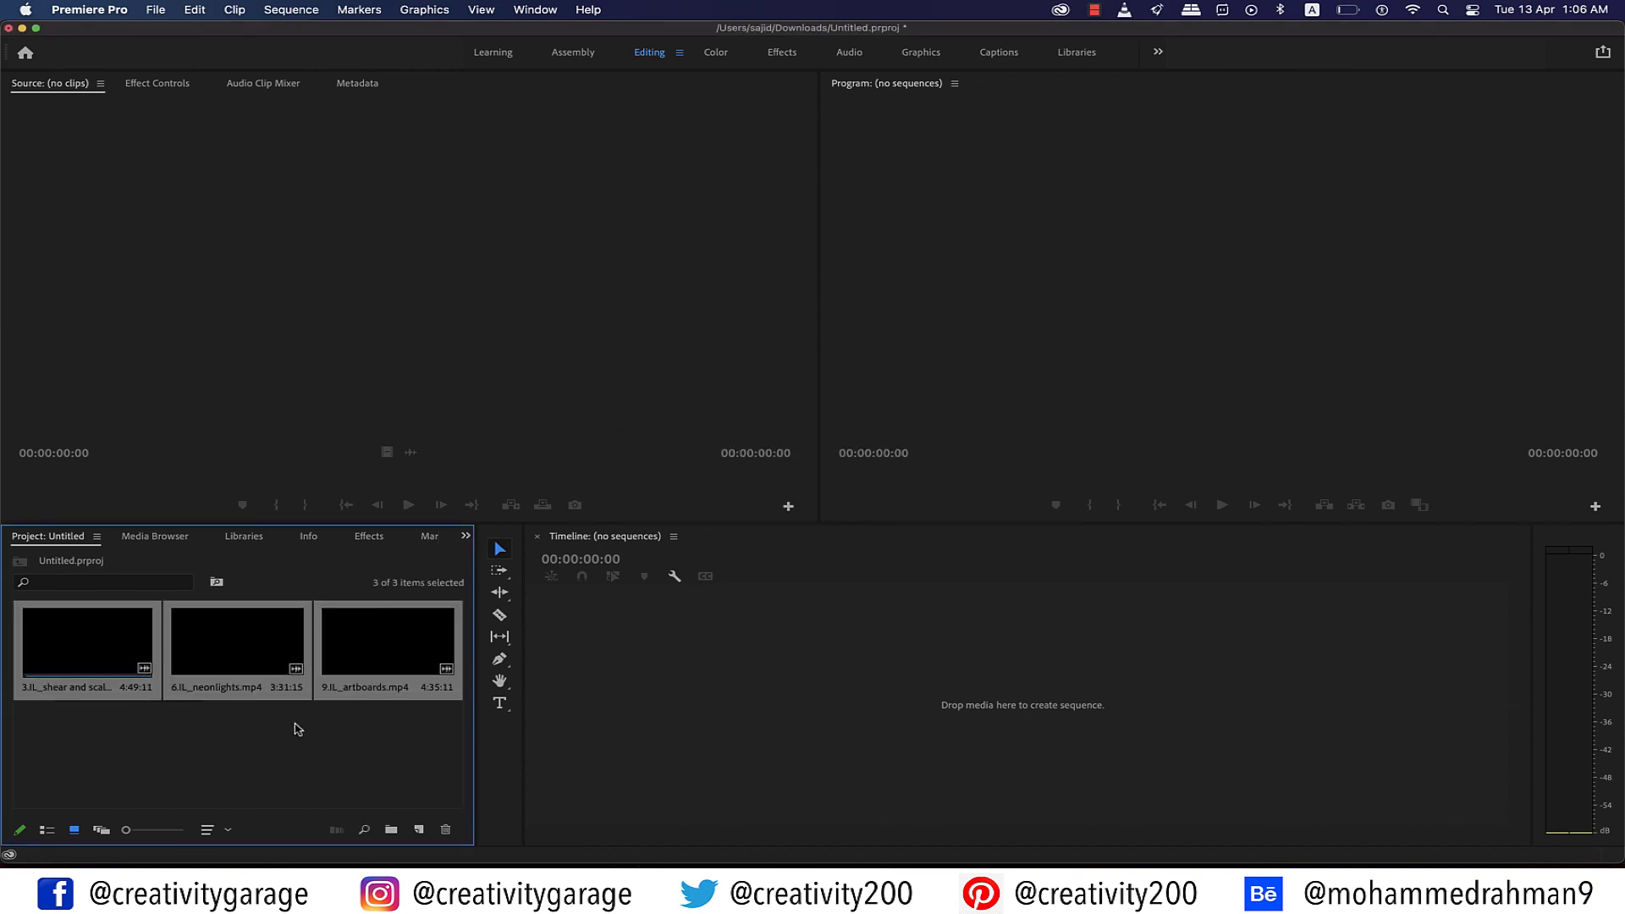
Step: Select all three imported clips and delete them from the project
left_click(343, 738)
left_click_drag(397, 743, 33, 603)
key("Delete")
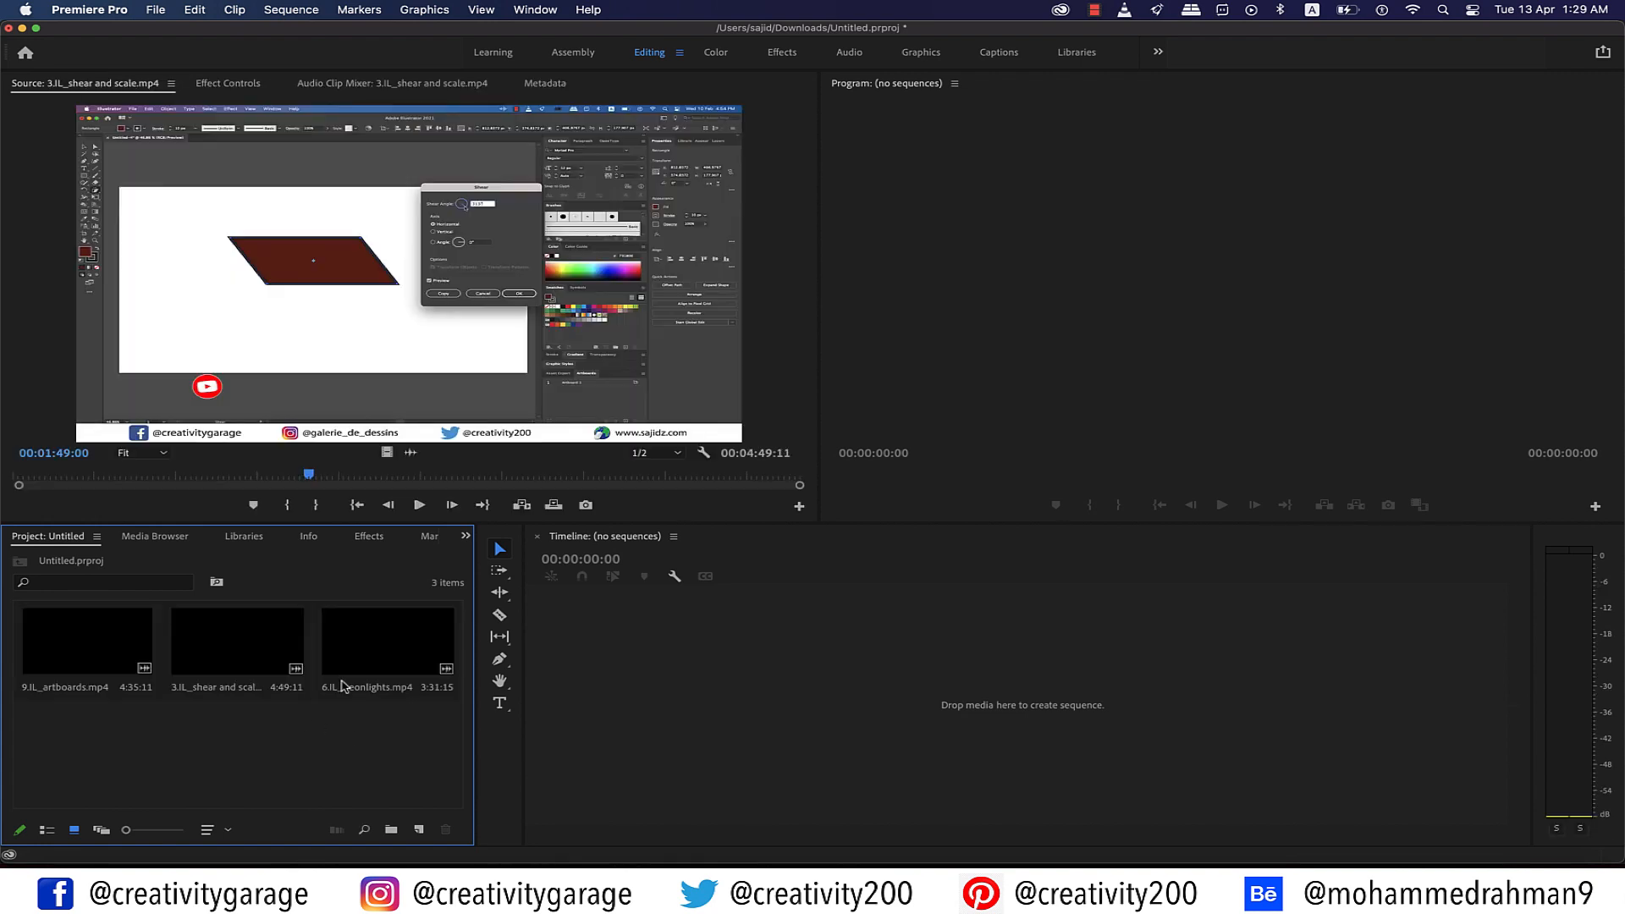
Step: Open 6.IL_neonlights.mp4 for preview and create a new sequence from that clip
left_click(366, 653)
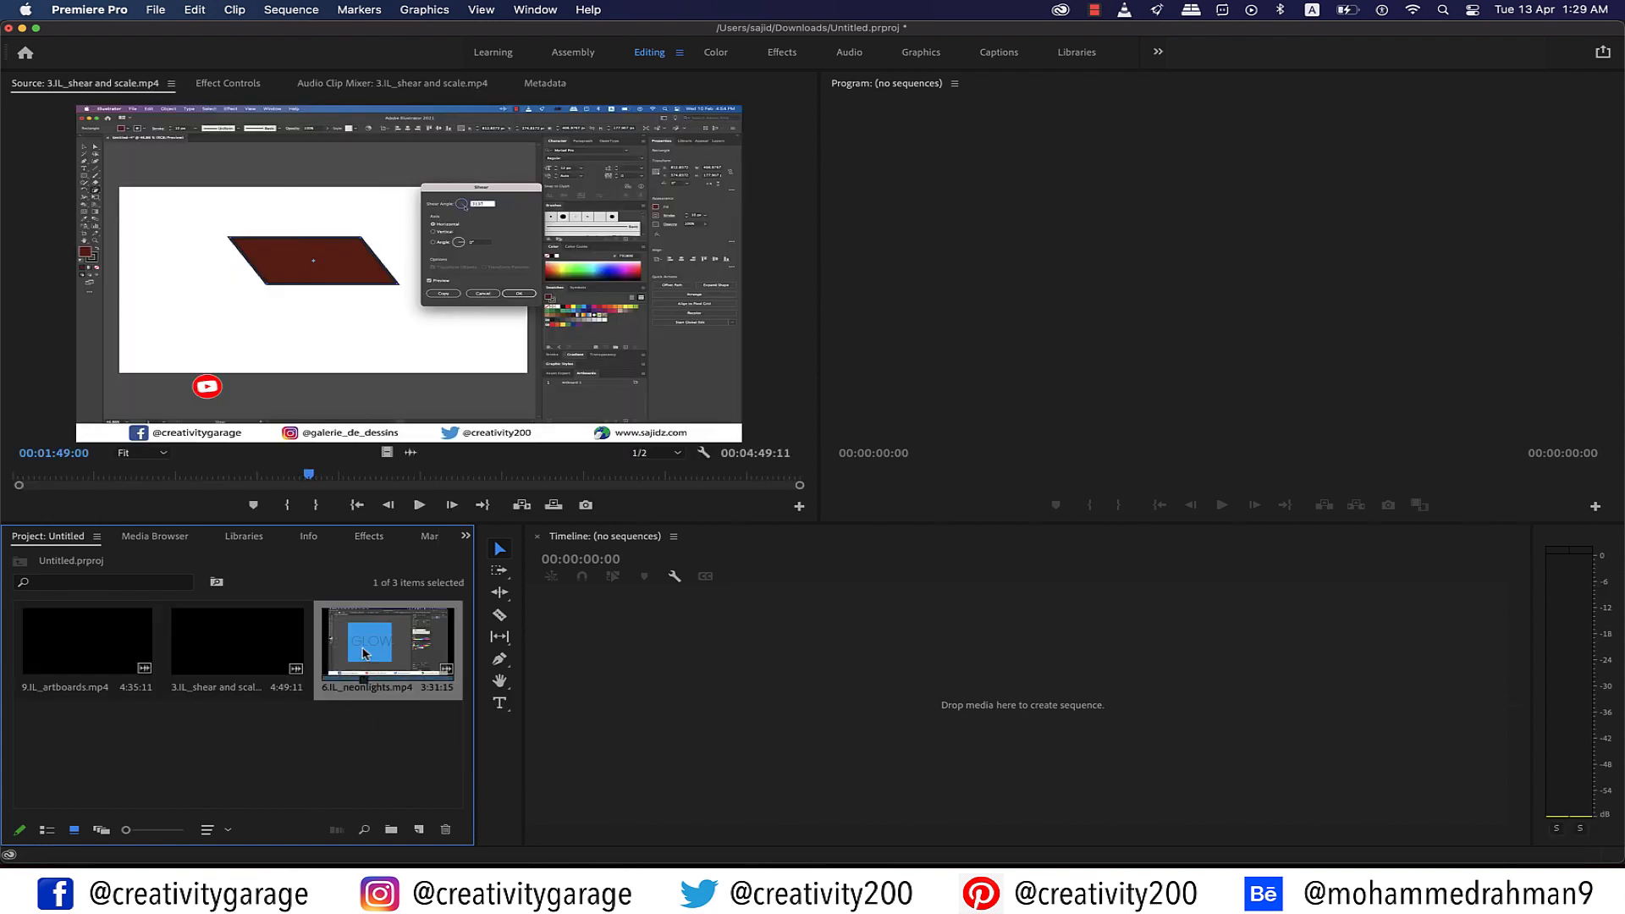
double_click(366, 653)
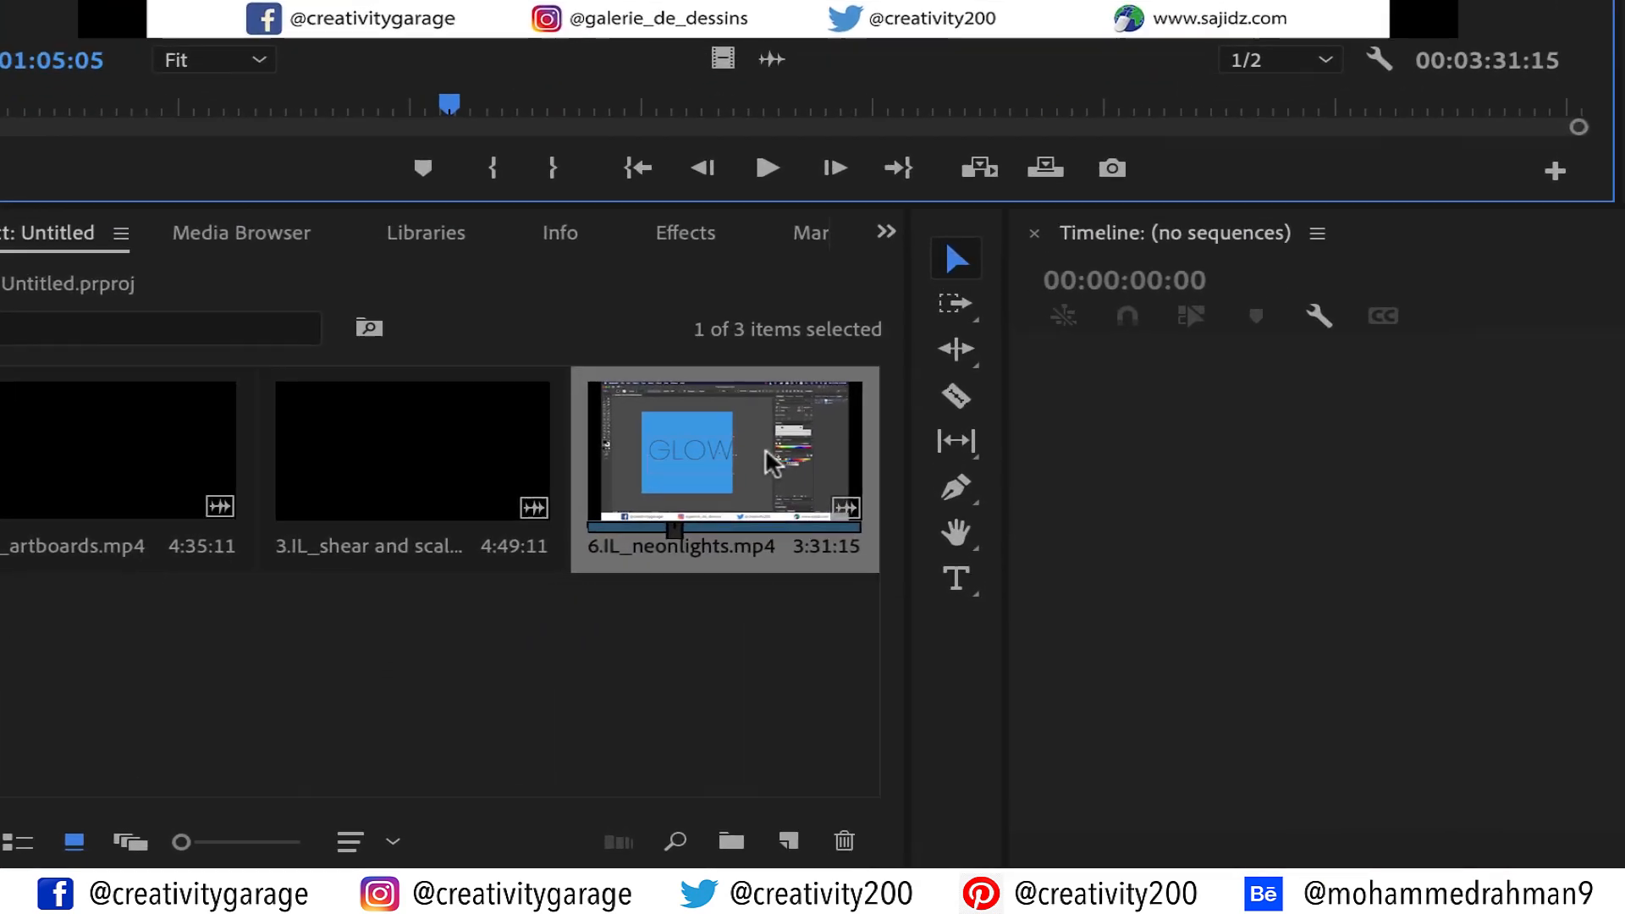
left_click_drag(789, 835, 790, 842)
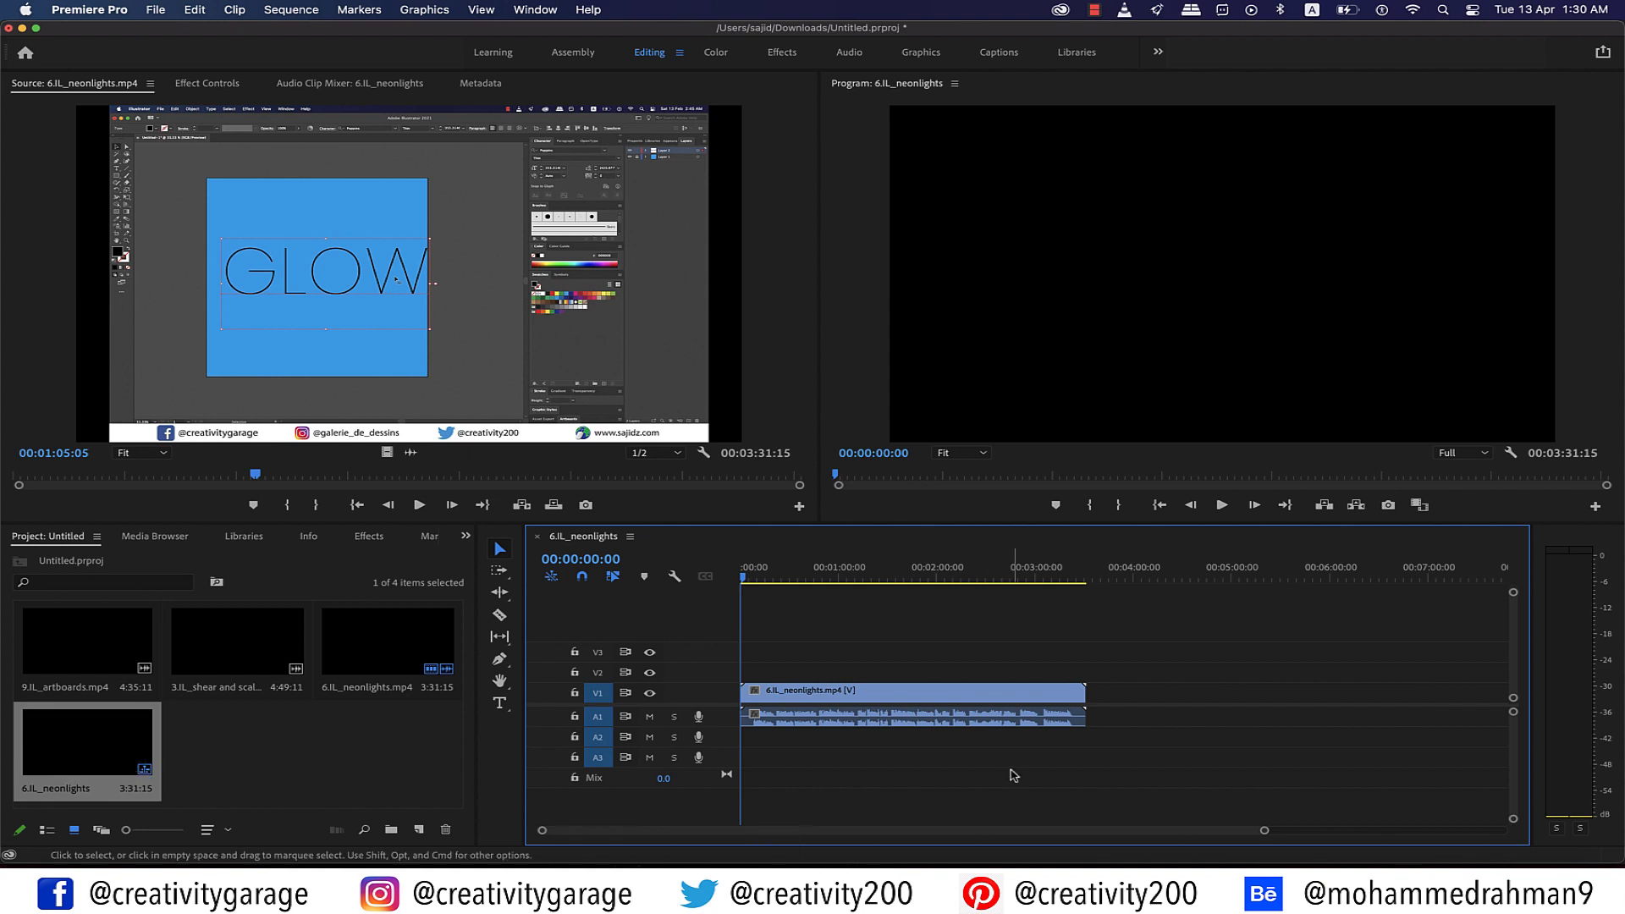
Step: Delete the neonlights clip from the timeline and remove the 6.IL_neonlights sequence from the project
left_click_drag(1187, 634, 980, 766)
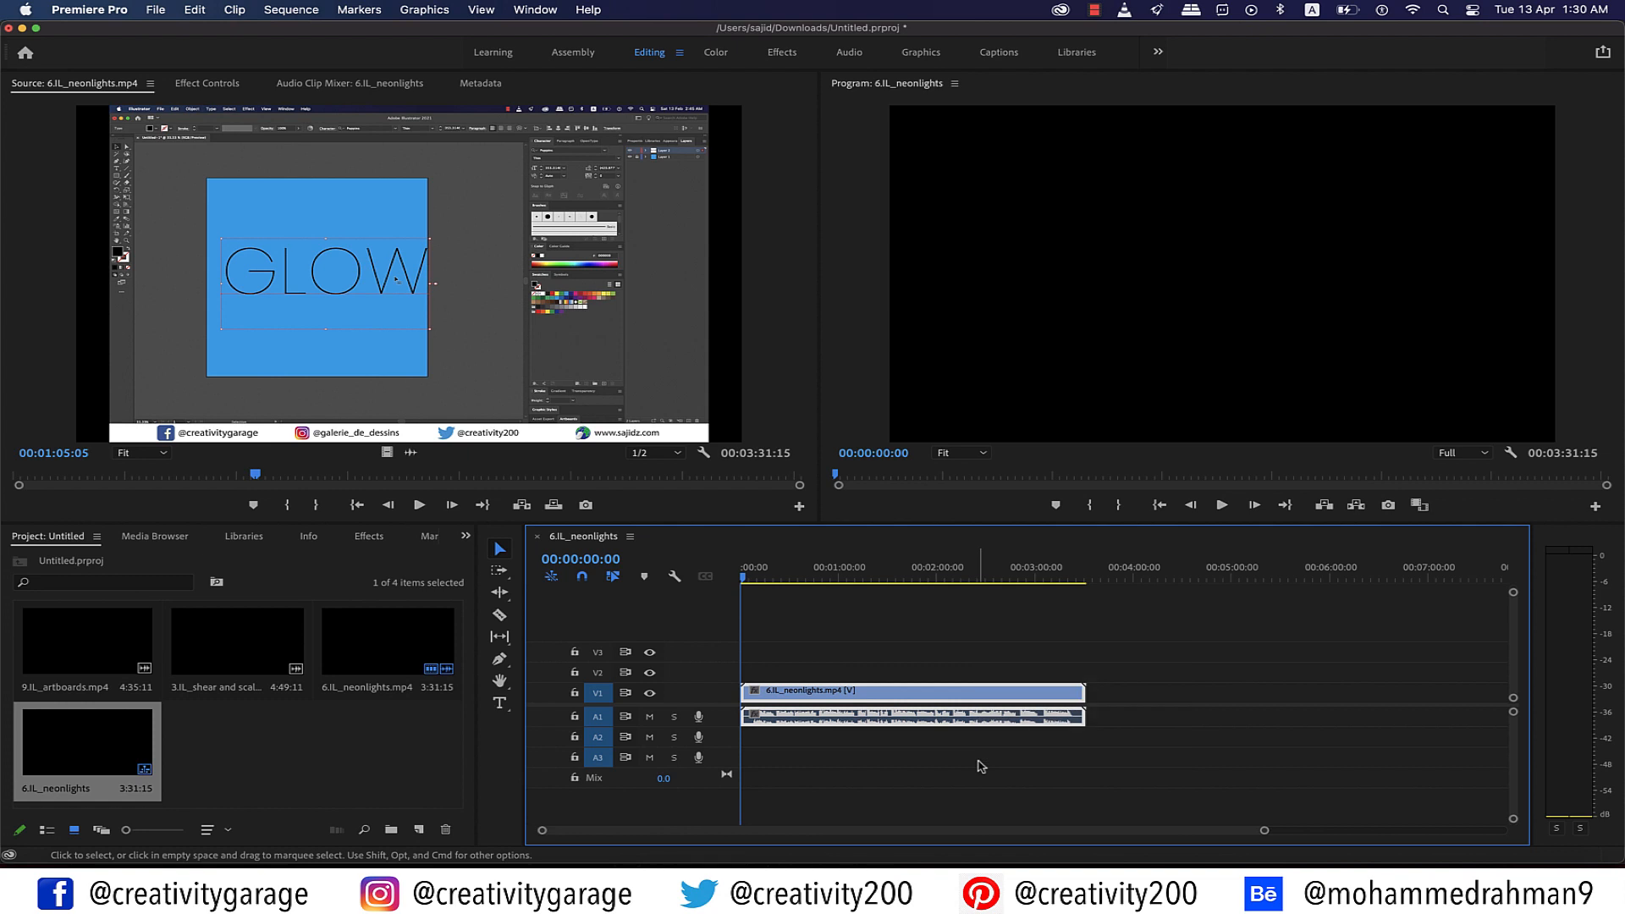
key("Delete")
left_click(217, 746)
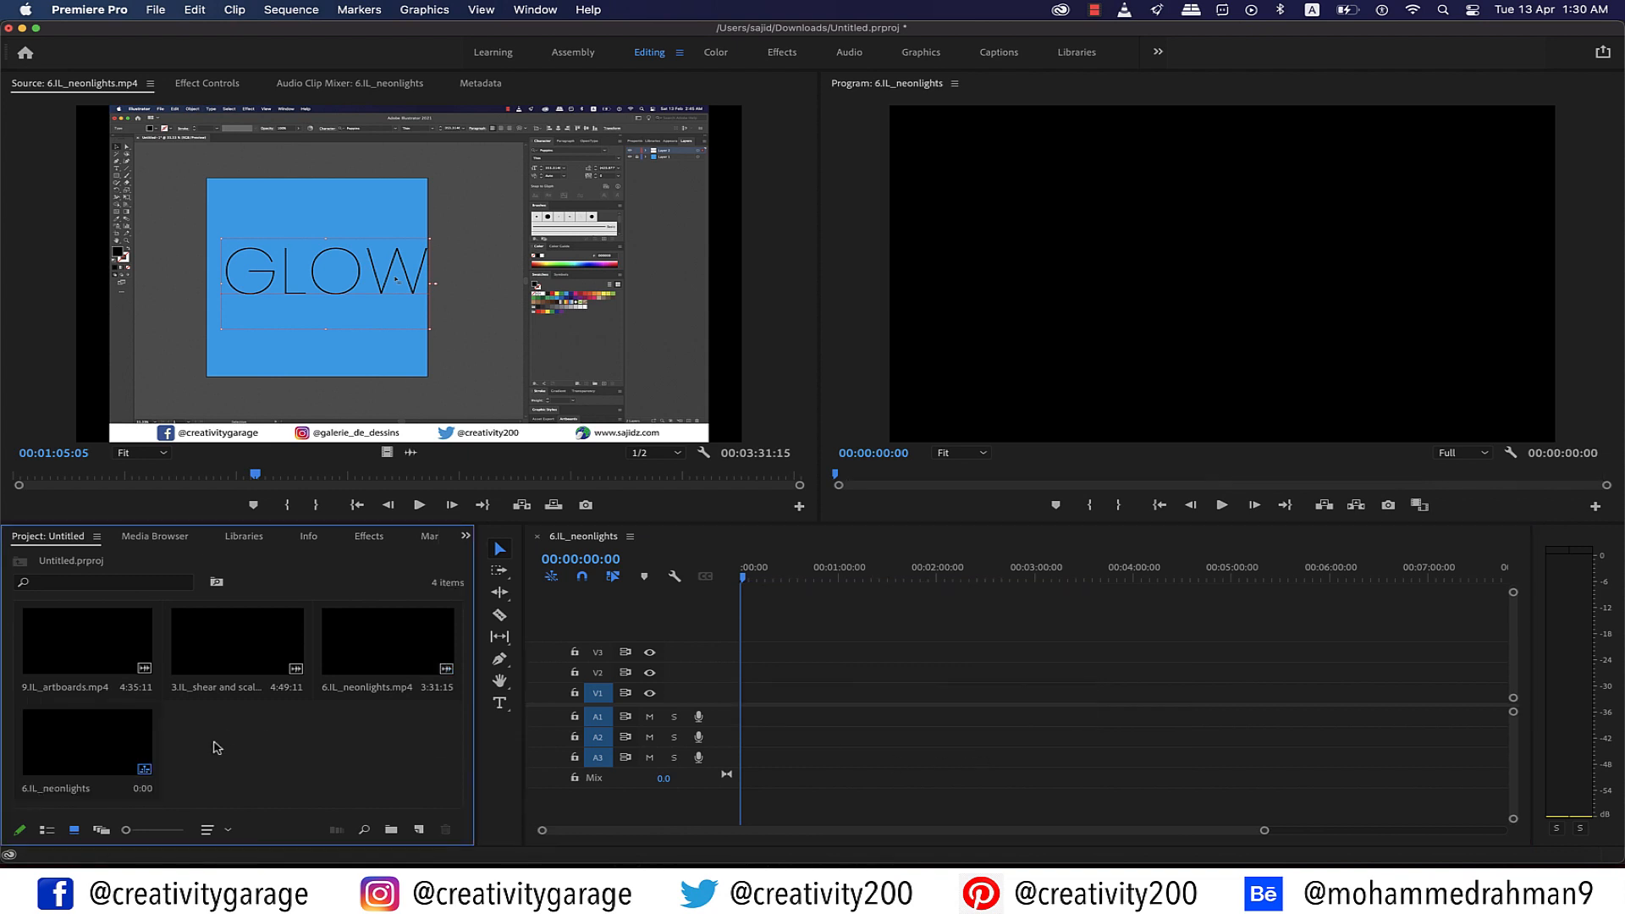
left_click_drag(235, 741, 63, 761)
key("Delete")
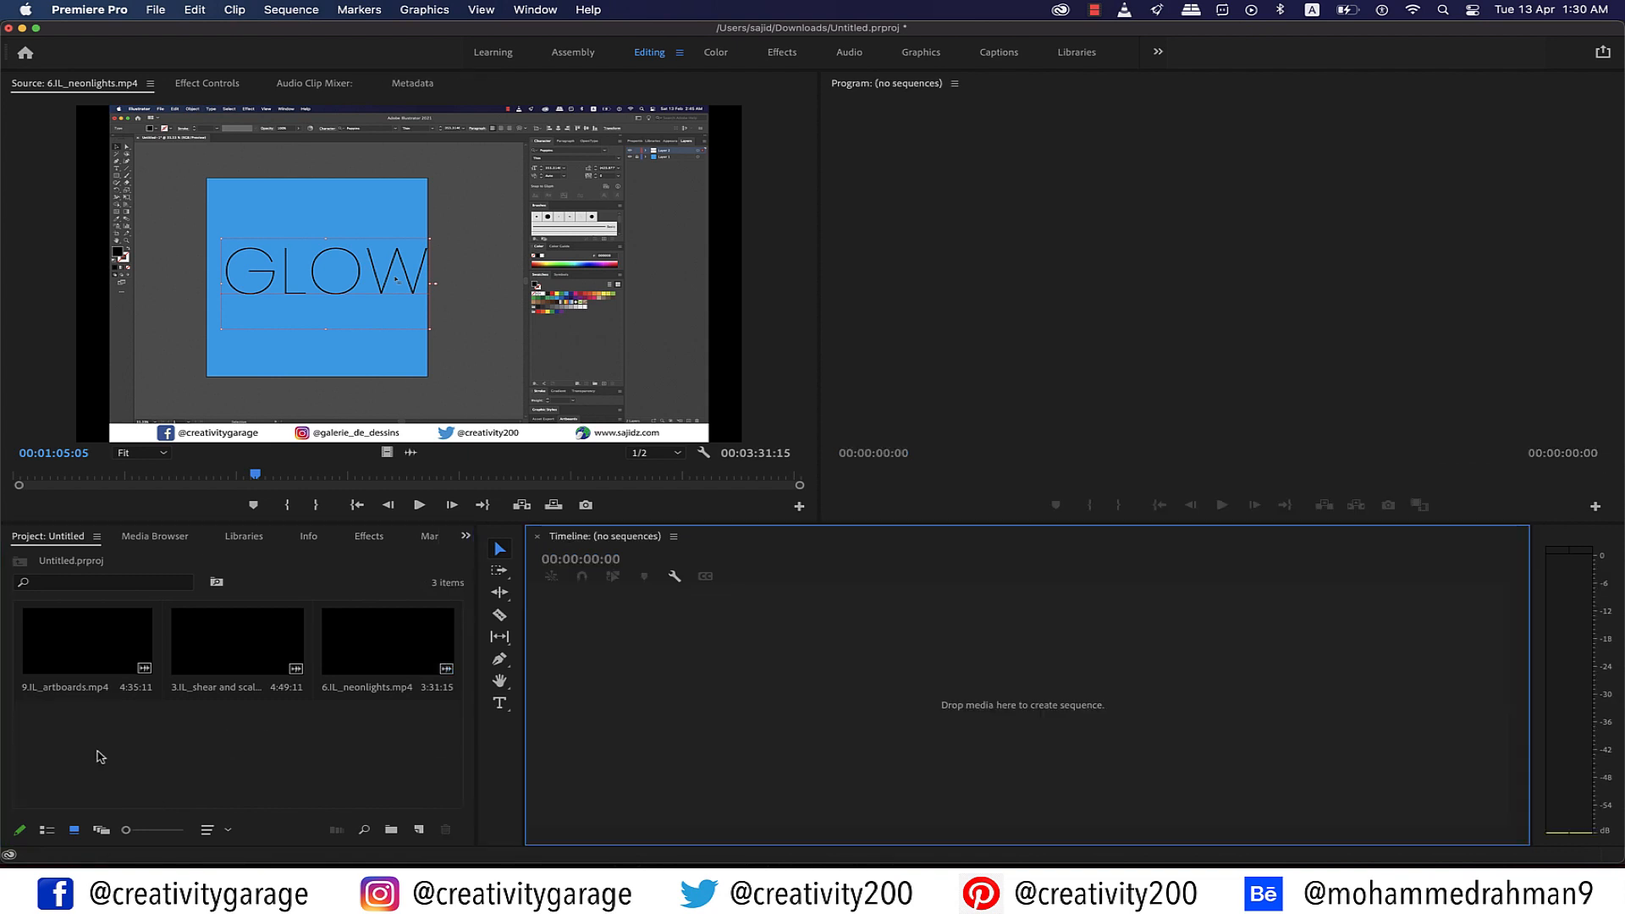
Step: Start a new sequence, choose the HDV 1080i30 (60i) preset and highlight the timebase in its description
left_click(156, 10)
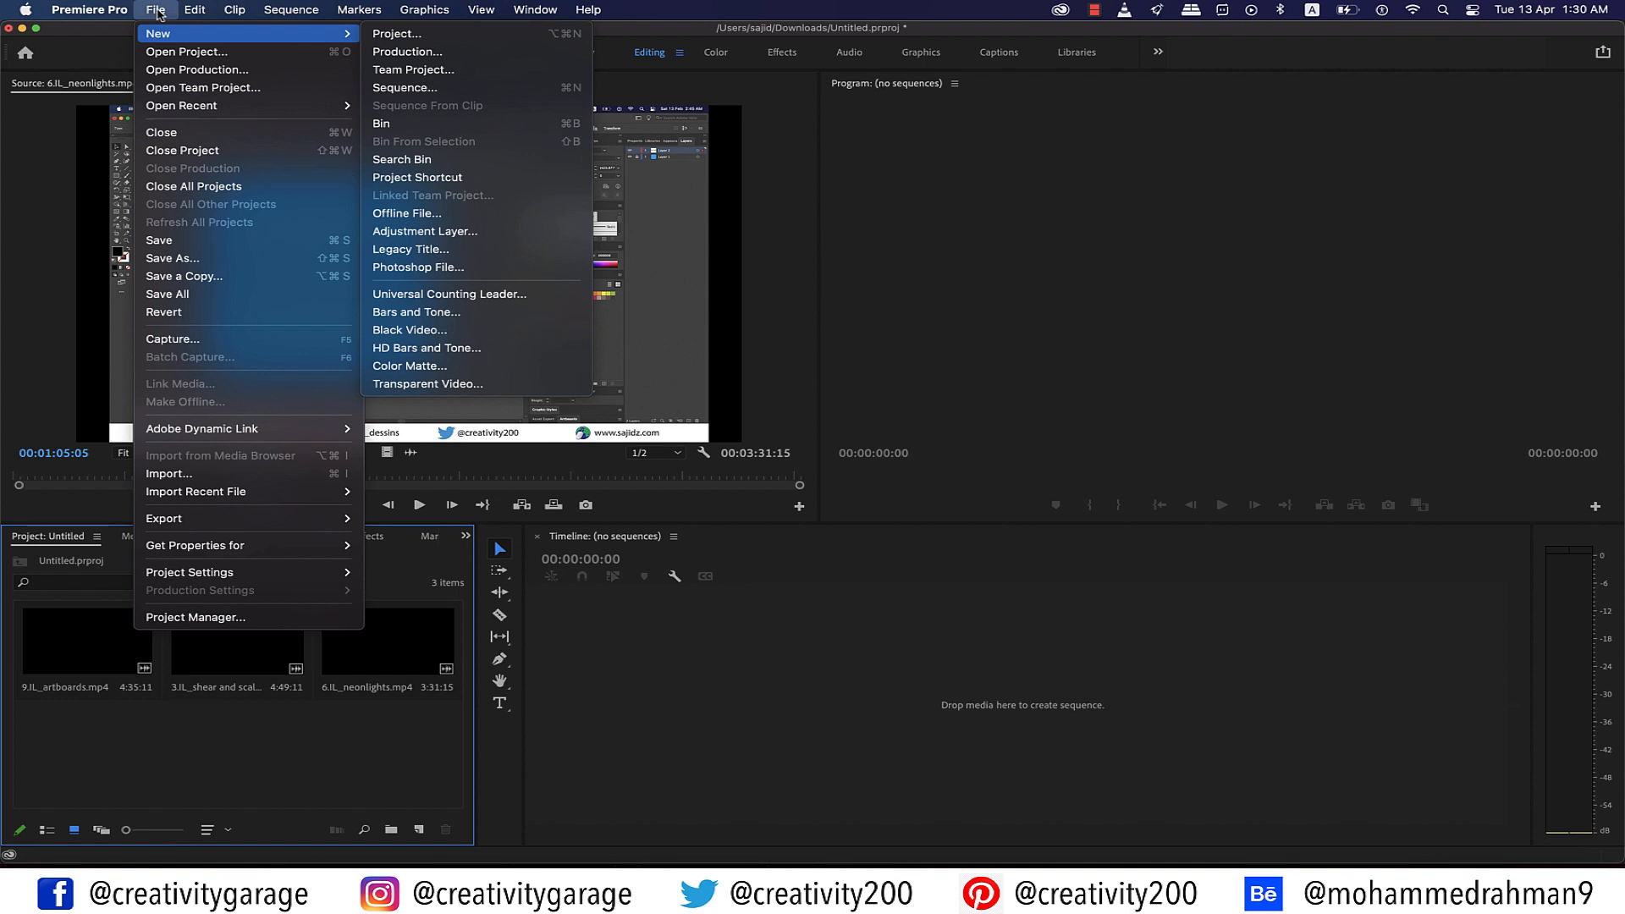
left_click(439, 91)
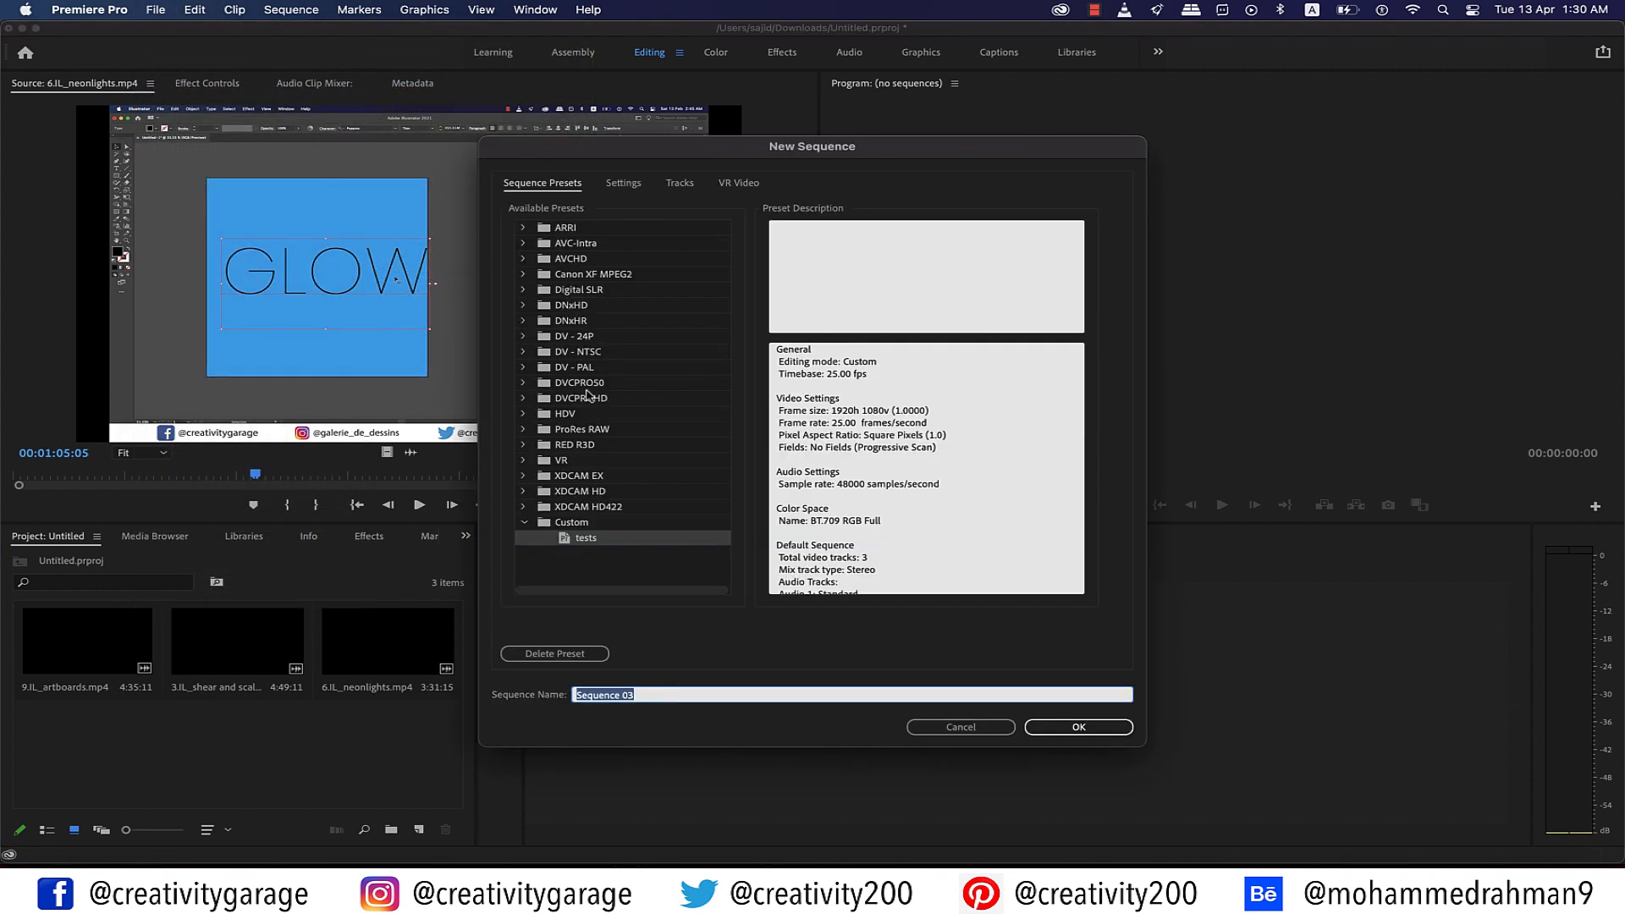
left_click(599, 355)
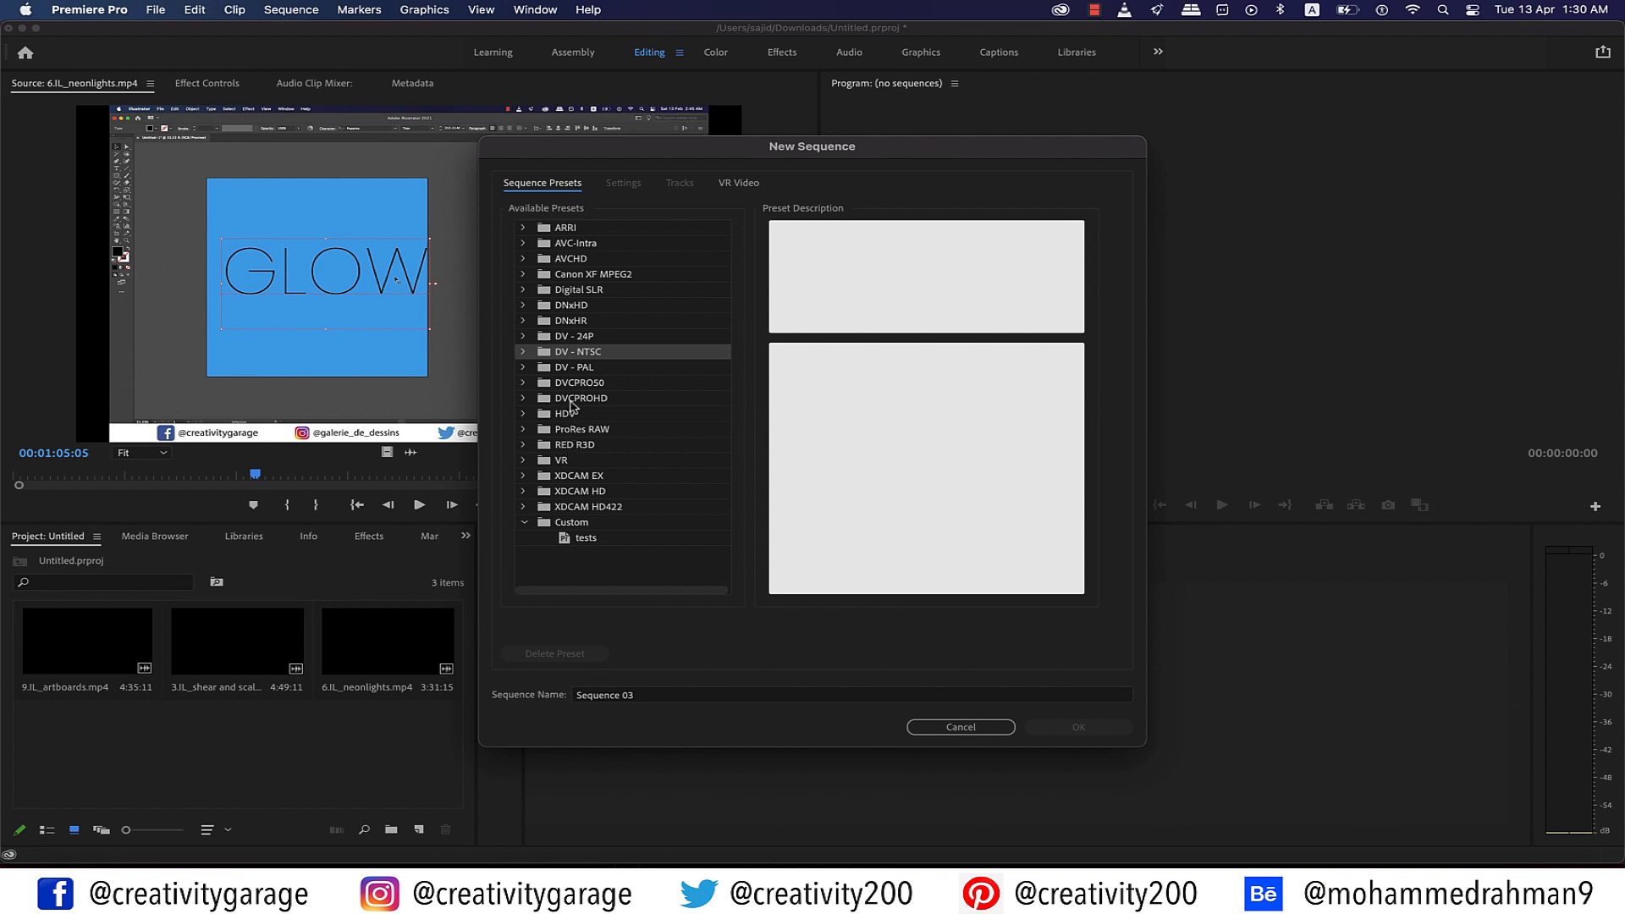
double_click(572, 414)
left_click(623, 445)
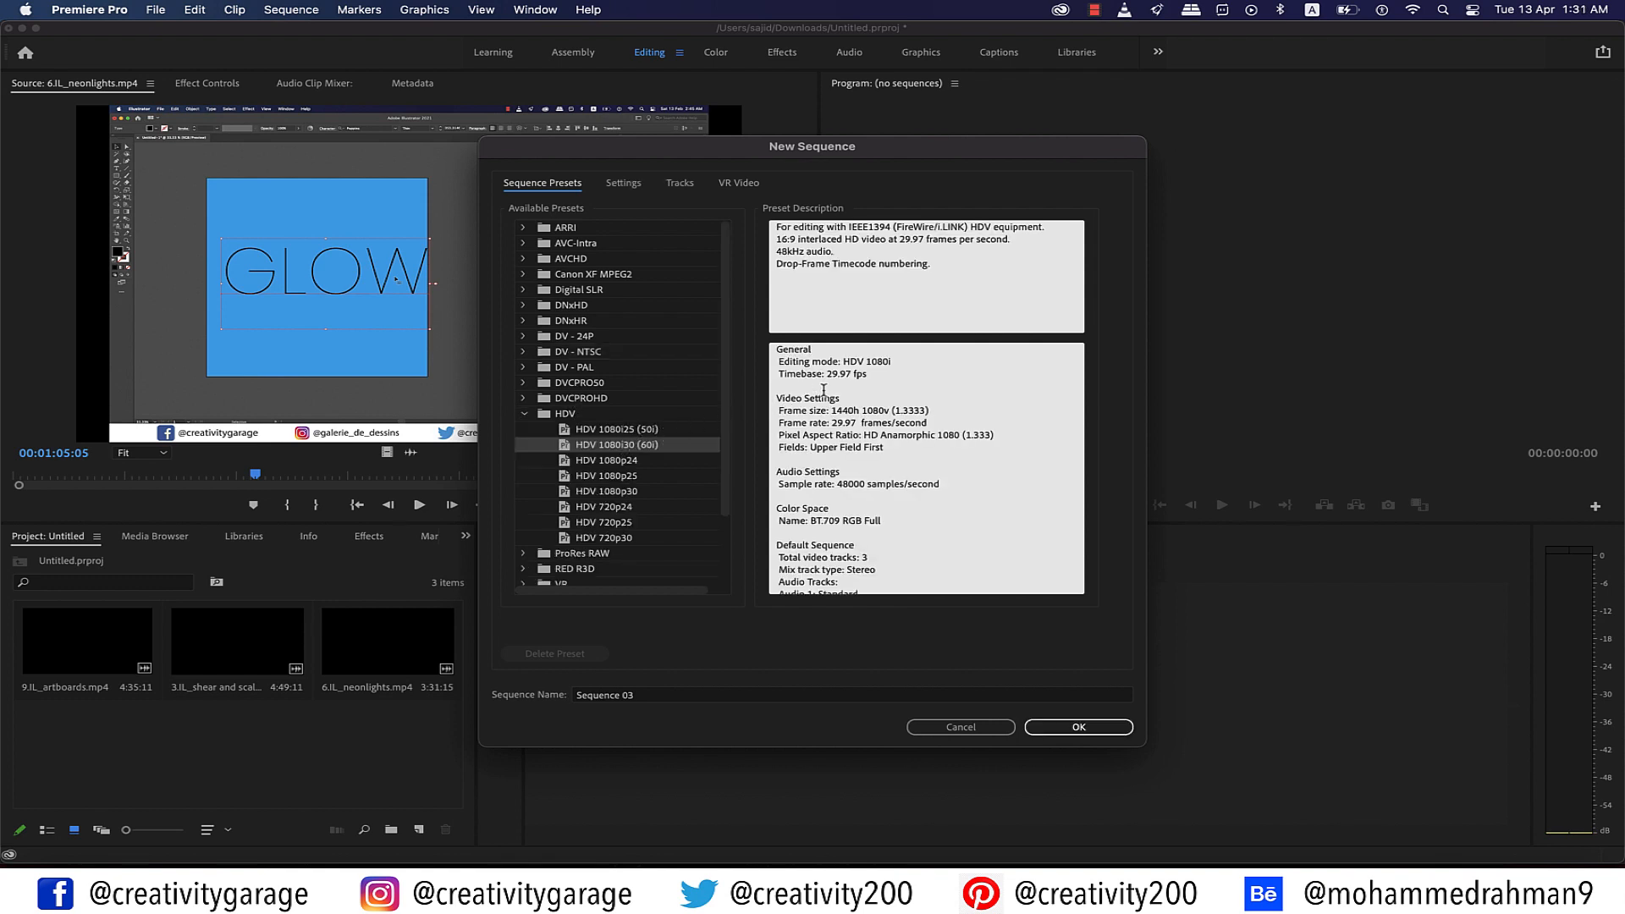
scroll(824, 390, "down", 1)
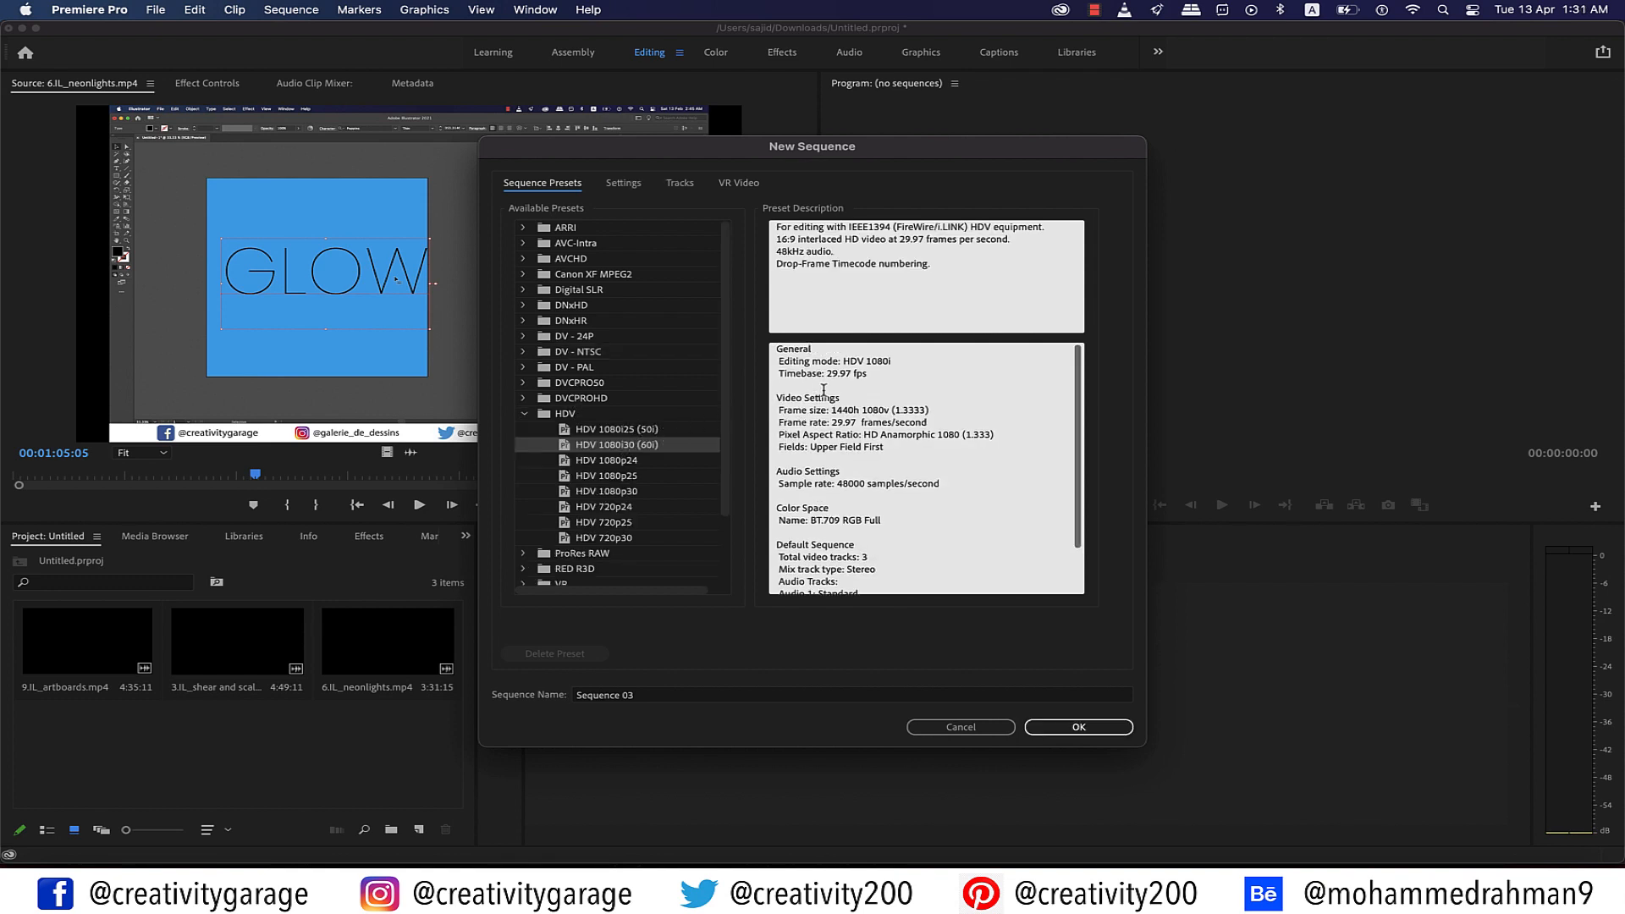
left_click_drag(868, 375, 825, 376)
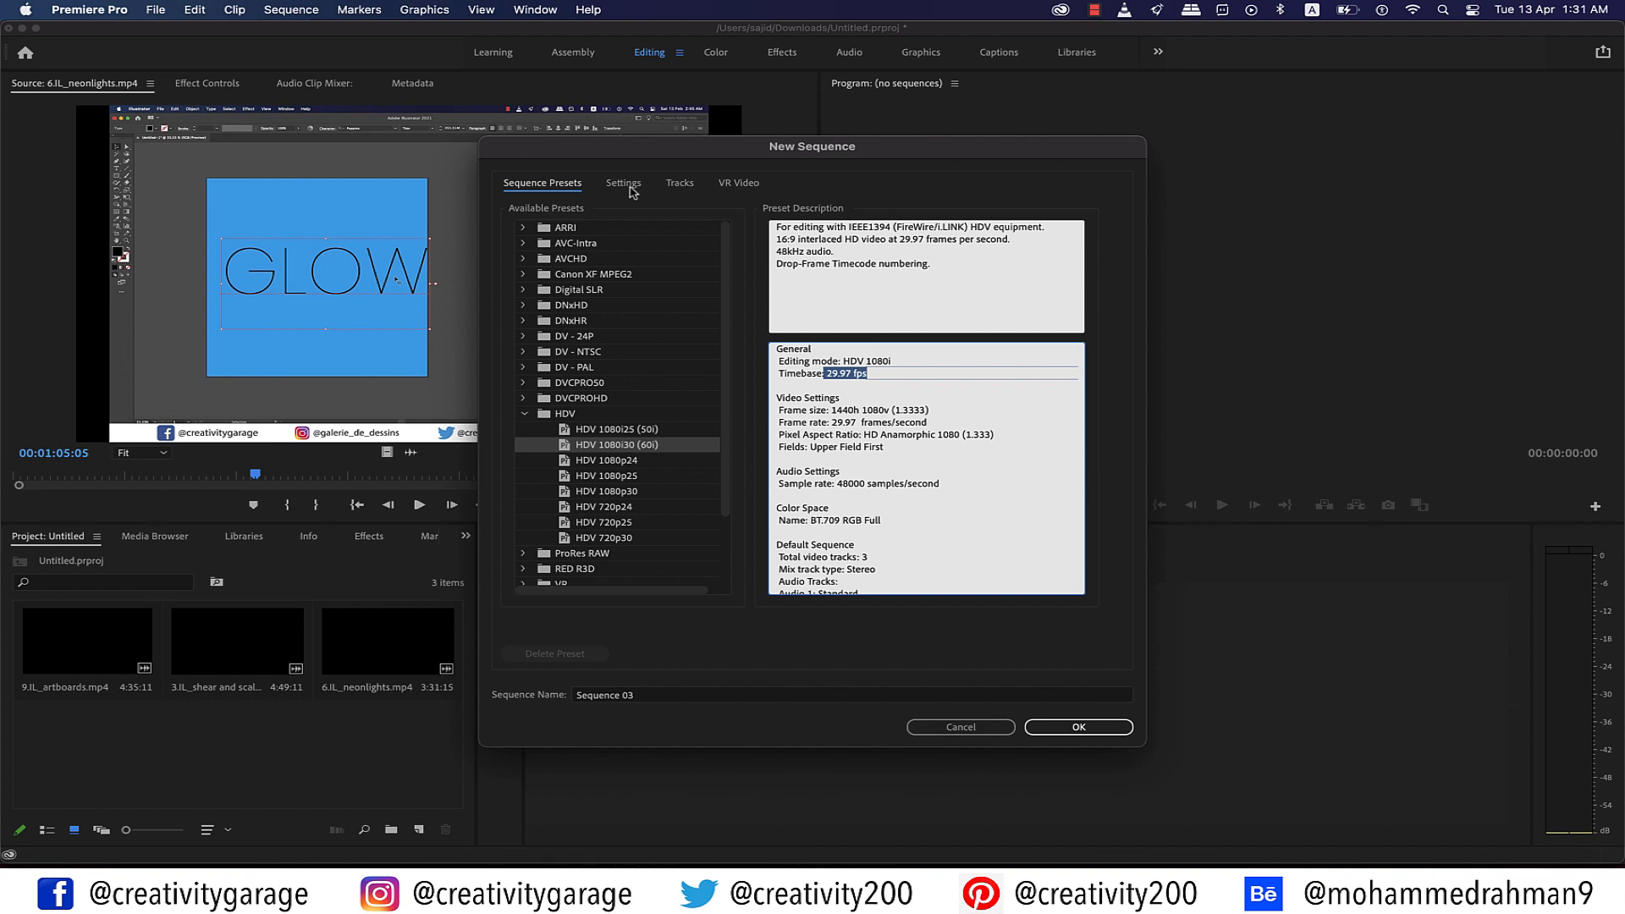
Step: Set the new sequence's editing mode to Custom
left_click(631, 188)
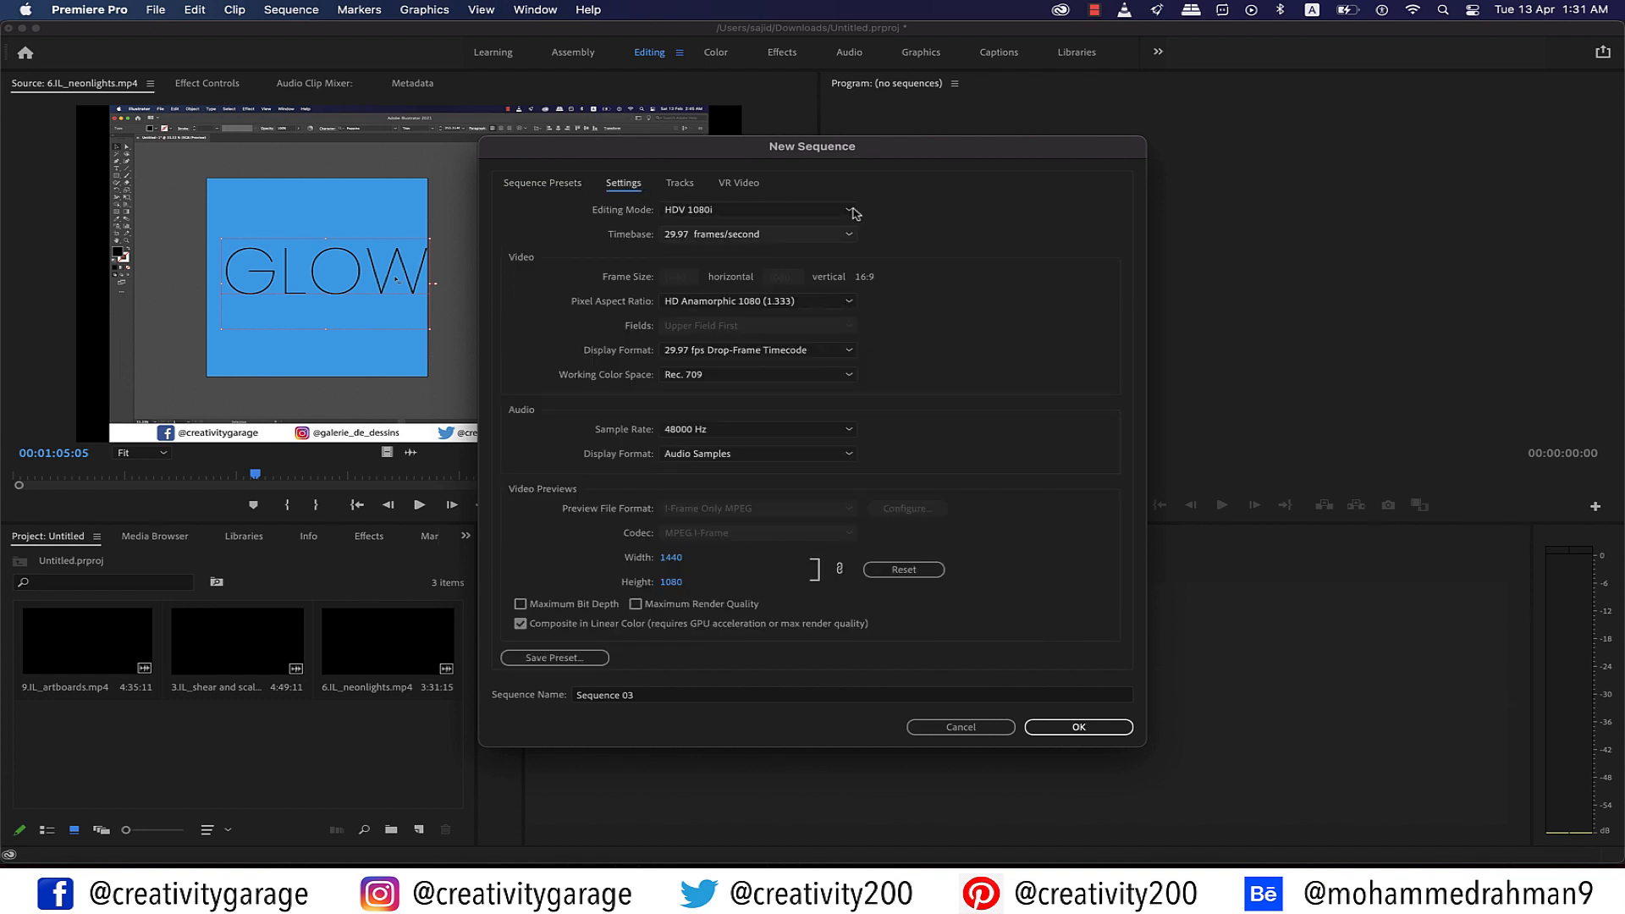
left_click(849, 210)
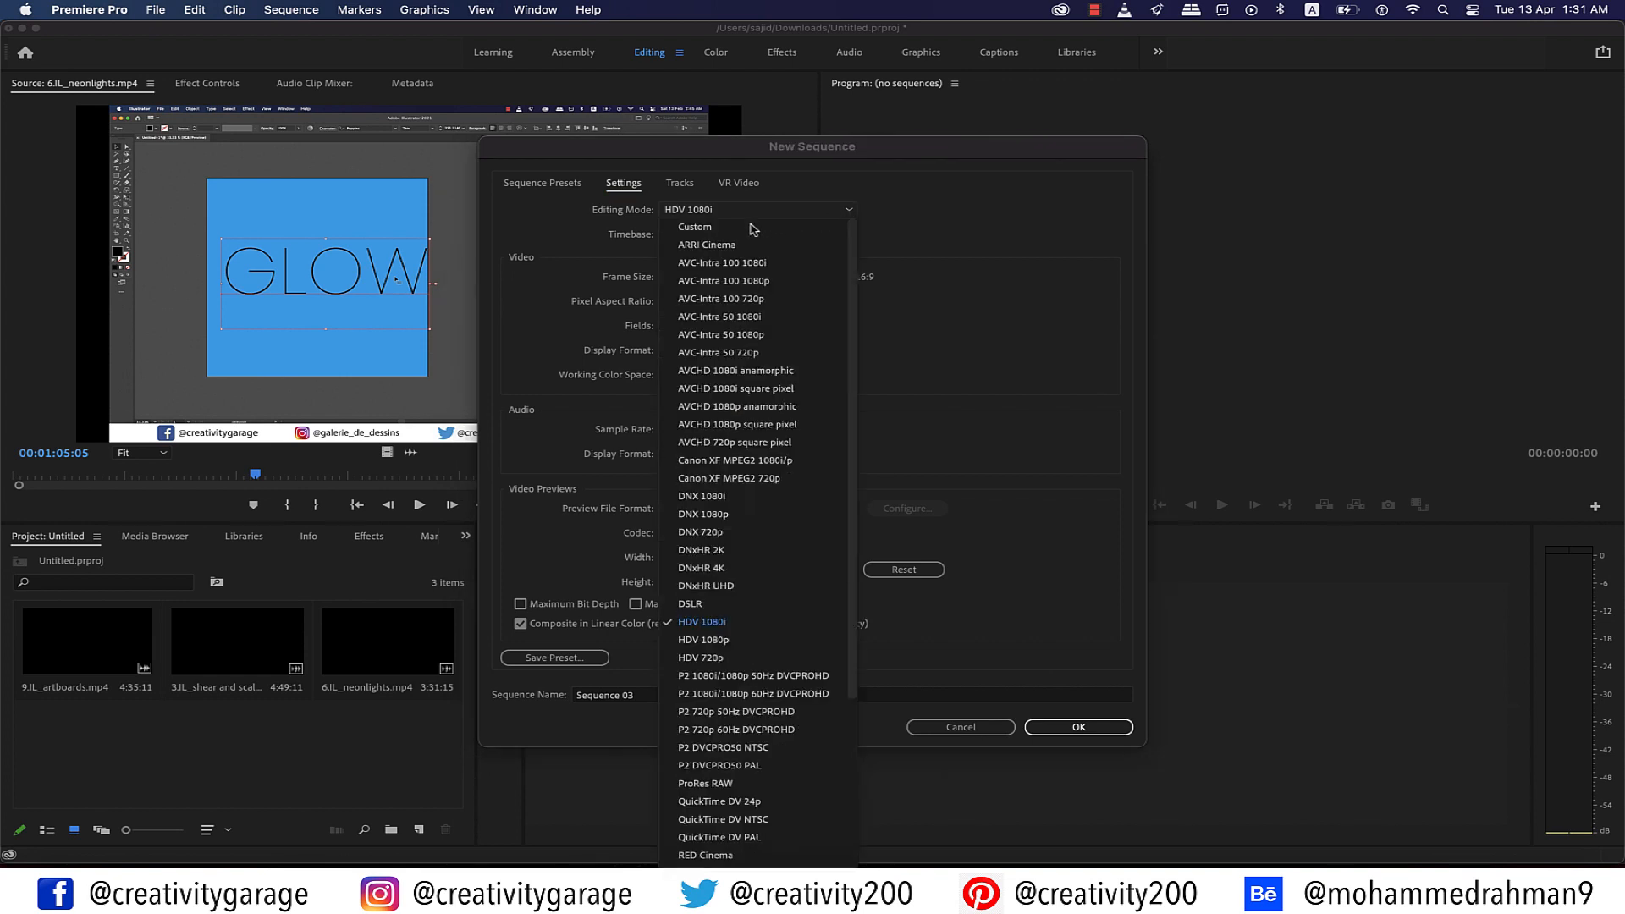
left_click(703, 228)
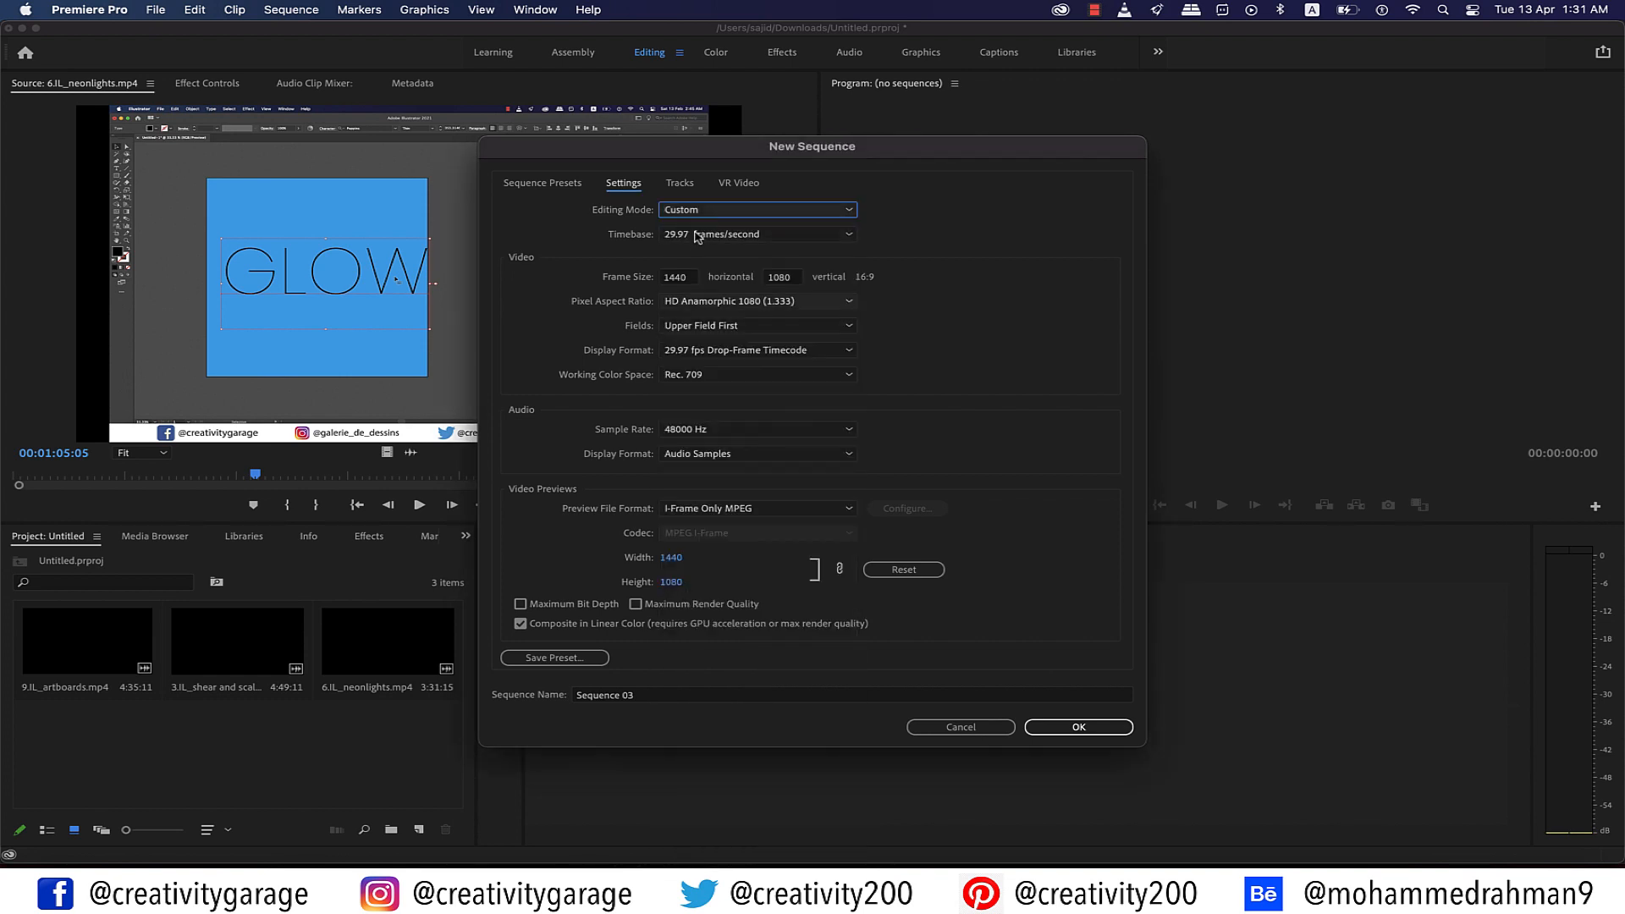
Step: Set the custom sequence's video settings to 1920 horizontal frame size, Square Pixels (1.0) and No Fields (Progressive Scan)
left_click(675, 277)
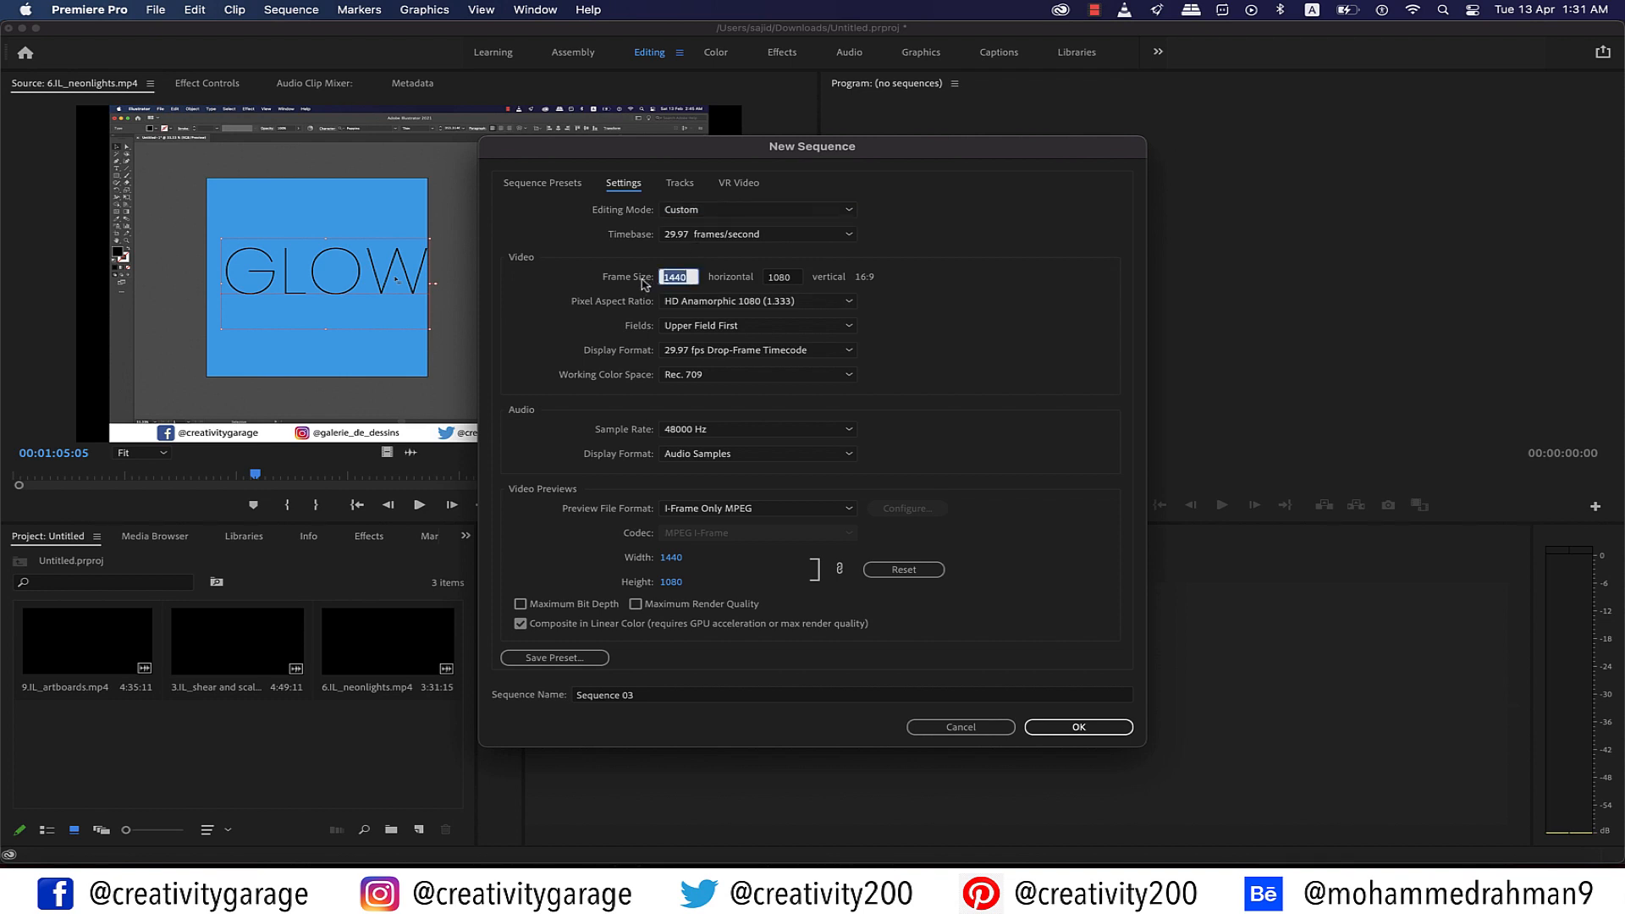
type("192")
left_click(1050, 308)
left_click(847, 302)
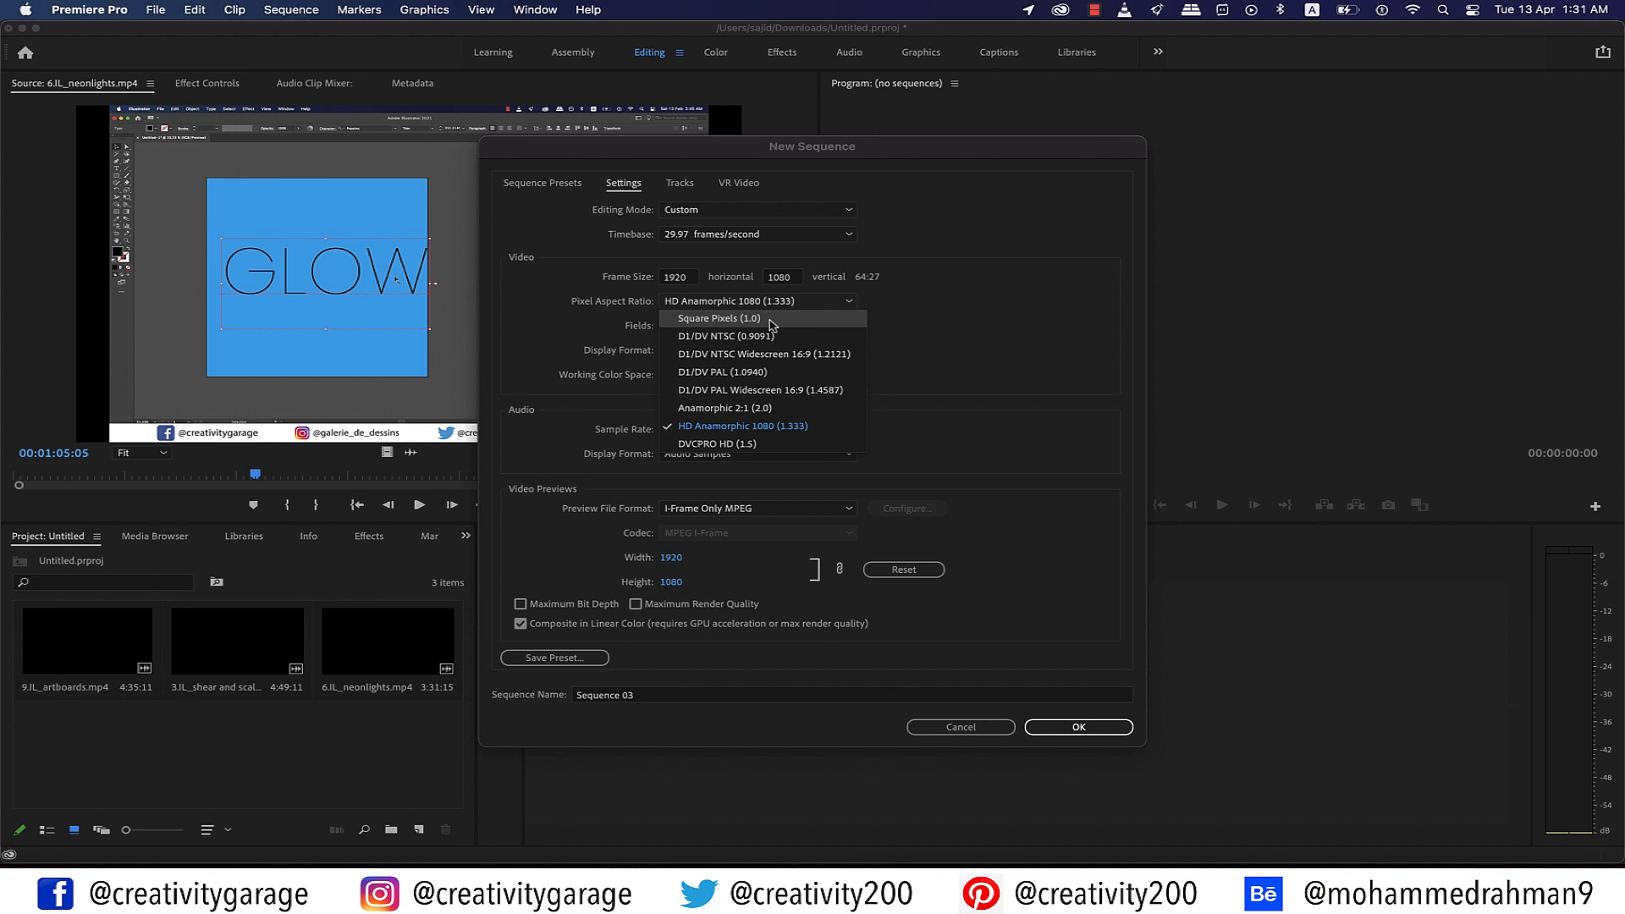
left_click(772, 320)
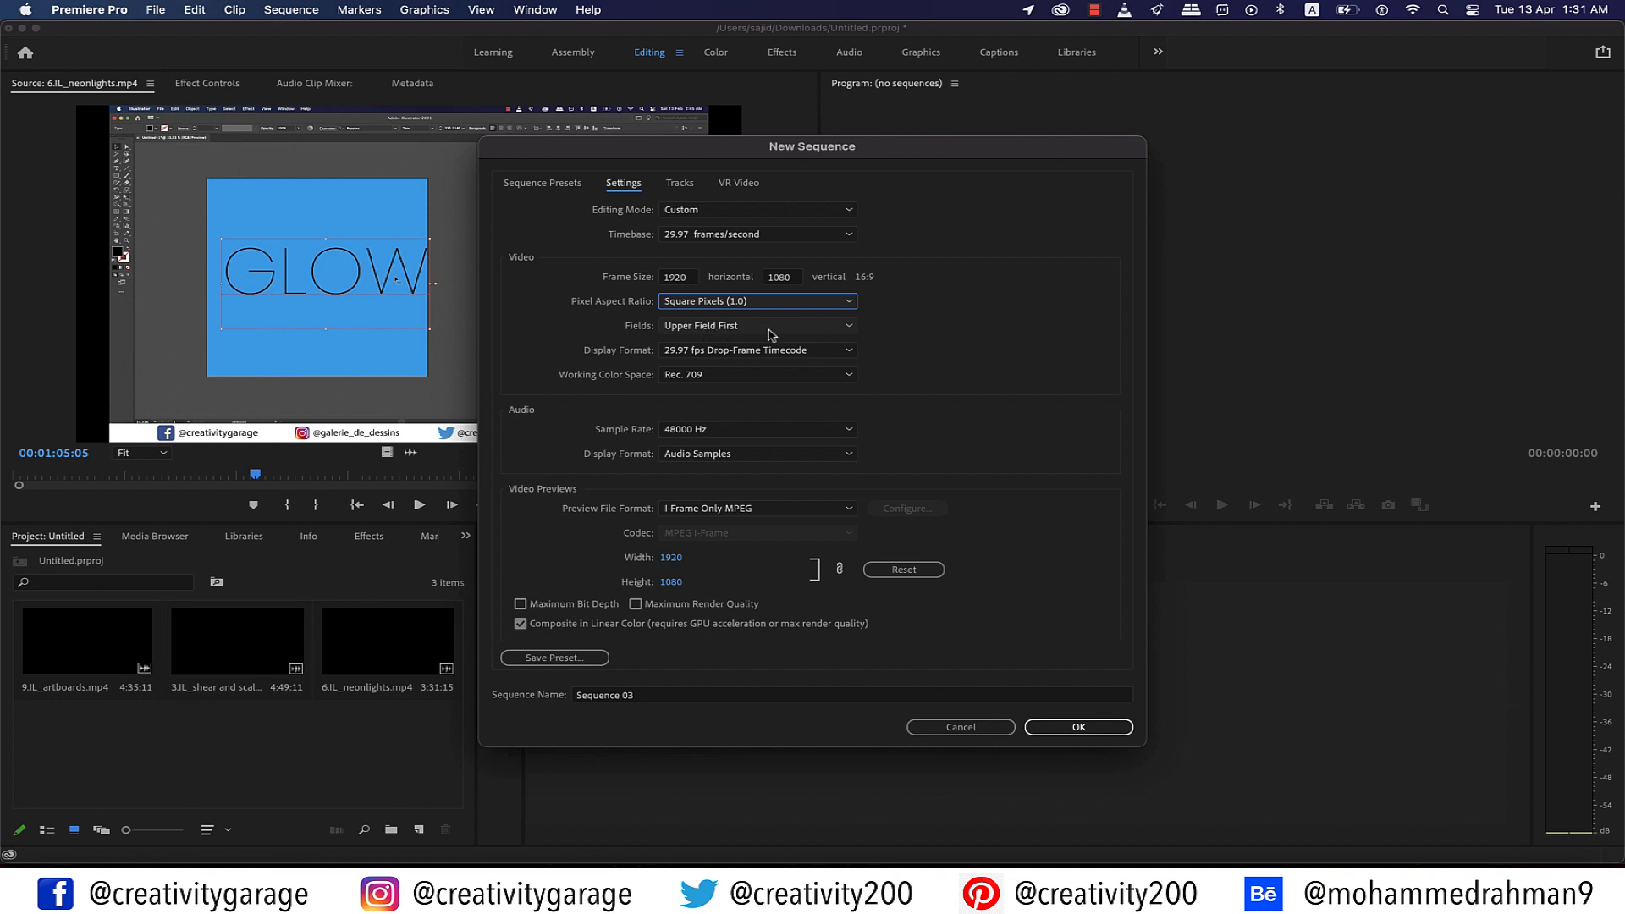
left_click(852, 330)
left_click(788, 344)
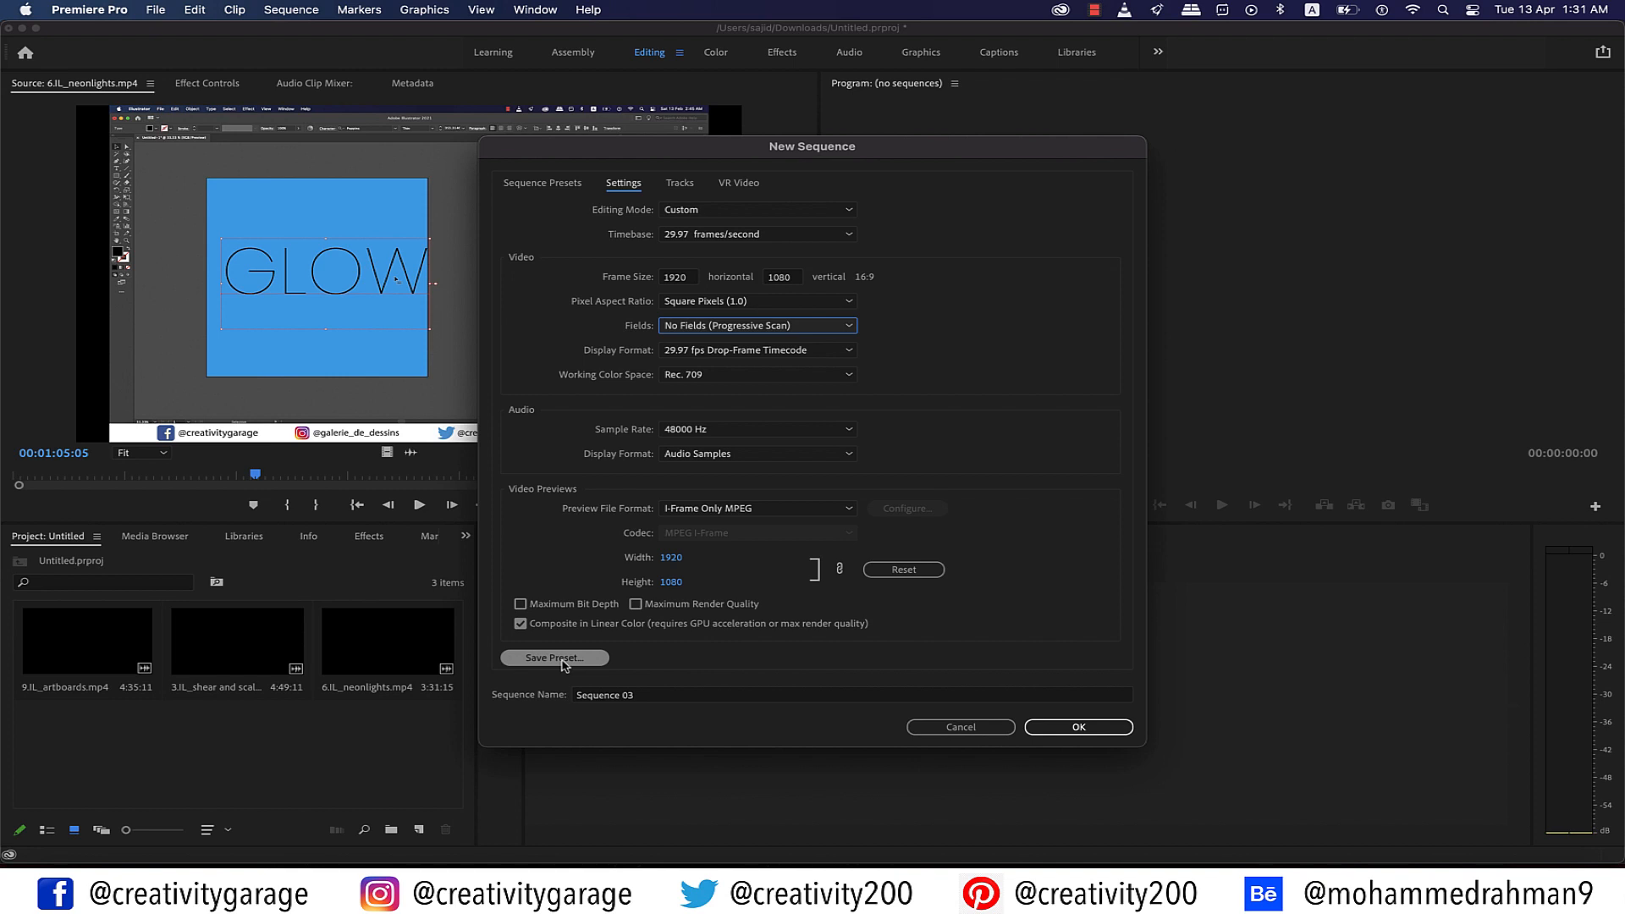
Step: Save the settings as a sequence preset named demo and create Sequence 03 from that preset
left_click(558, 659)
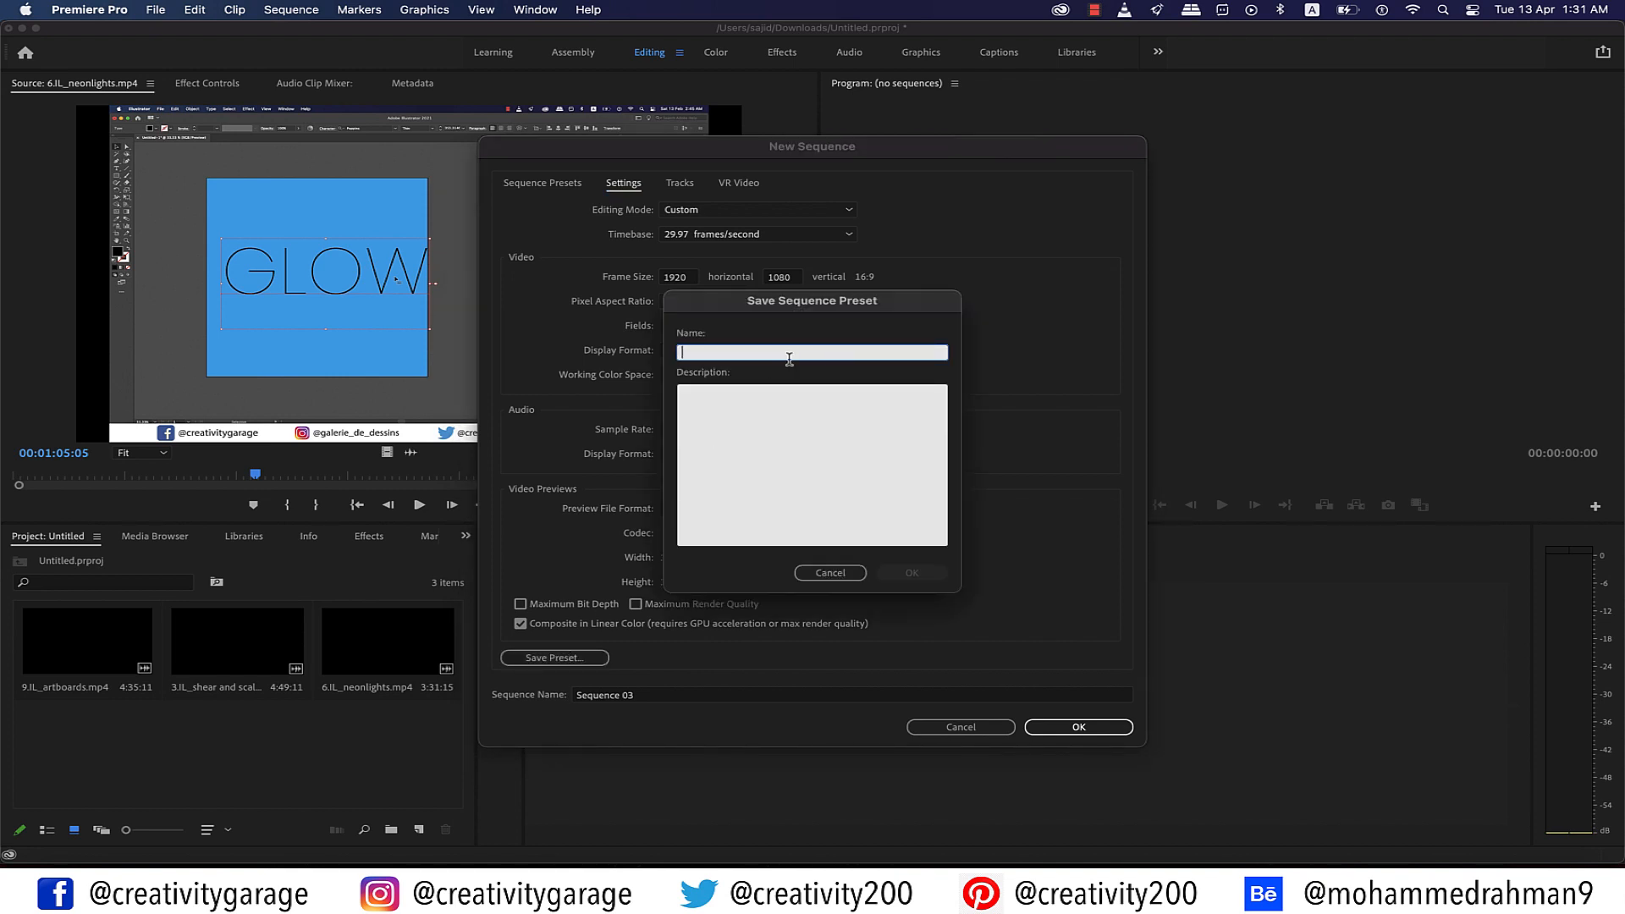
type("demo")
left_click(923, 573)
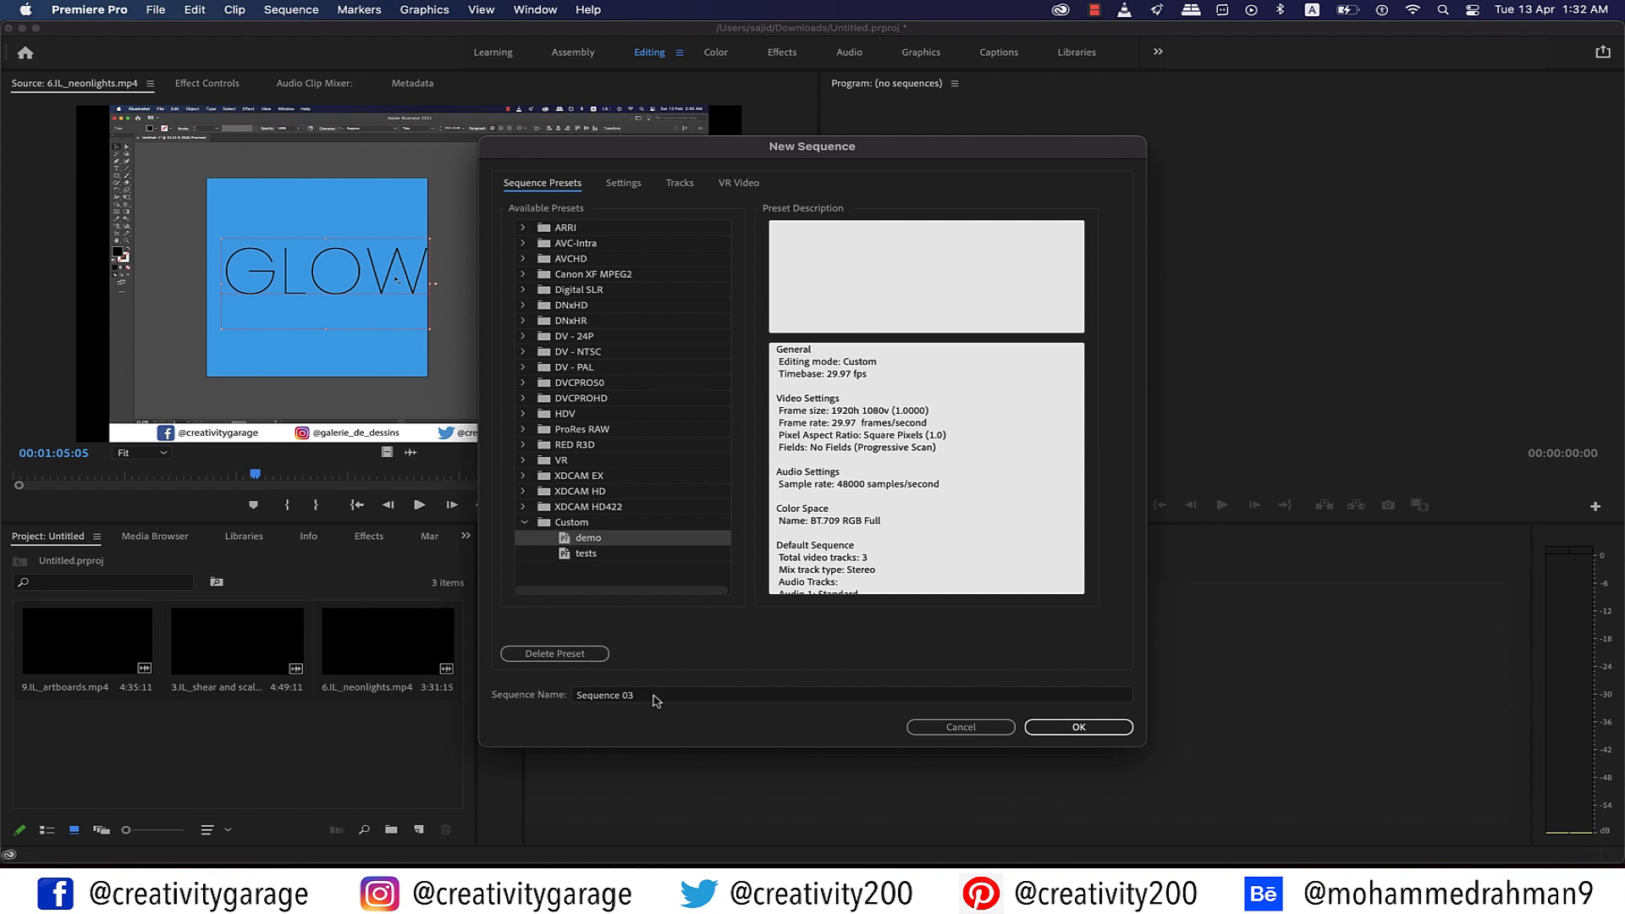
left_click(653, 697)
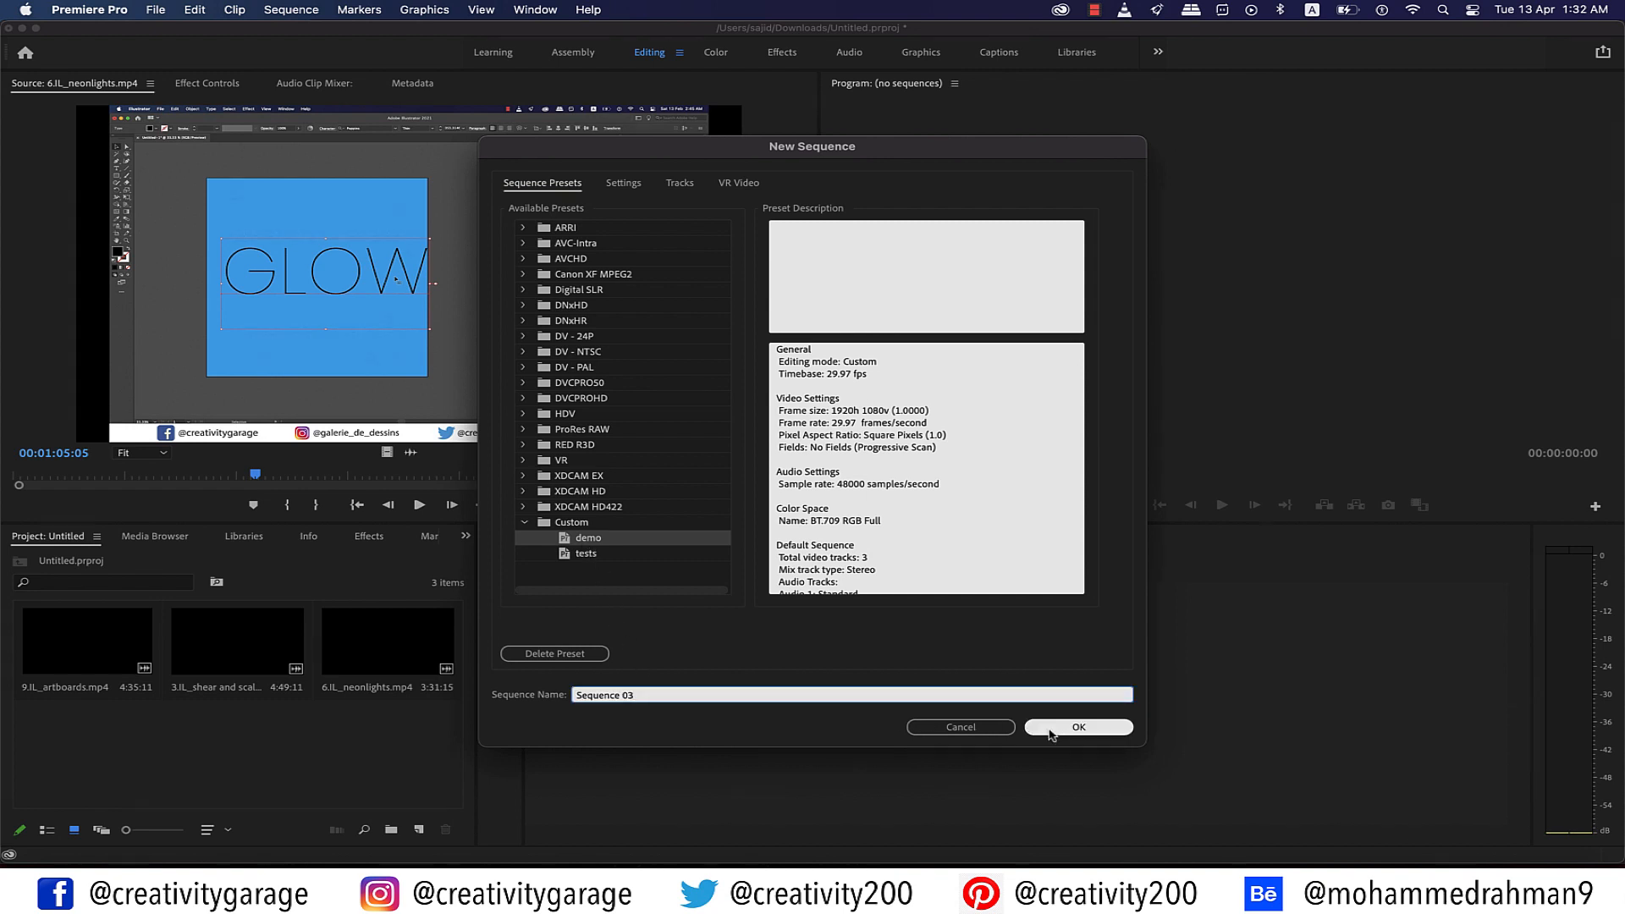
left_click(1084, 734)
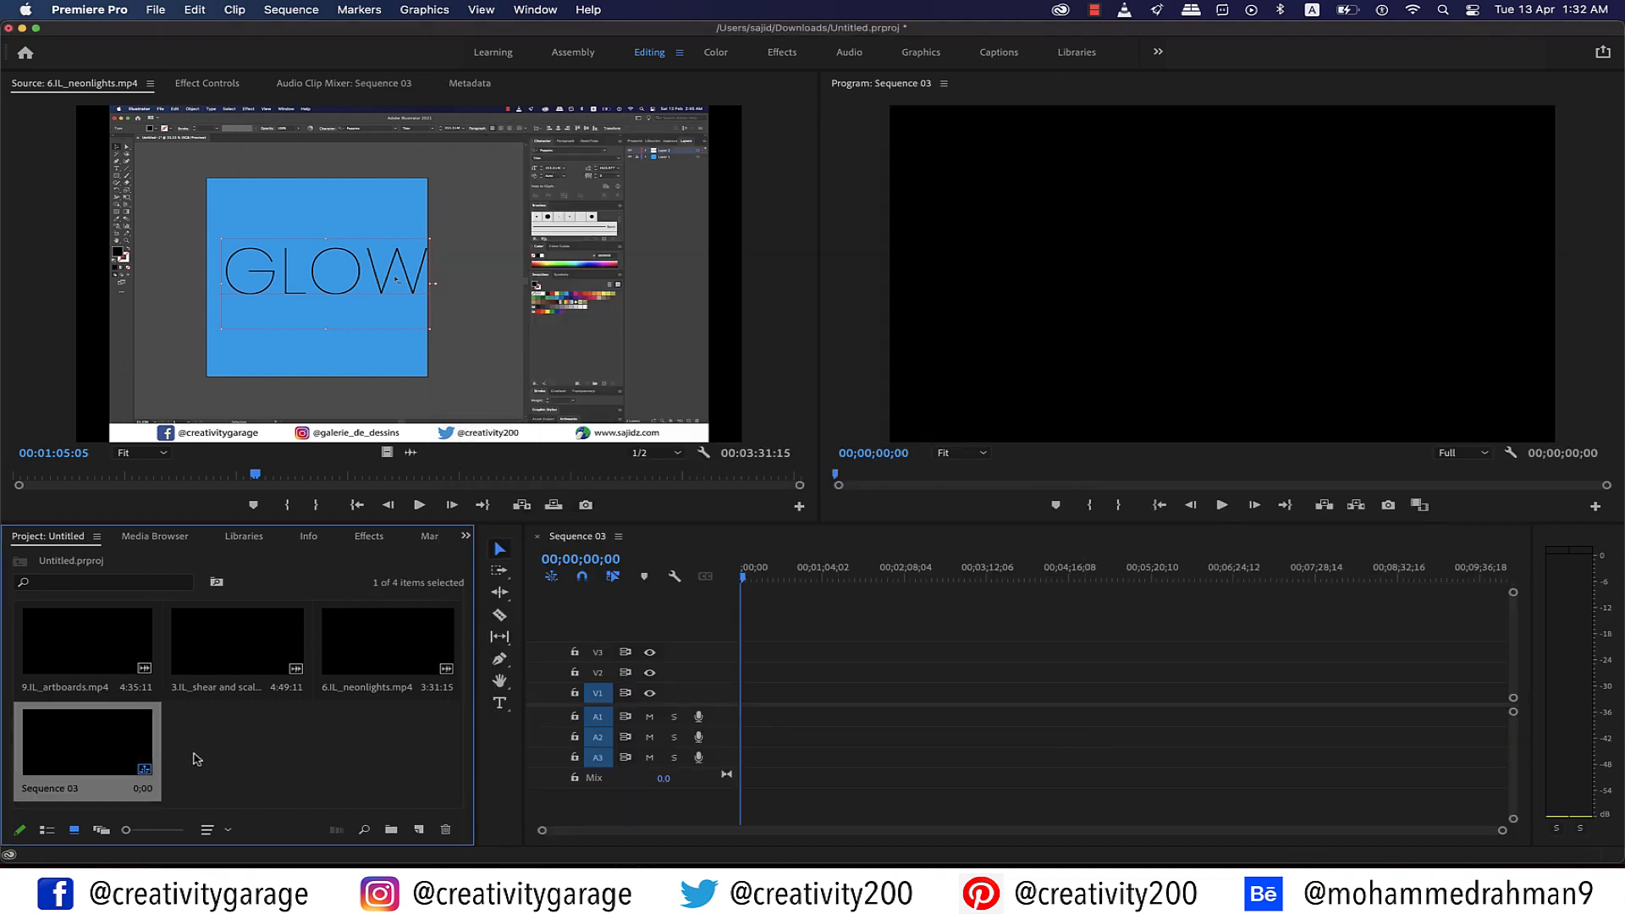
Step: Place 6.IL_neonlights.mp4 at the start of Sequence 03, changing the sequence settings to match the clip
left_click(193, 760)
left_click(93, 762)
left_click(207, 760)
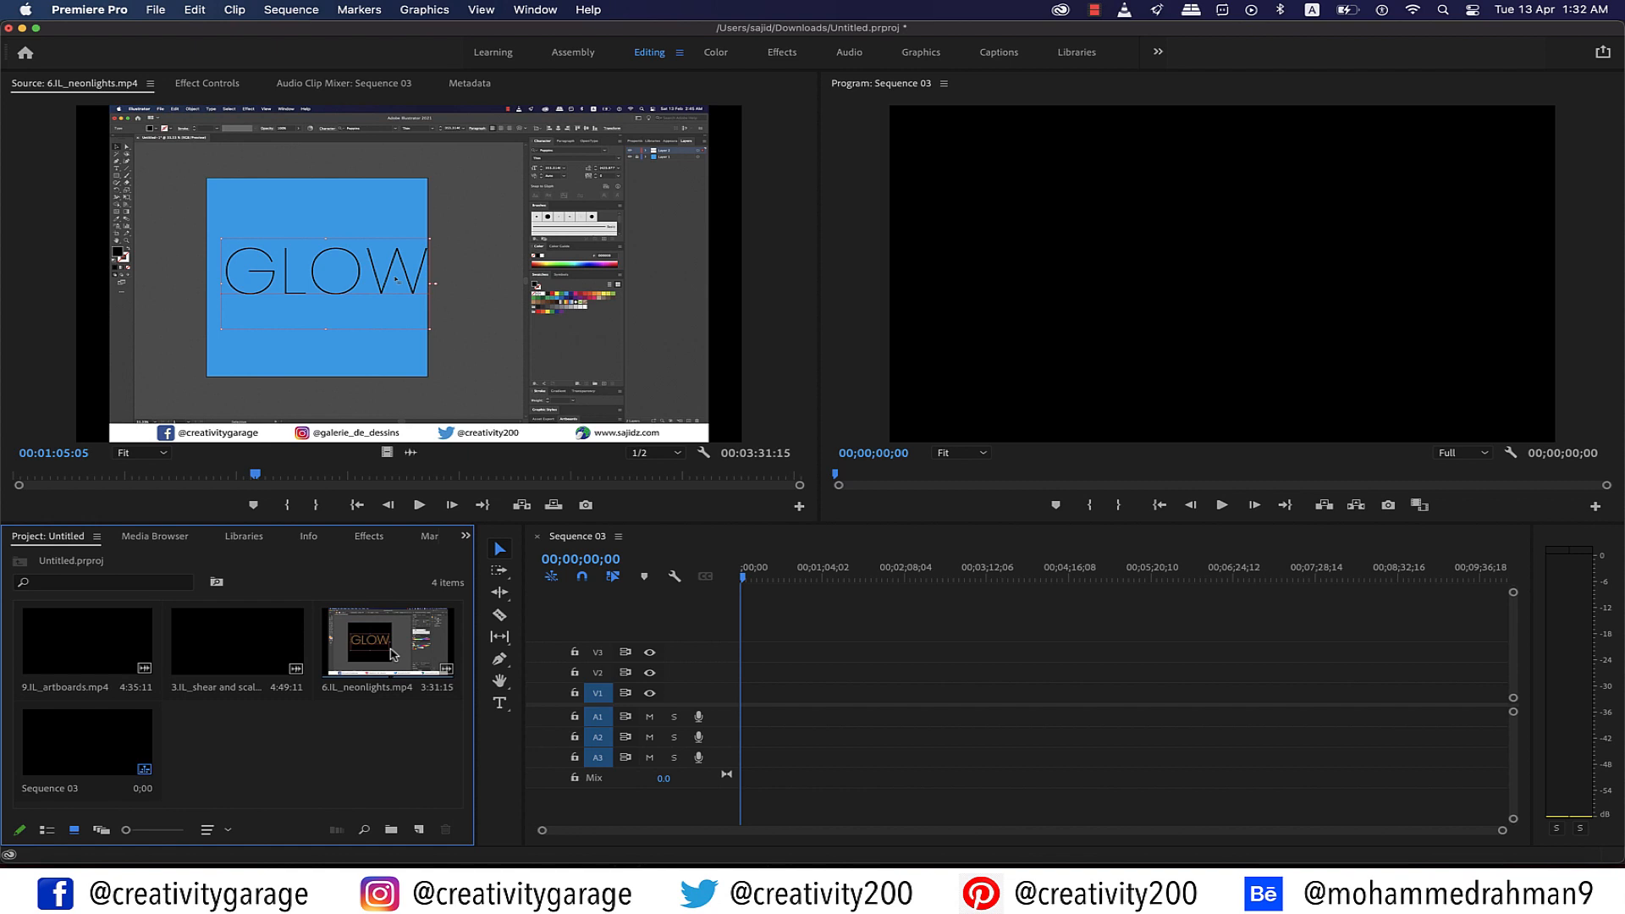
left_click_drag(392, 654, 744, 702)
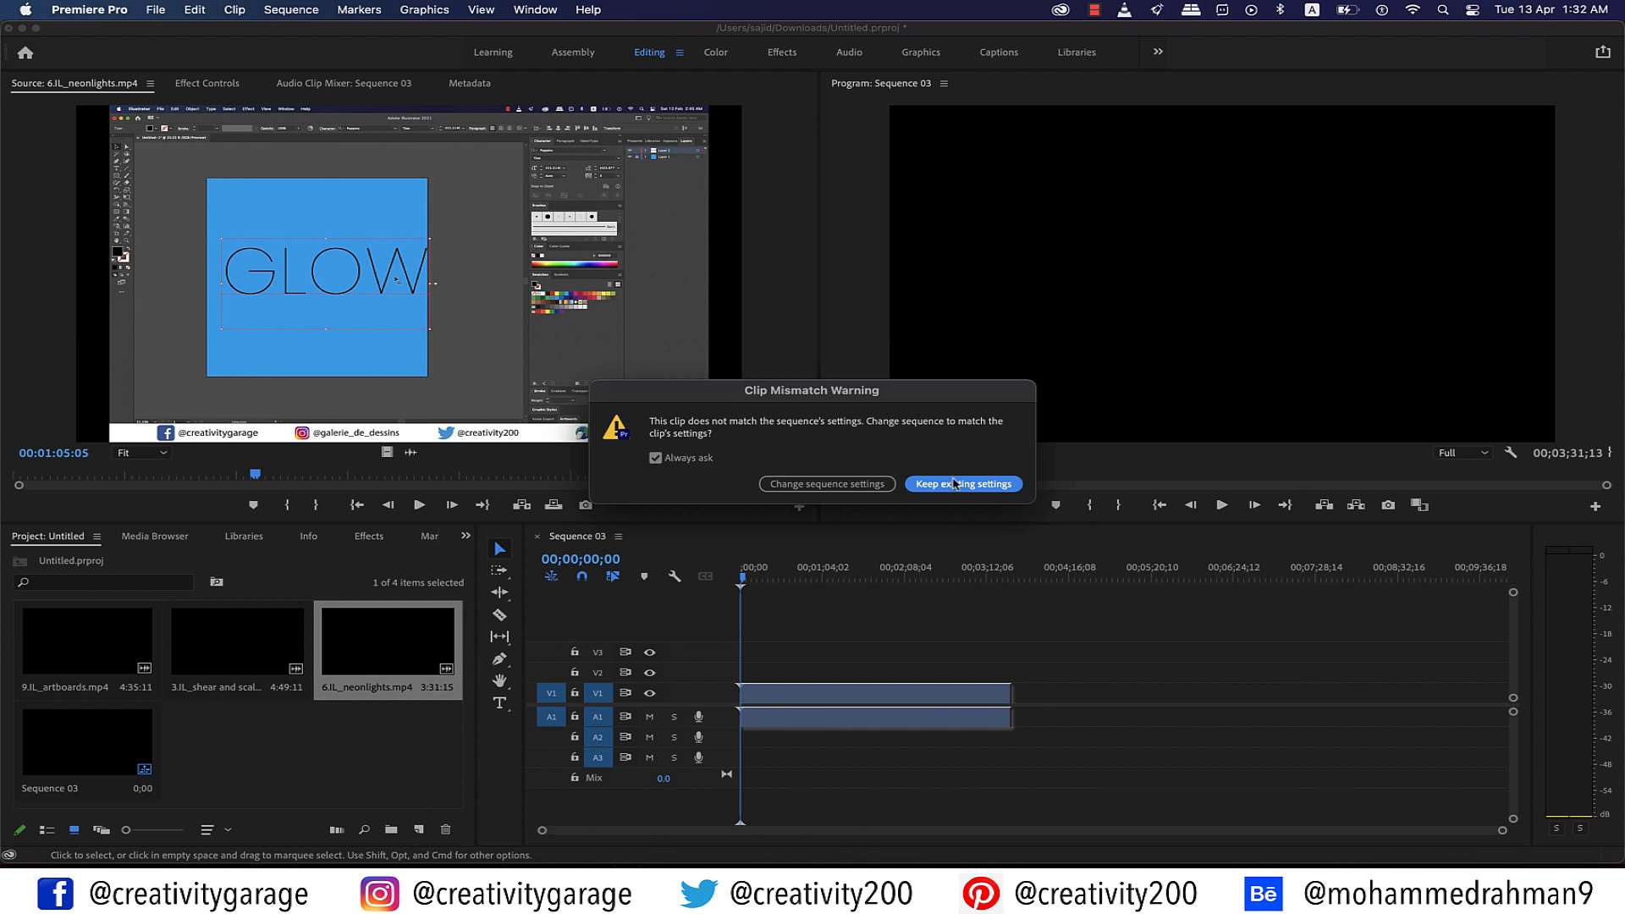
left_click(853, 486)
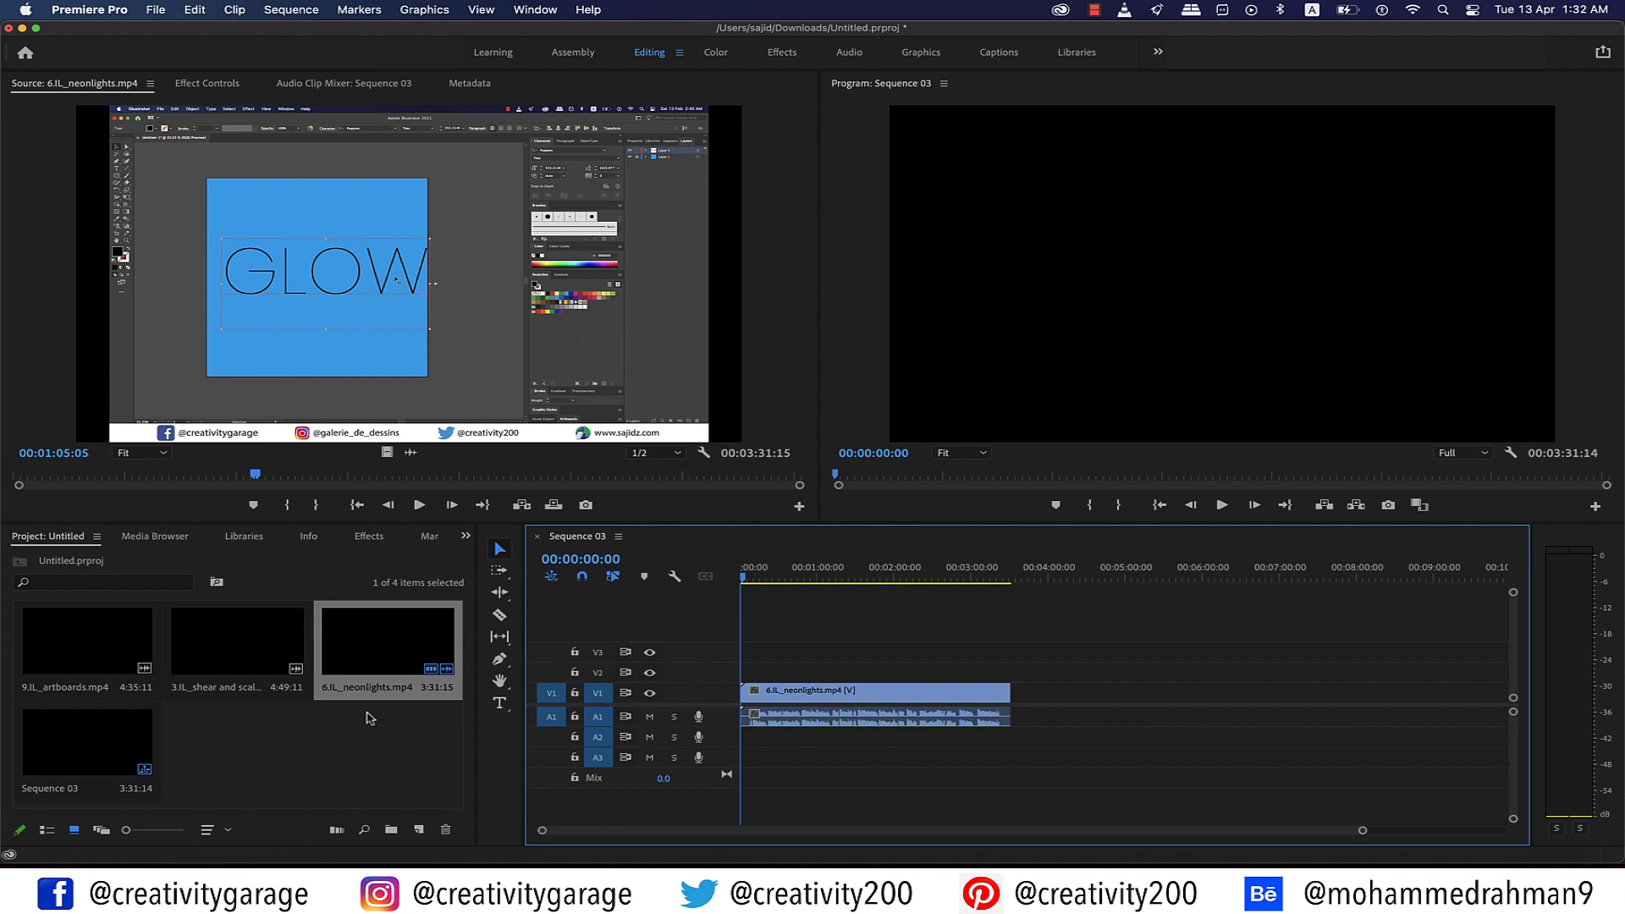
Step: Create a new sequence from the 3.IL_shear and scale clip, compare it with Sequence 03 and close its timeline
left_click_drag(266, 677, 419, 830)
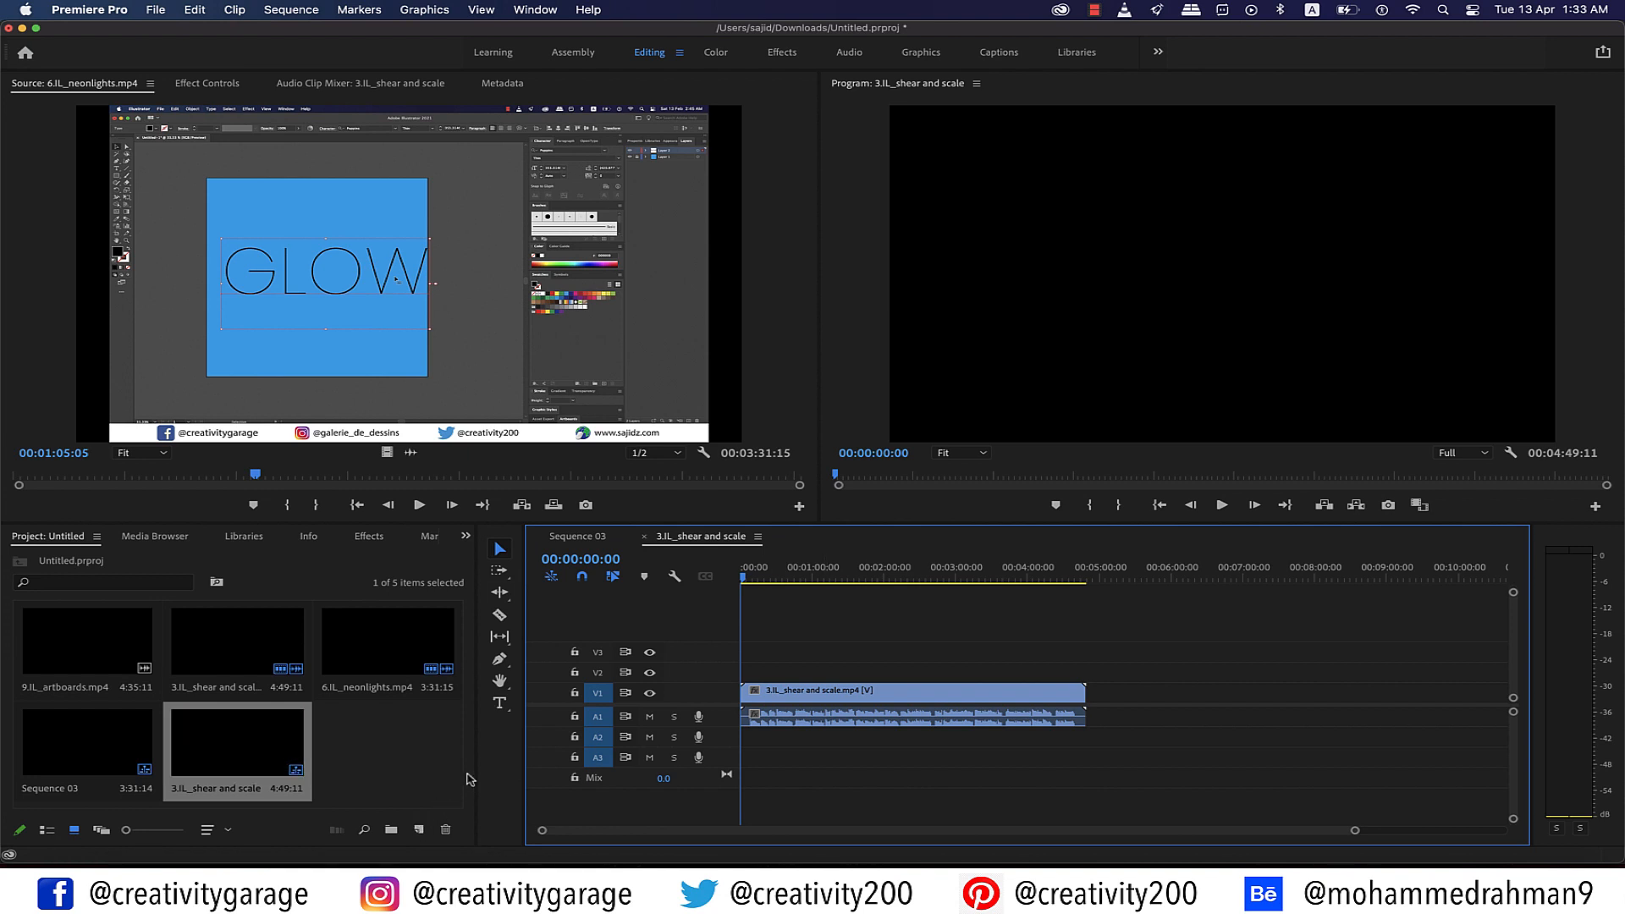
left_click(597, 540)
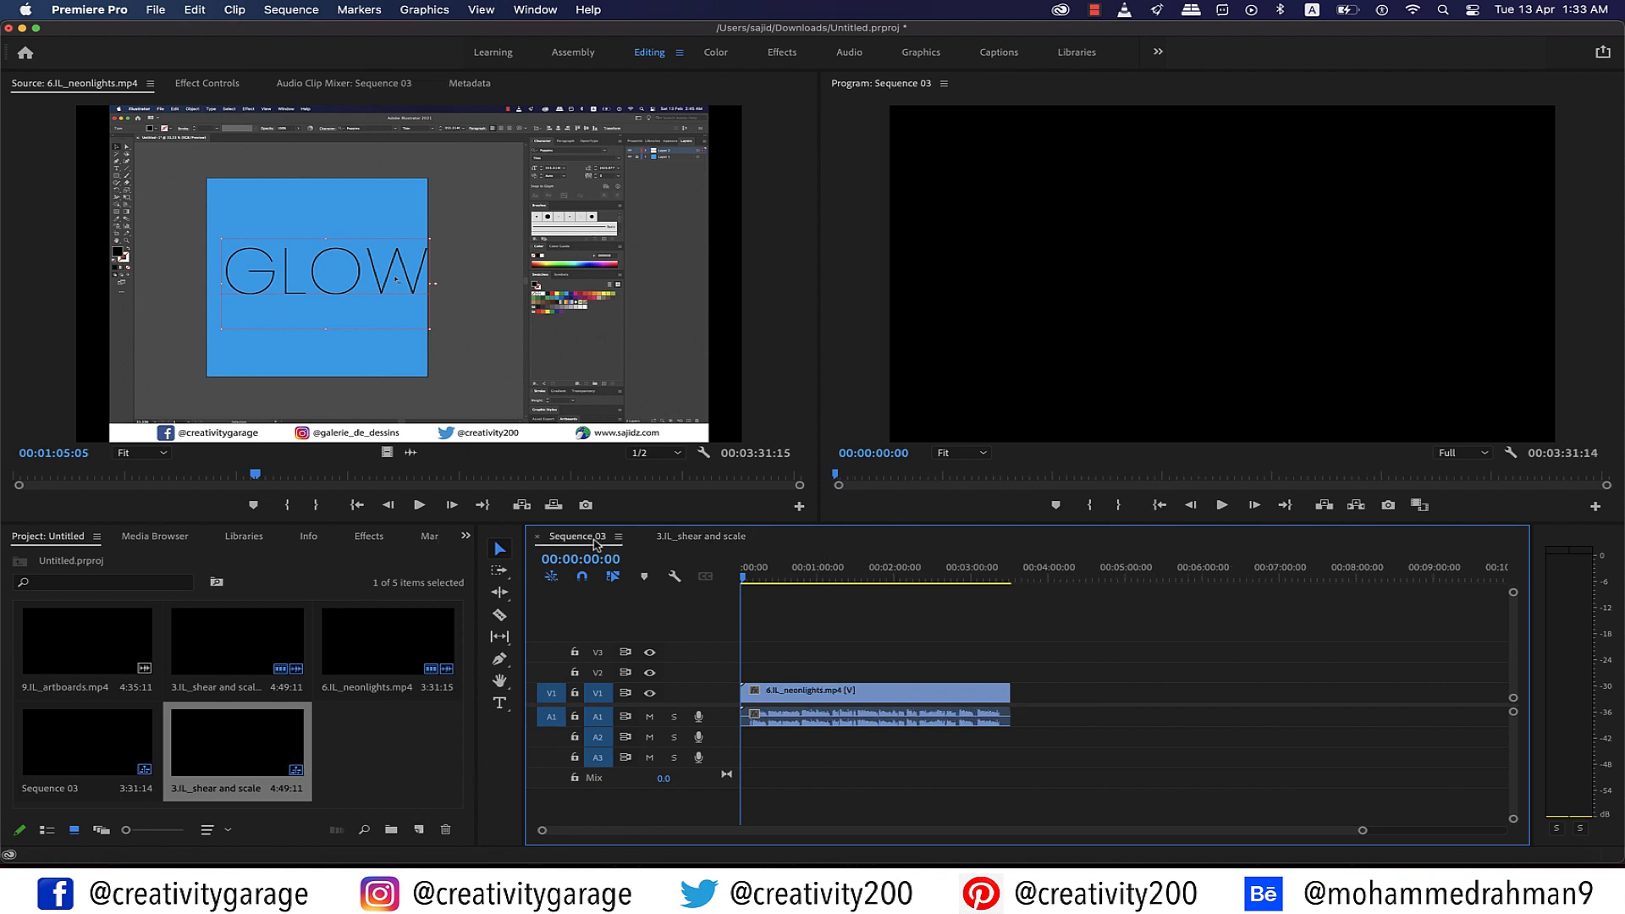
left_click(701, 537)
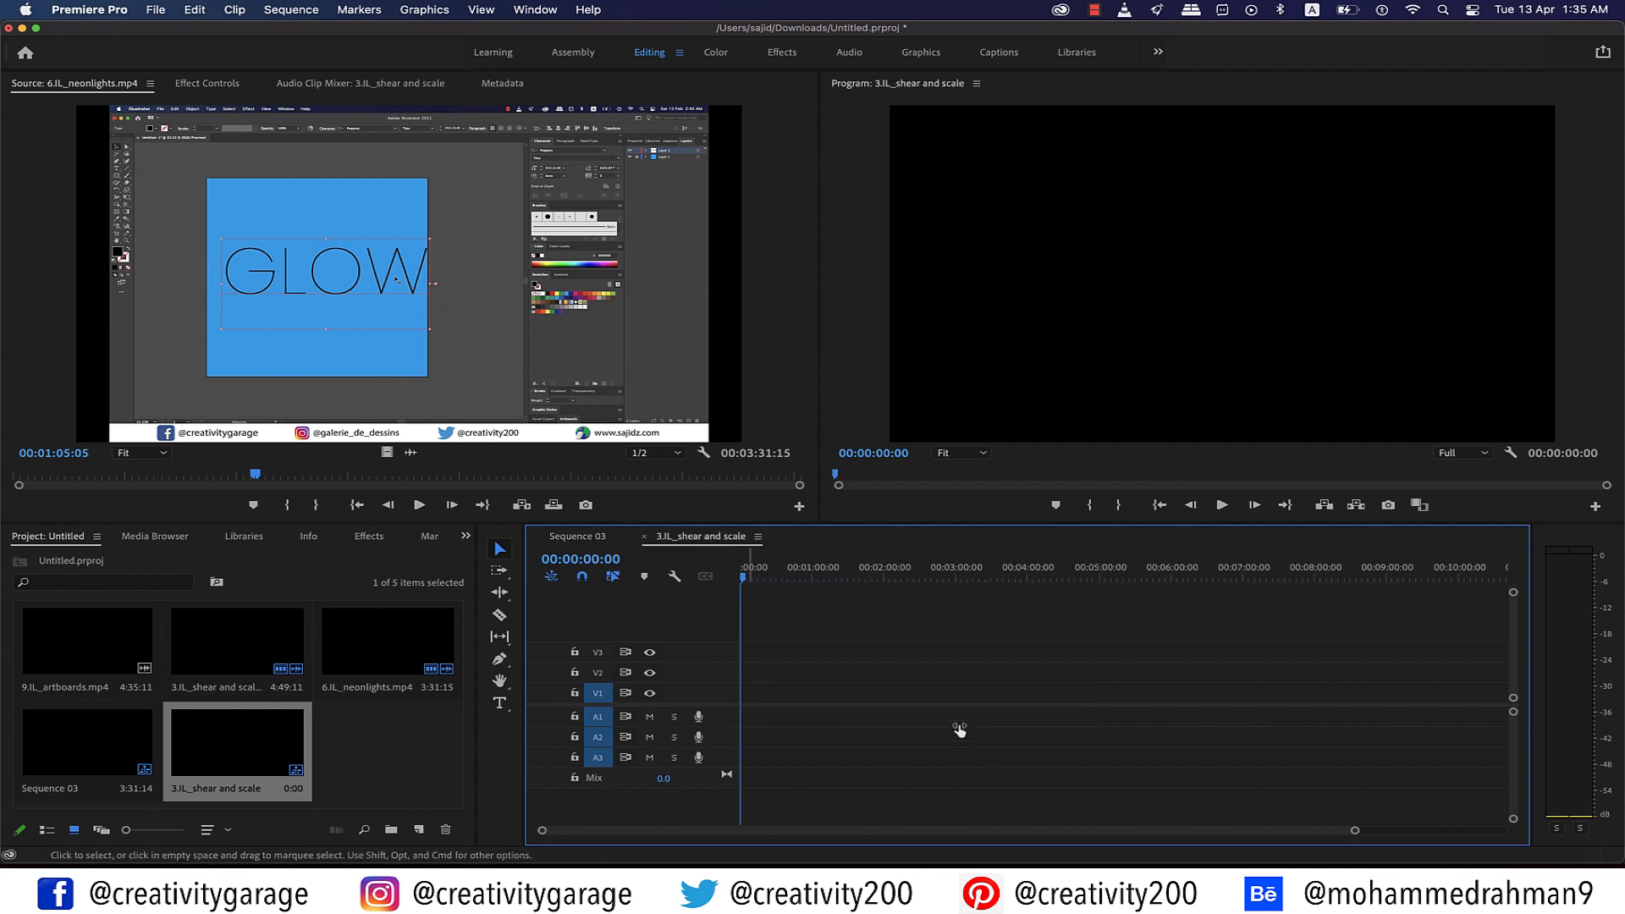
left_click(644, 536)
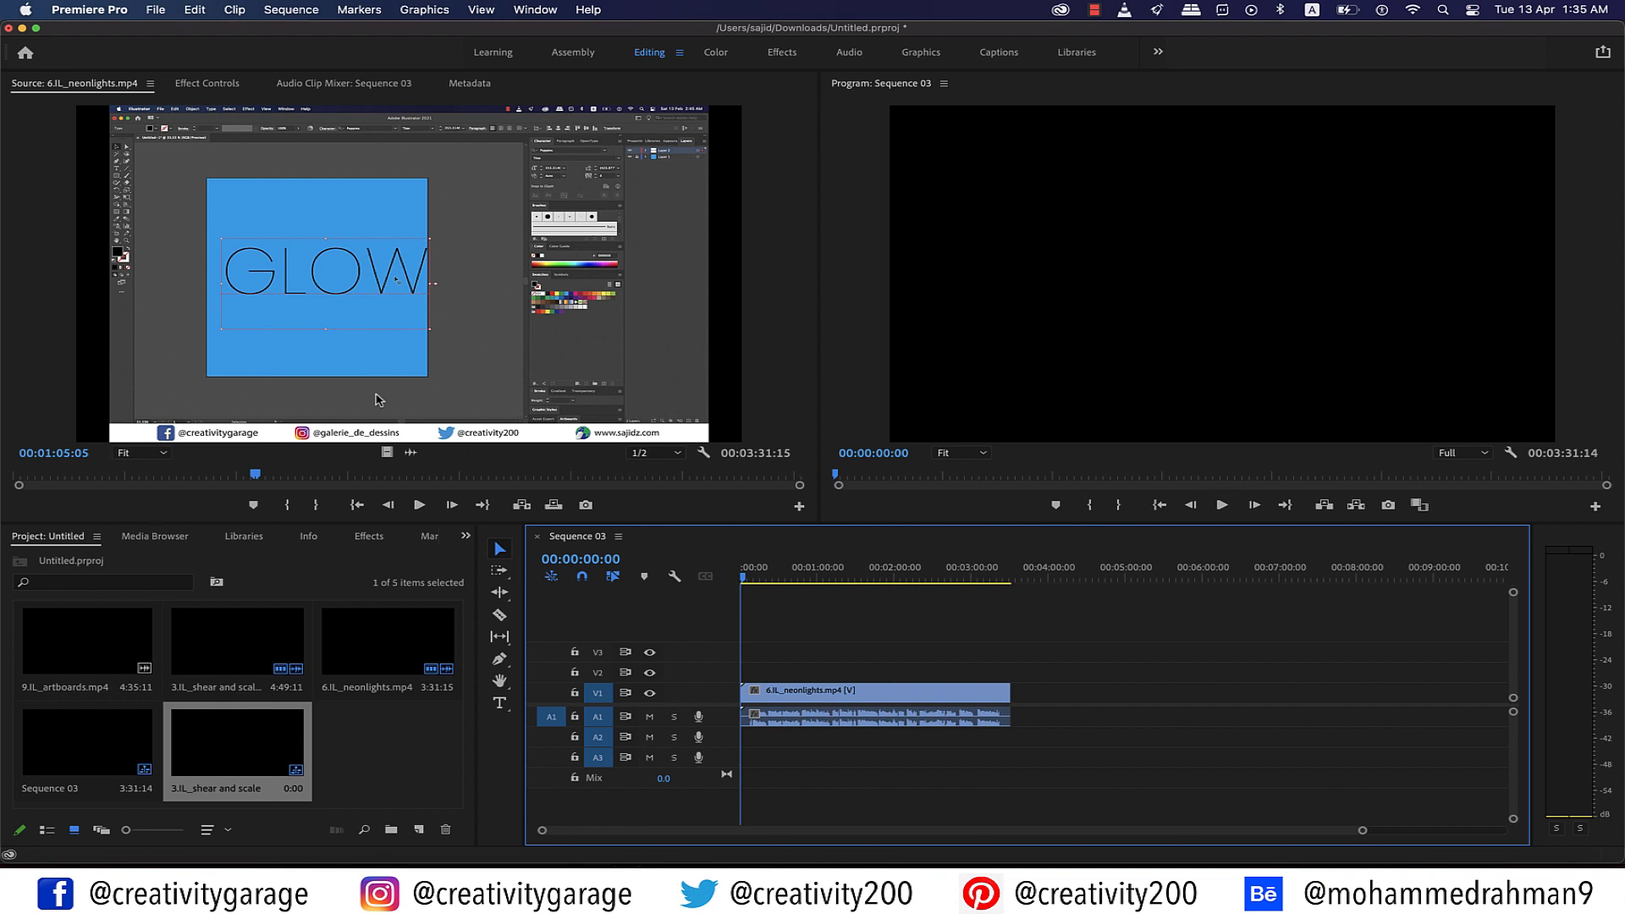
Step: Try to unlink the video and audio of the neonlights clip in Sequence 03
right_click(937, 693)
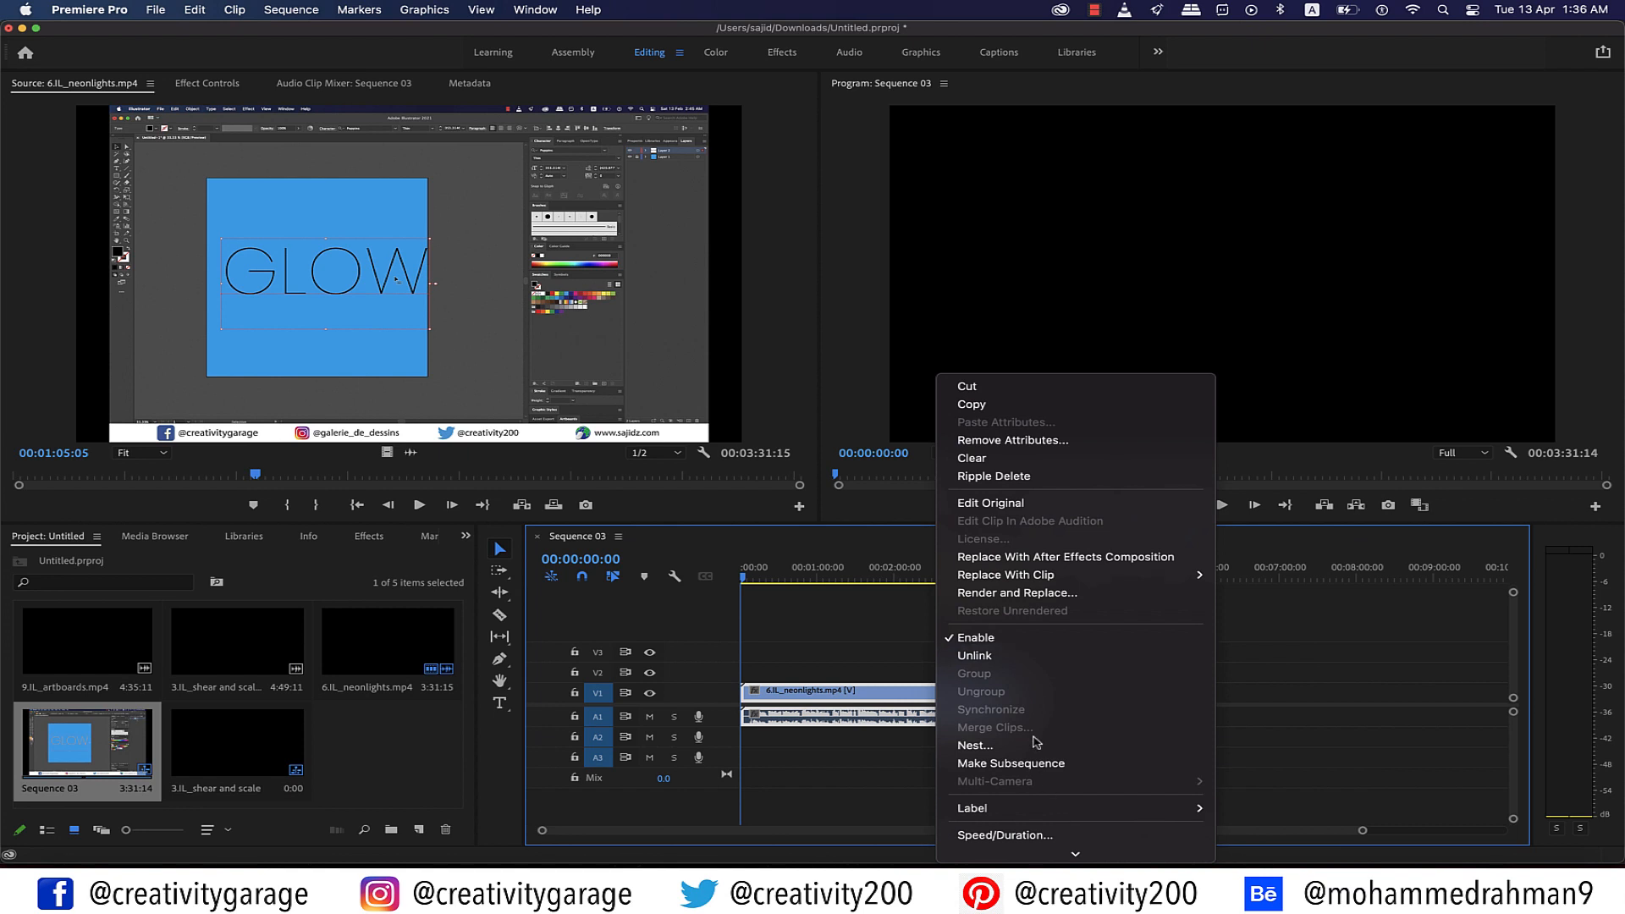
left_click(1004, 655)
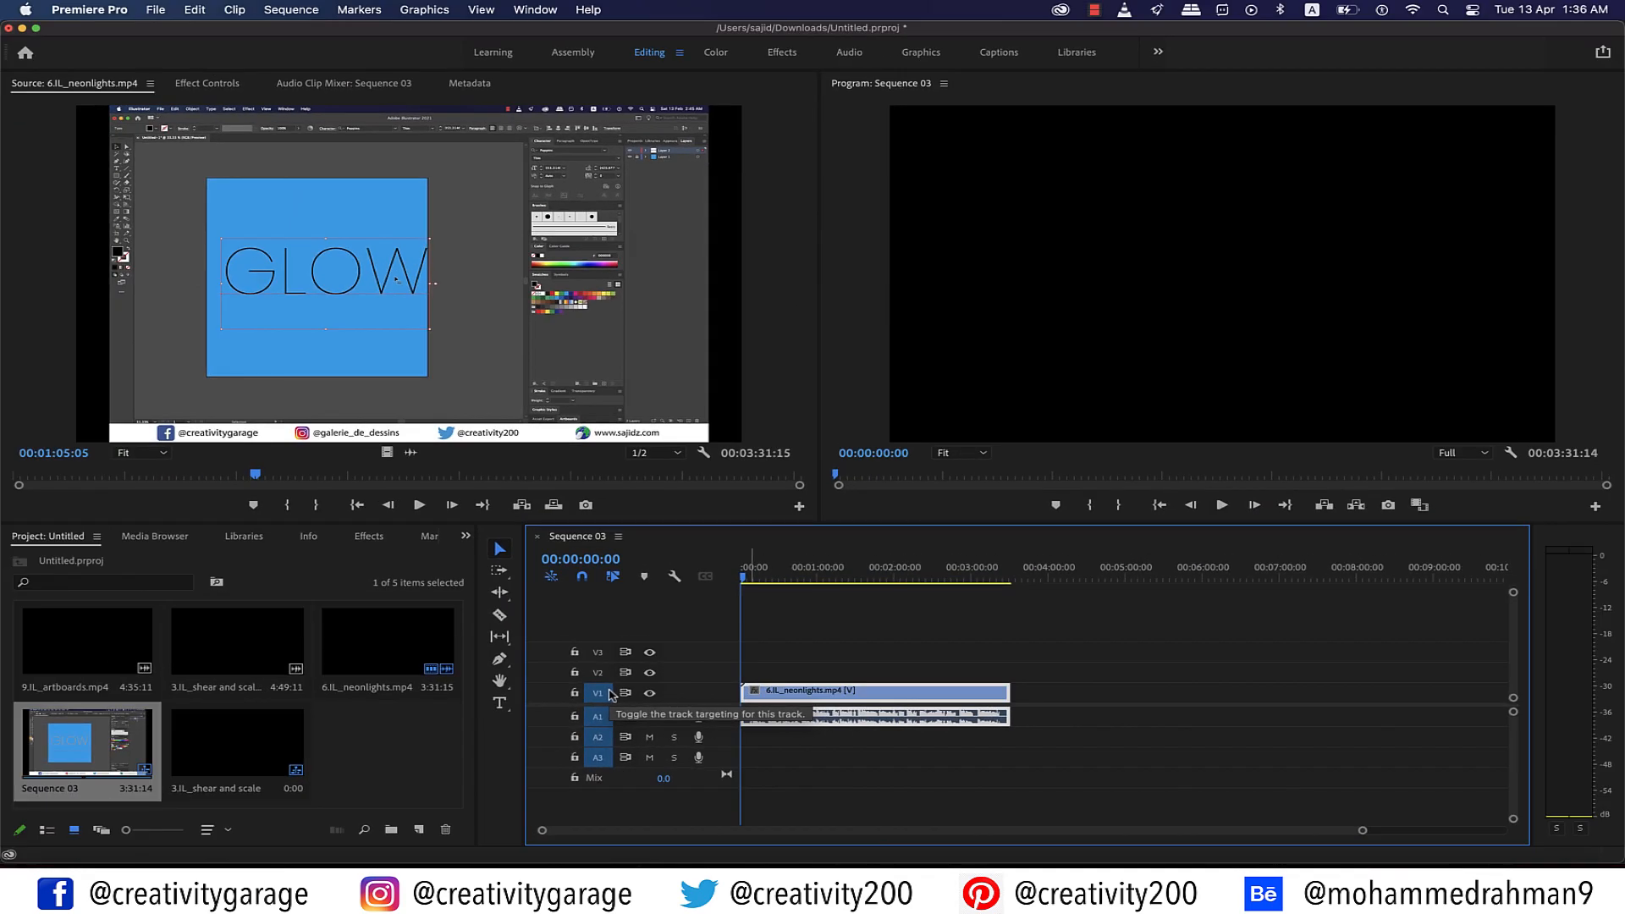
Step: Move the playhead to 00:00:41:00 and examine the neonlights clip at closer and wider timeline scales
left_click(794, 577)
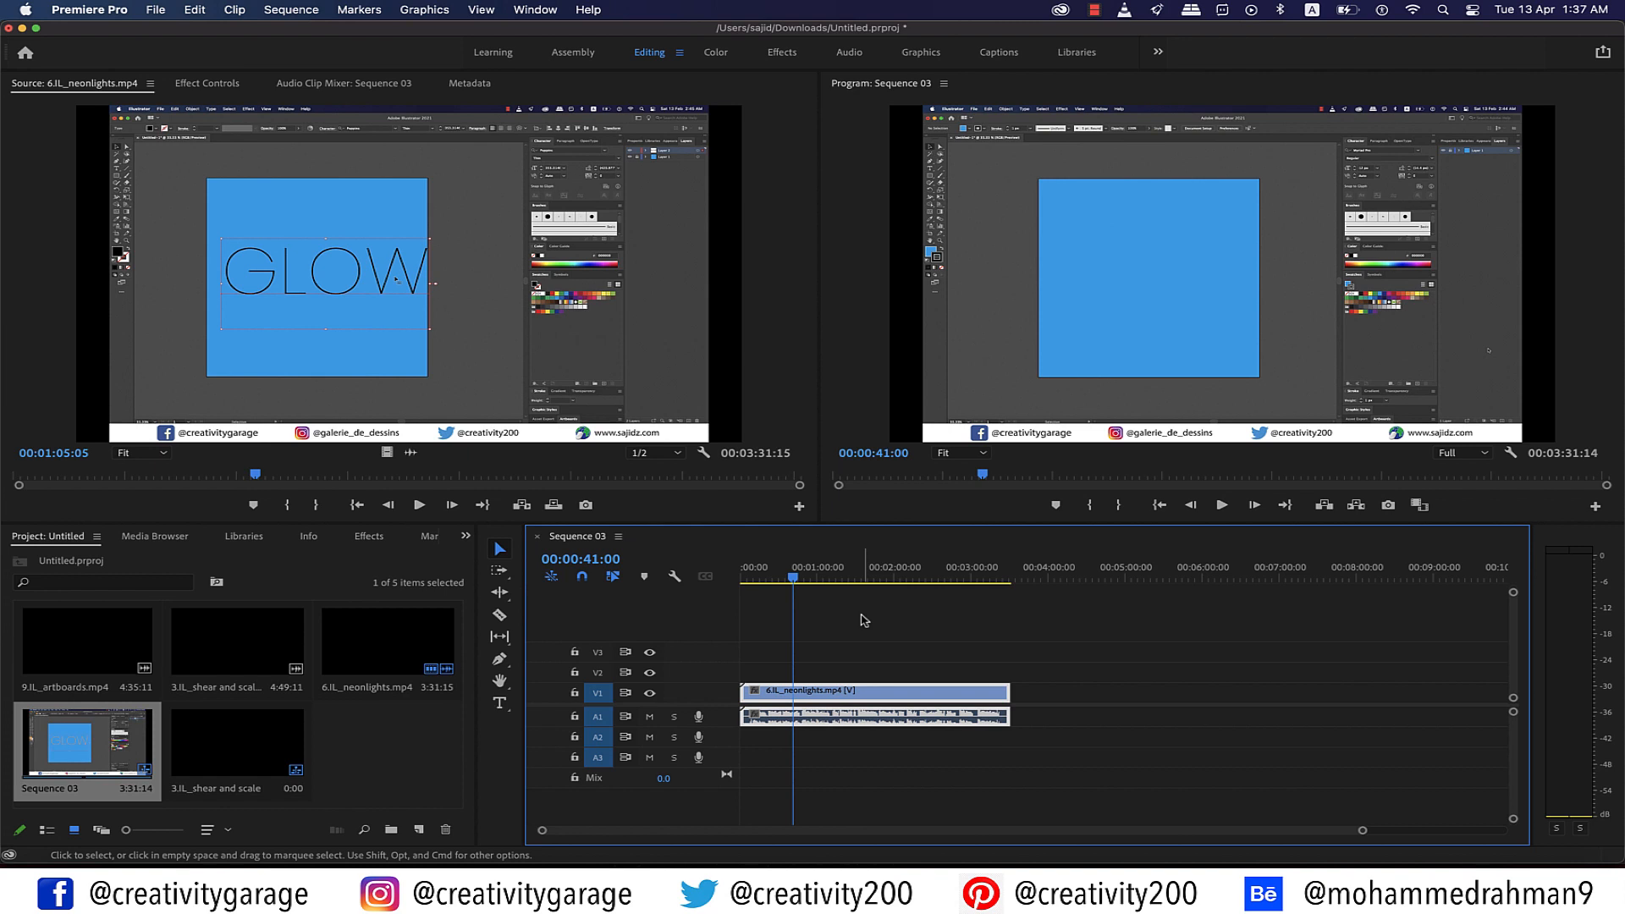
key("=")
key("=")
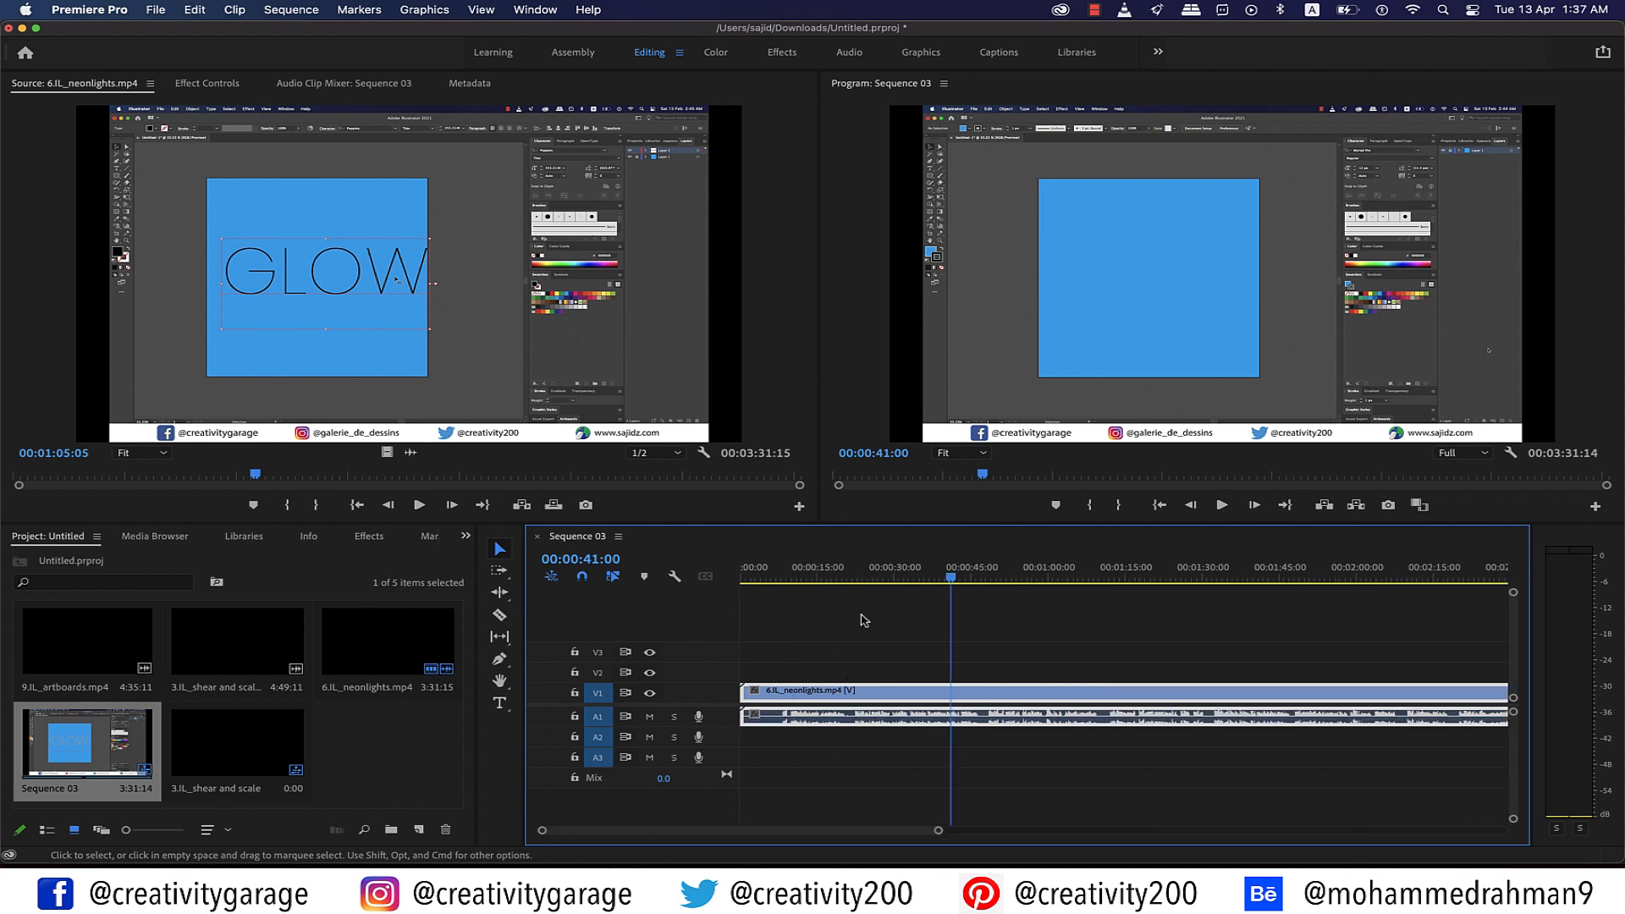
key("minus")
key("minus")
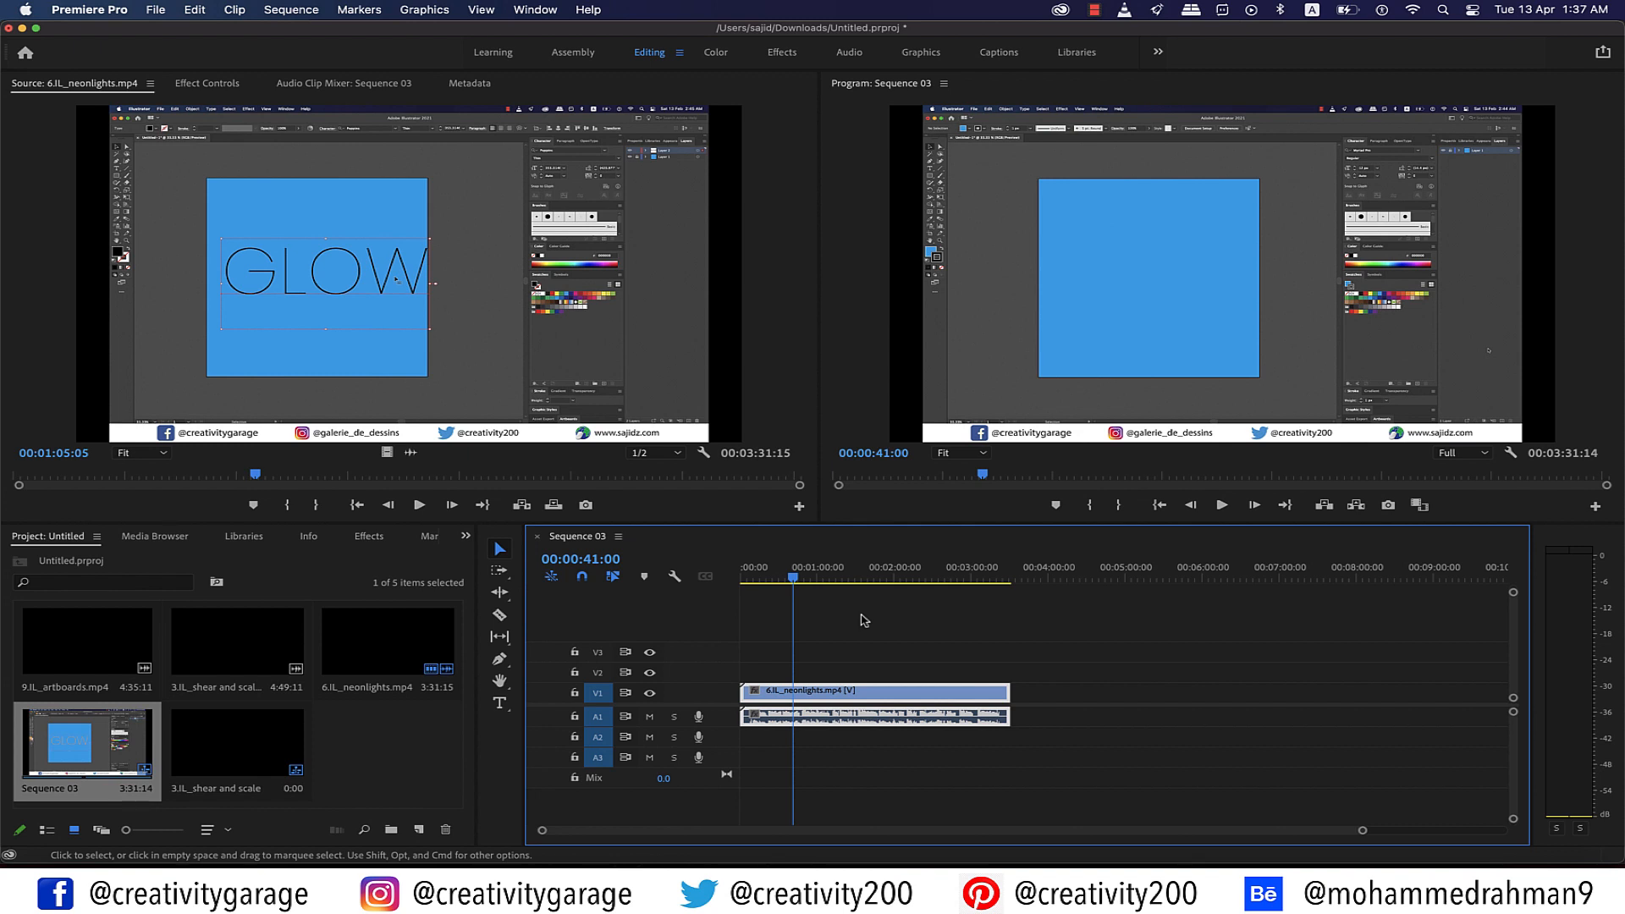
Step: Append a second copy of 6.IL_neonlights.mp4 after the first clip in Sequence 03 and delete that copy
left_click_drag(237, 648, 1016, 691)
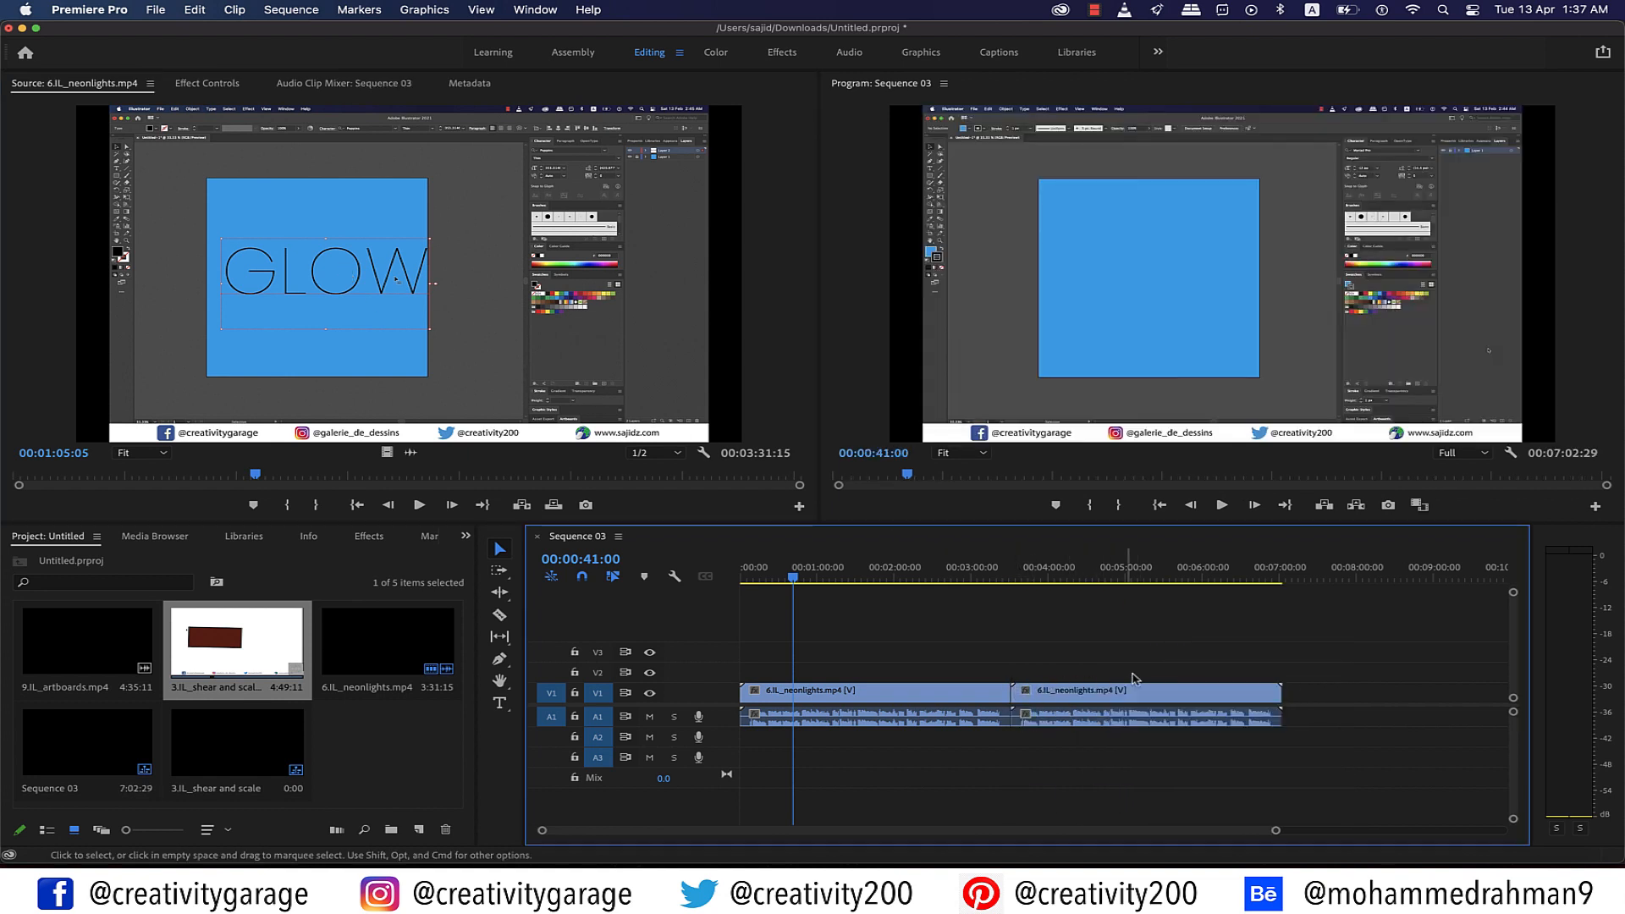
left_click_drag(1291, 662, 1219, 746)
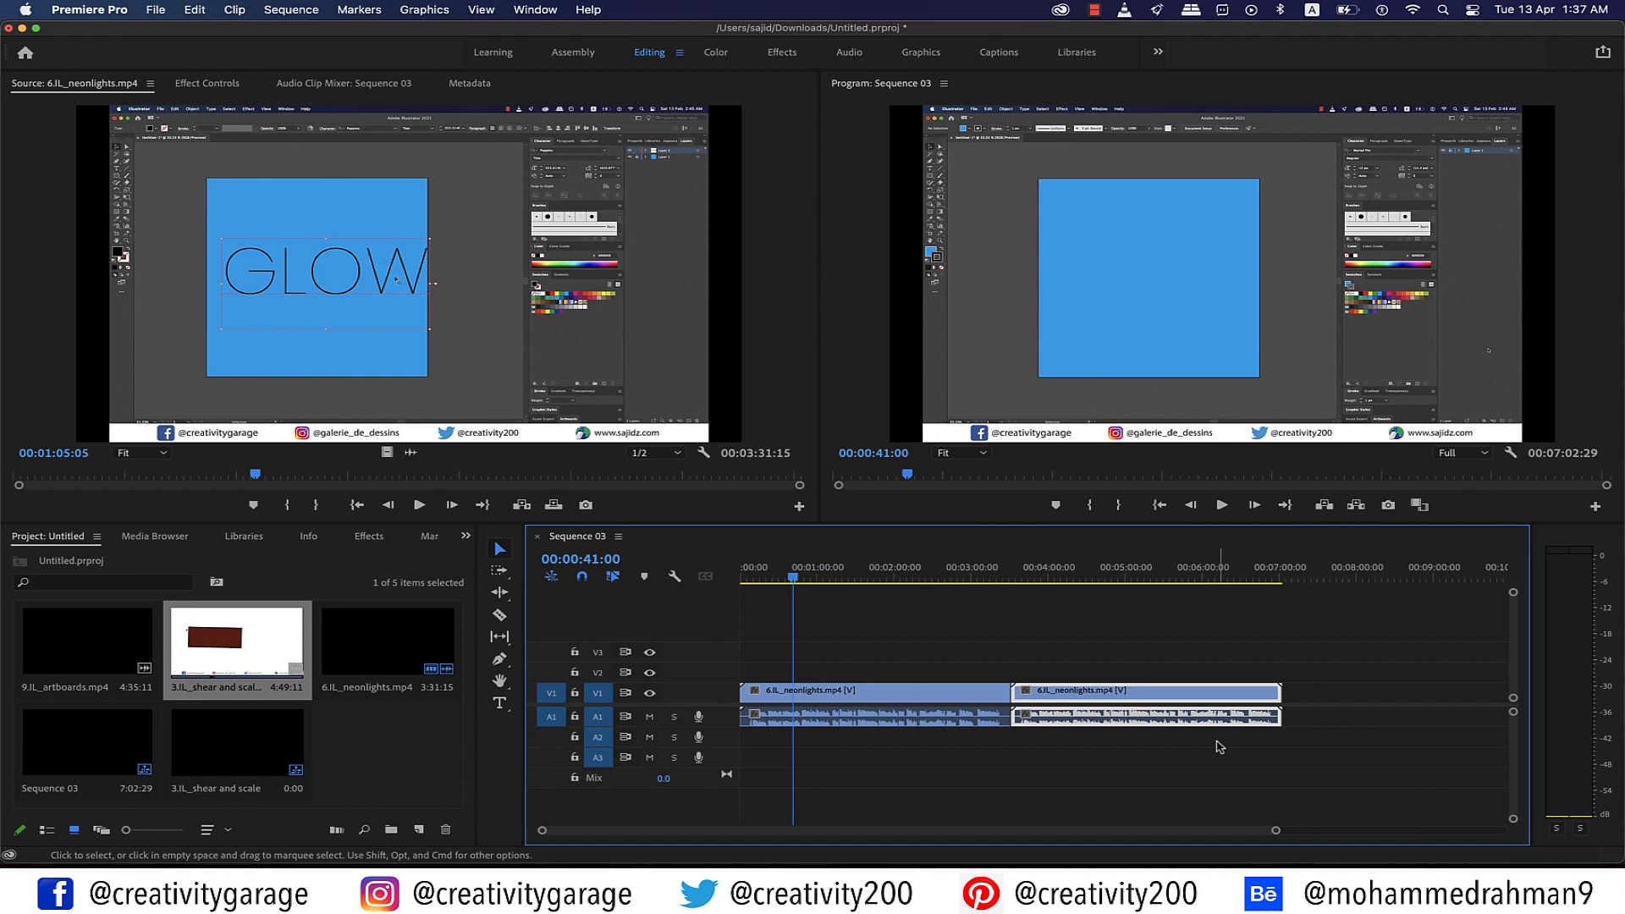
key("Delete")
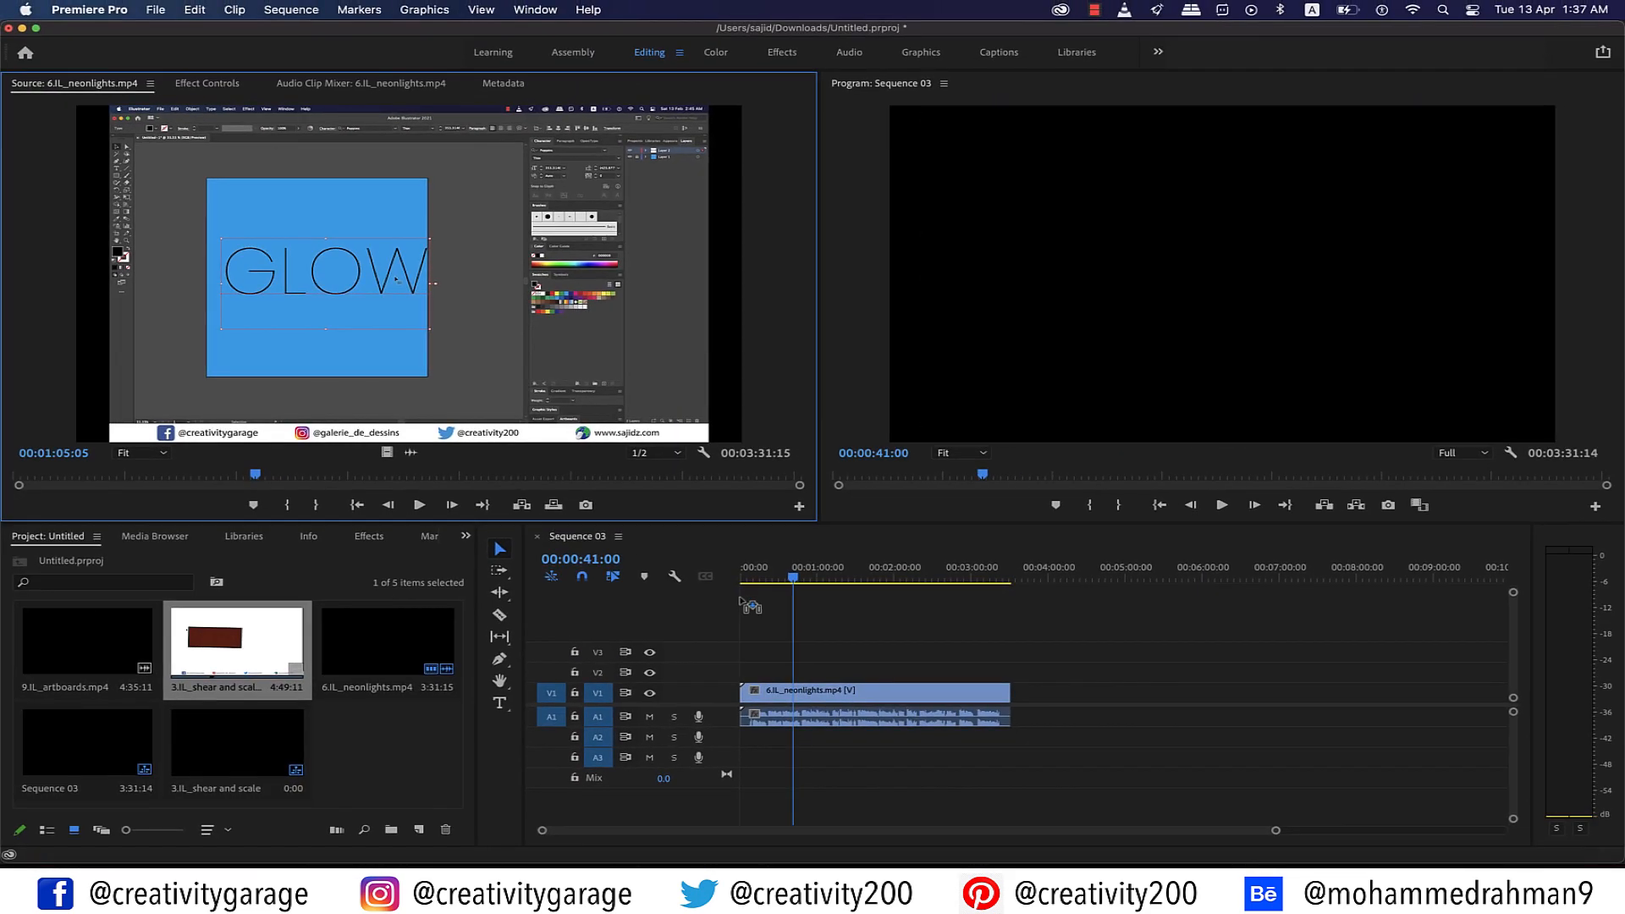
Step: Add only the video and, separately, only the audio of 6.IL_neonlights.mp4 after the first clip on V1 and A1
left_click_drag(546, 561, 1016, 695)
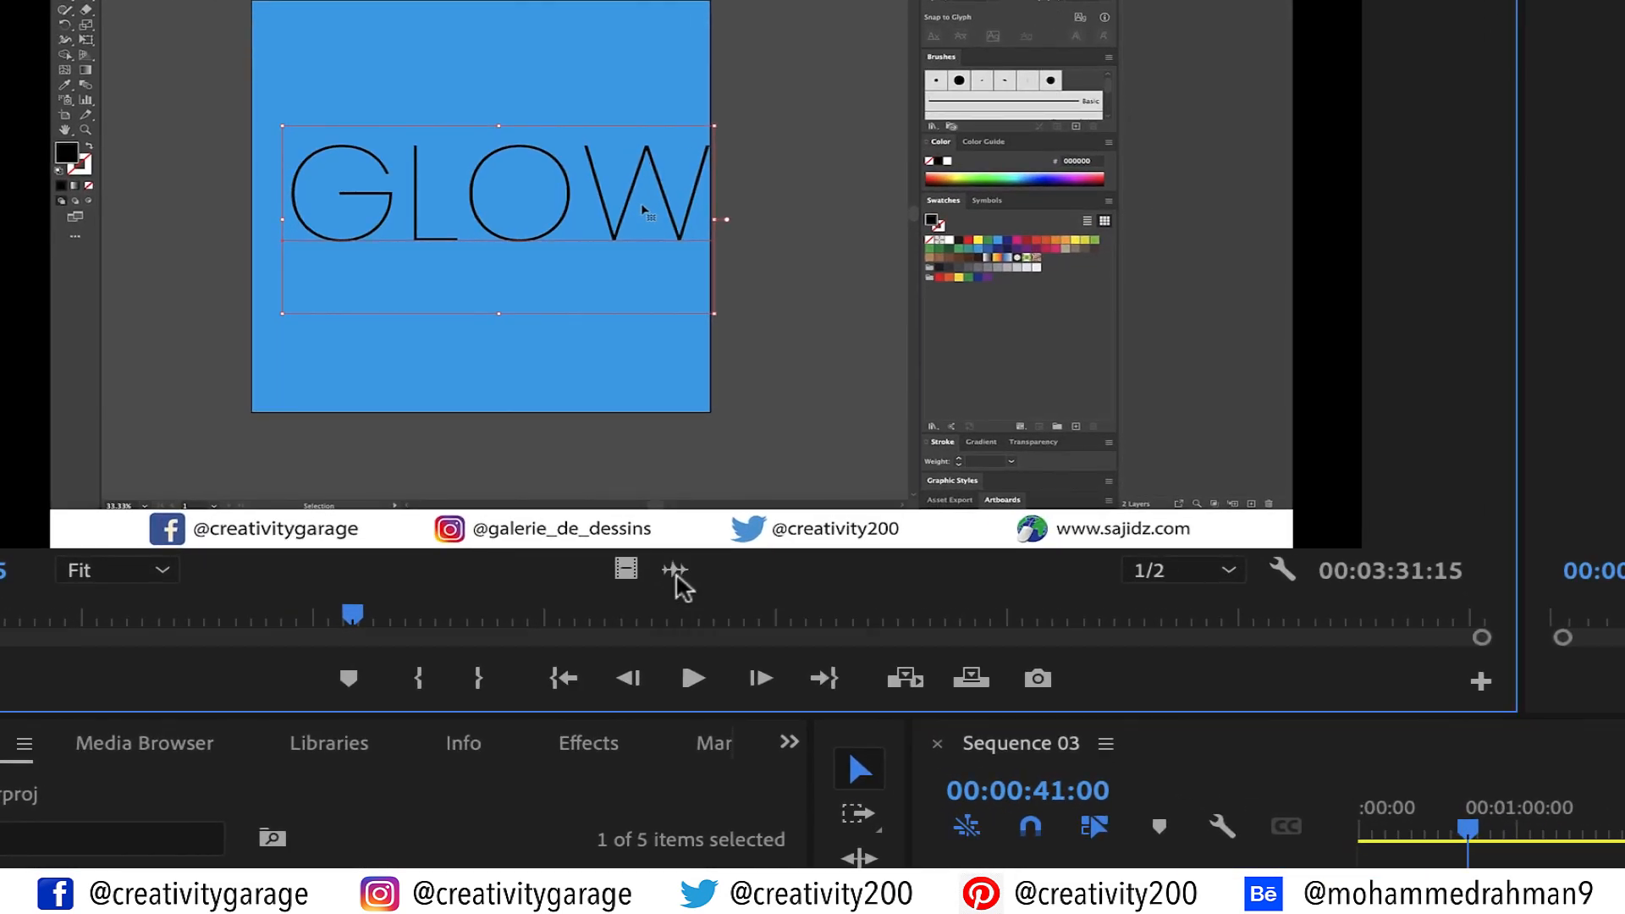
left_click(410, 452)
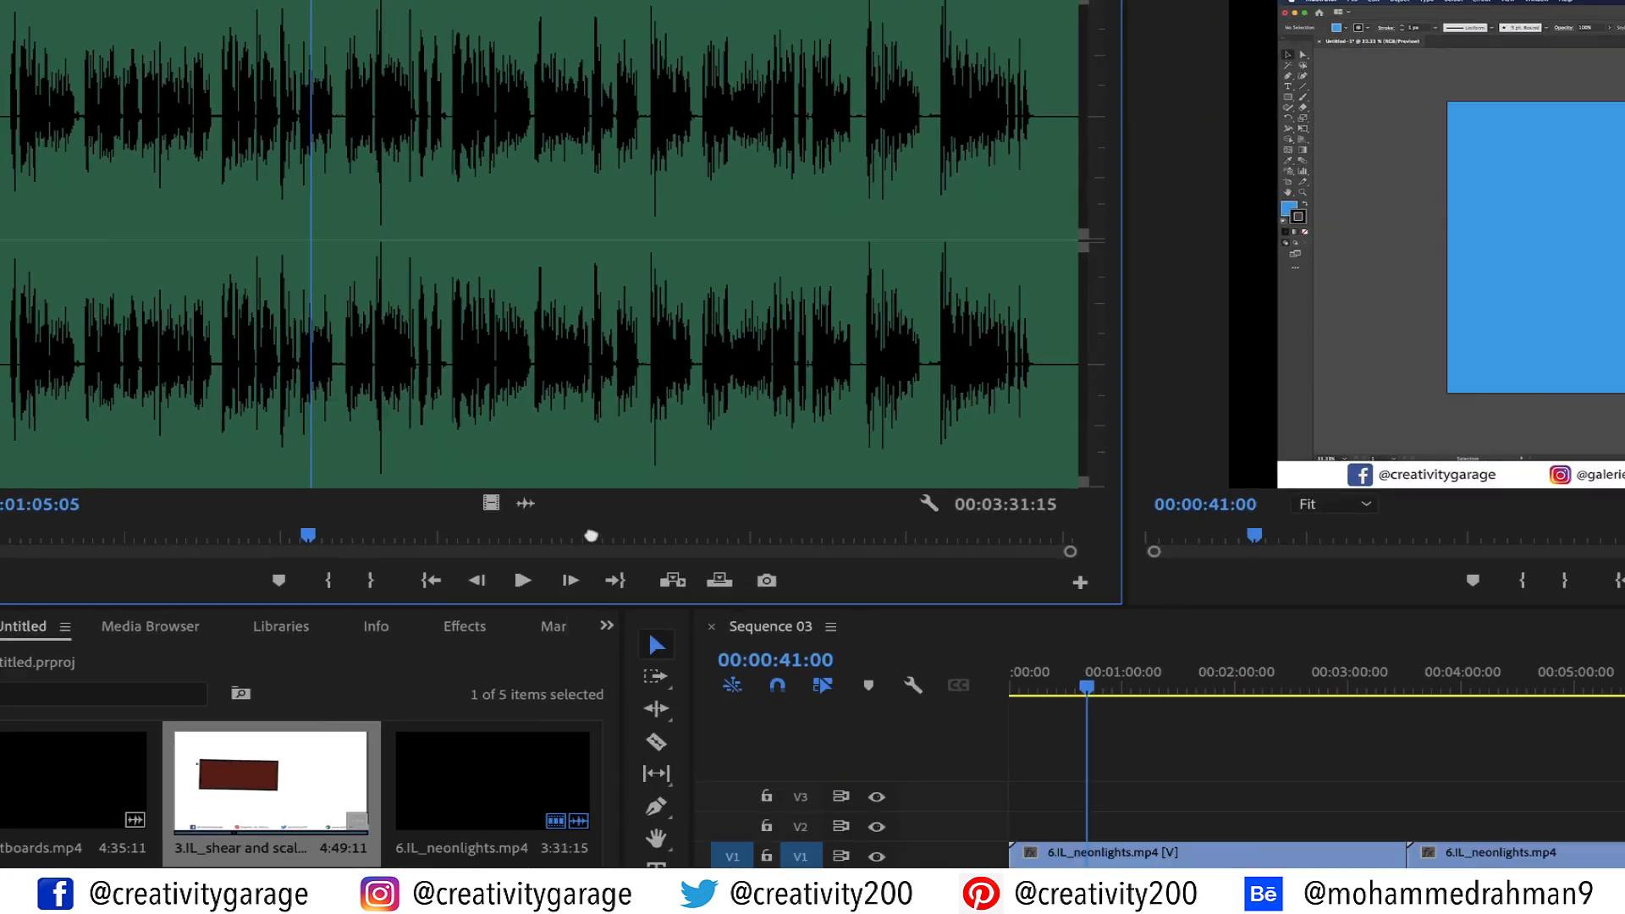
left_click_drag(591, 536, 1014, 720)
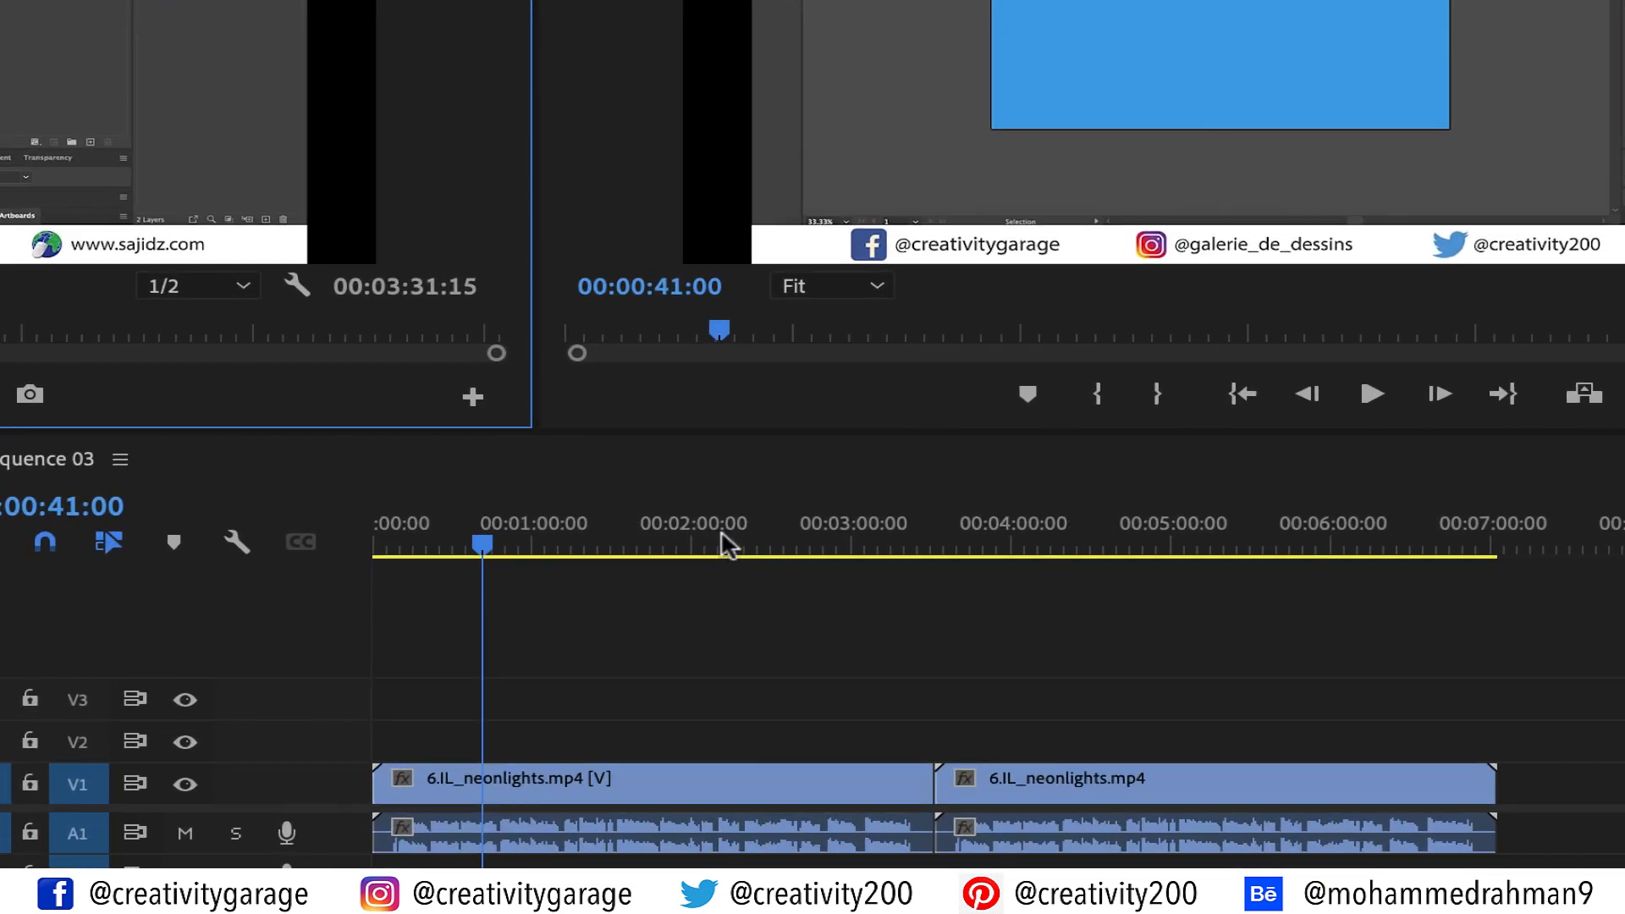
Step: Scrub the playhead back and forth across both neonlights clips in Sequence 03, stopping at 00:01:27:19
left_click(978, 578)
left_click_drag(876, 535, 1248, 542)
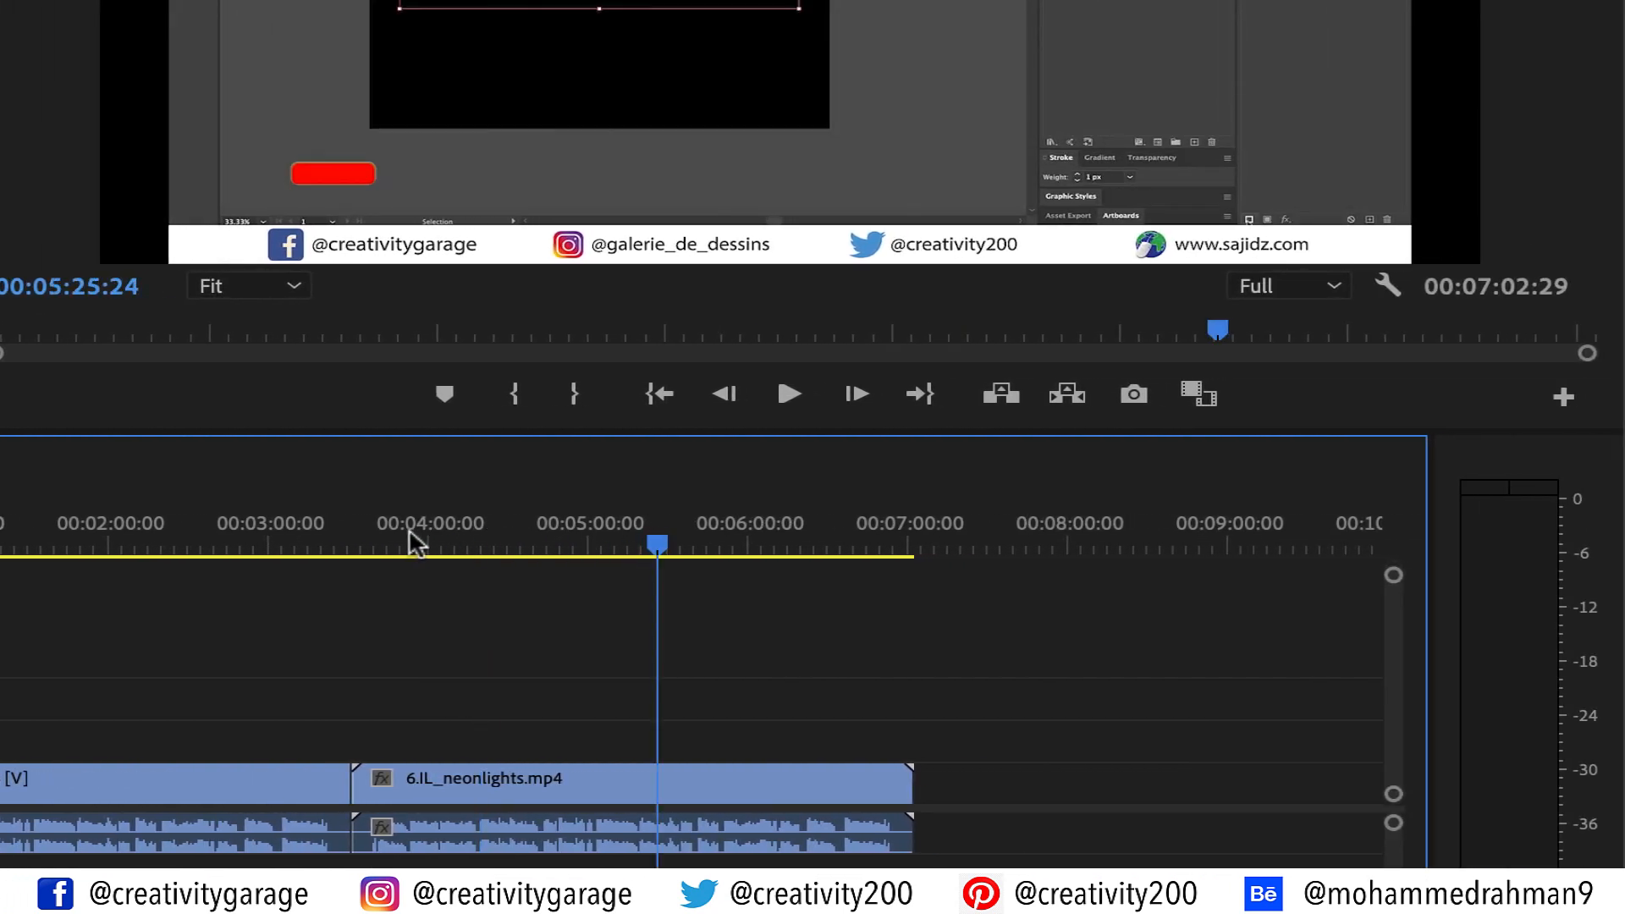
left_click(339, 537)
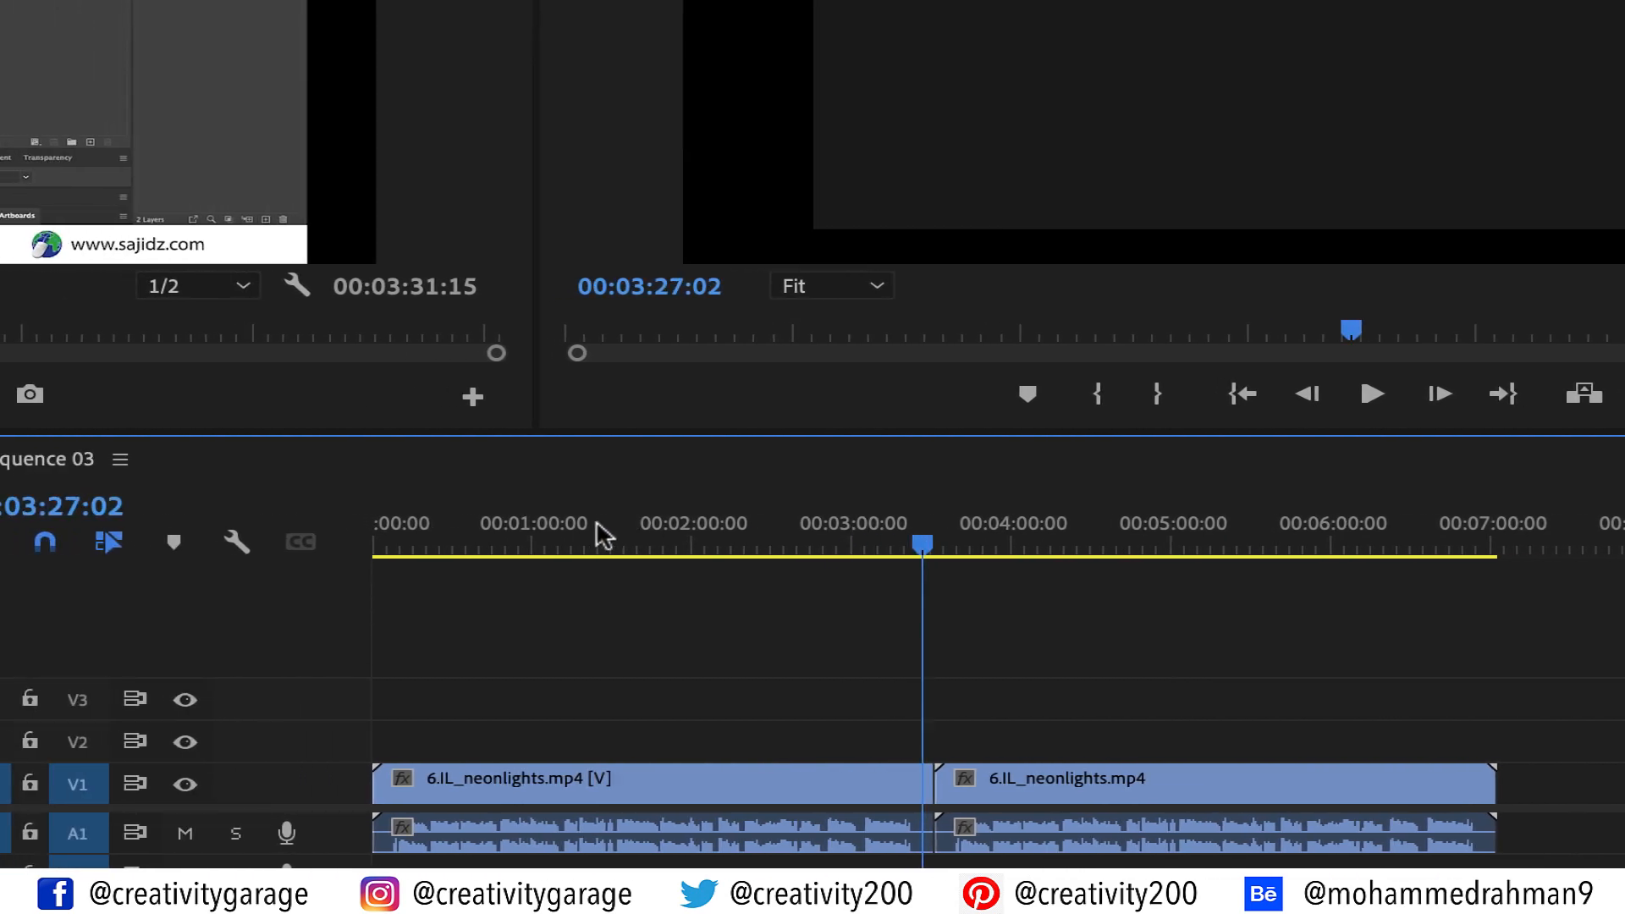
left_click(595, 526)
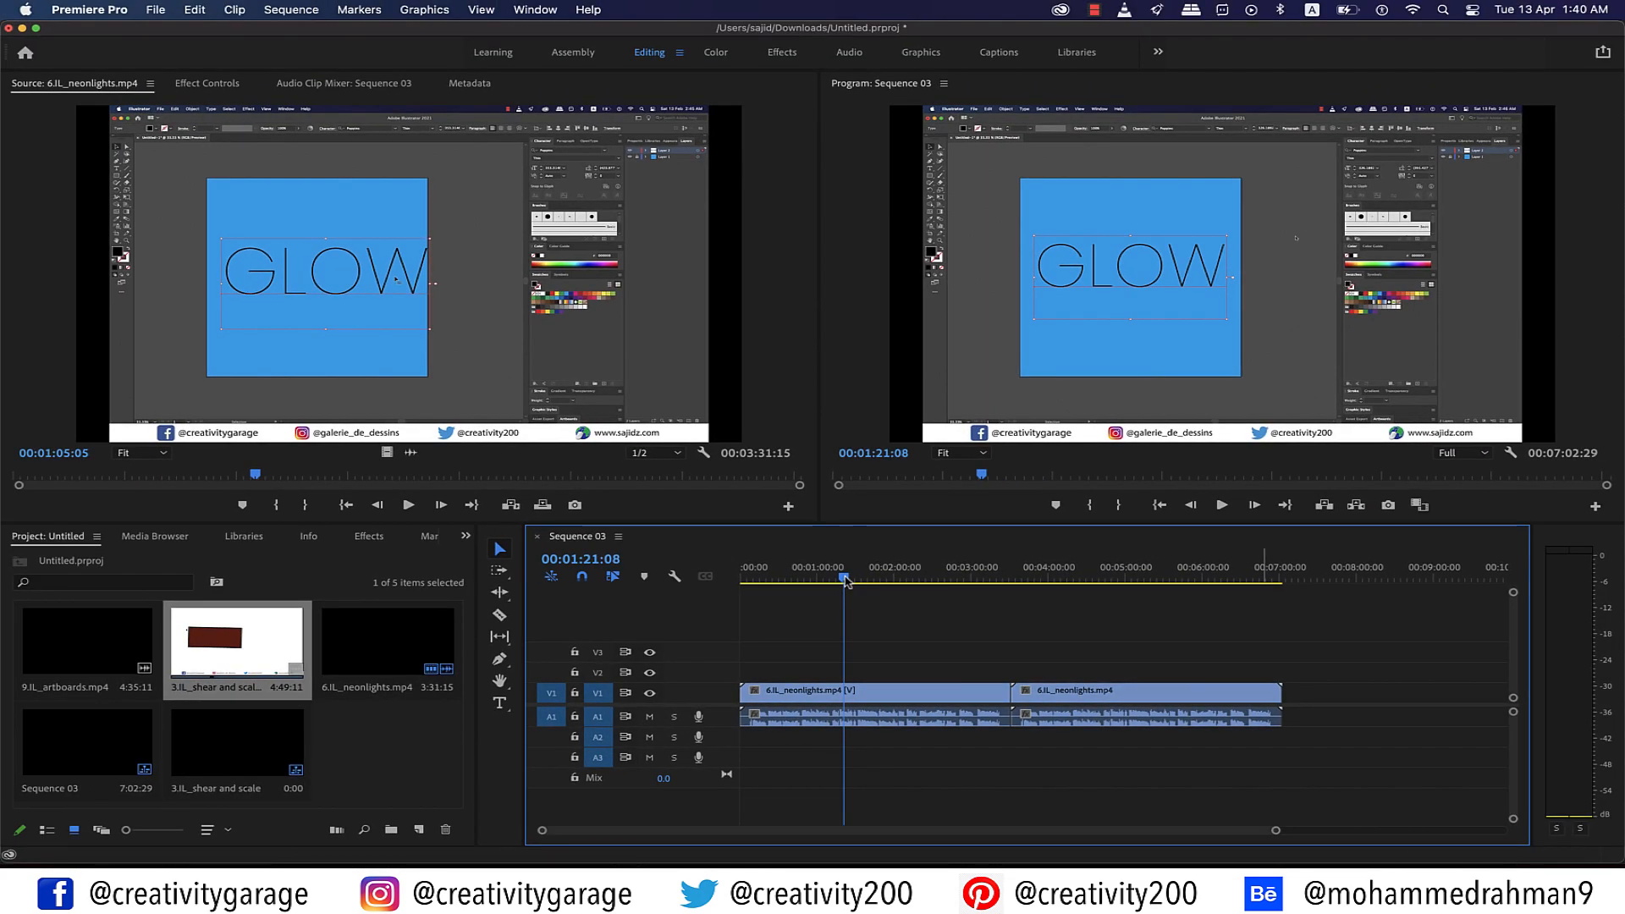
mouse_move(846, 582)
left_mouse_down()
mouse_move(926, 584)
mouse_move(852, 582)
left_mouse_up()
Step: Set the playhead timecode of Sequence 03 to 00:05:00:19
left_click(591, 558)
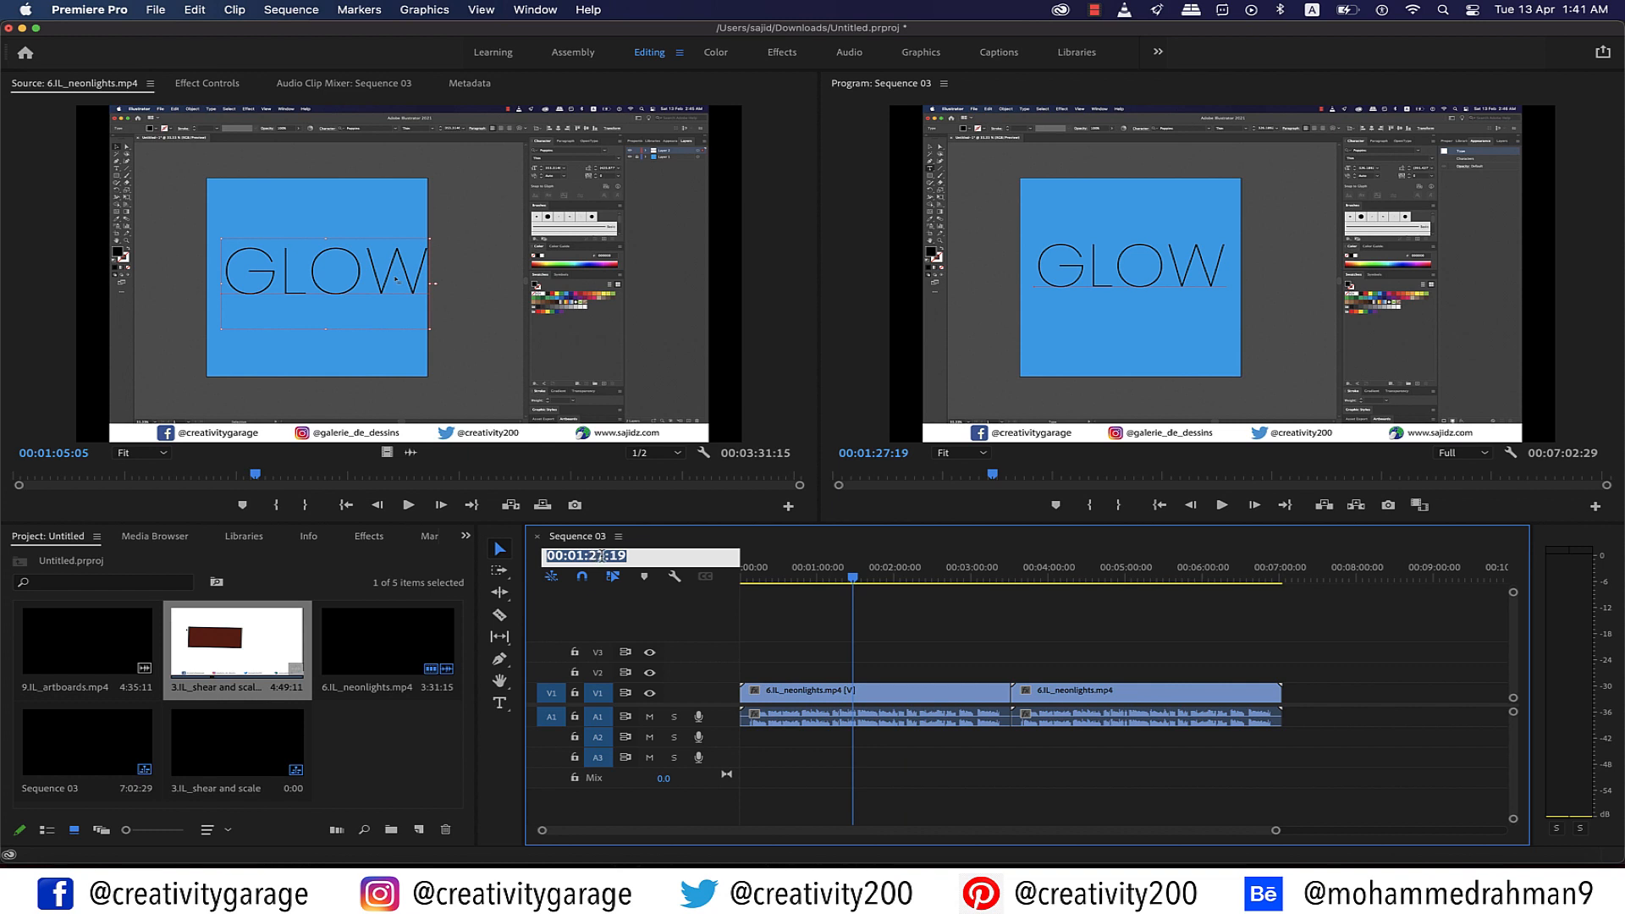
left_click(597, 556)
key("BackSpace")
key("BackSpace")
type("00")
key("BackSpace")
type("5")
key("Return")
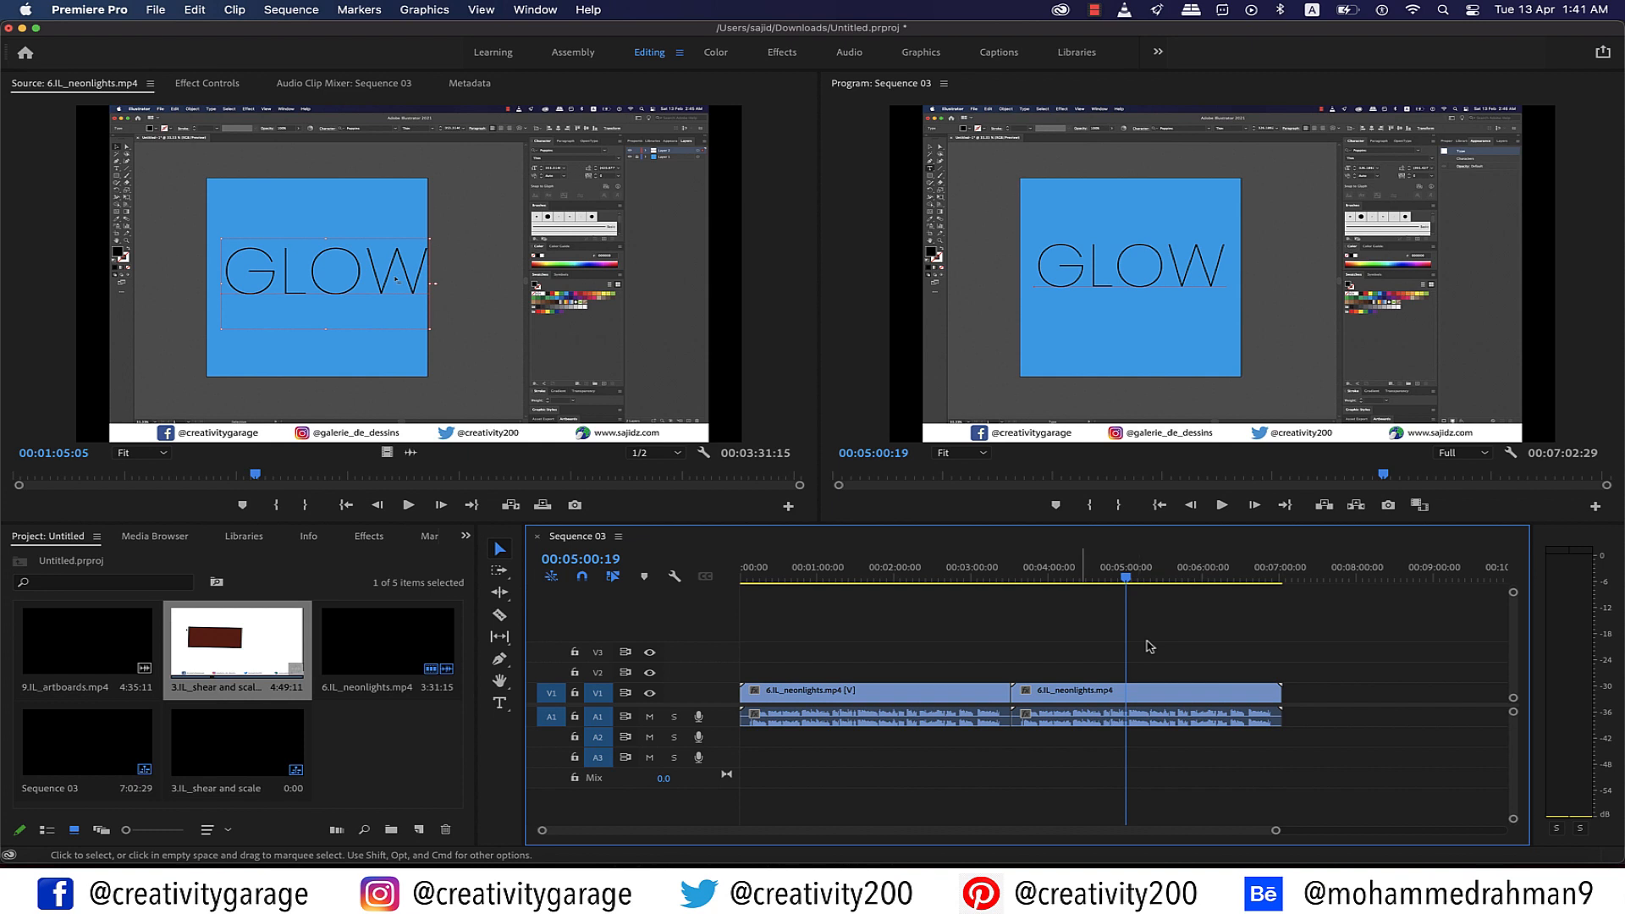
Step: Show the work area bar in Sequence 03, and try shortening it before resetting it to span the whole sequence
left_click(618, 537)
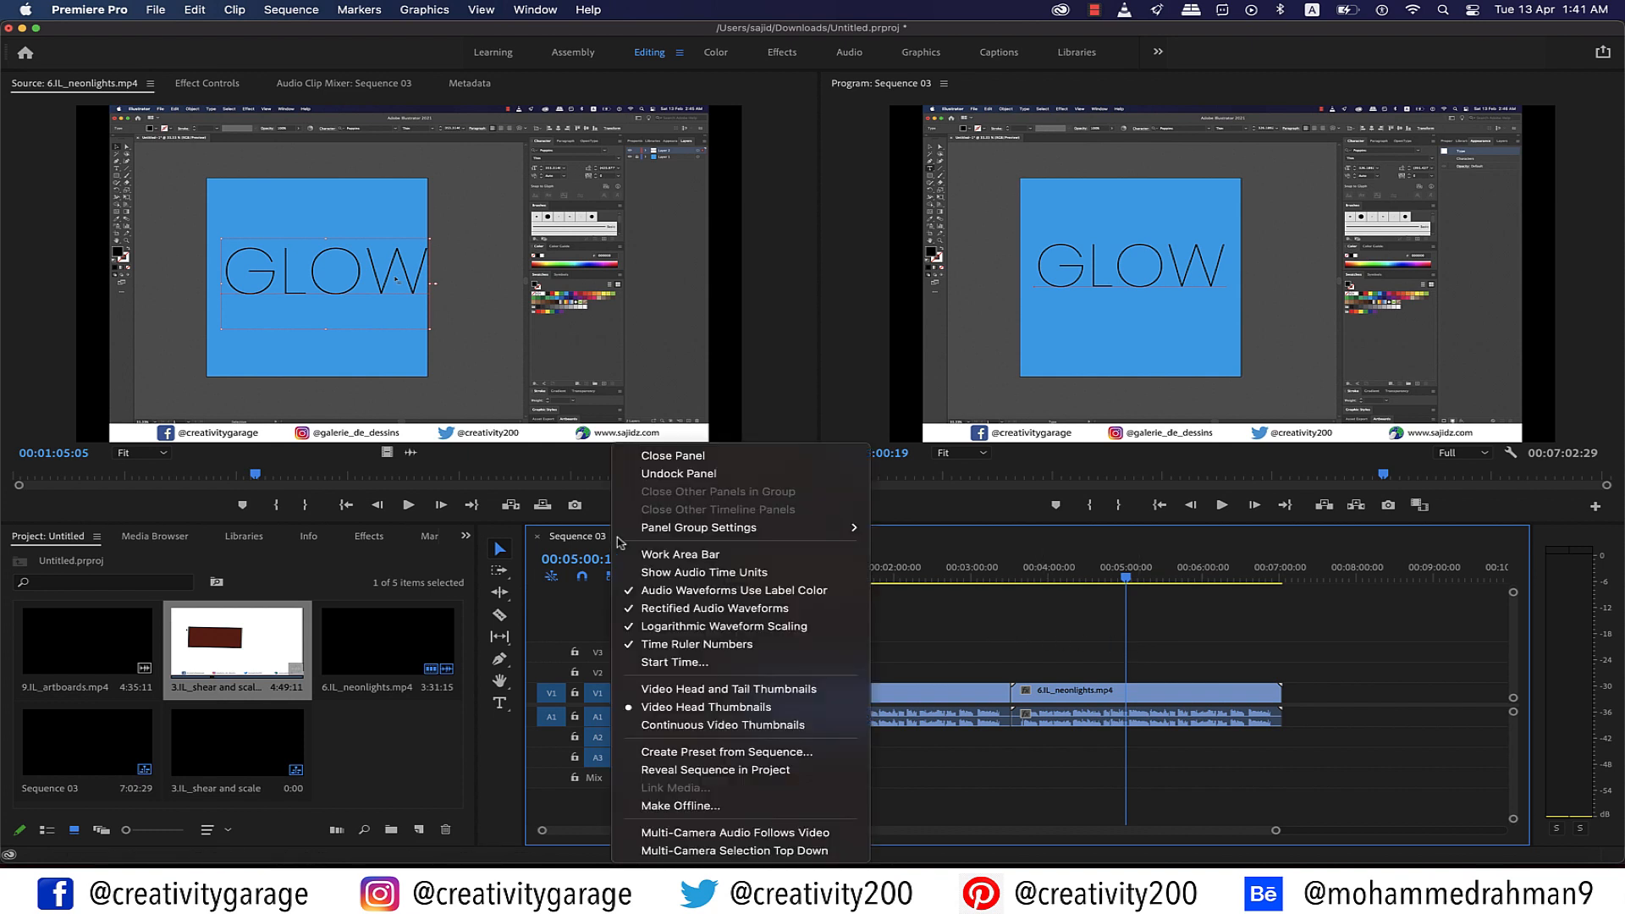
left_click(706, 556)
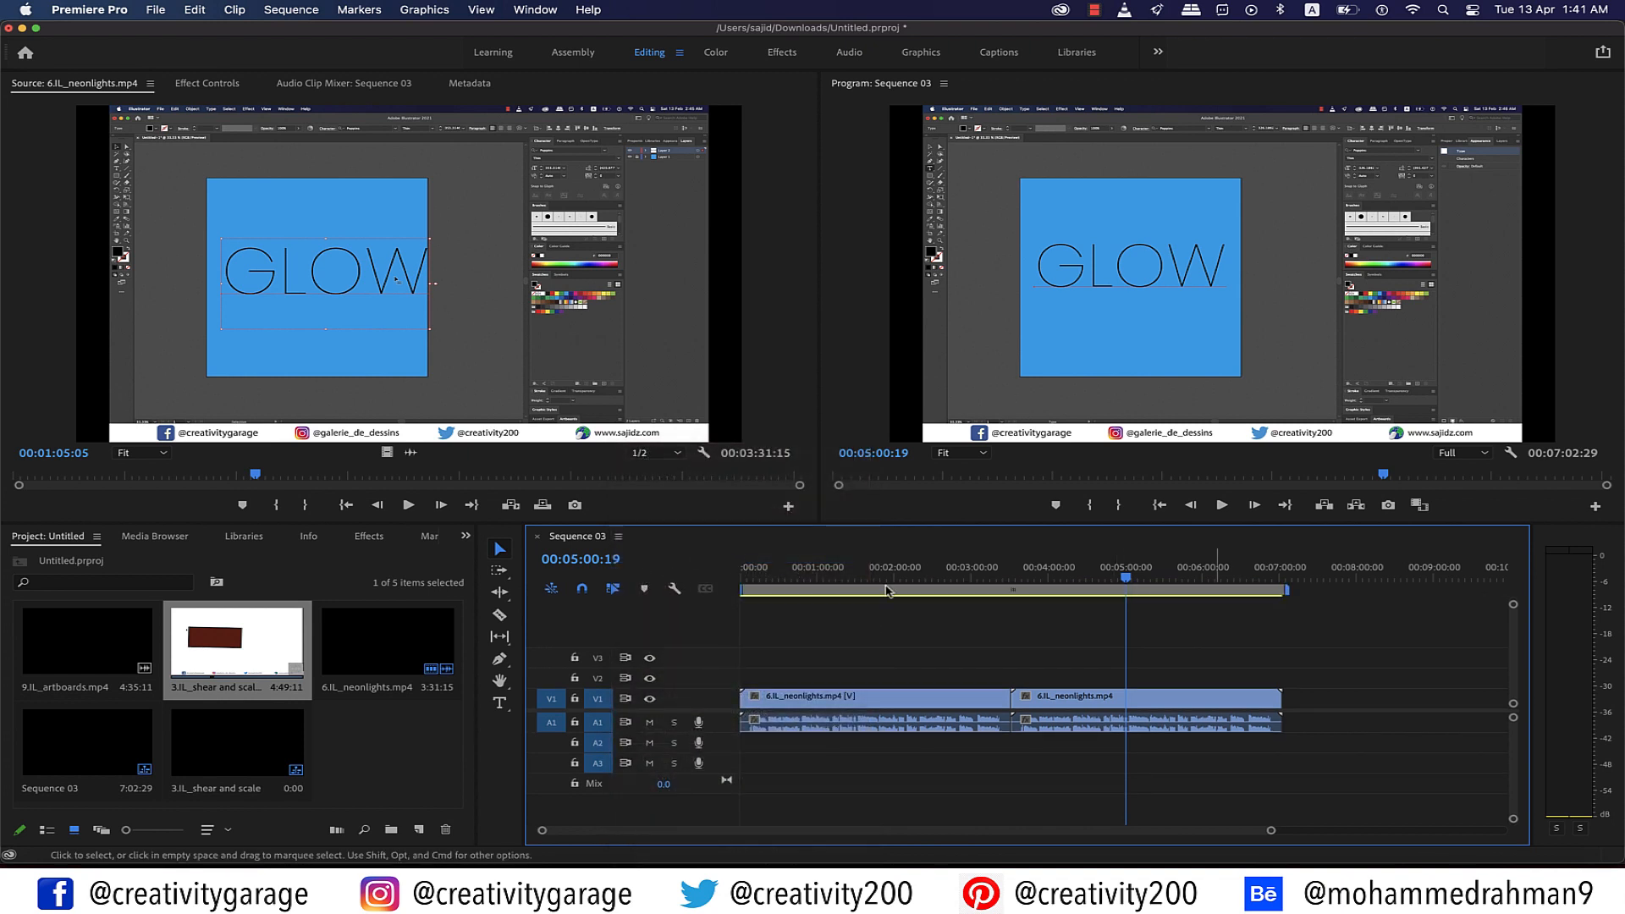
left_click_drag(743, 590, 885, 595)
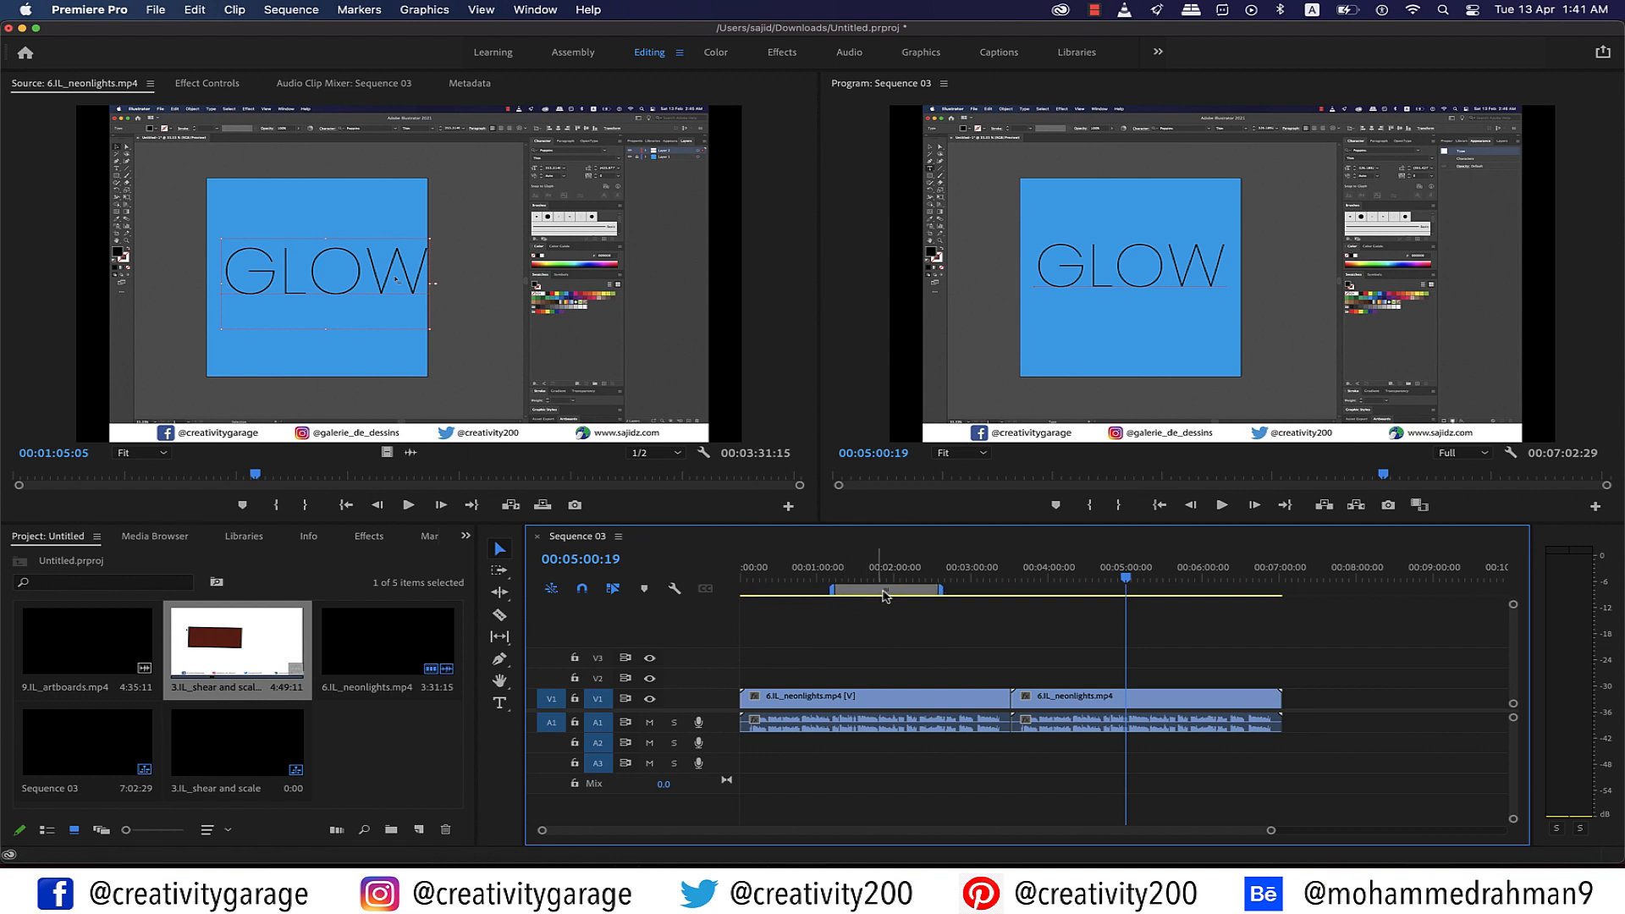
double_click(885, 595)
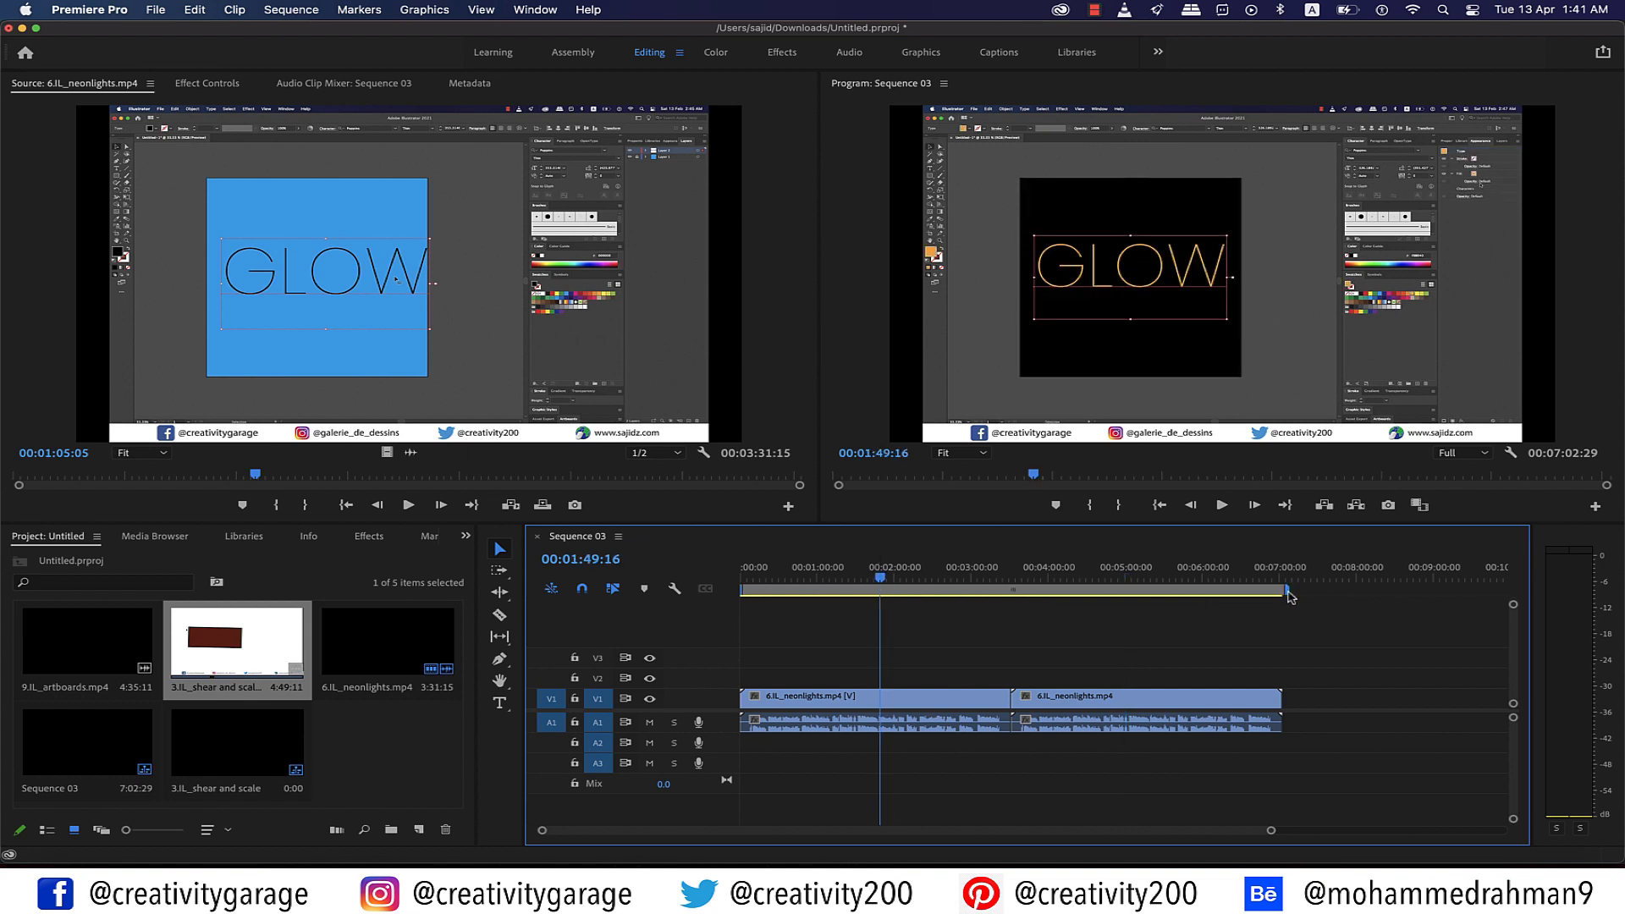
Step: Shorten the work area bar of Sequence 03 so it ends at 00:05:14:15
left_click_drag(1288, 592, 1149, 596)
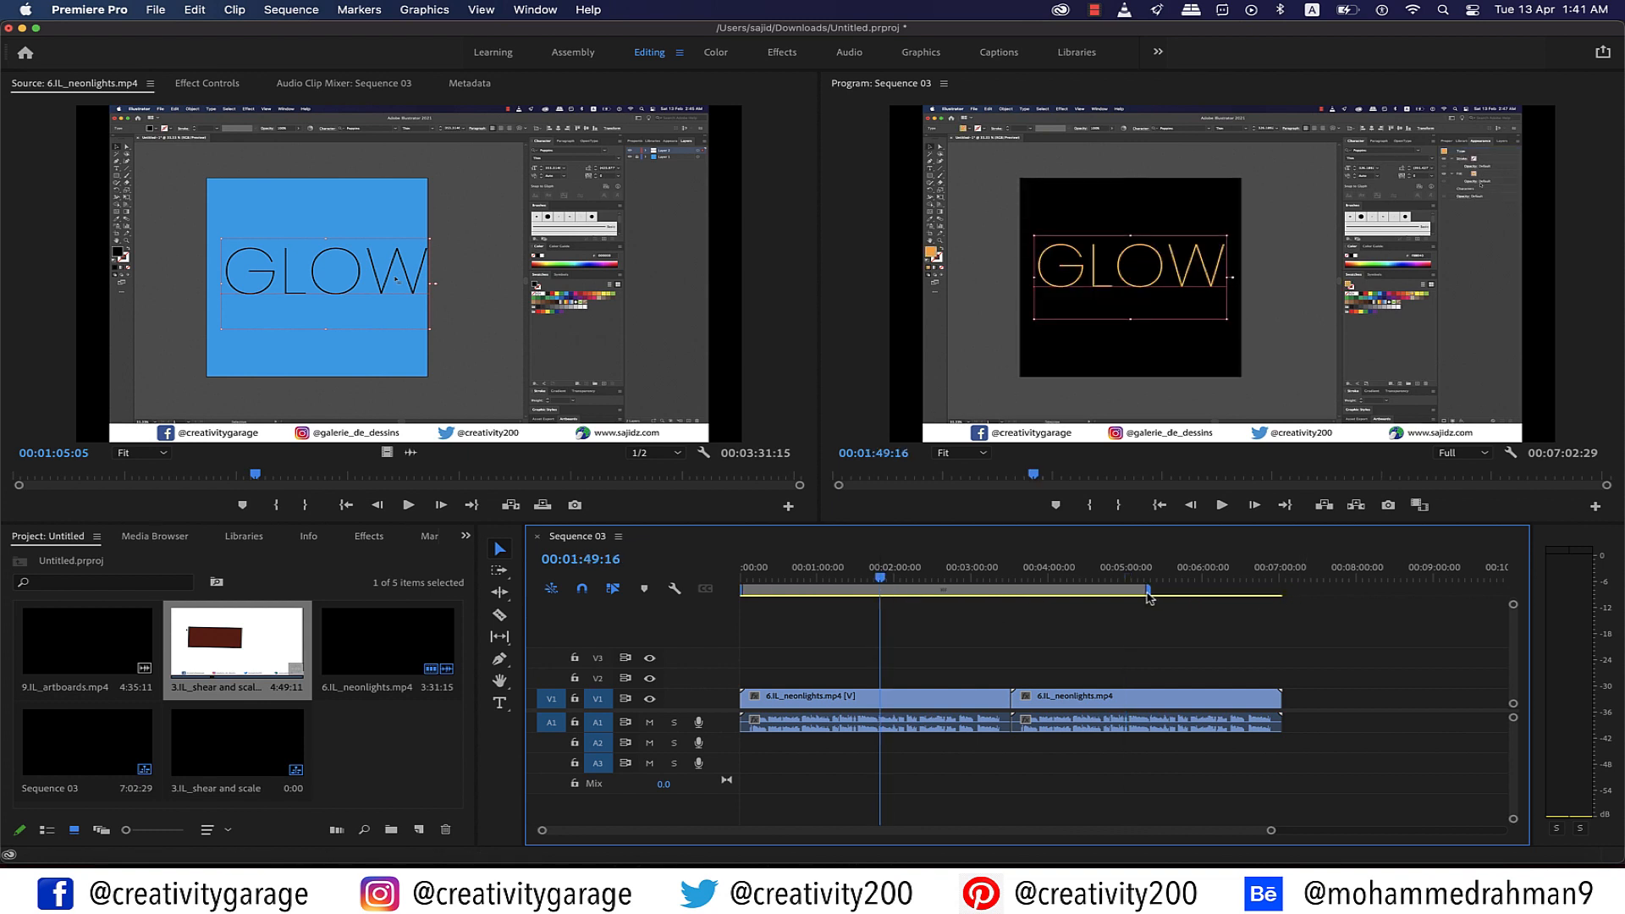
left_click(765, 591)
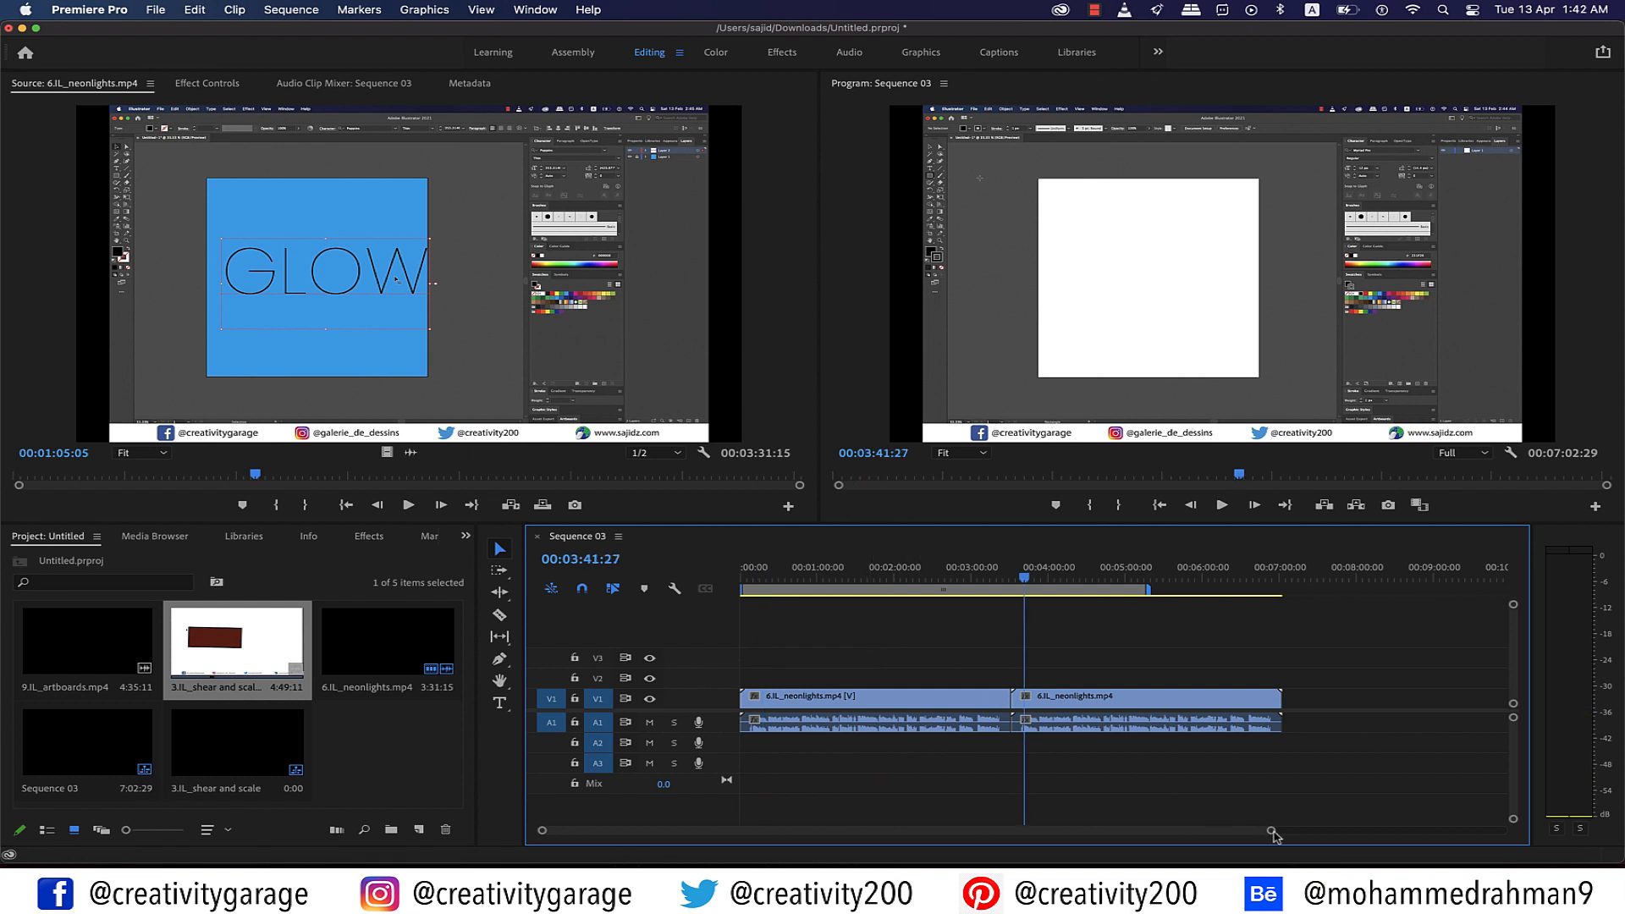
mouse_move(1273, 834)
left_mouse_down()
mouse_move(965, 837)
mouse_move(1190, 836)
left_mouse_up()
left_click(923, 582)
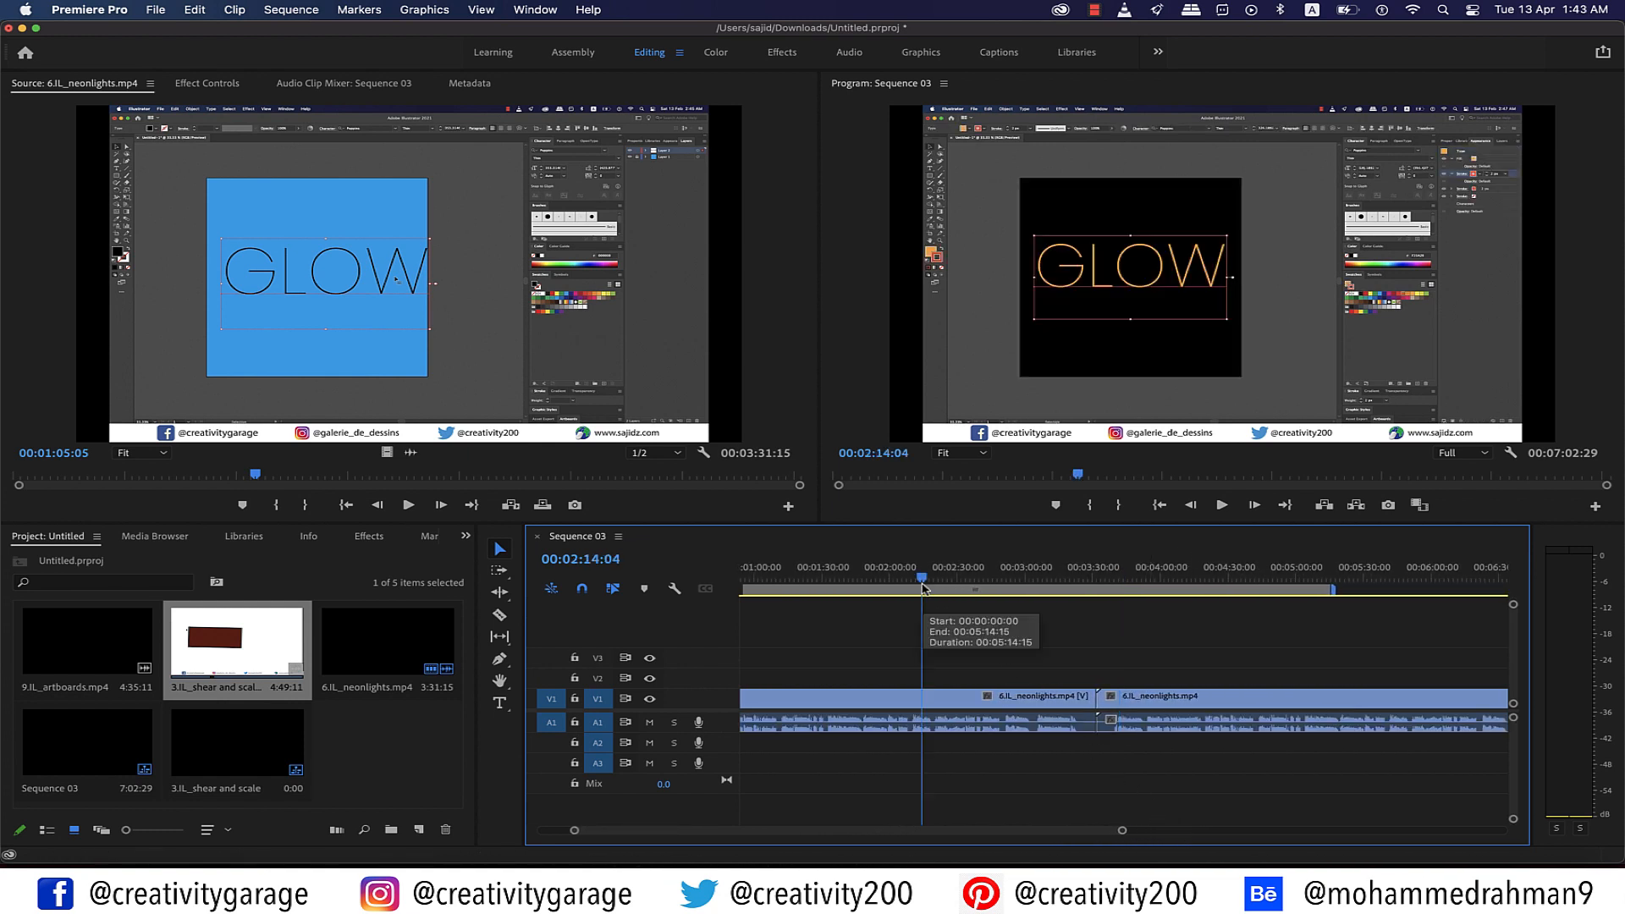
left_click_drag(1122, 830, 1246, 830)
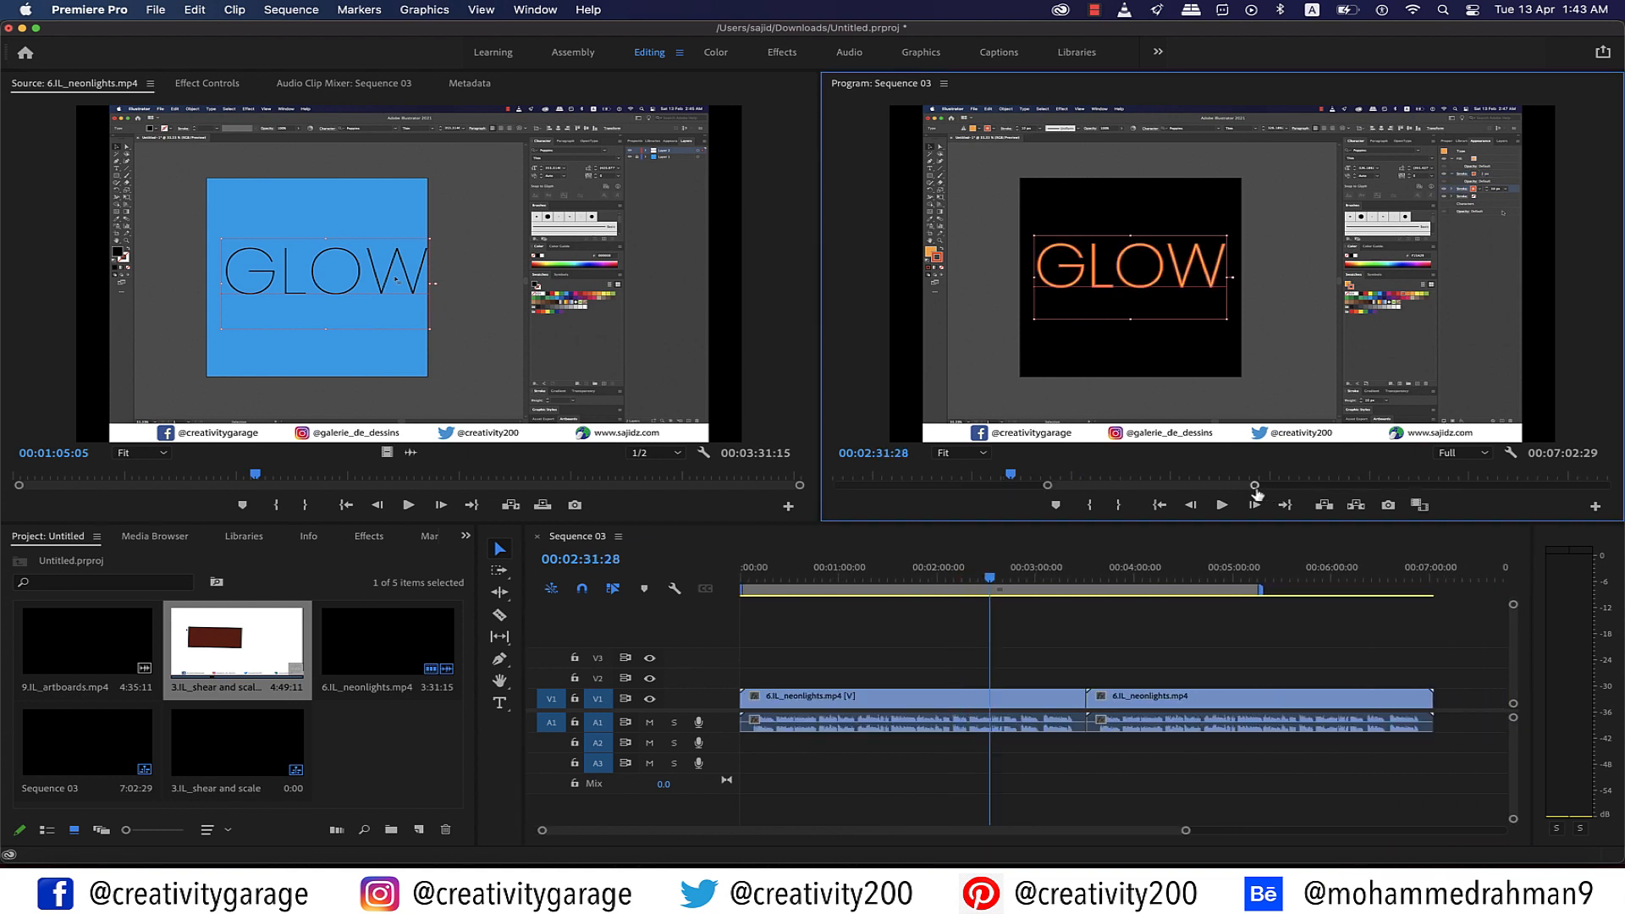
Step: Show the full time ruler in the Program monitor and jump to several points across both neonlights clips of Sequence 03
left_click_drag(1257, 487, 1620, 495)
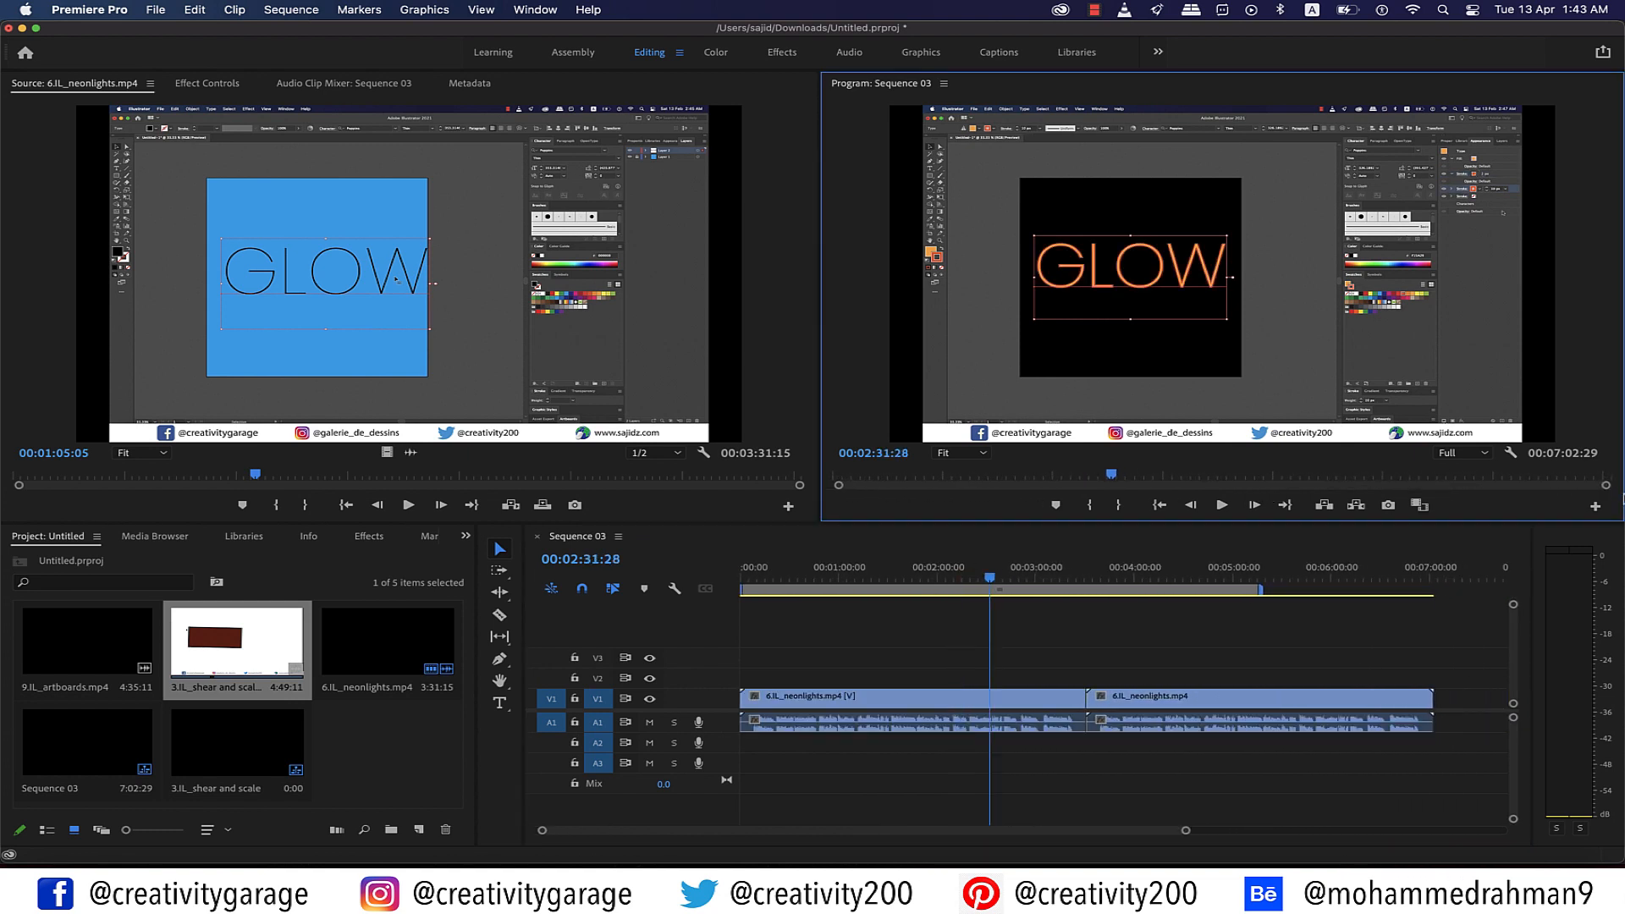
left_click(1007, 478)
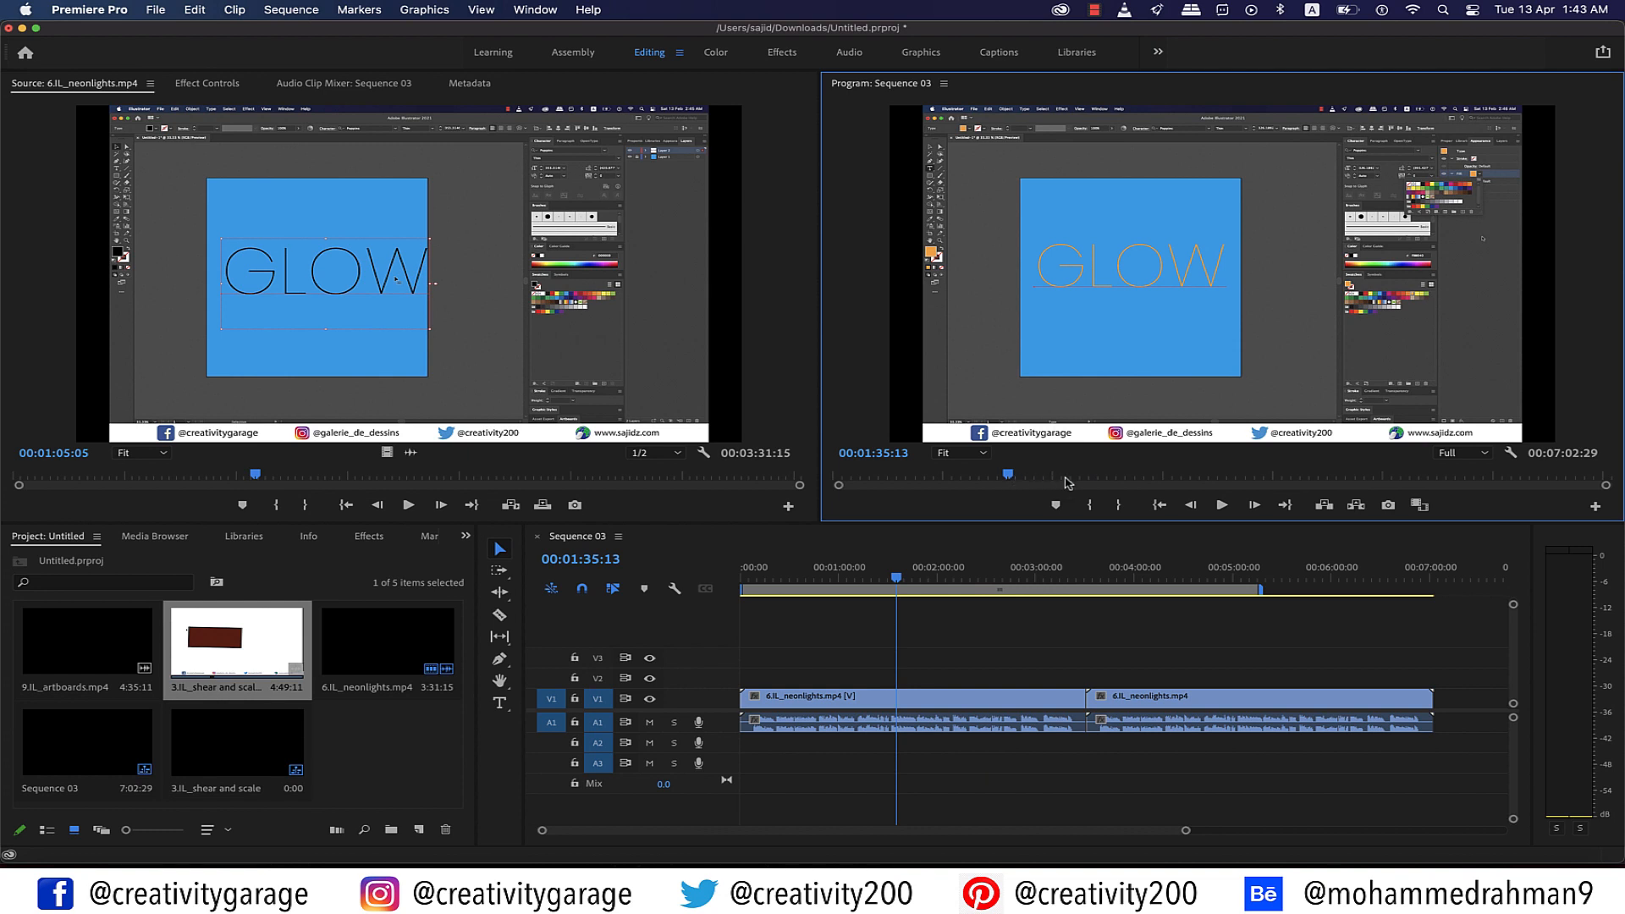
left_click(1130, 479)
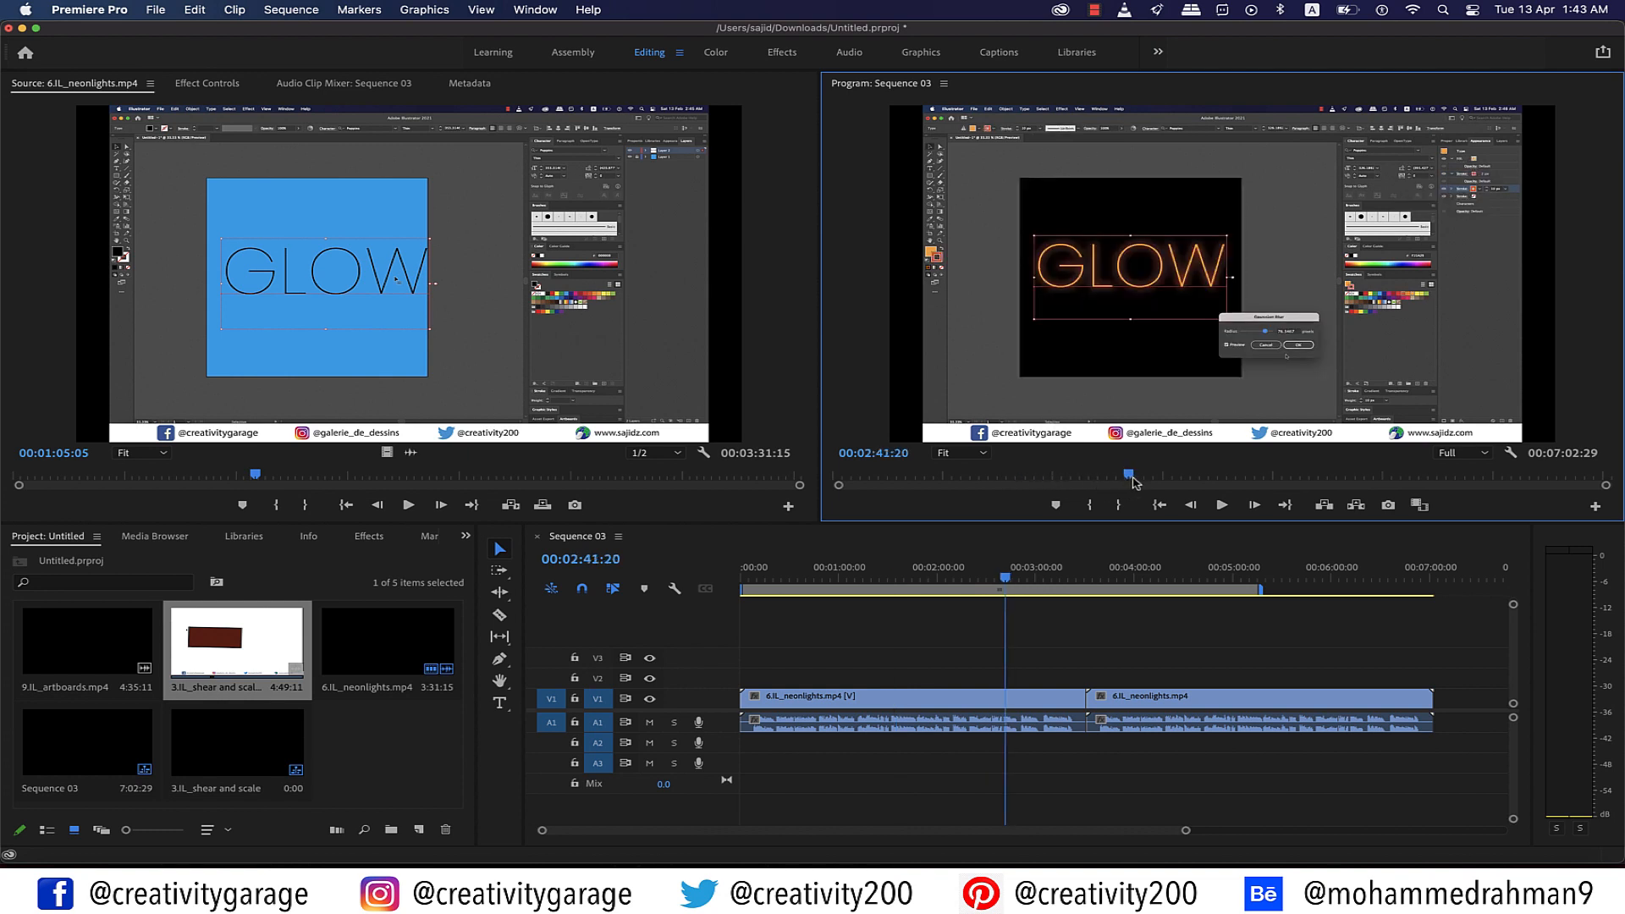
left_click(1237, 476)
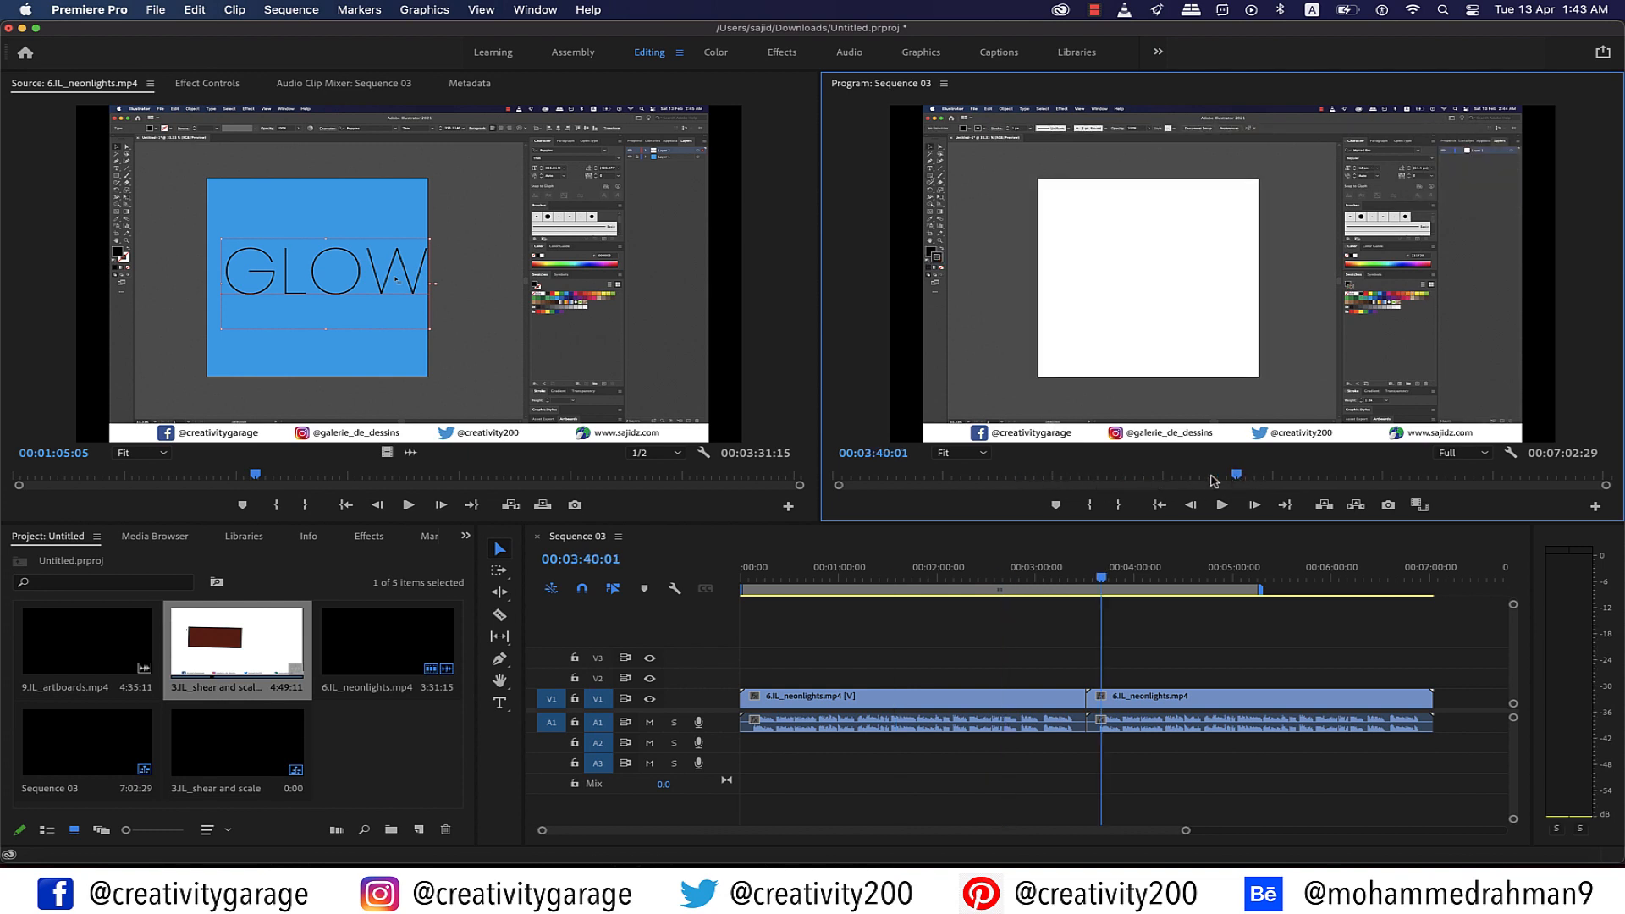
left_click(921, 478)
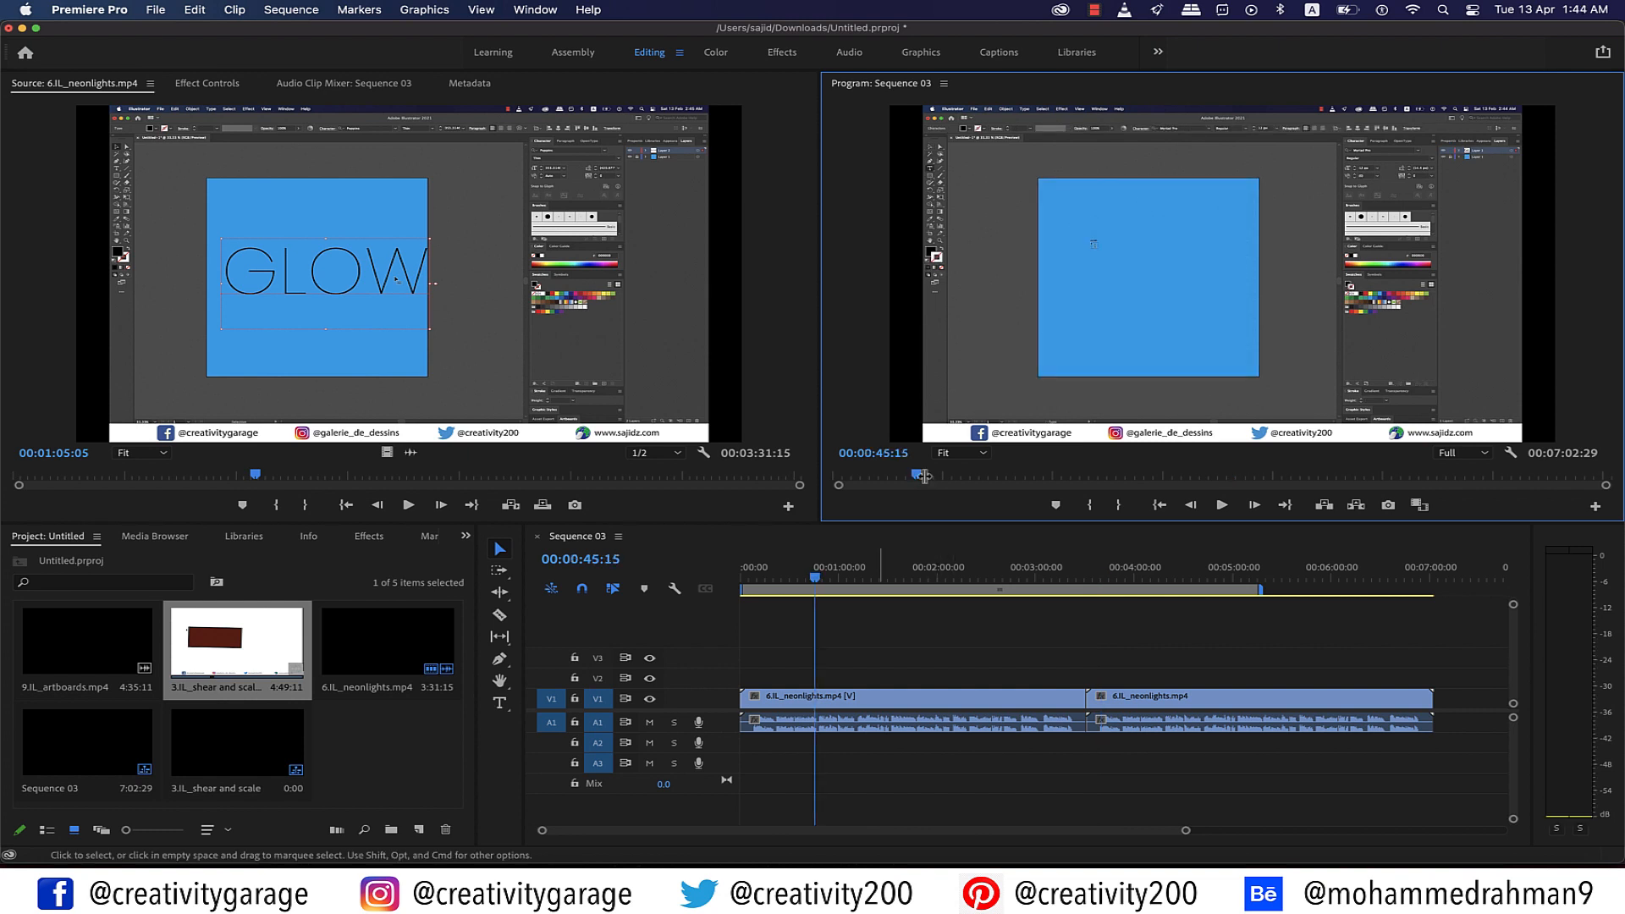
left_click(1013, 476)
left_click(1100, 476)
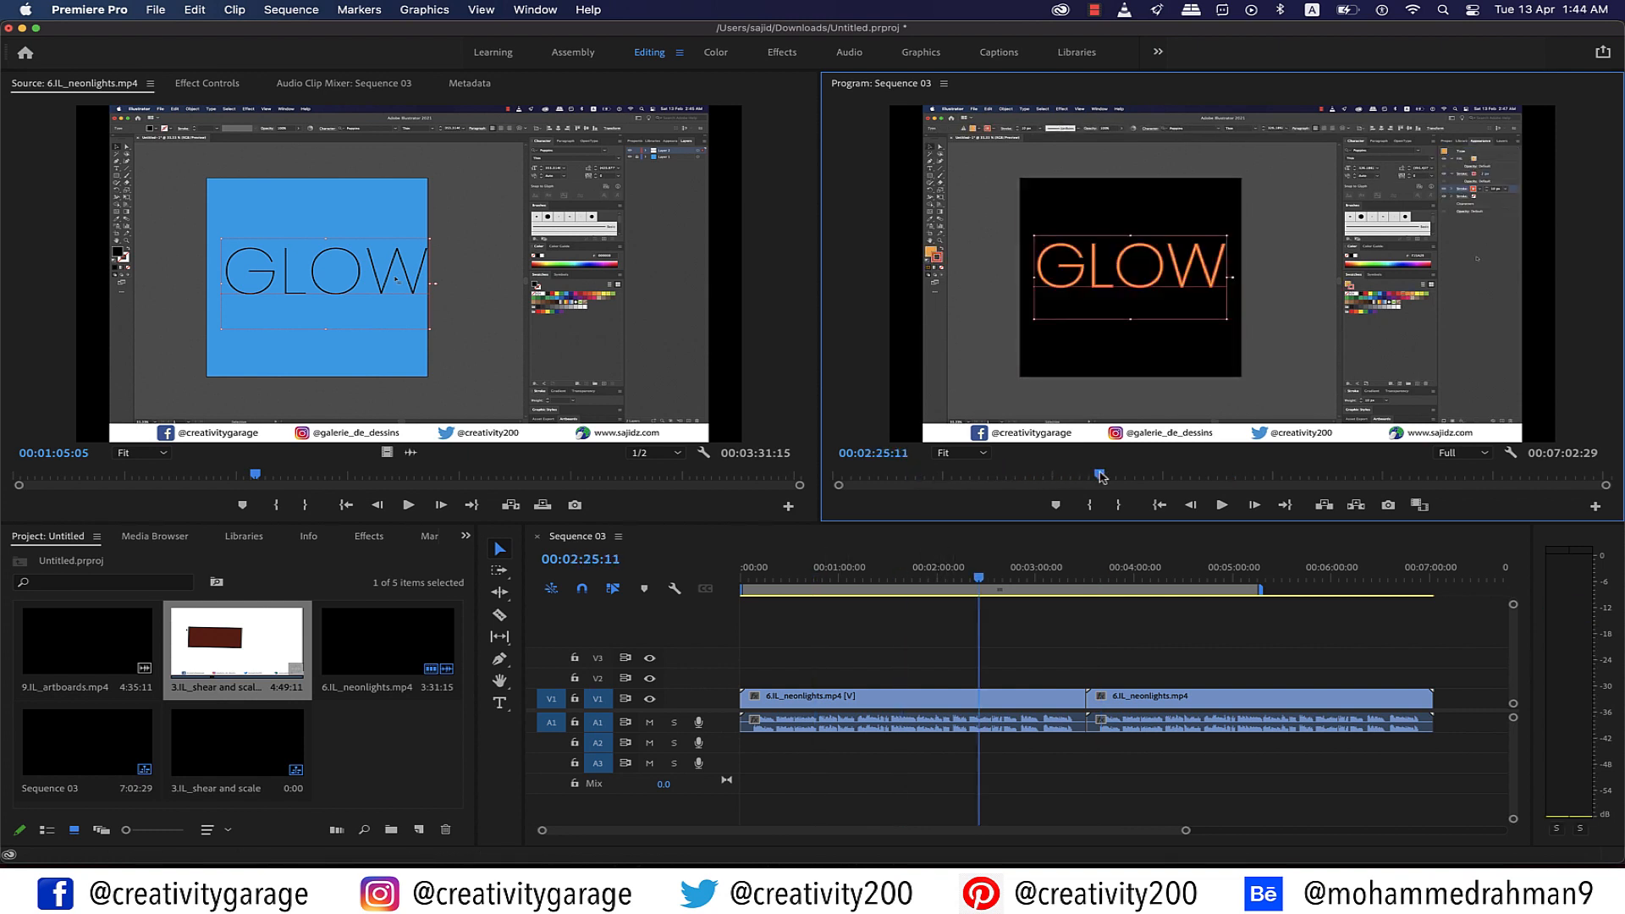
left_click(1276, 477)
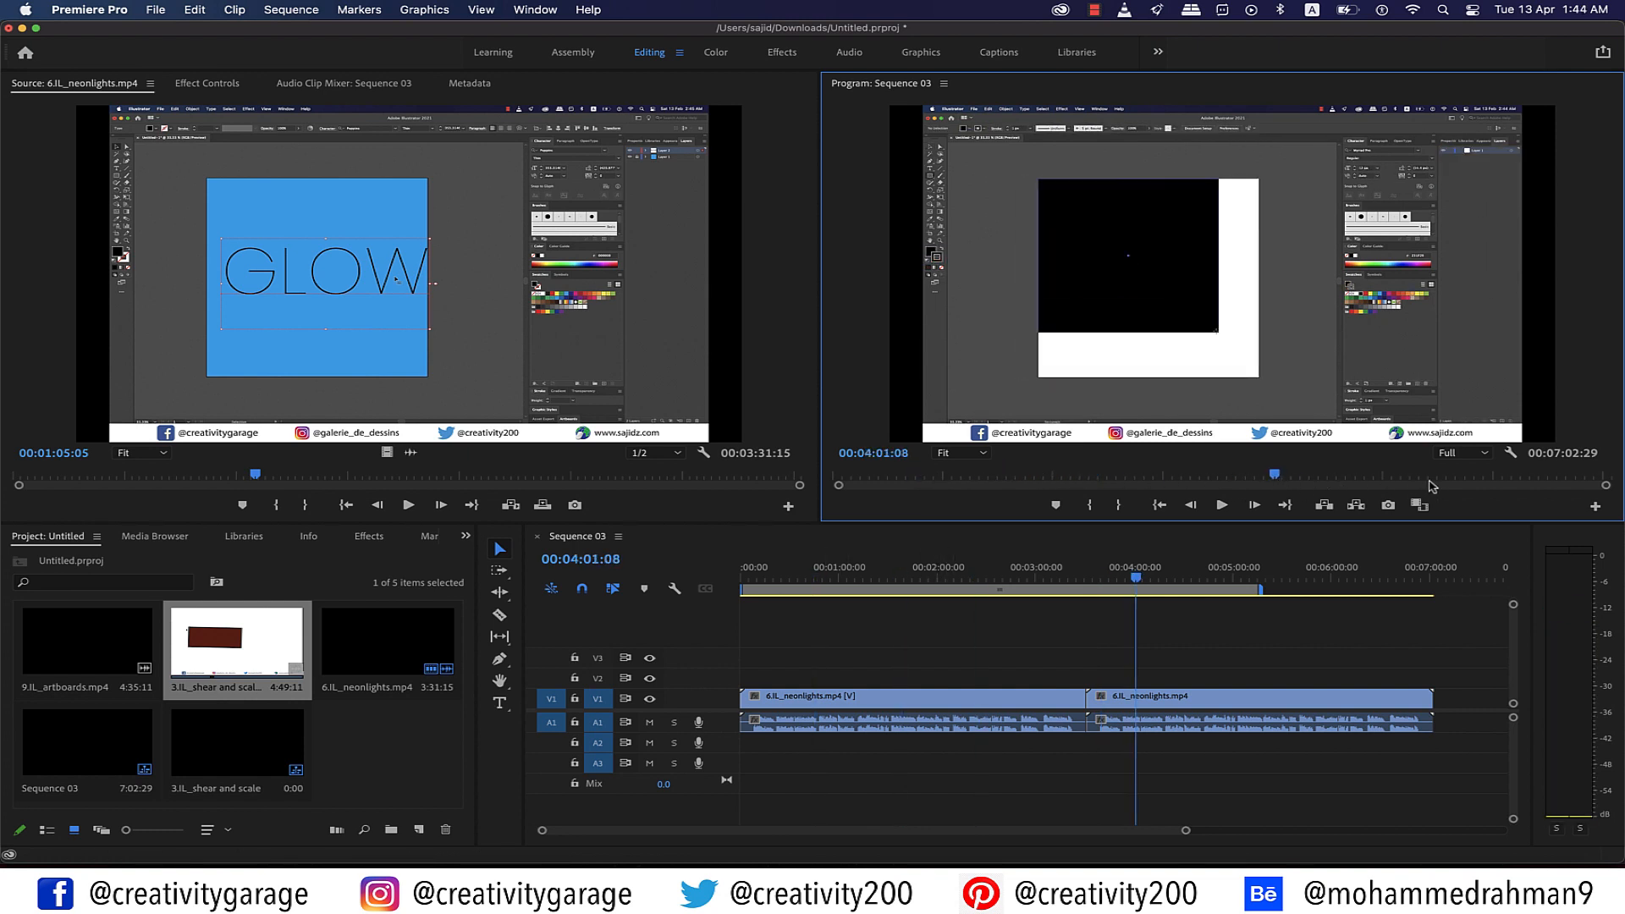
left_click(1368, 478)
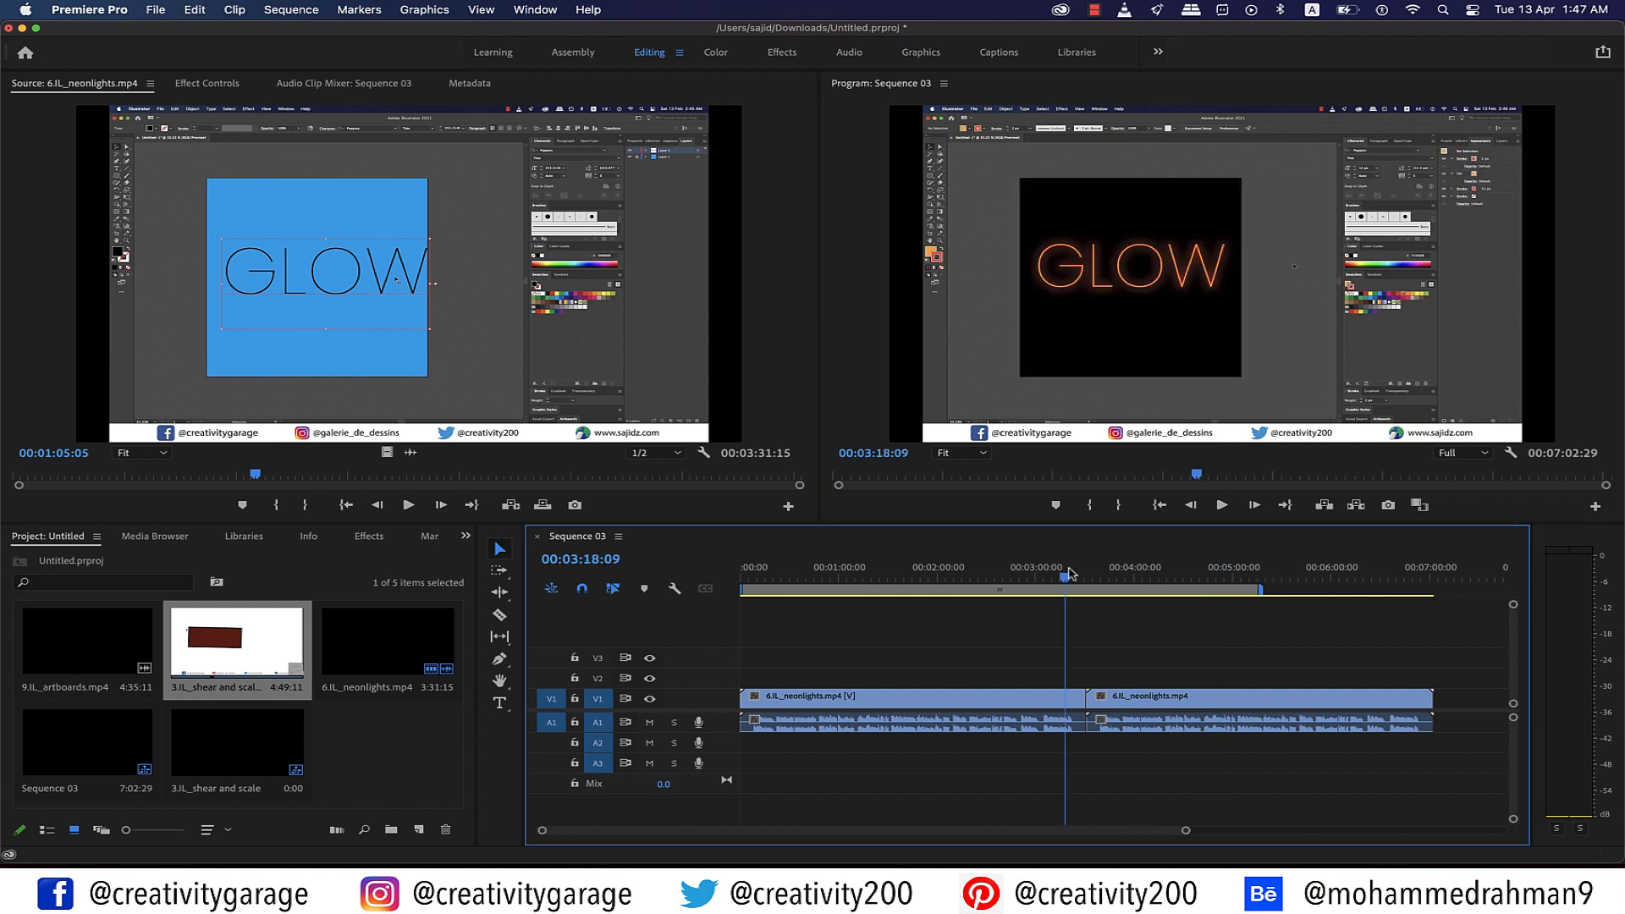
Step: Add a marker to Sequence 03 at 00:03:18:09 and name it "features discussion"
right_click(1069, 573)
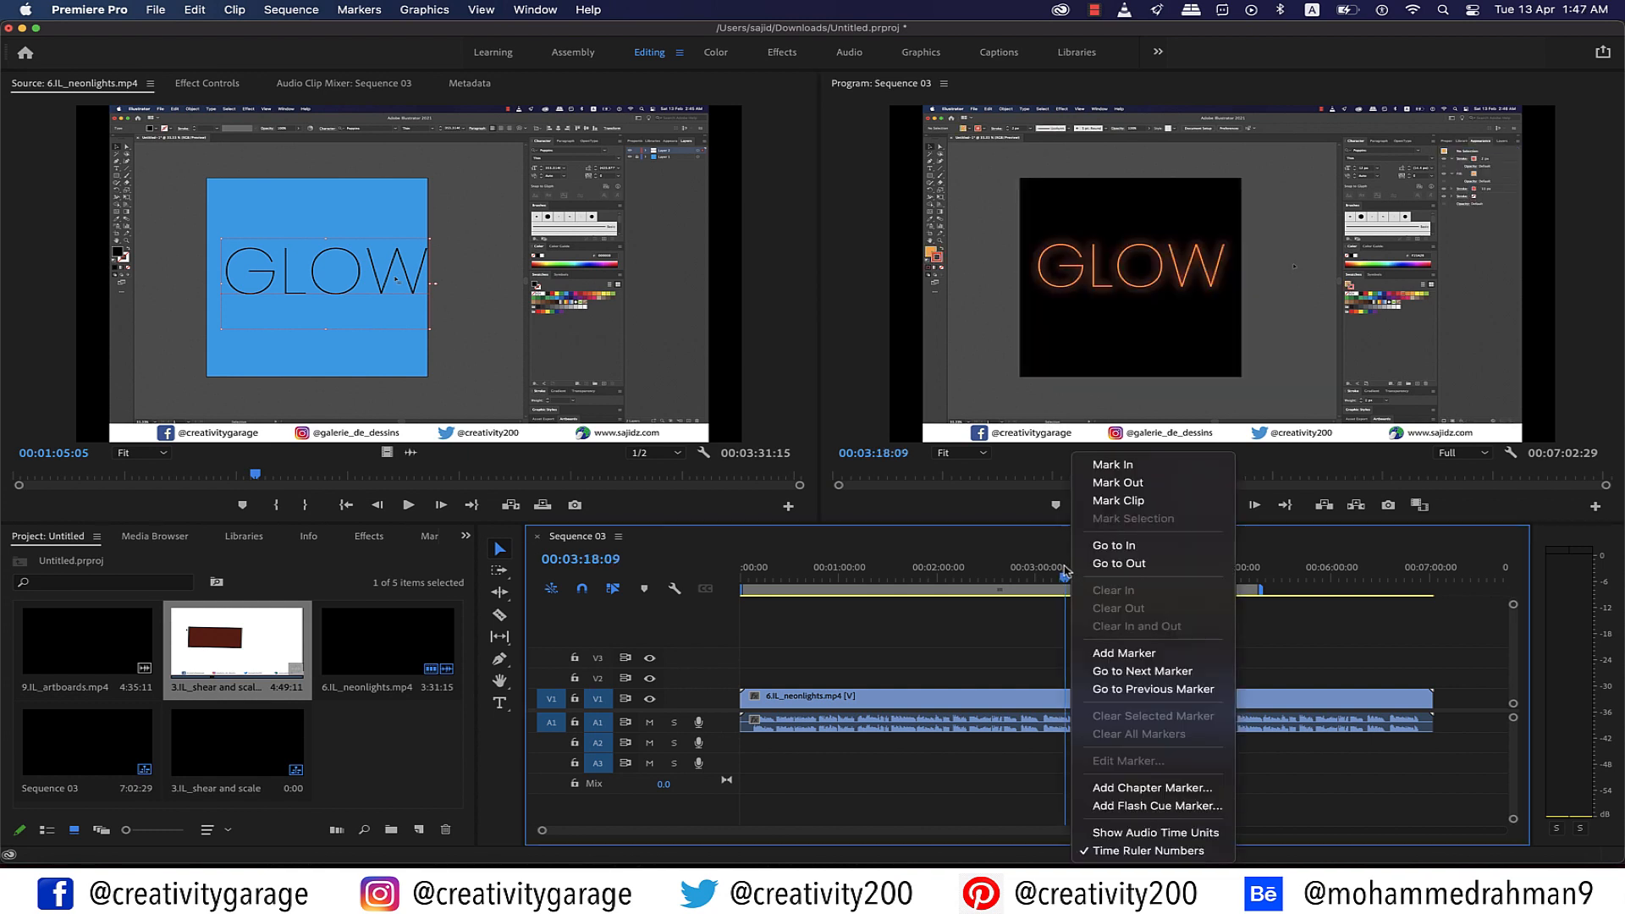
double_click(1065, 555)
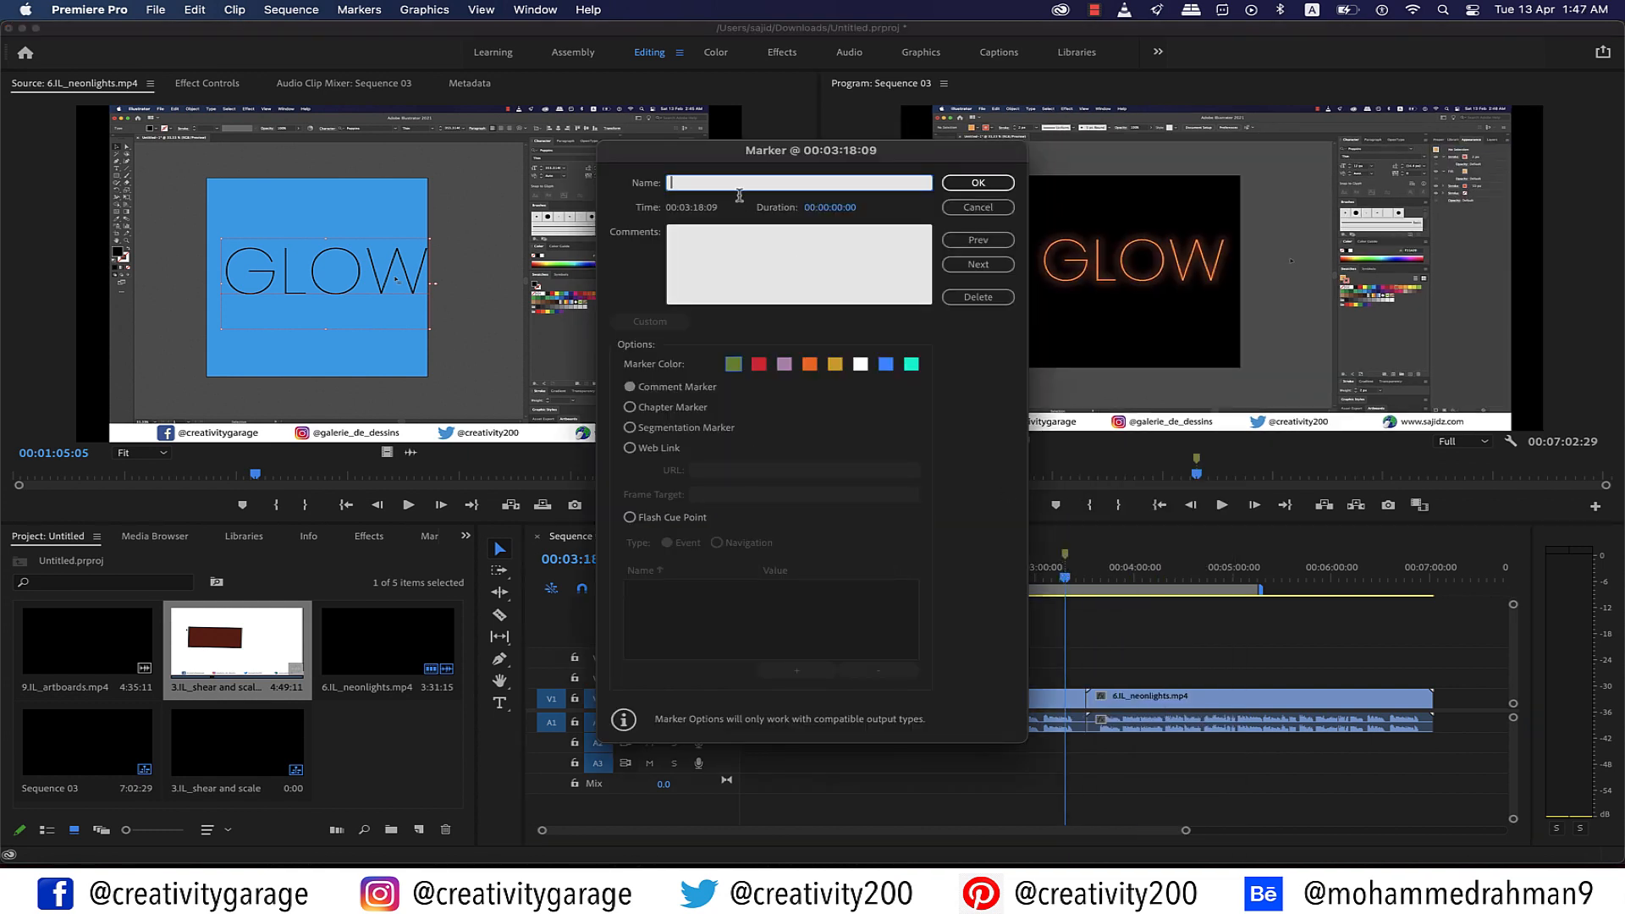
type("features descussion")
left_click(745, 239)
left_click(720, 184)
key("BackSpace")
type("i")
left_click(982, 188)
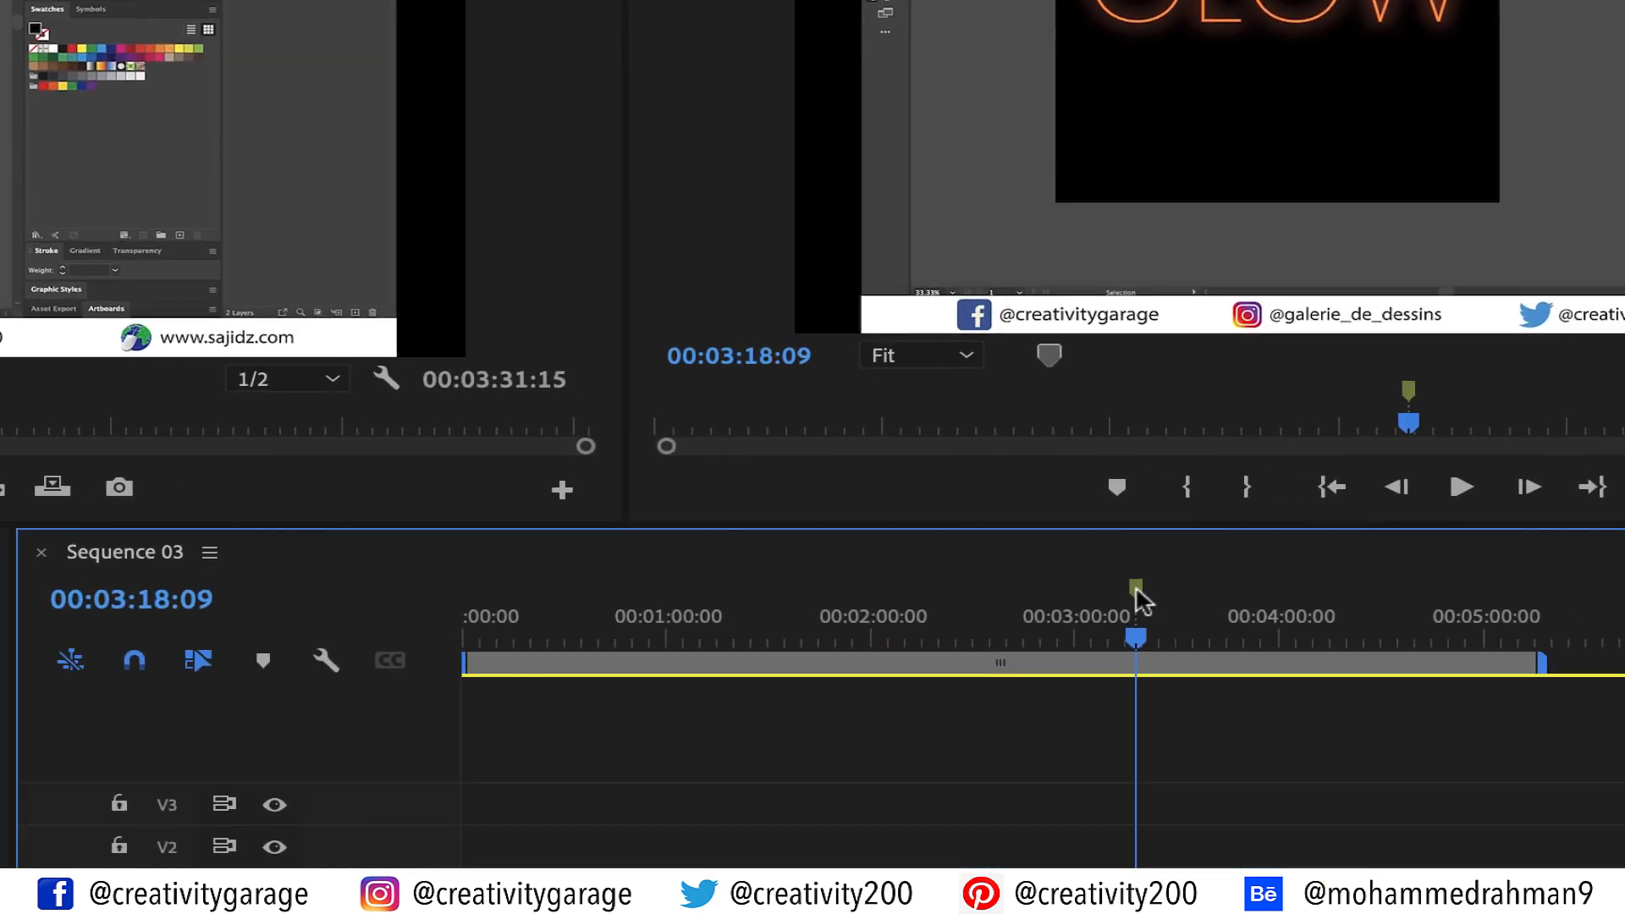
Step: Change the "features discussion" marker's color to orange and move the marker to 00:03:02:25
mouse_move(1137, 593)
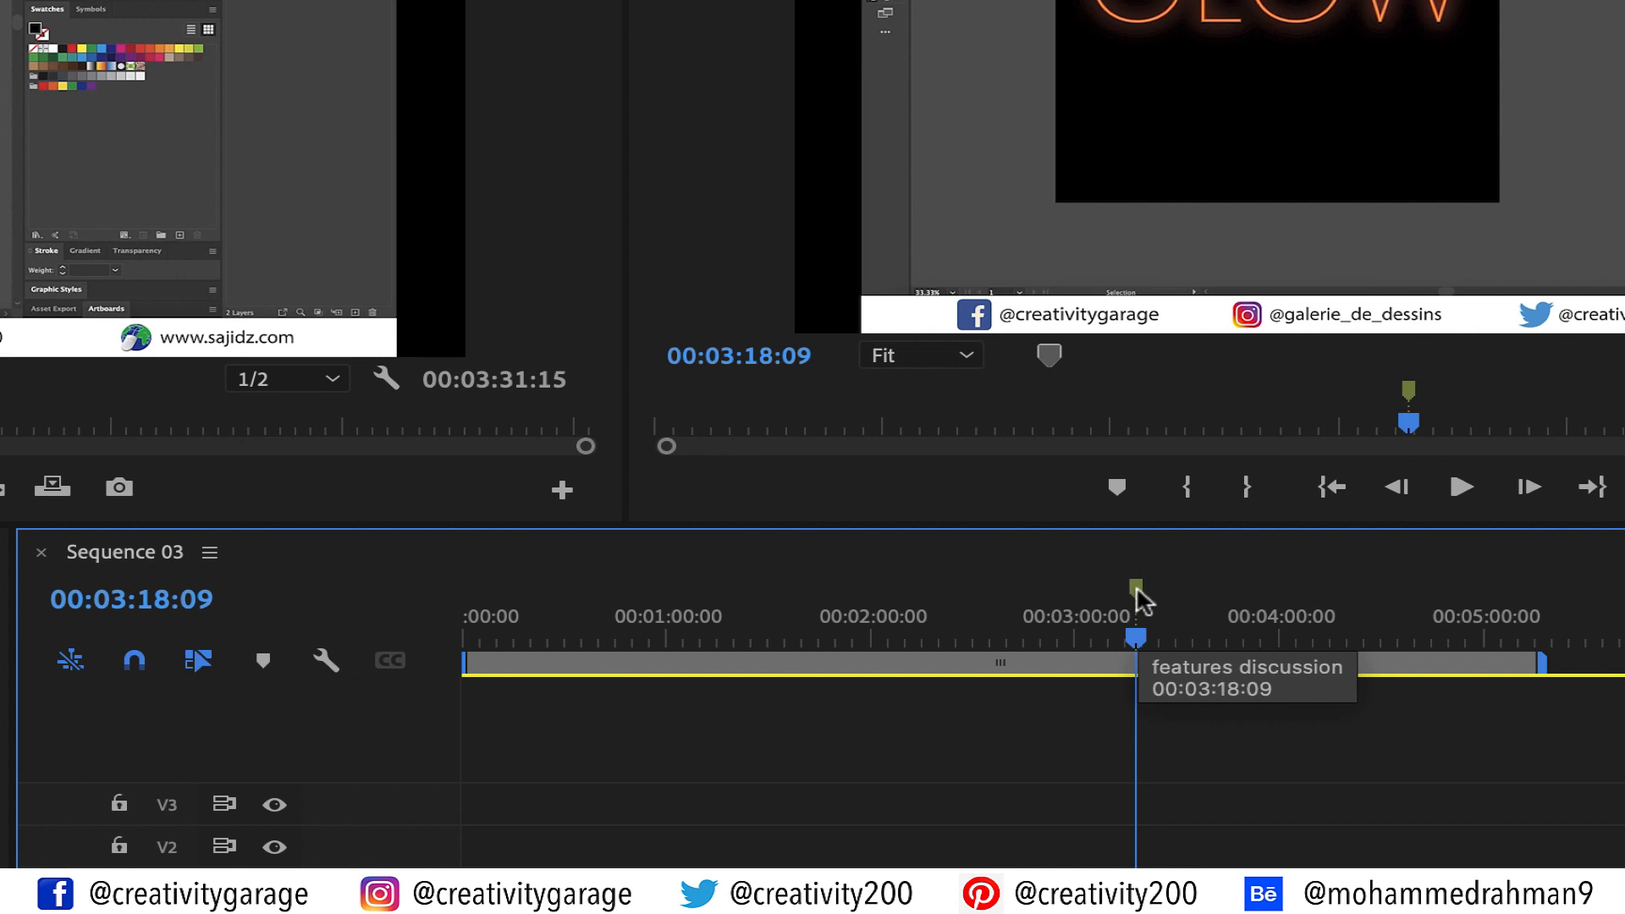
right_click(1139, 599)
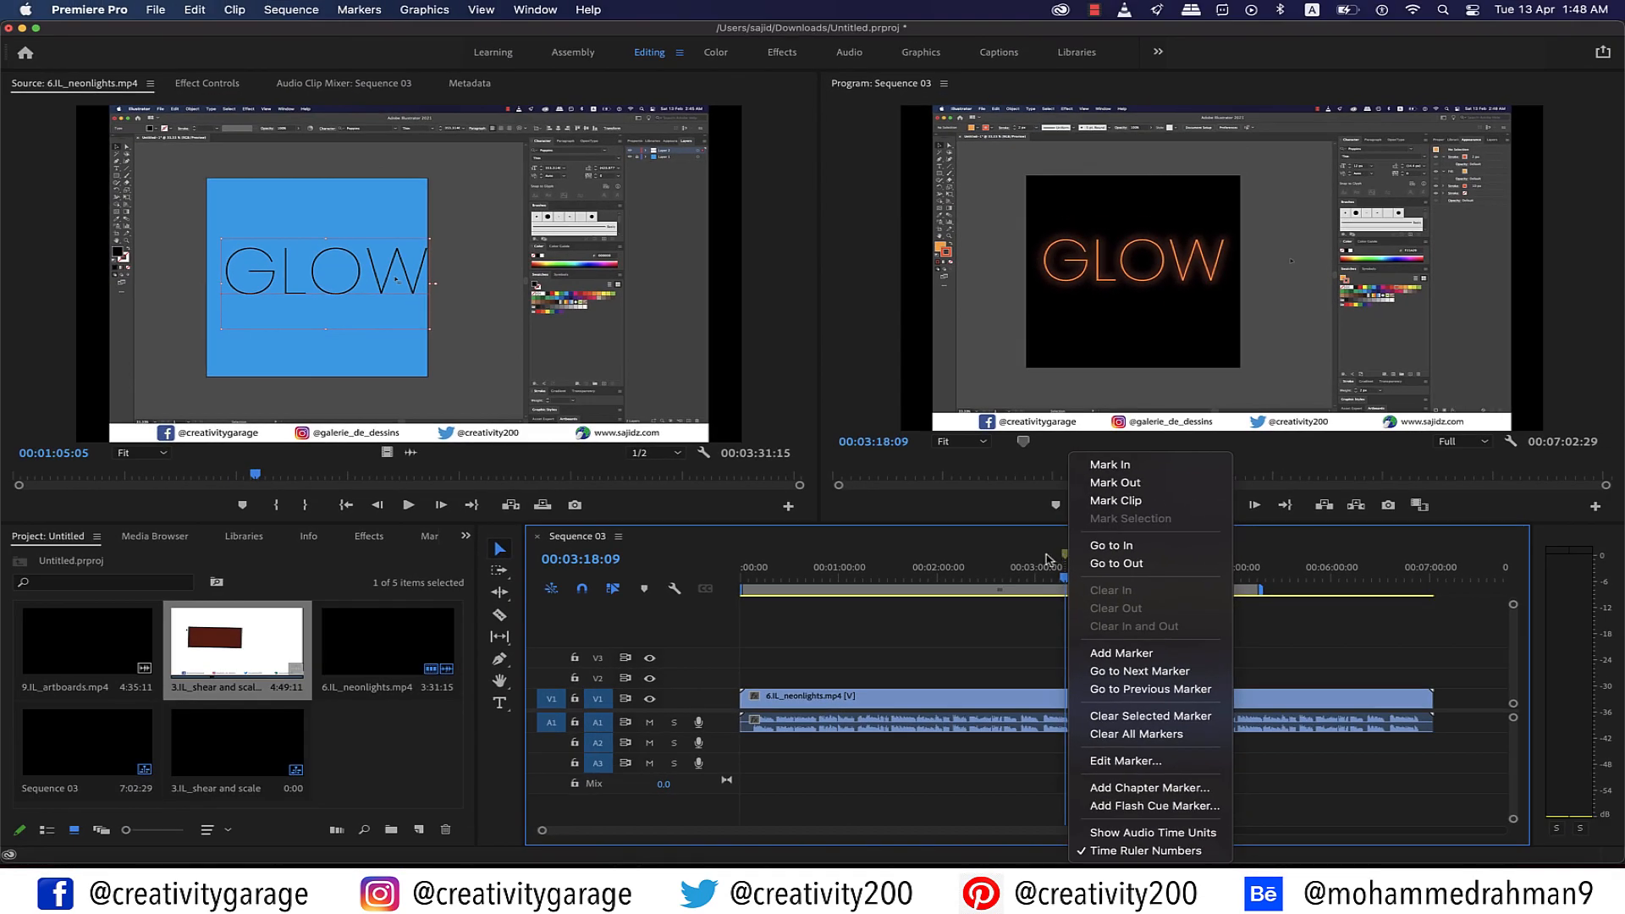
left_click(1047, 560)
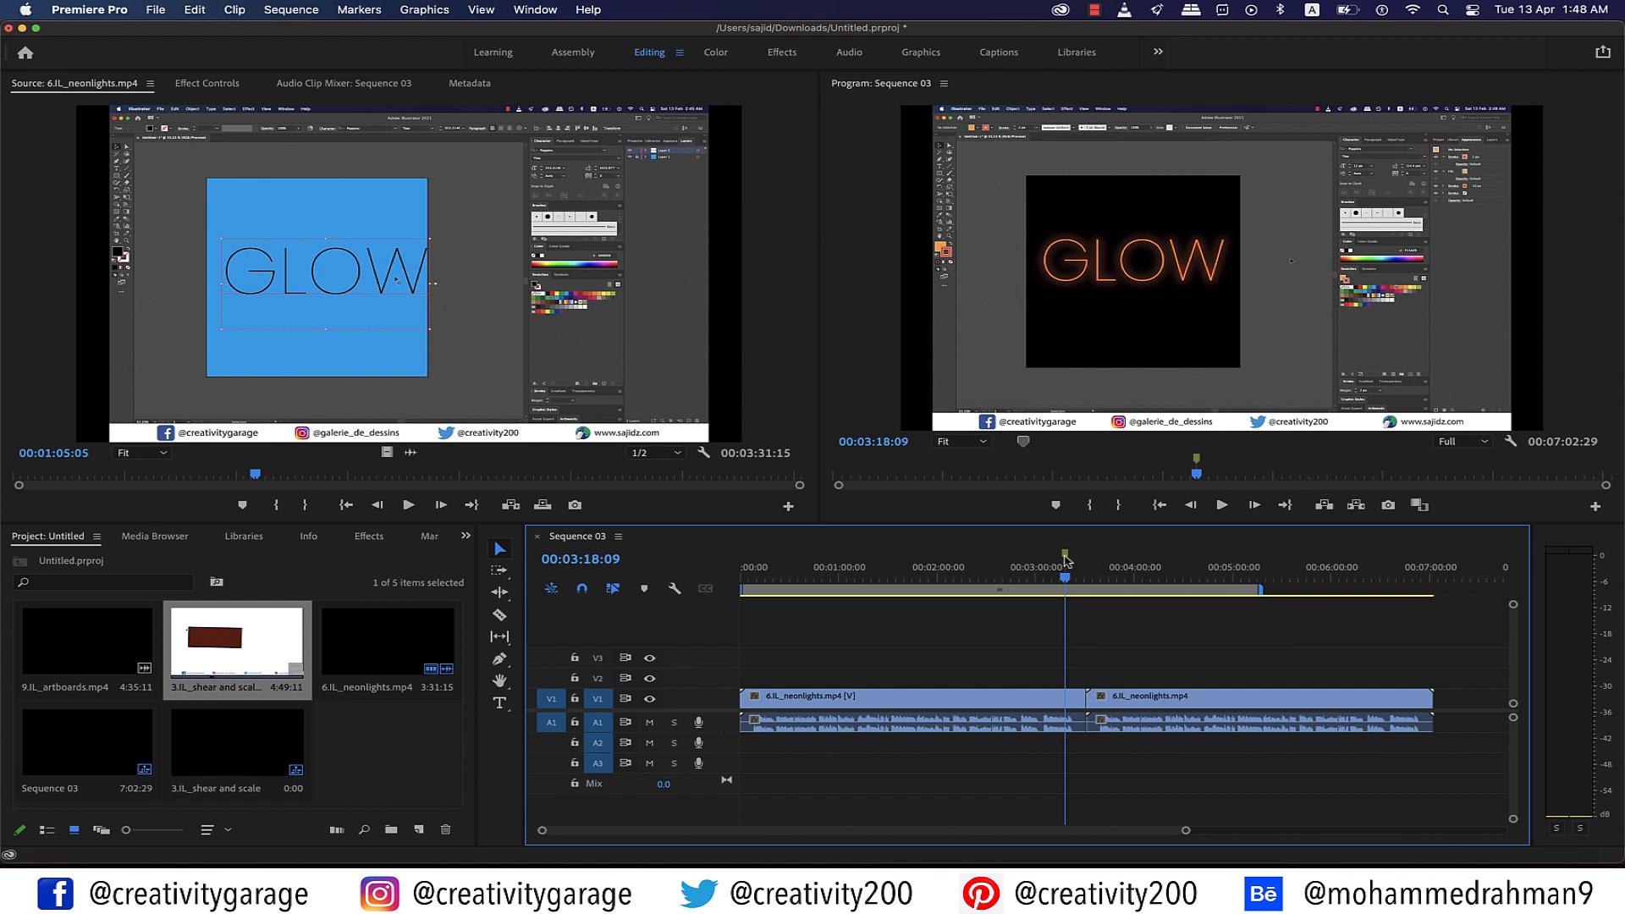
double_click(1066, 556)
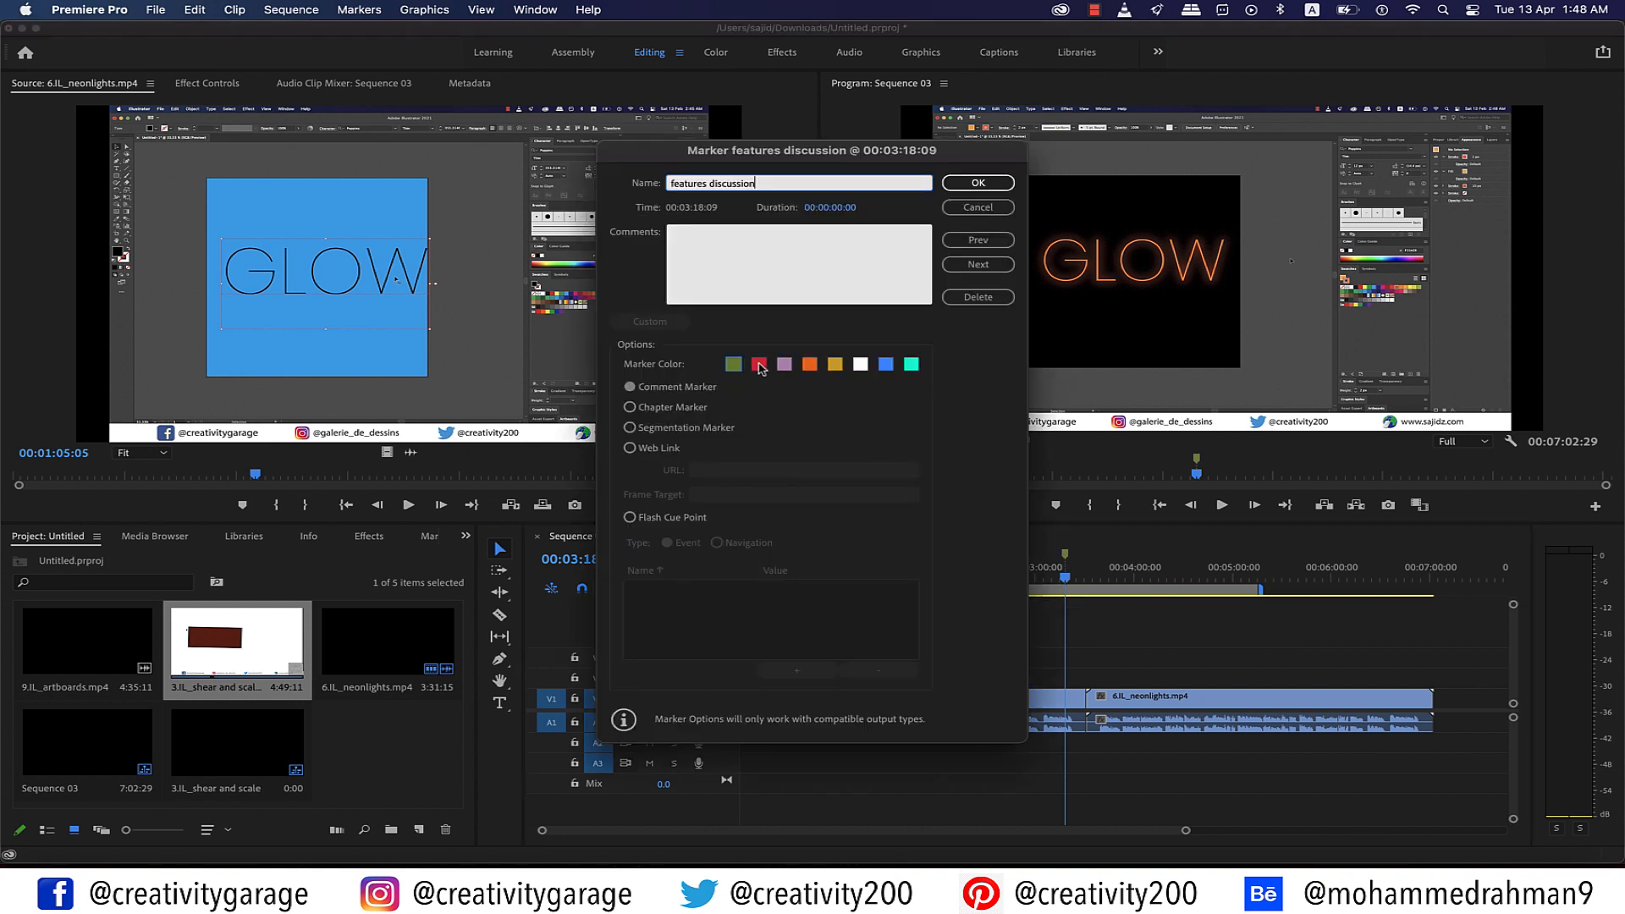
left_click(760, 366)
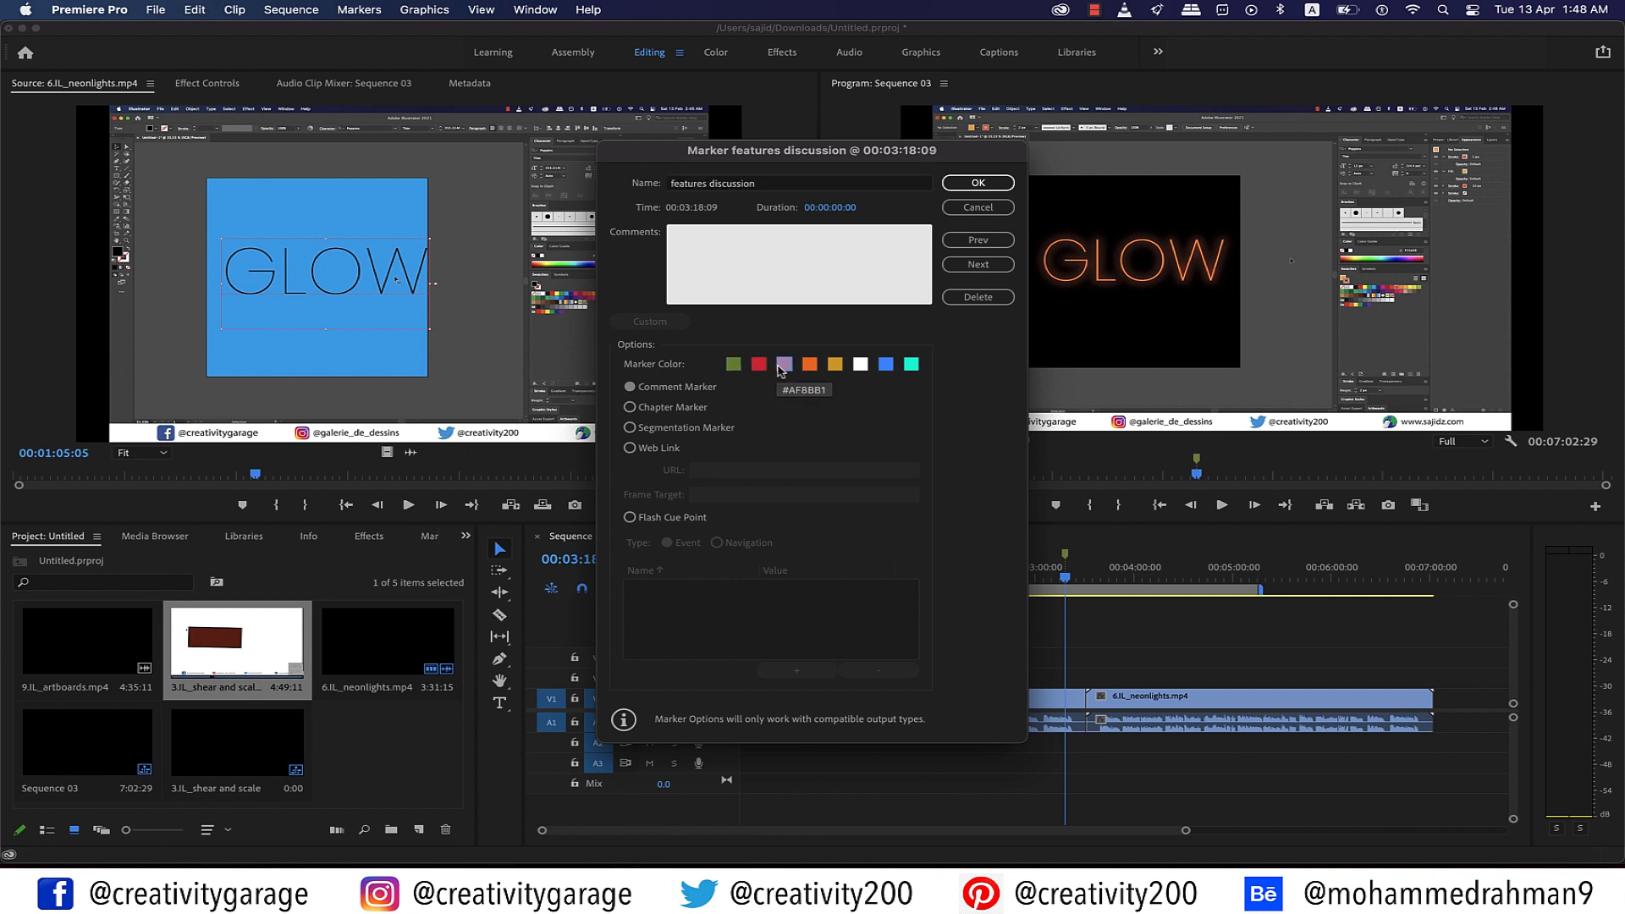
left_click(809, 368)
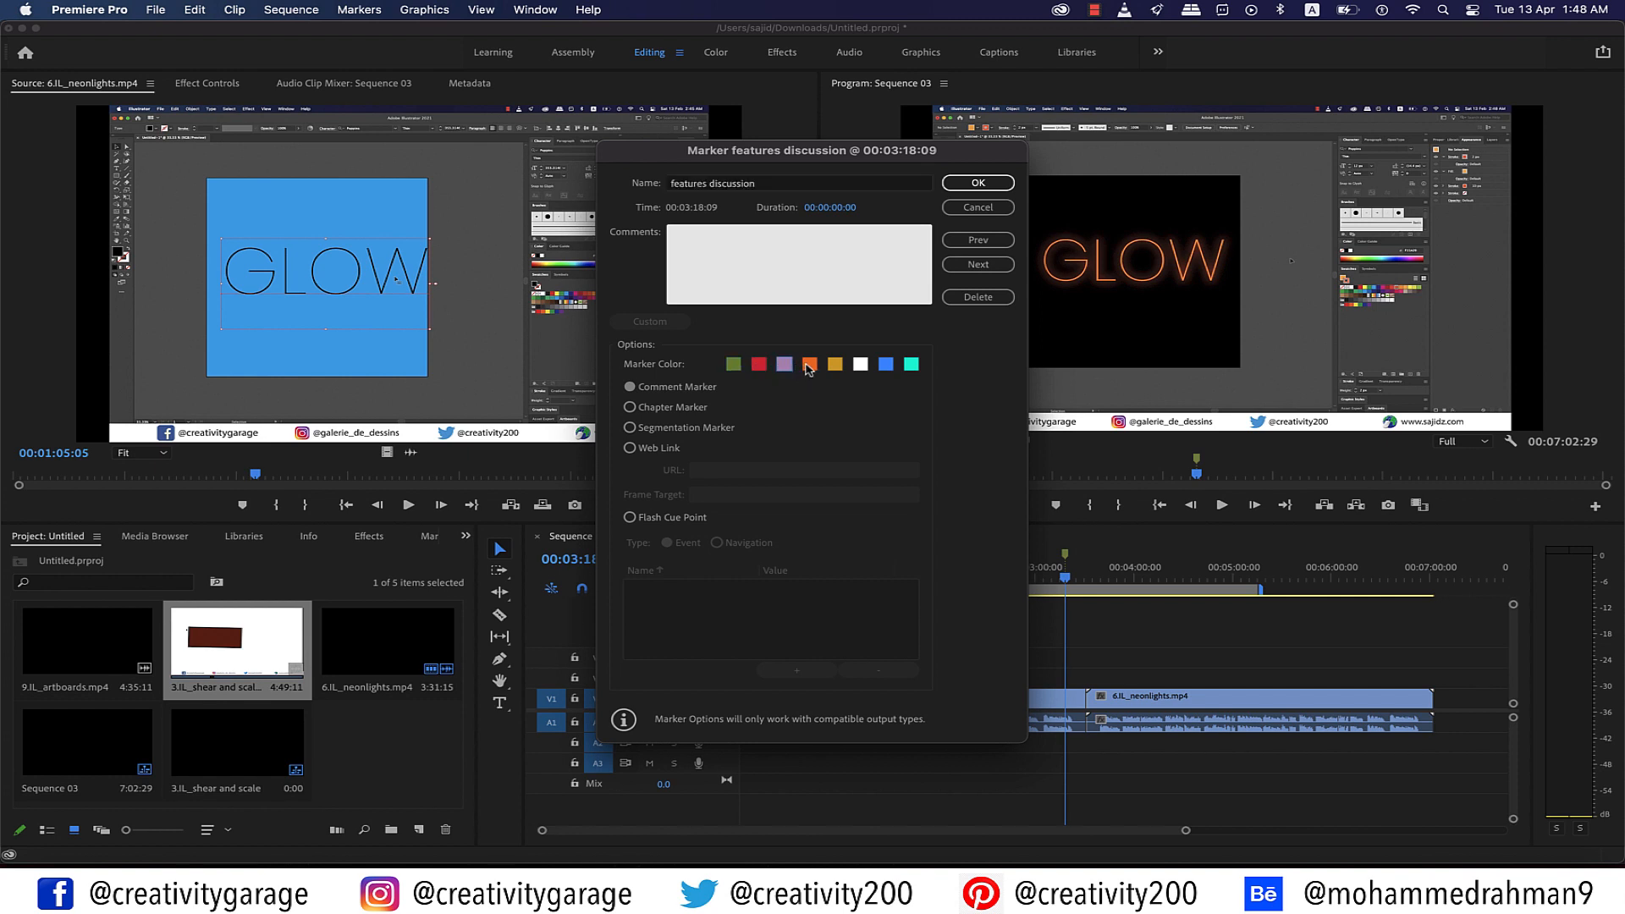
left_click(966, 184)
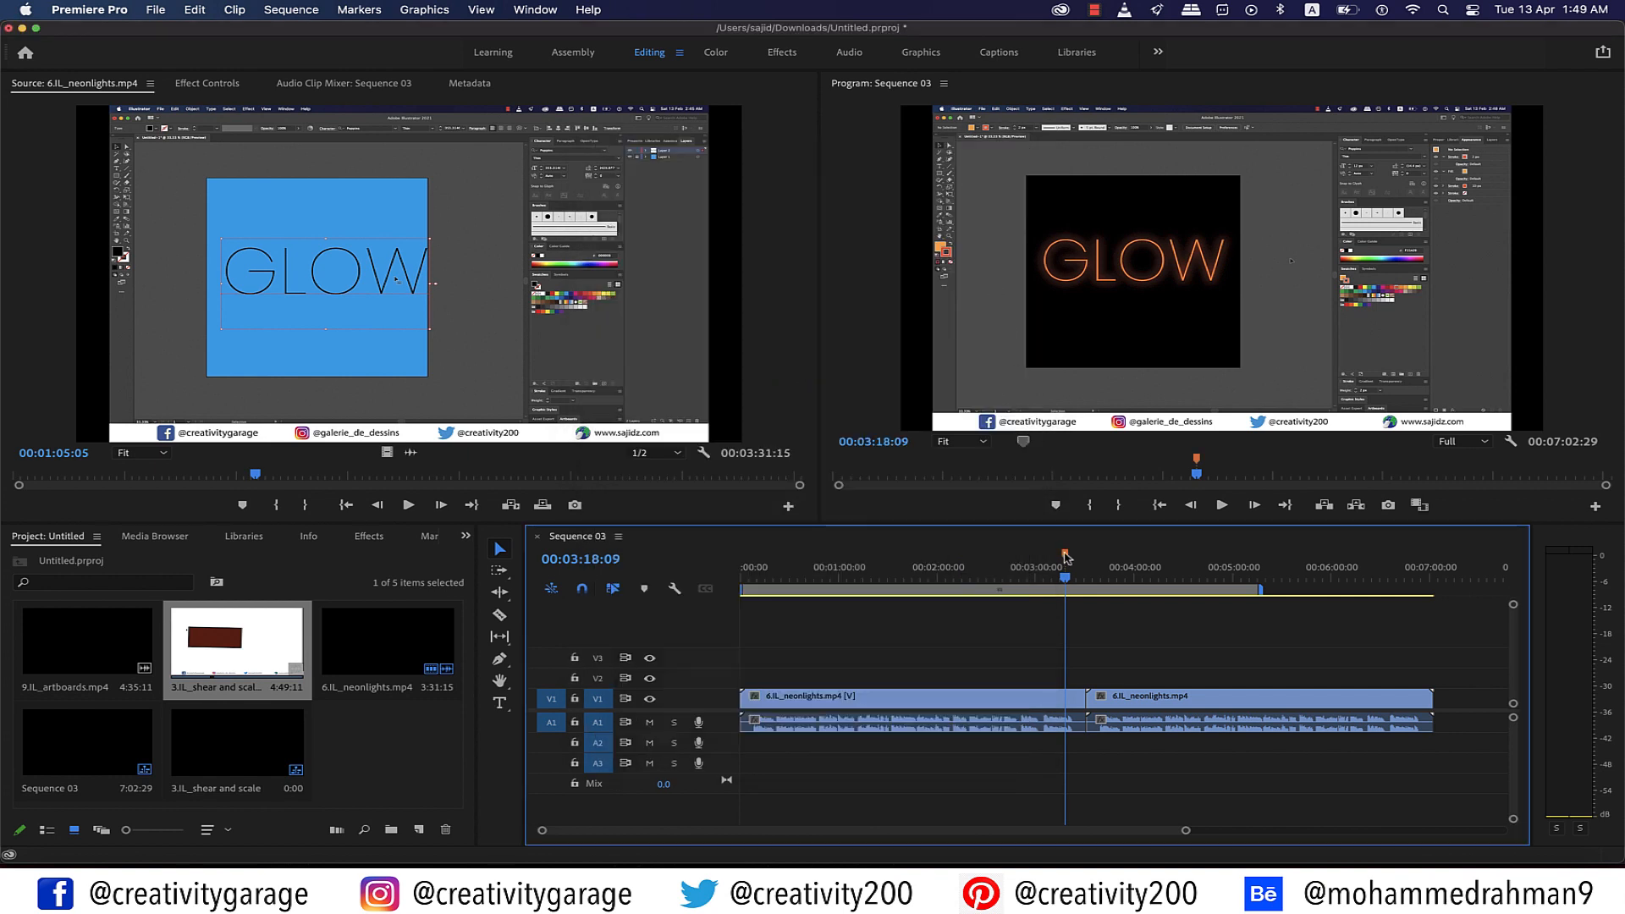
left_click_drag(1066, 557, 1041, 559)
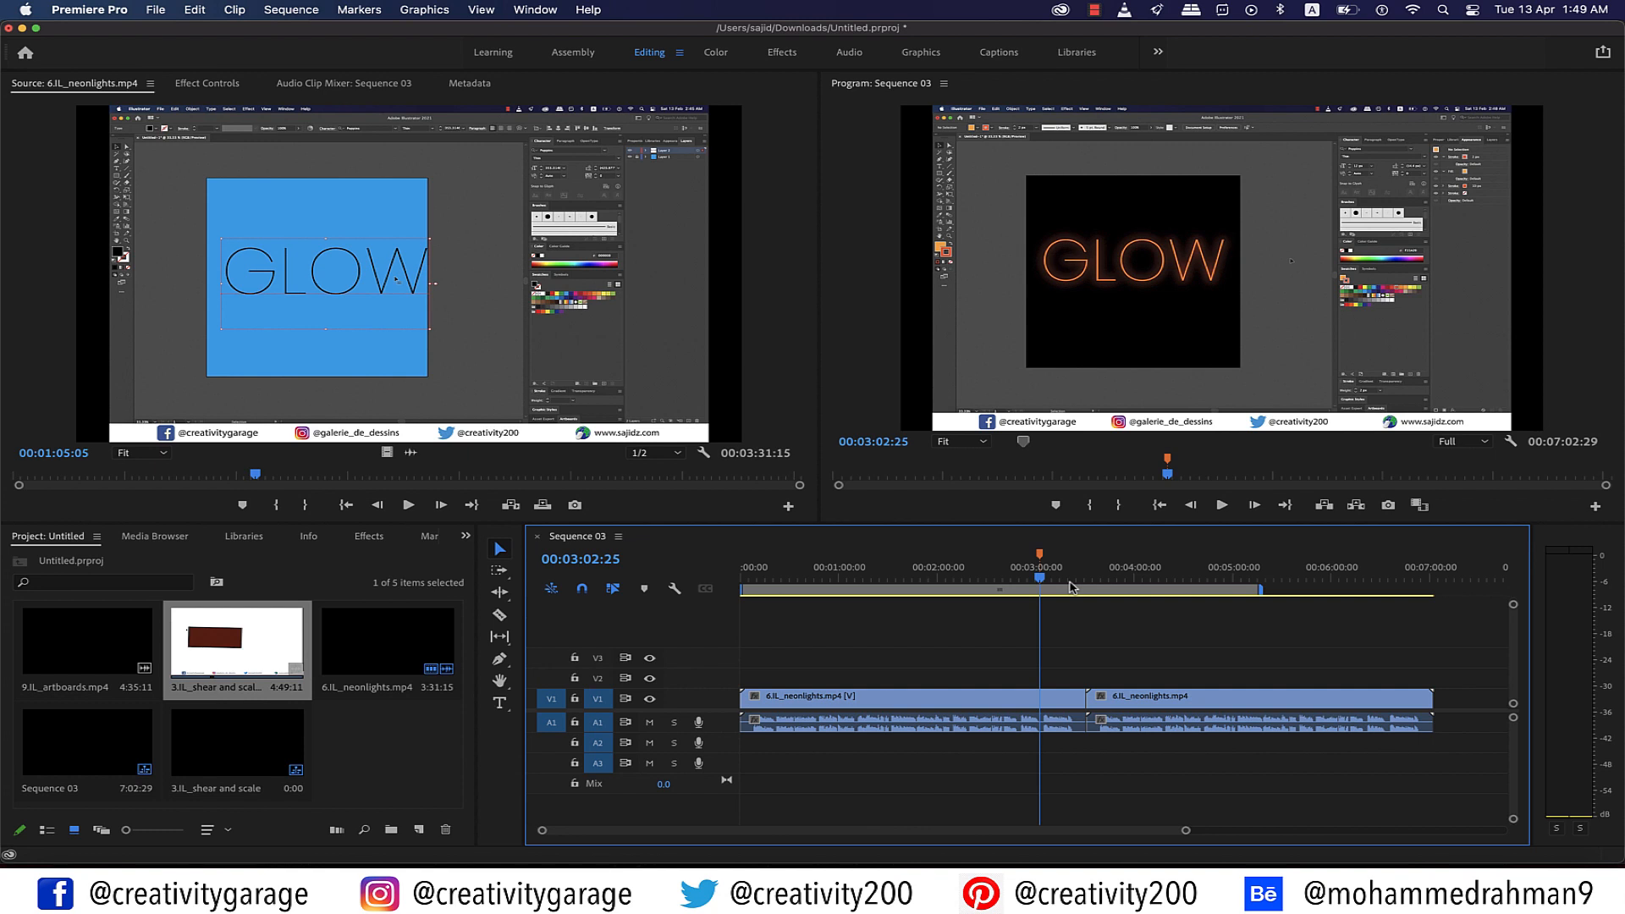
Step: Add a second marker at 00:03:46:14, named "procedure" with the comment "discuss procedure"
left_click(1099, 587)
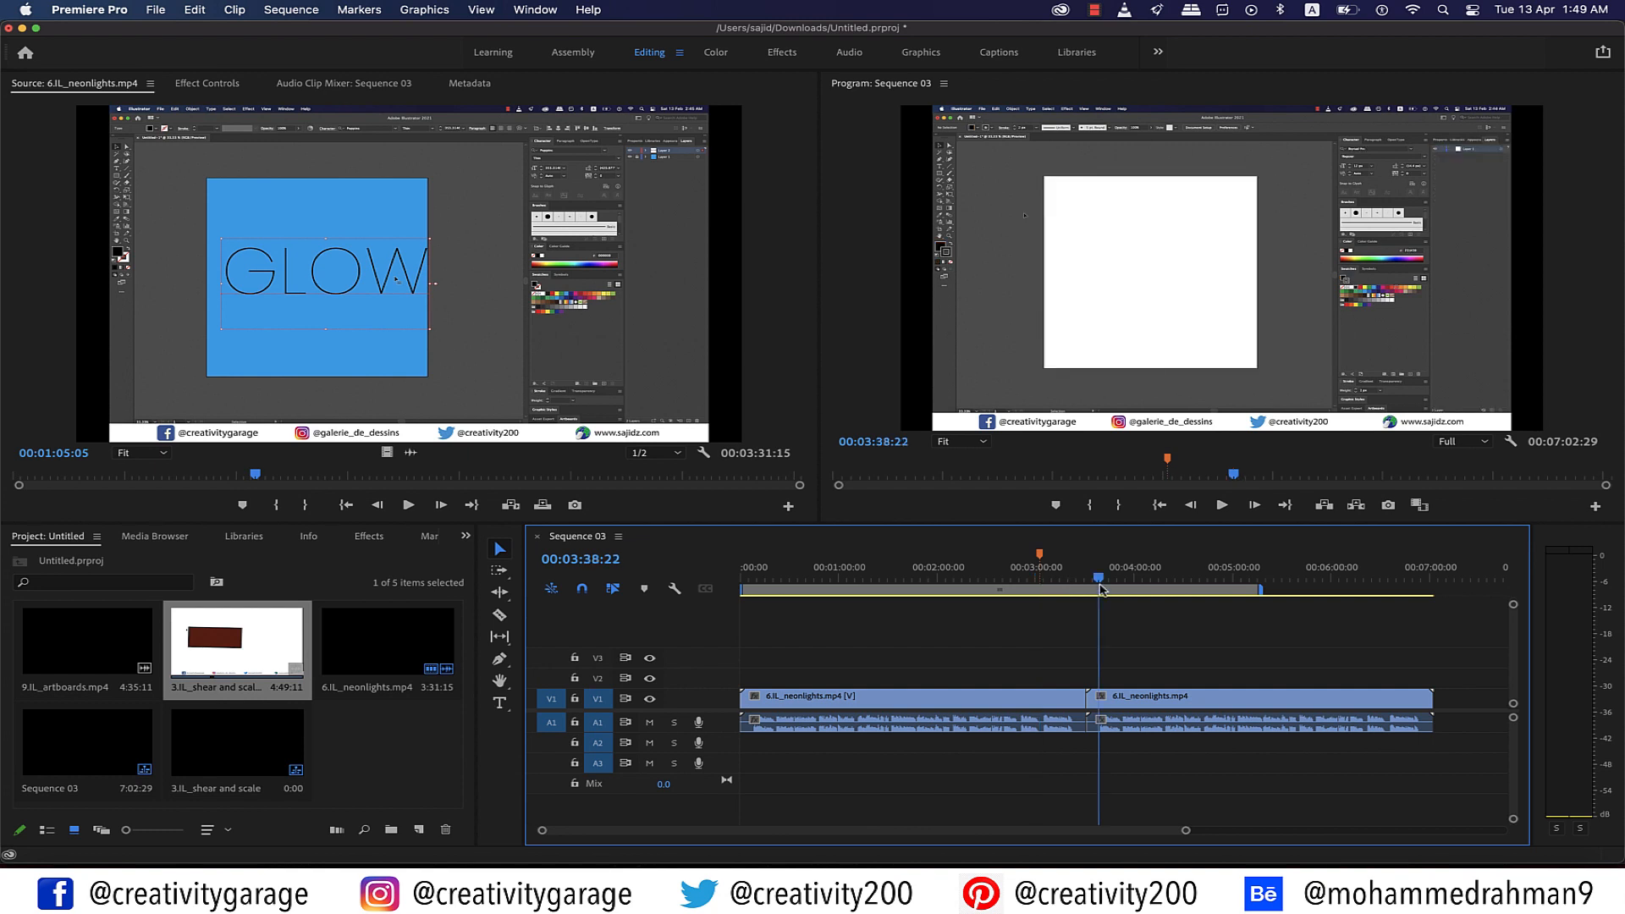
right_click(1041, 557)
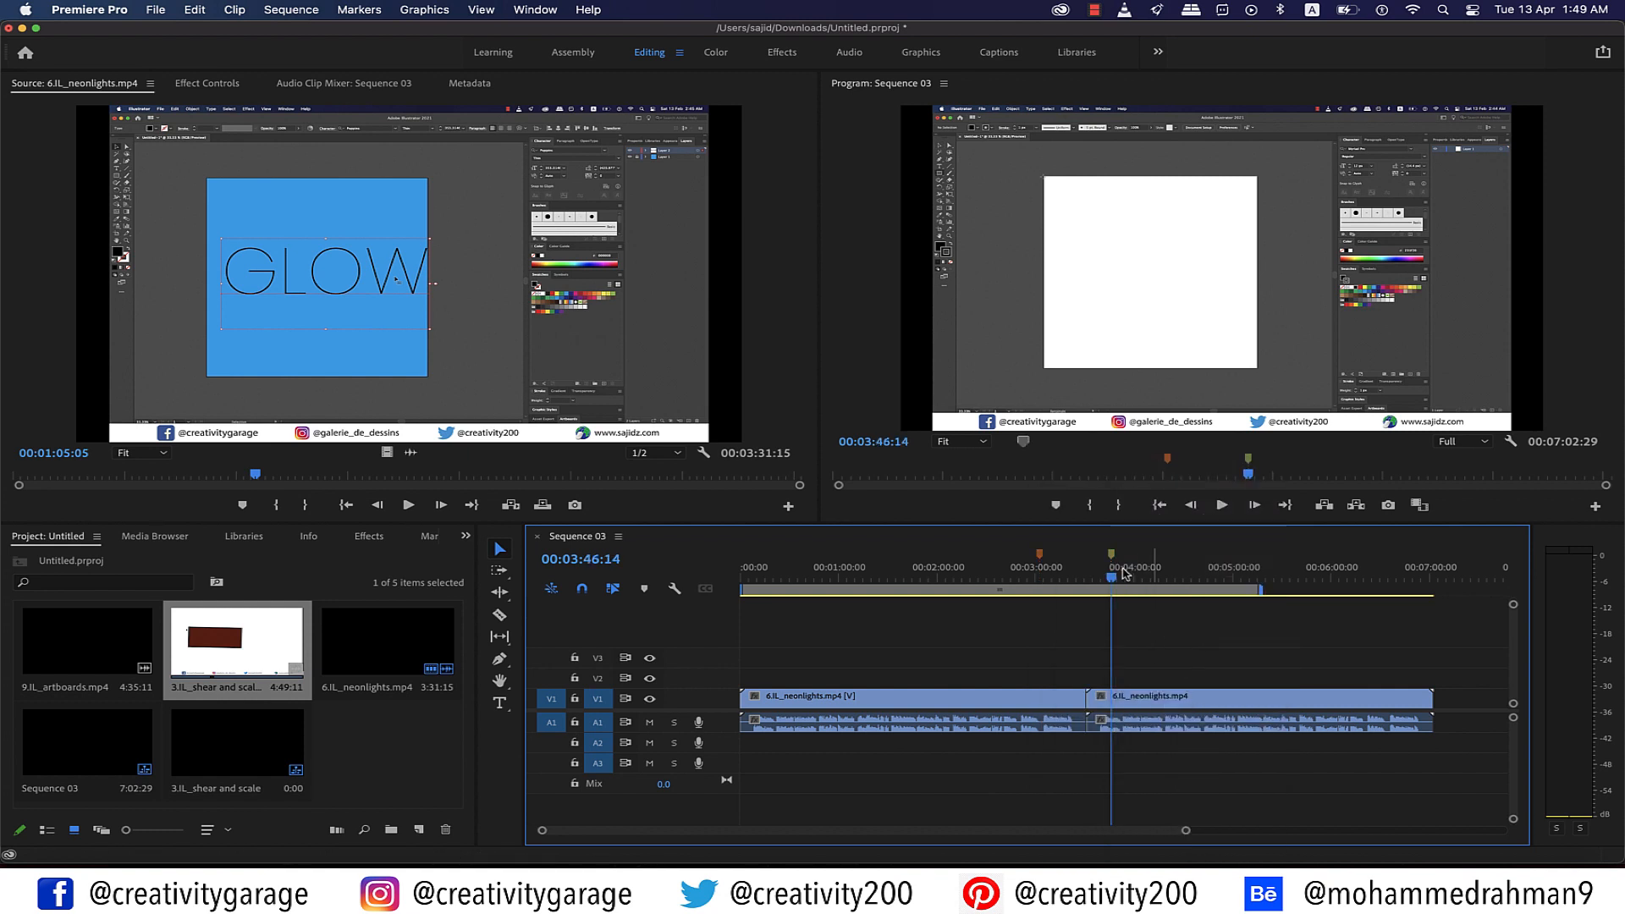
double_click(1112, 556)
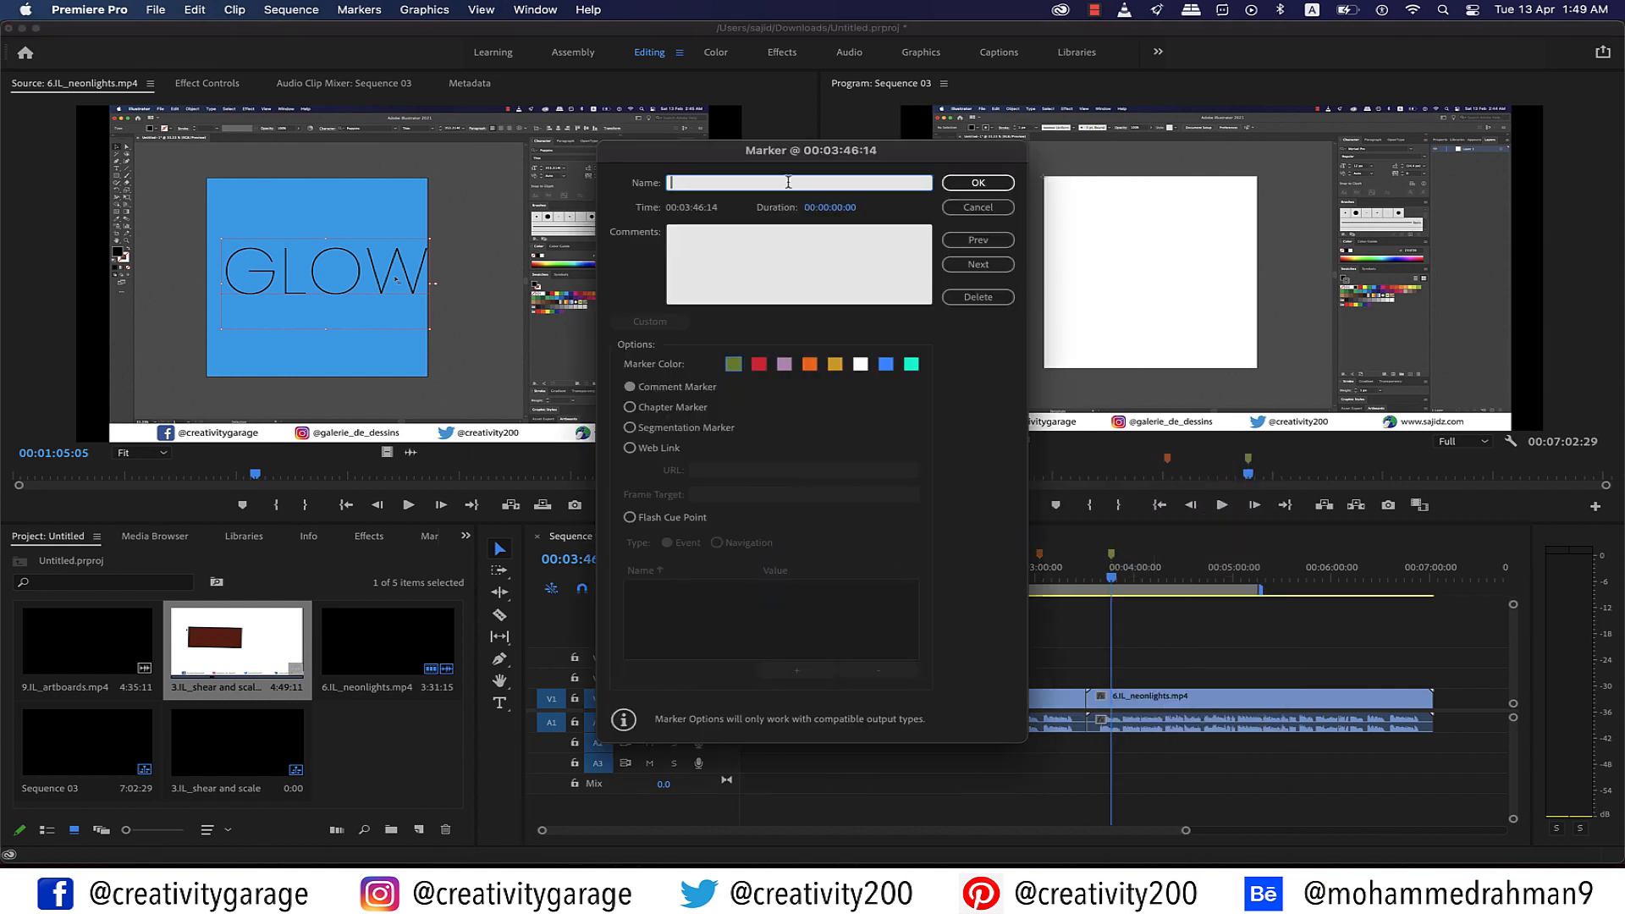
type("procedure")
left_click(864, 259)
type("discuss procedure")
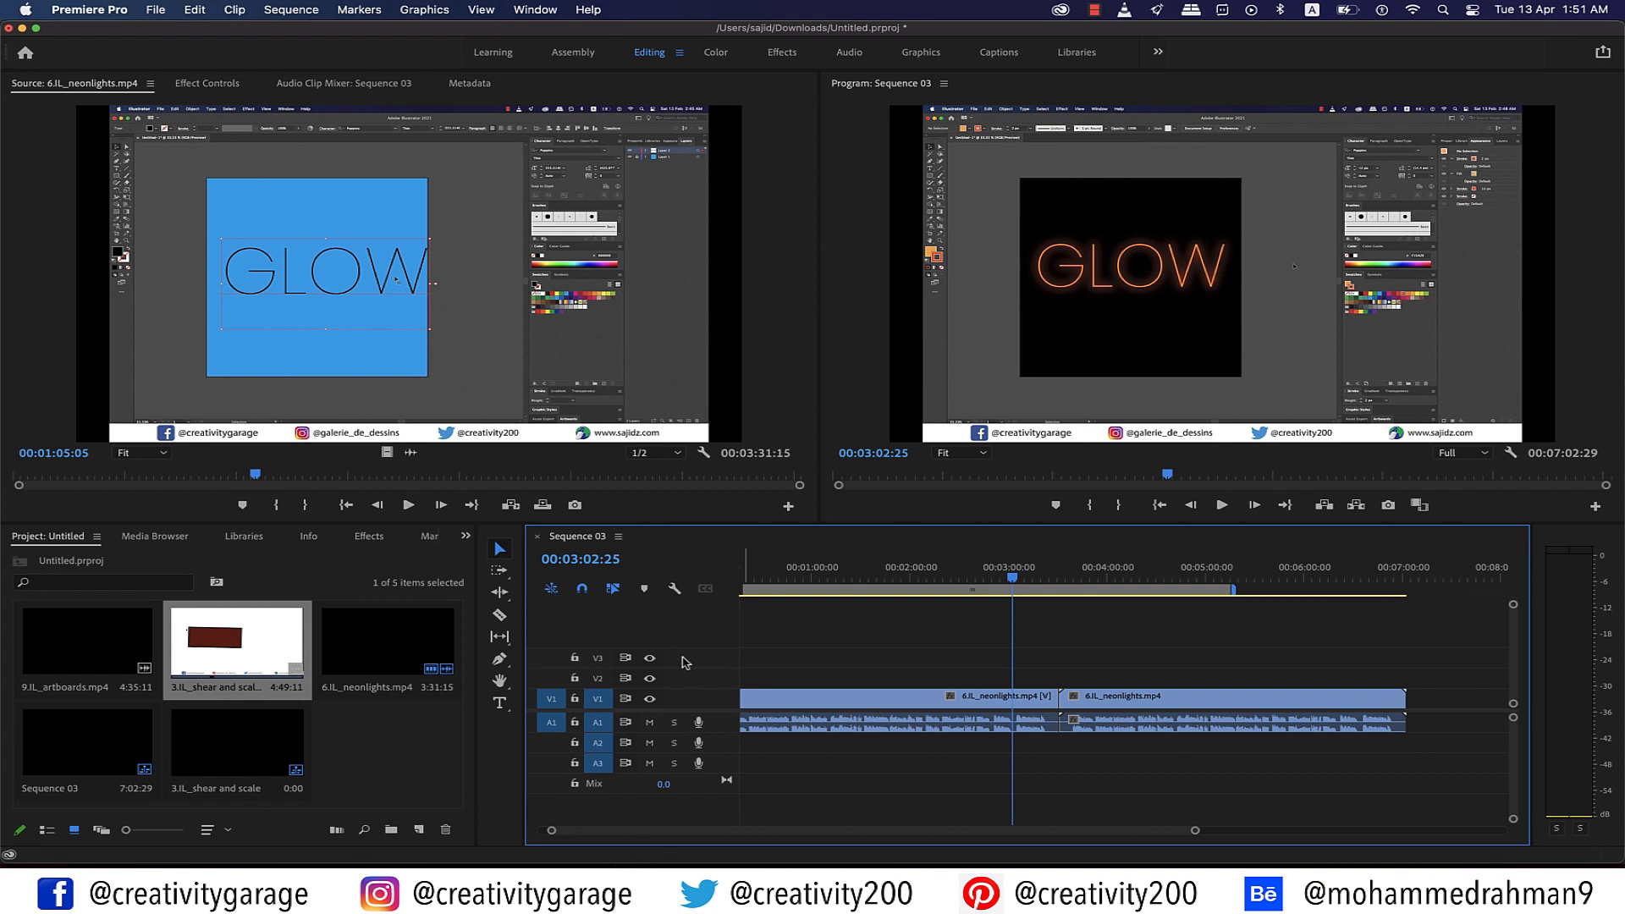
Step: Add one video track and one audio track to Sequence 03, and move the second neonlights clip to V3 and A2
right_click(684, 658)
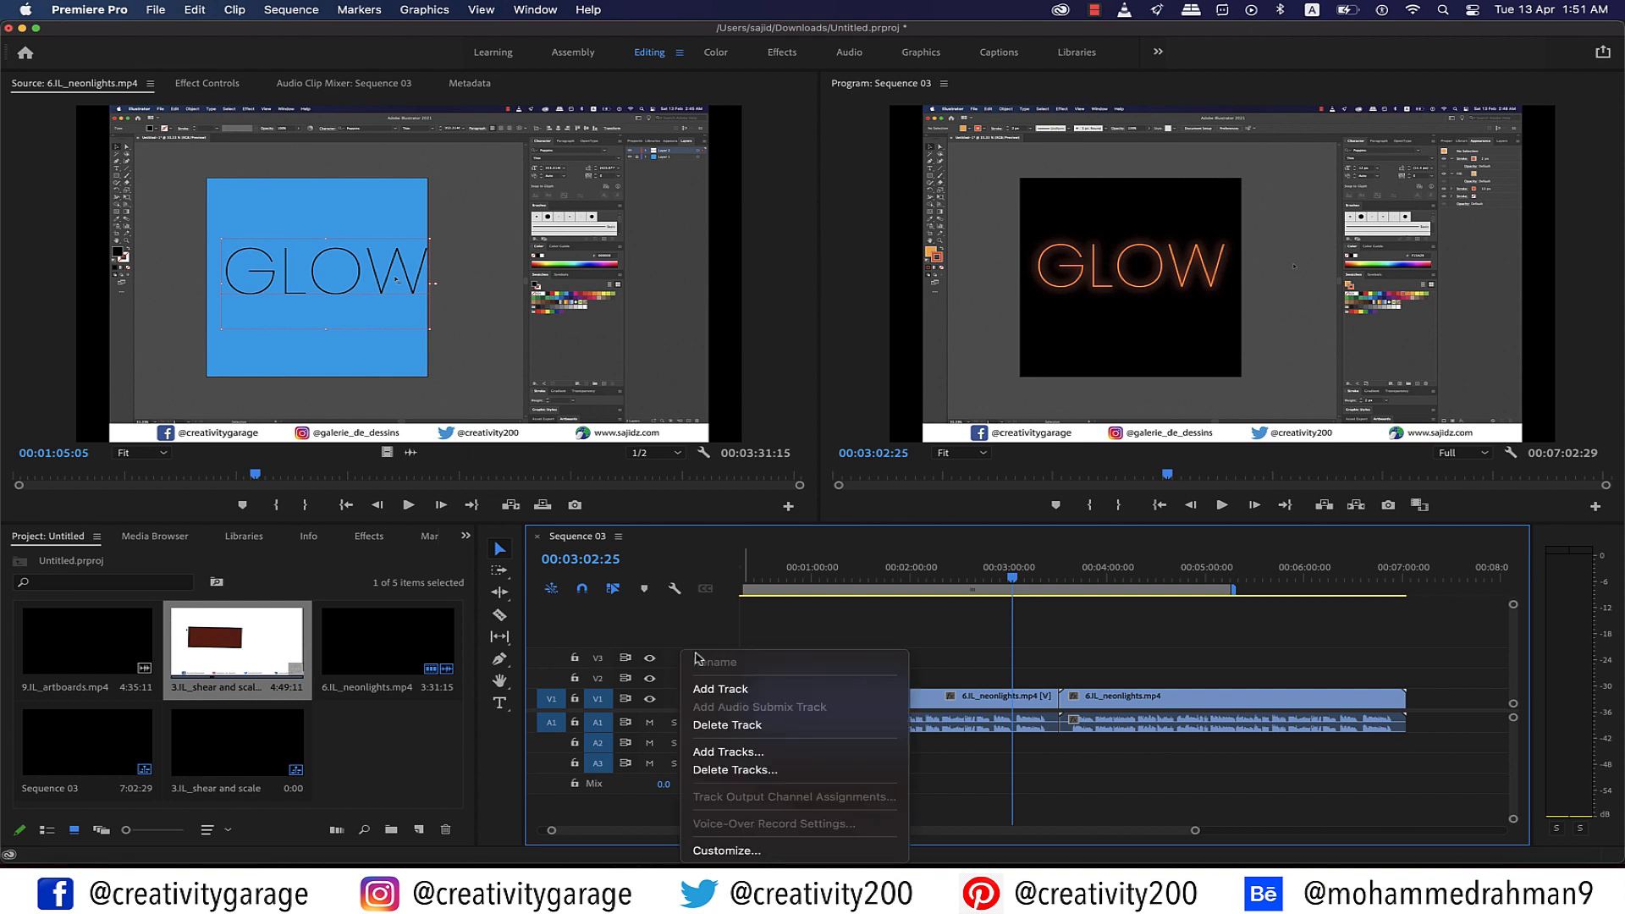
left_click(762, 689)
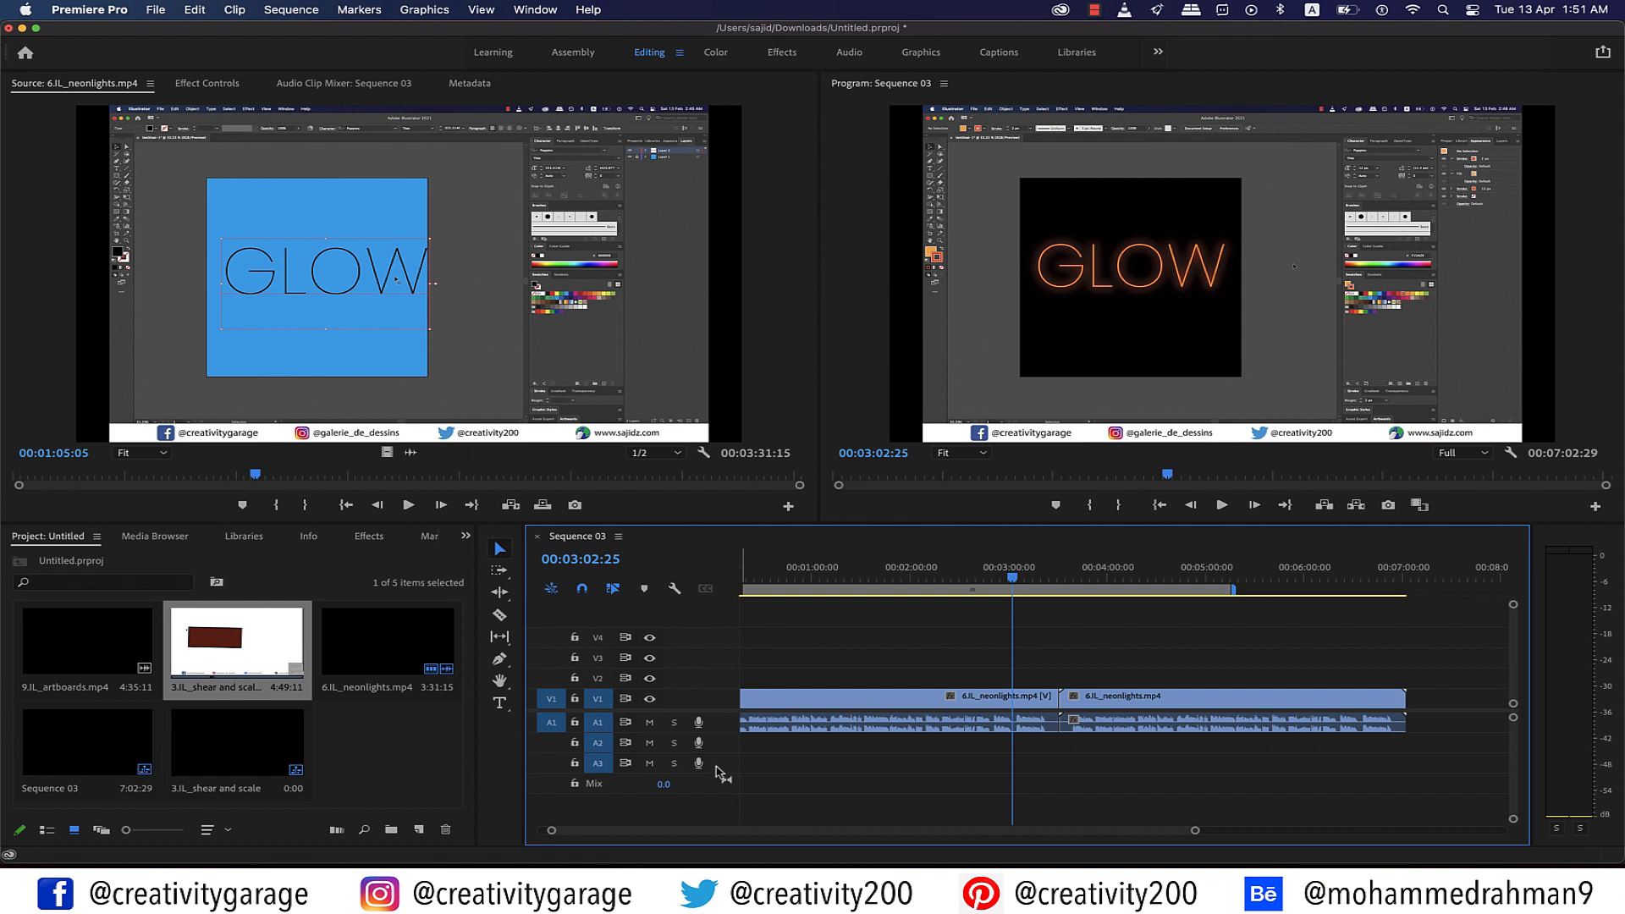
right_click(721, 768)
left_click(756, 689)
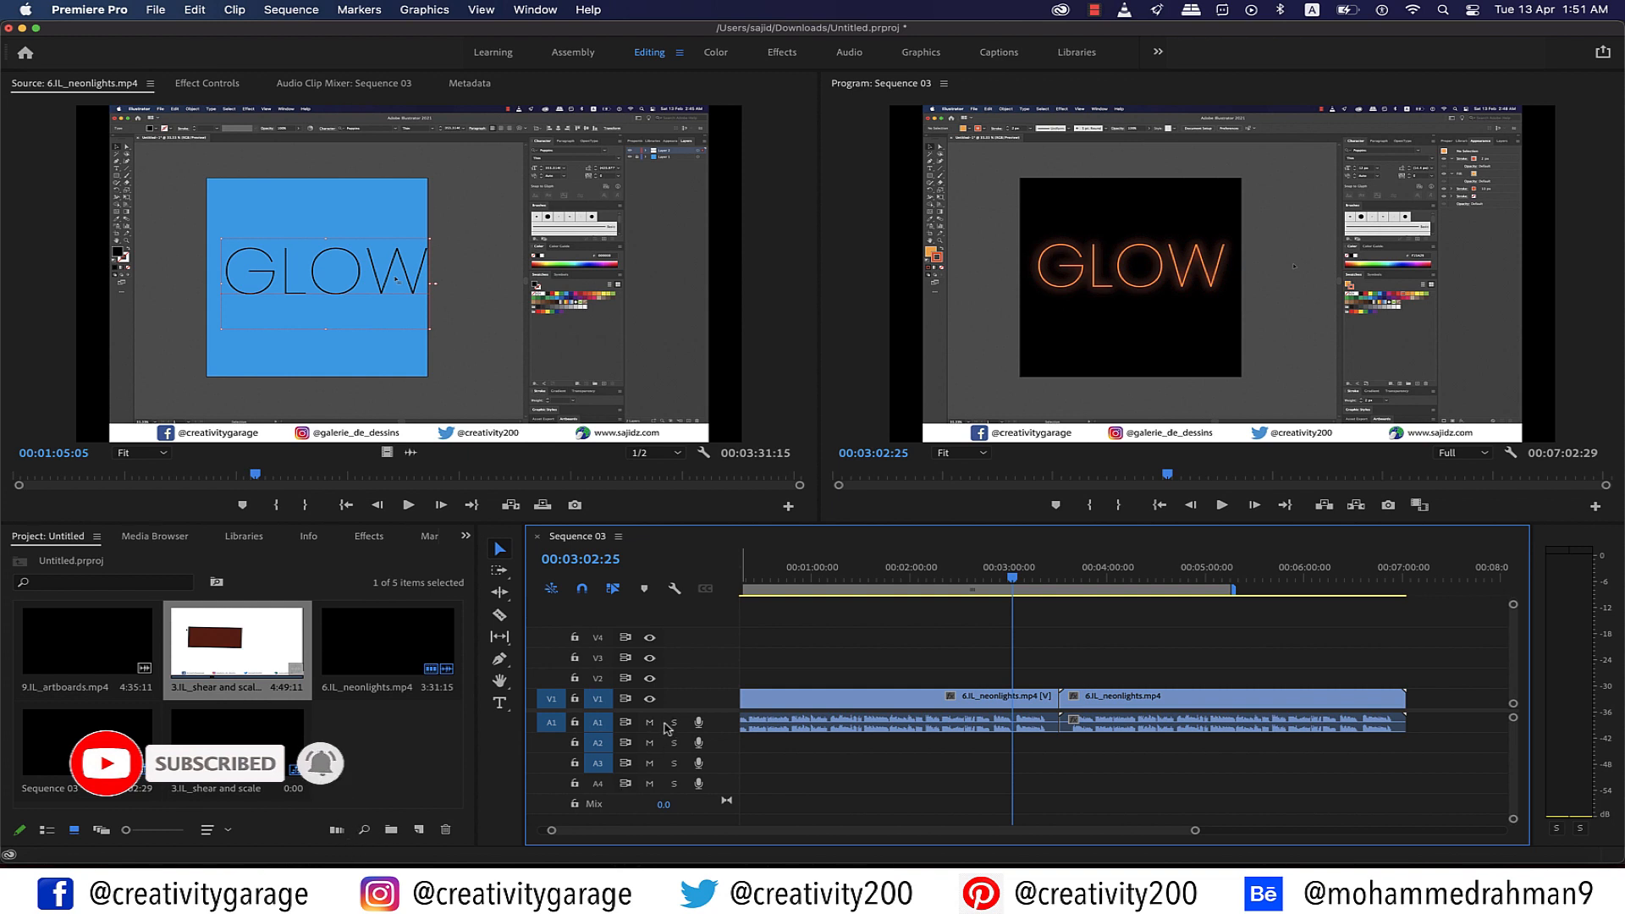
left_click(1268, 699)
left_click_drag(1268, 699, 1231, 744)
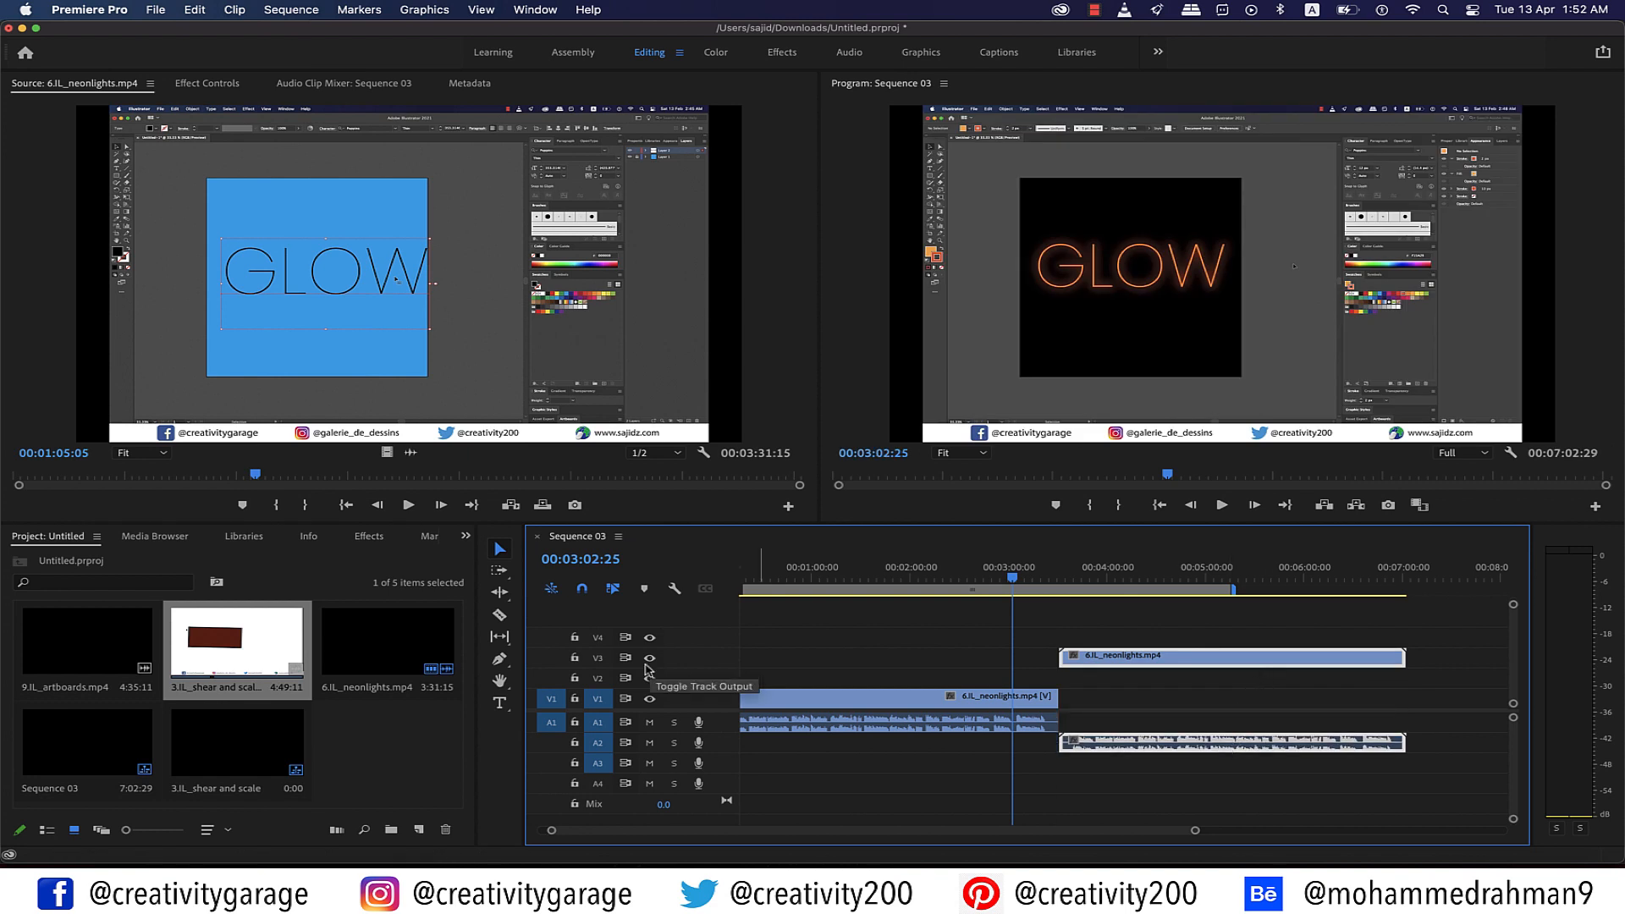
Step: Turn off the output of track V3, check the picture at 00:03:52:00, and turn the output back on
left_click(649, 658)
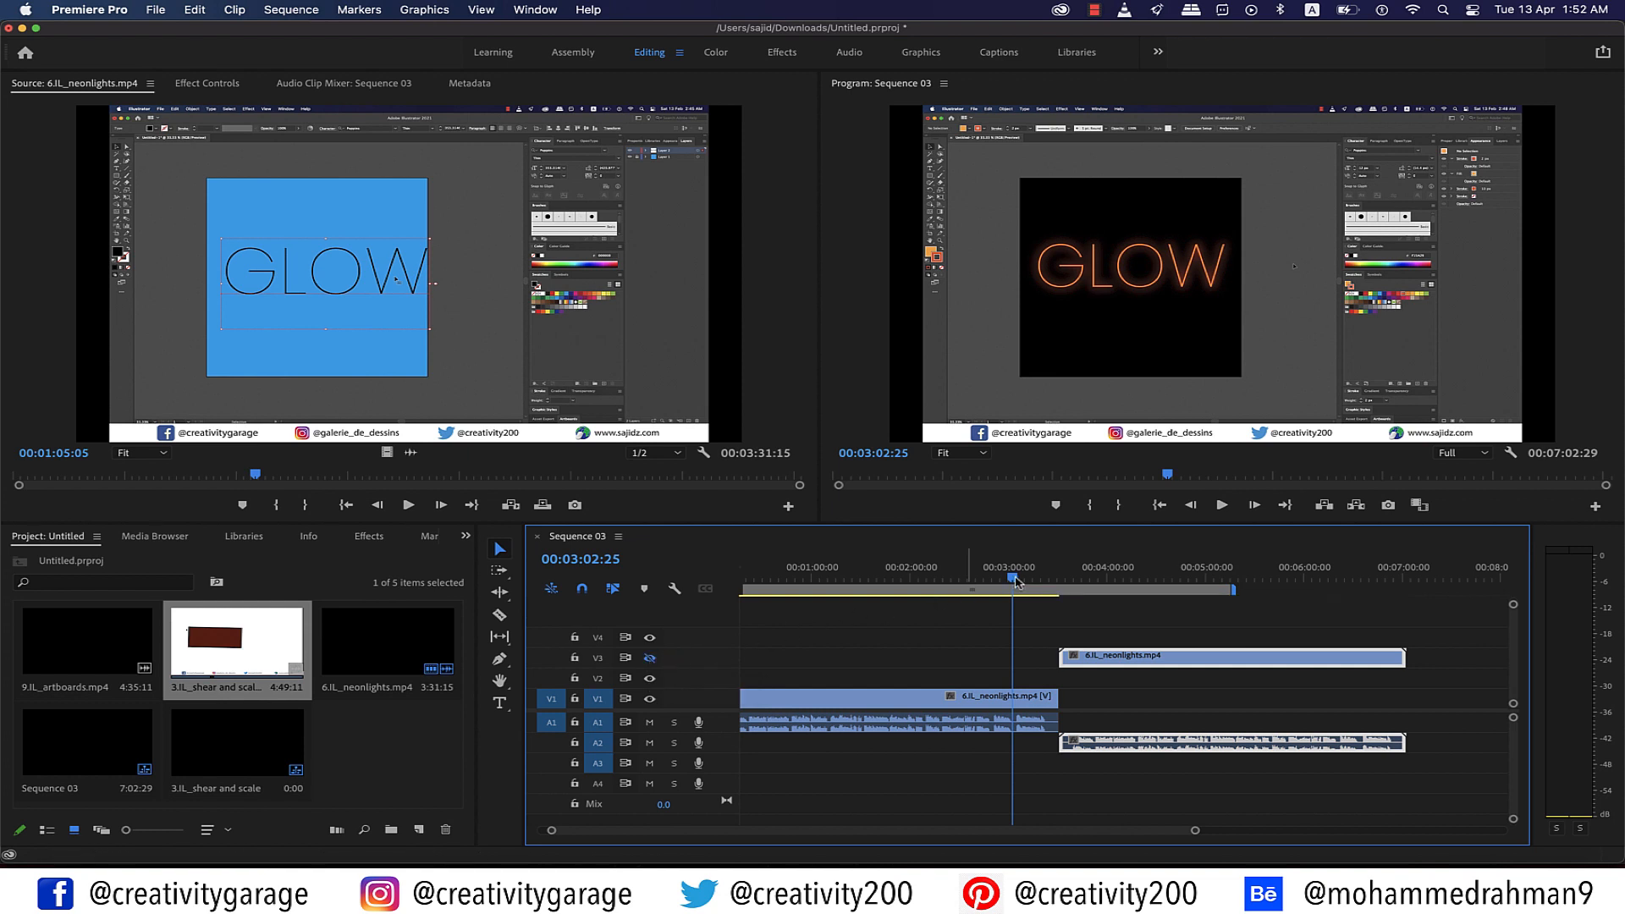
left_click_drag(1016, 582, 1095, 578)
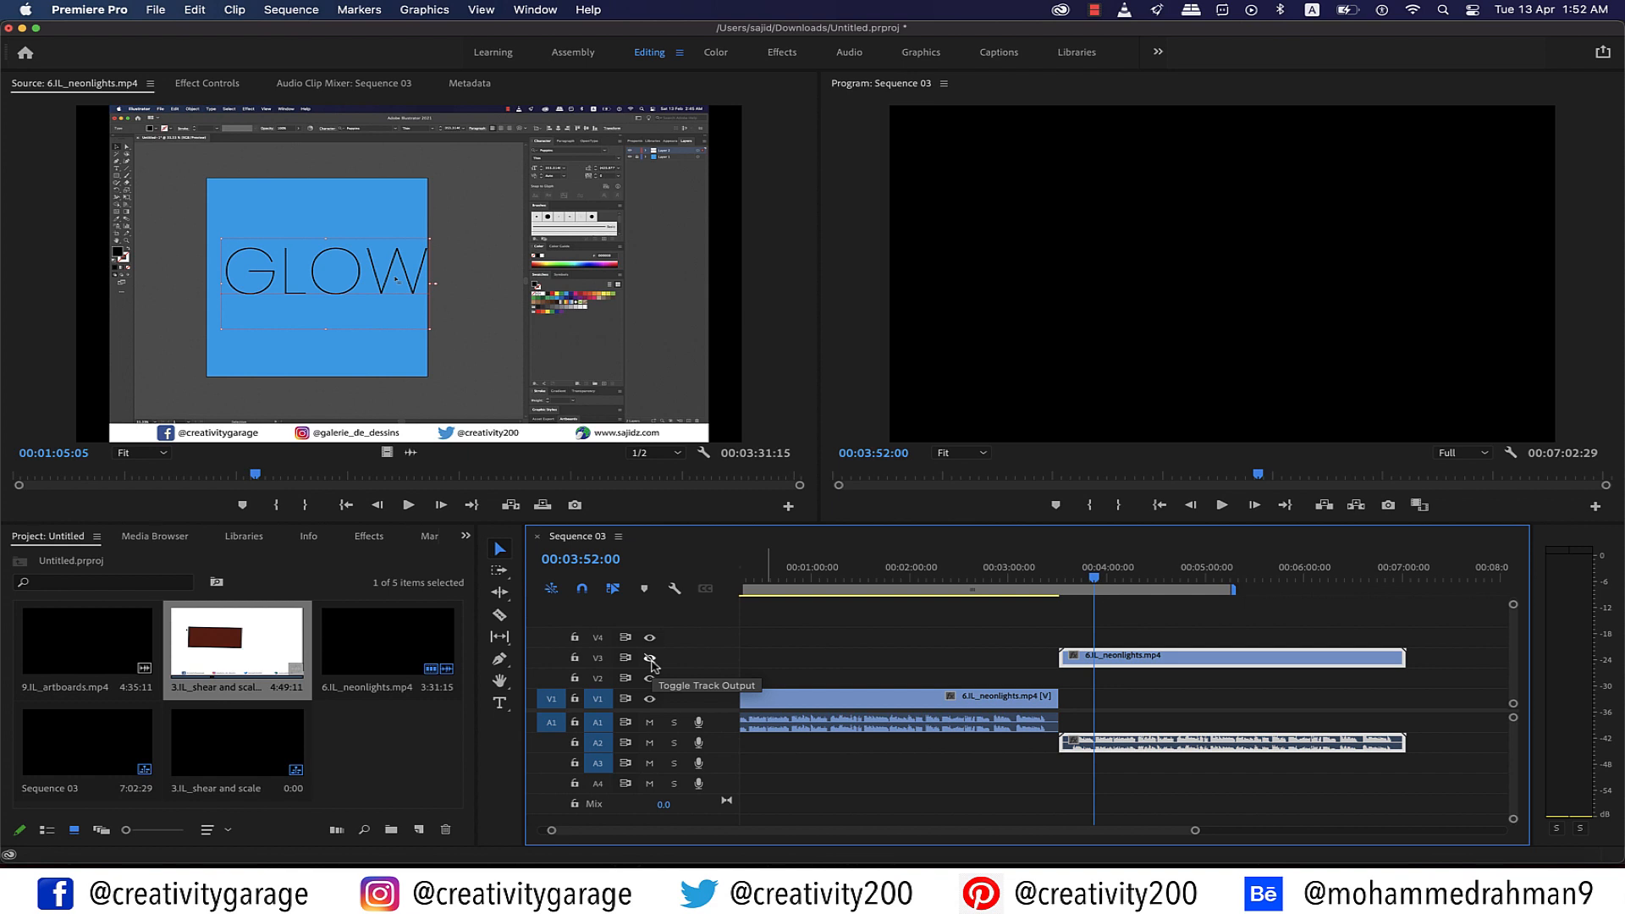
left_click(650, 659)
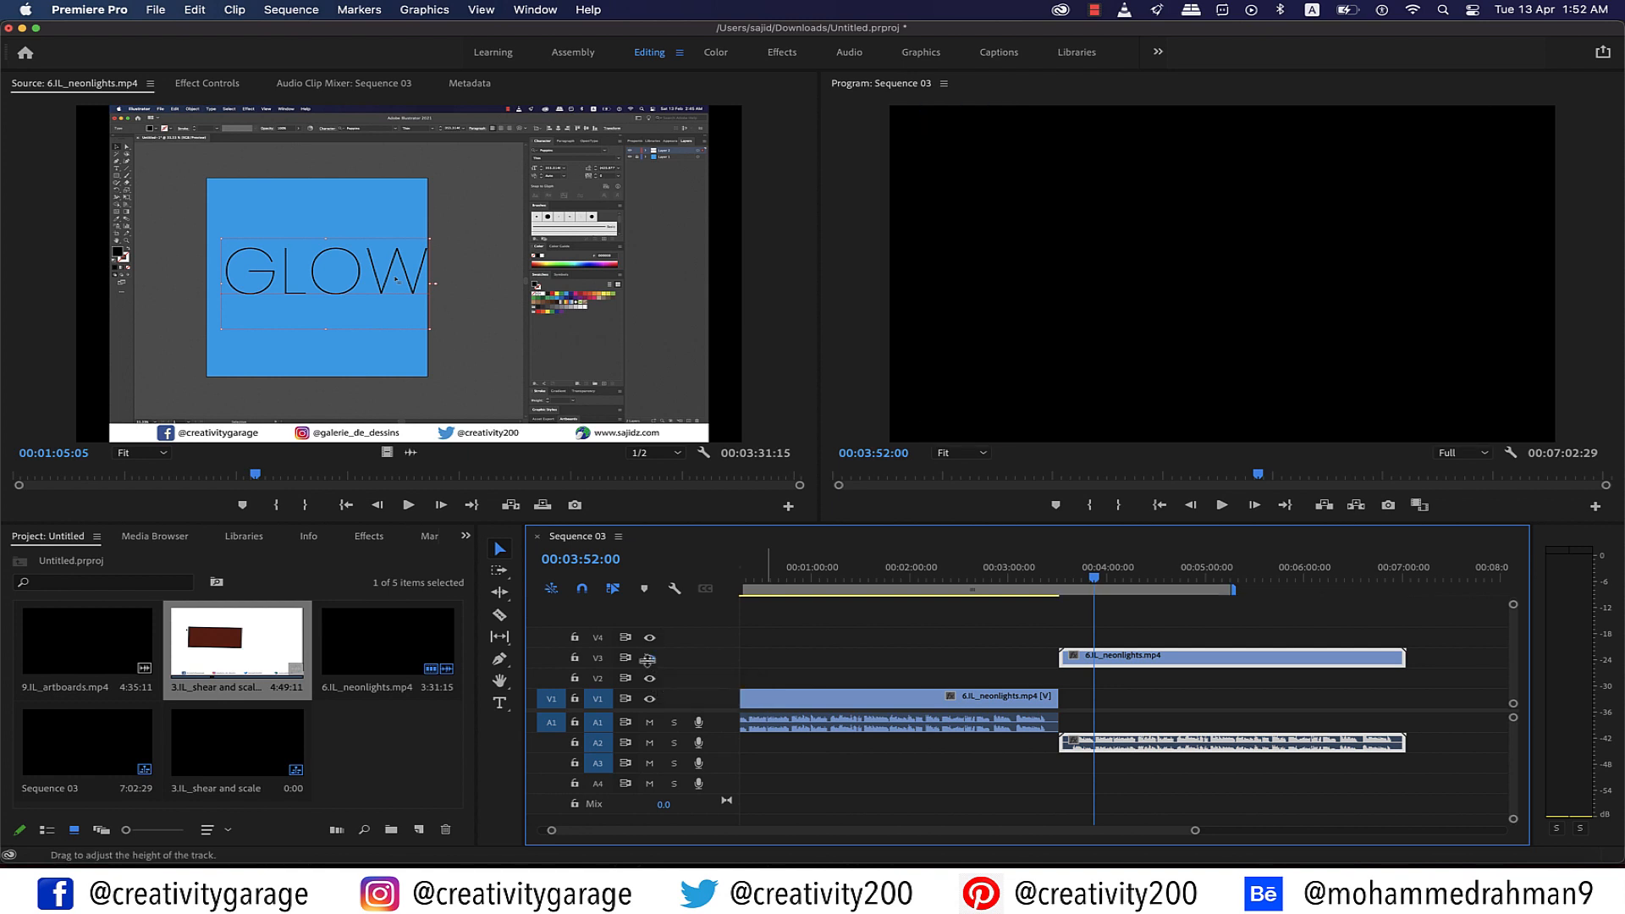
left_click(650, 660)
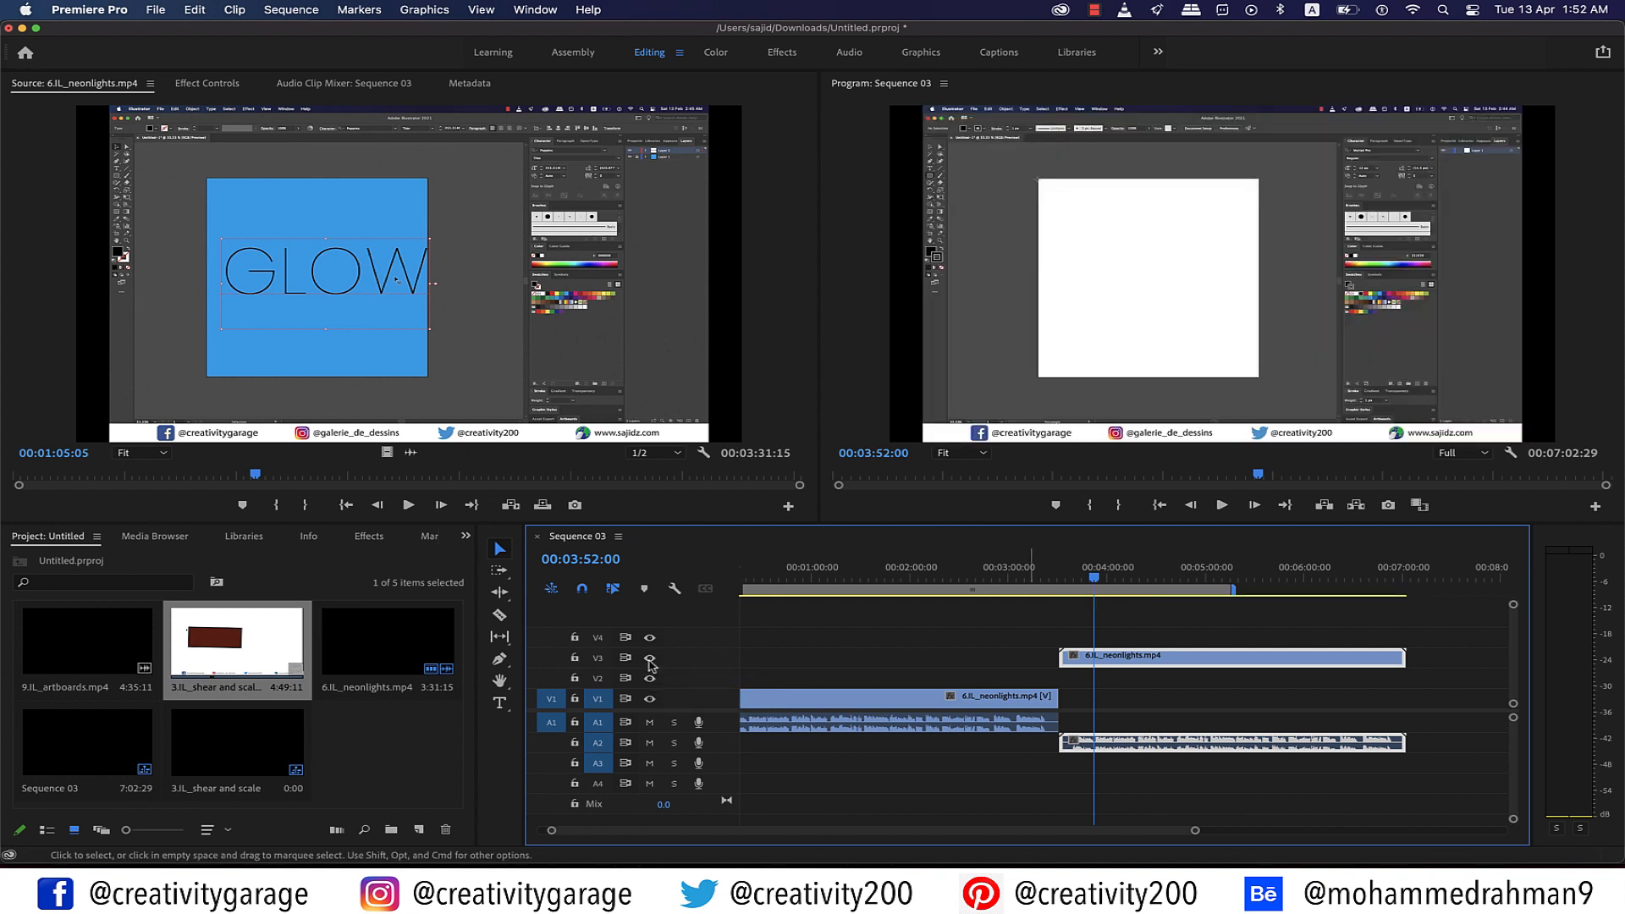
Step: Mute track A2, play the sequence for a few seconds from 00:03:52:00 to check the sound, and unmute A2
left_click(650, 744)
left_click(650, 744)
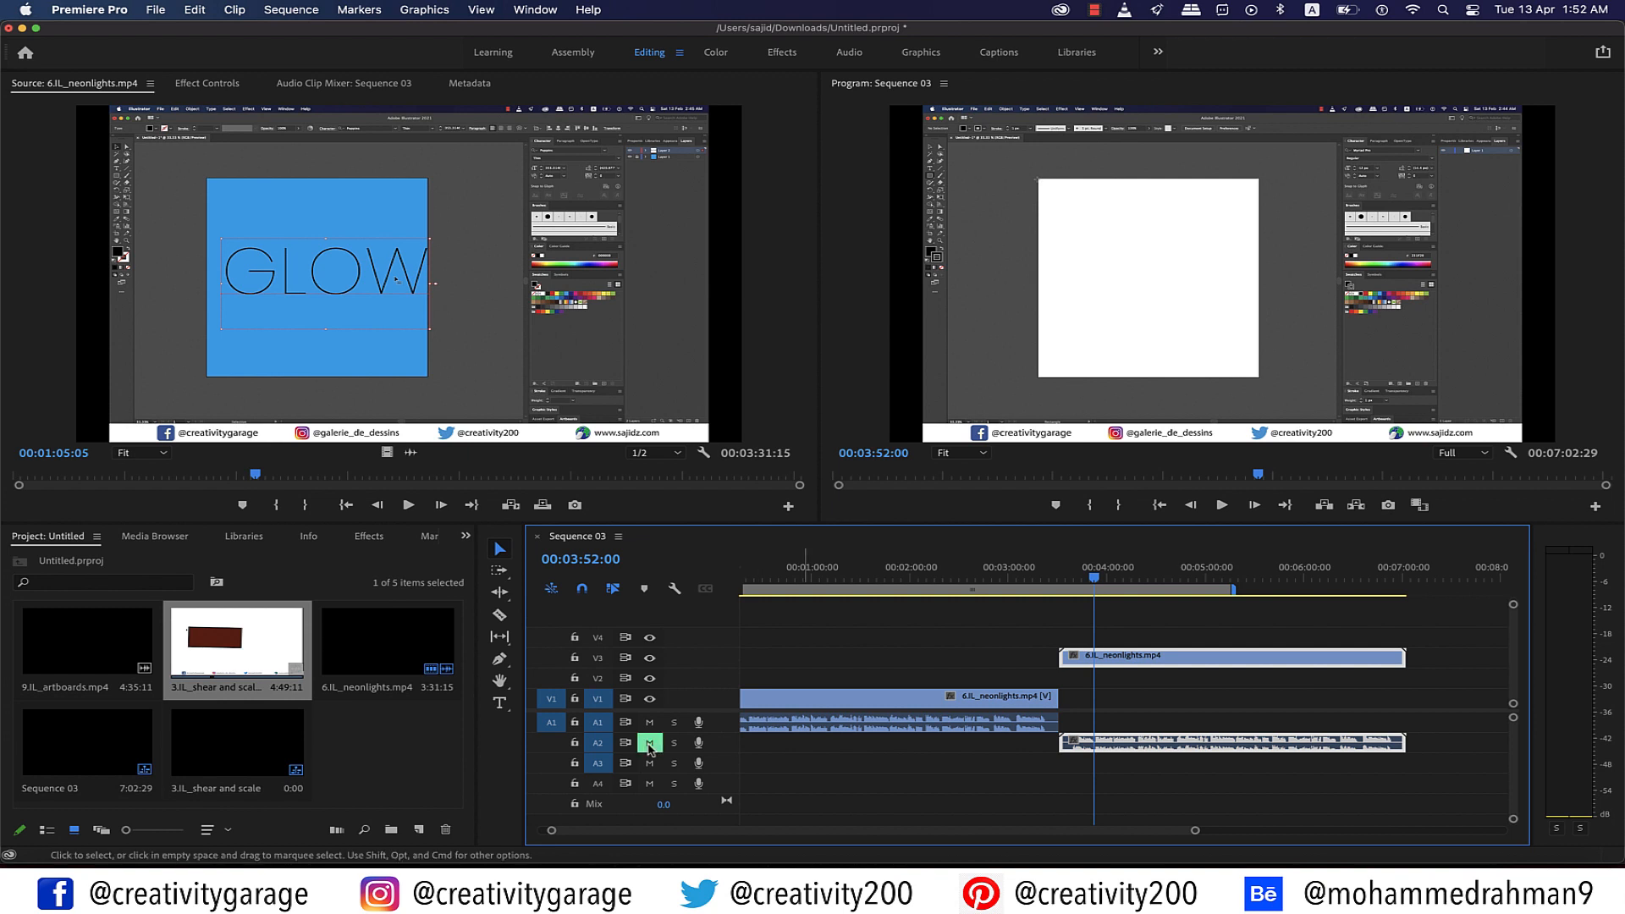
left_click(1221, 506)
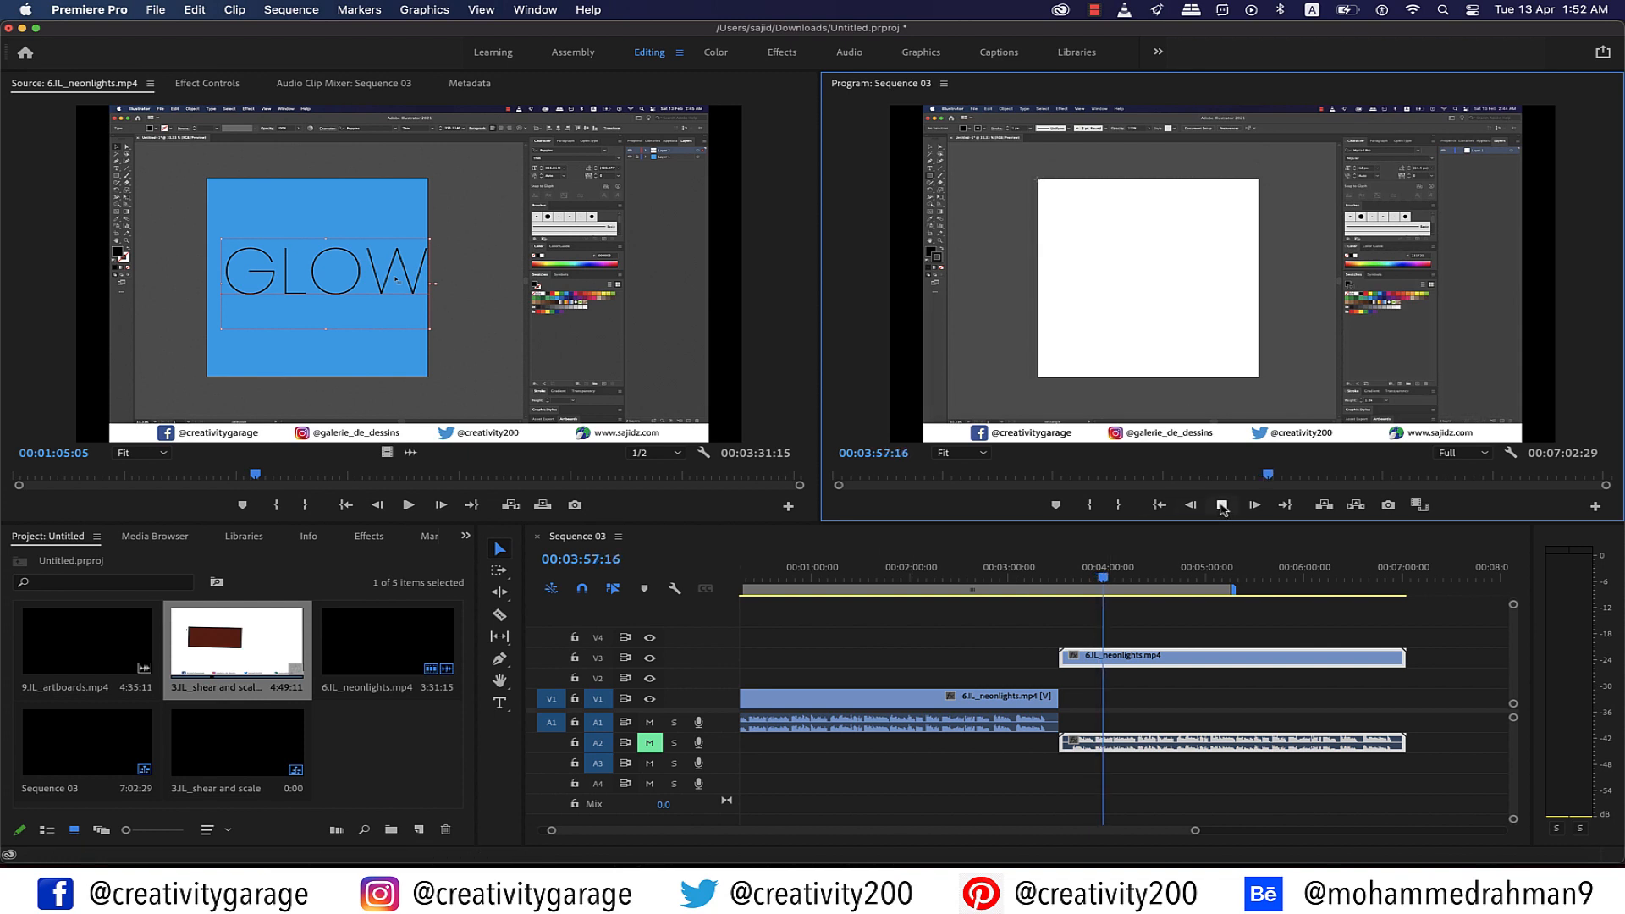
left_click(649, 744)
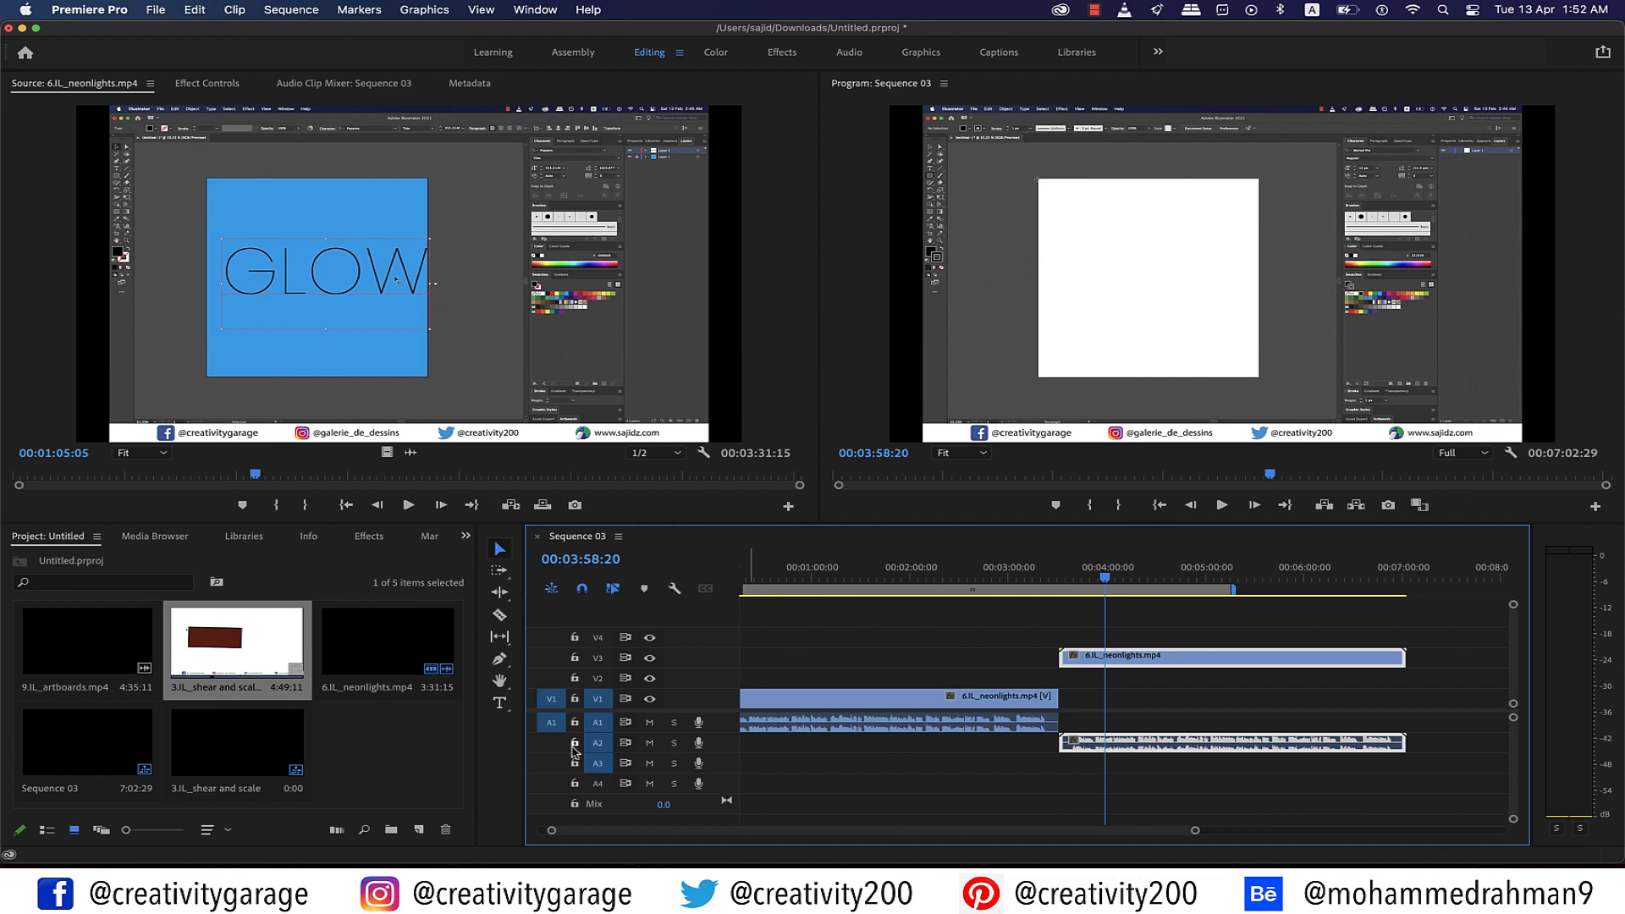
Step: Lock track A2, move only the second neonlights clip's video from V3 down to V2, and unlock A2
left_click(575, 745)
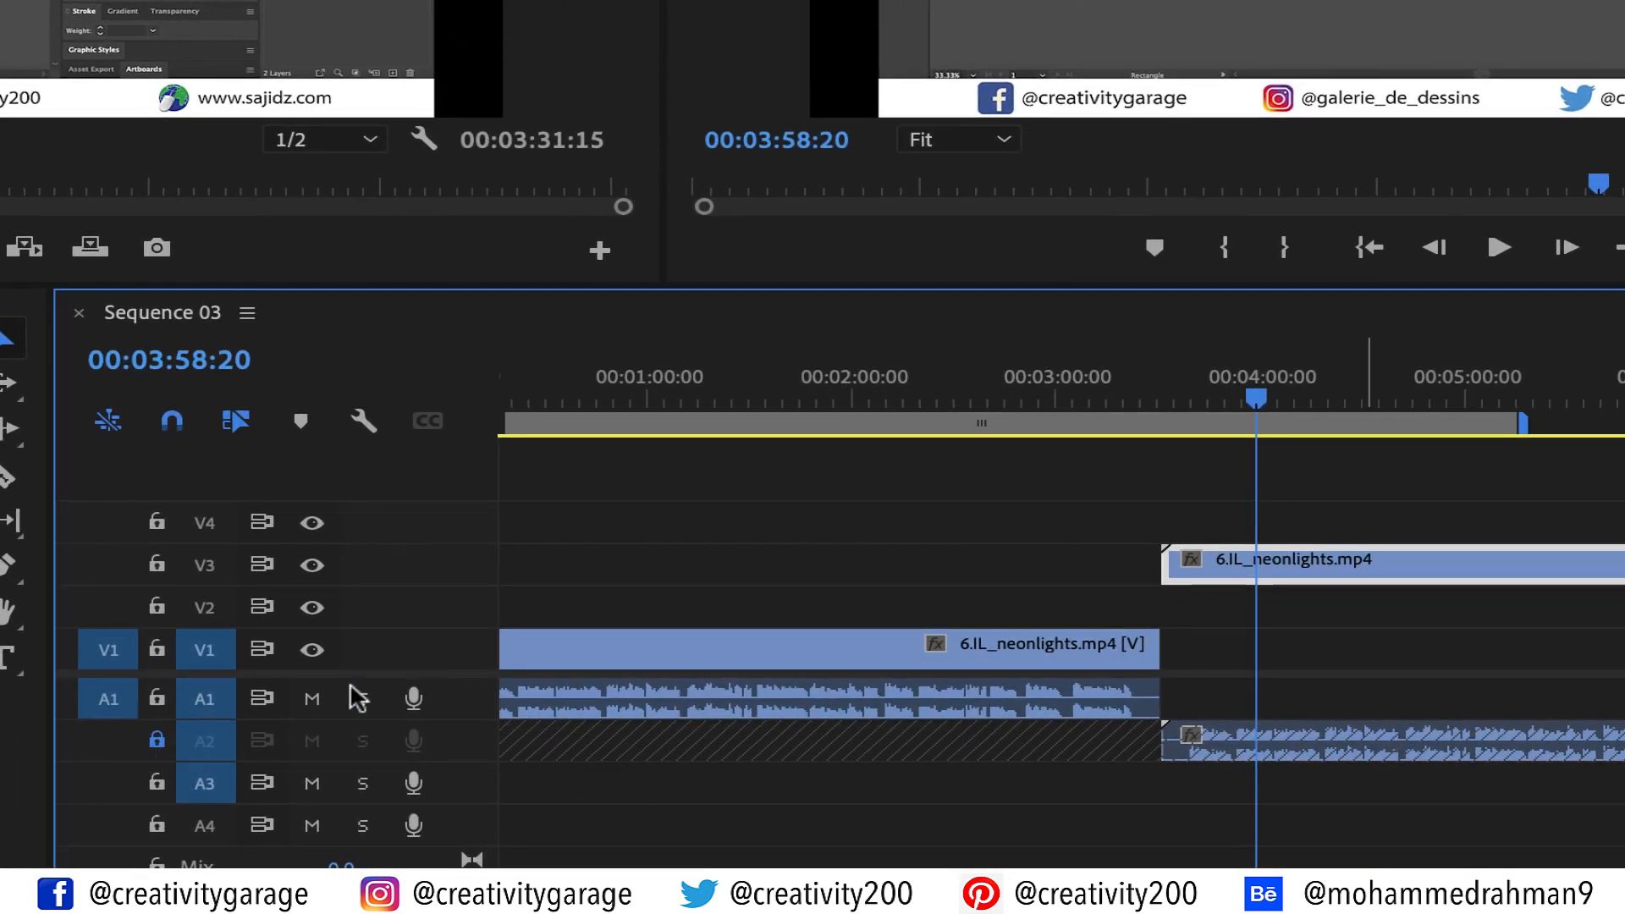
left_click(1106, 436)
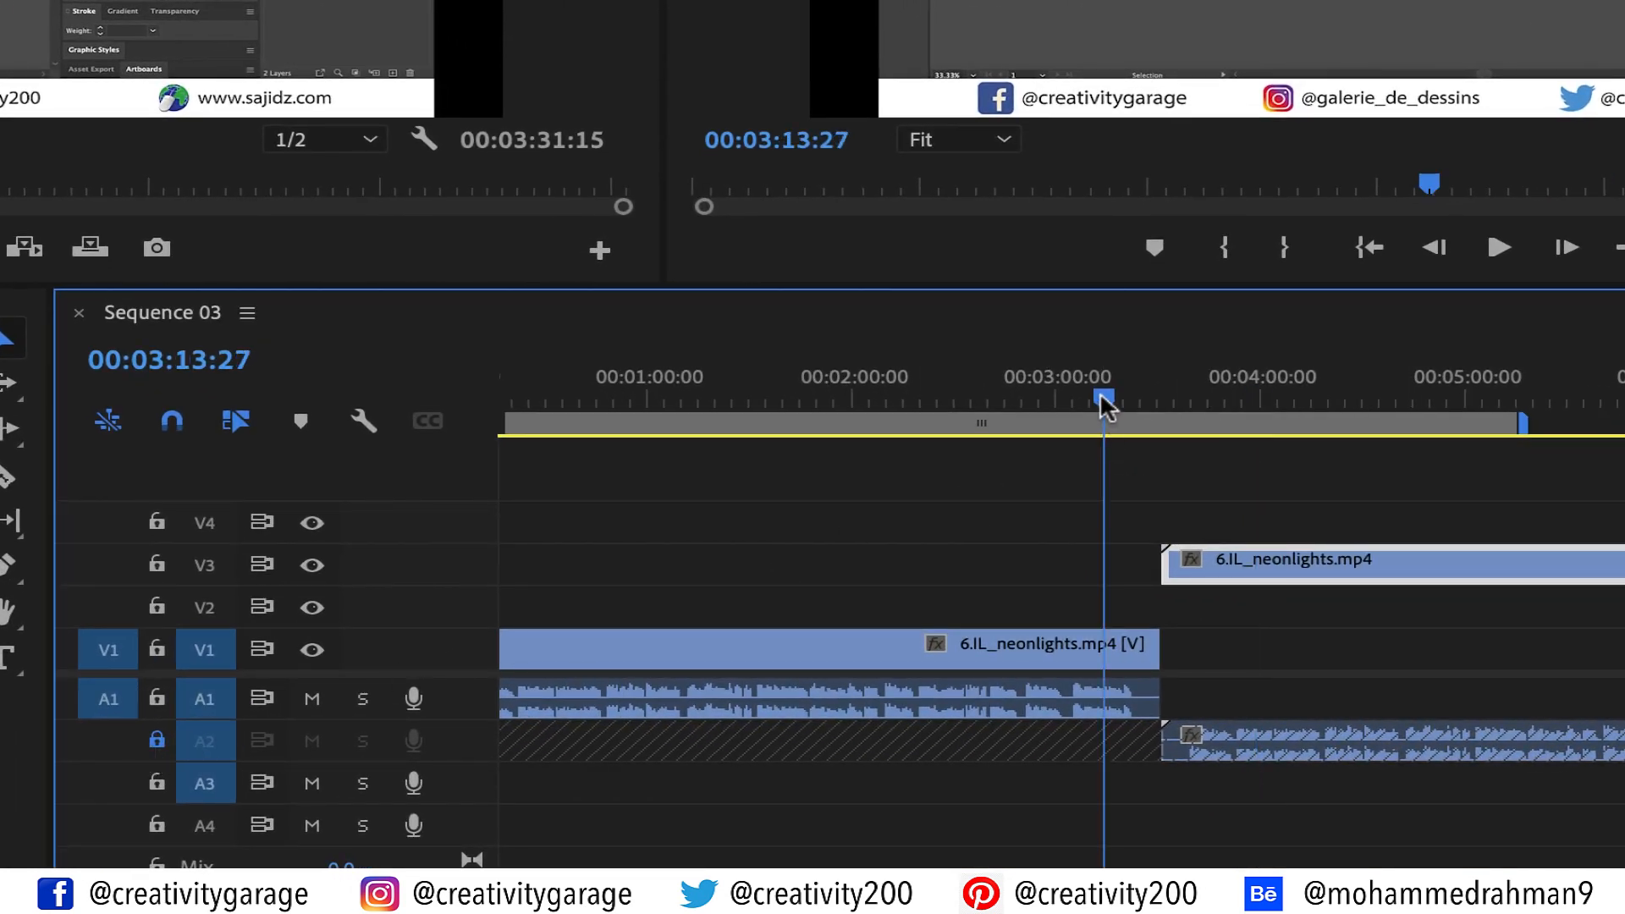
left_click(1230, 429)
left_click(1443, 766)
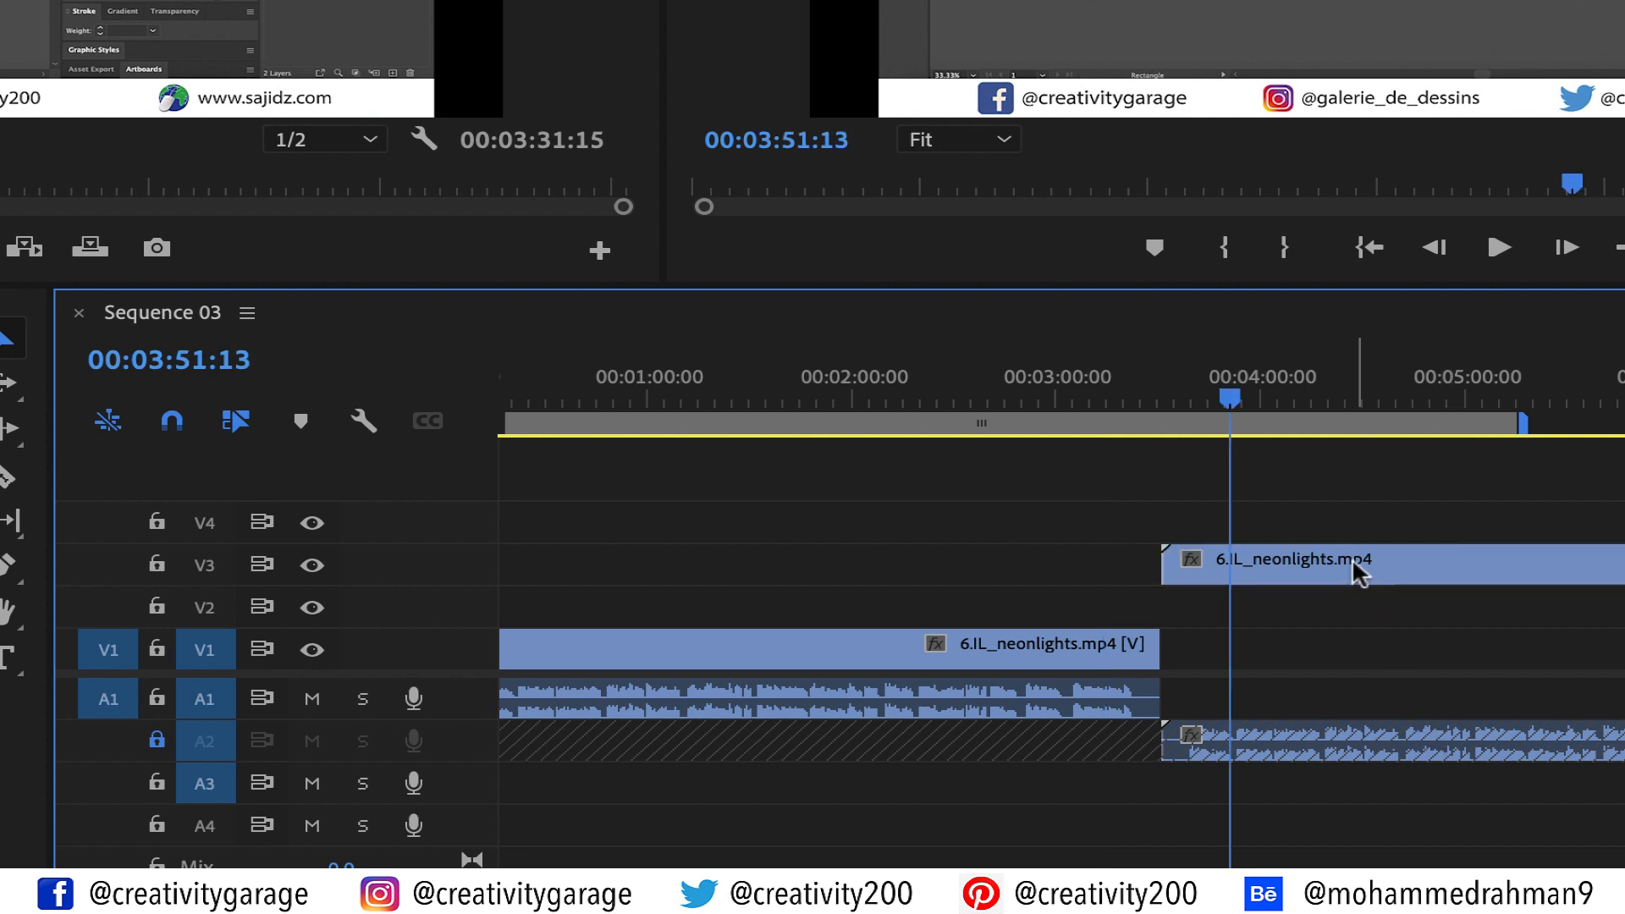
left_click_drag(1357, 569, 1352, 611)
left_click(1325, 756)
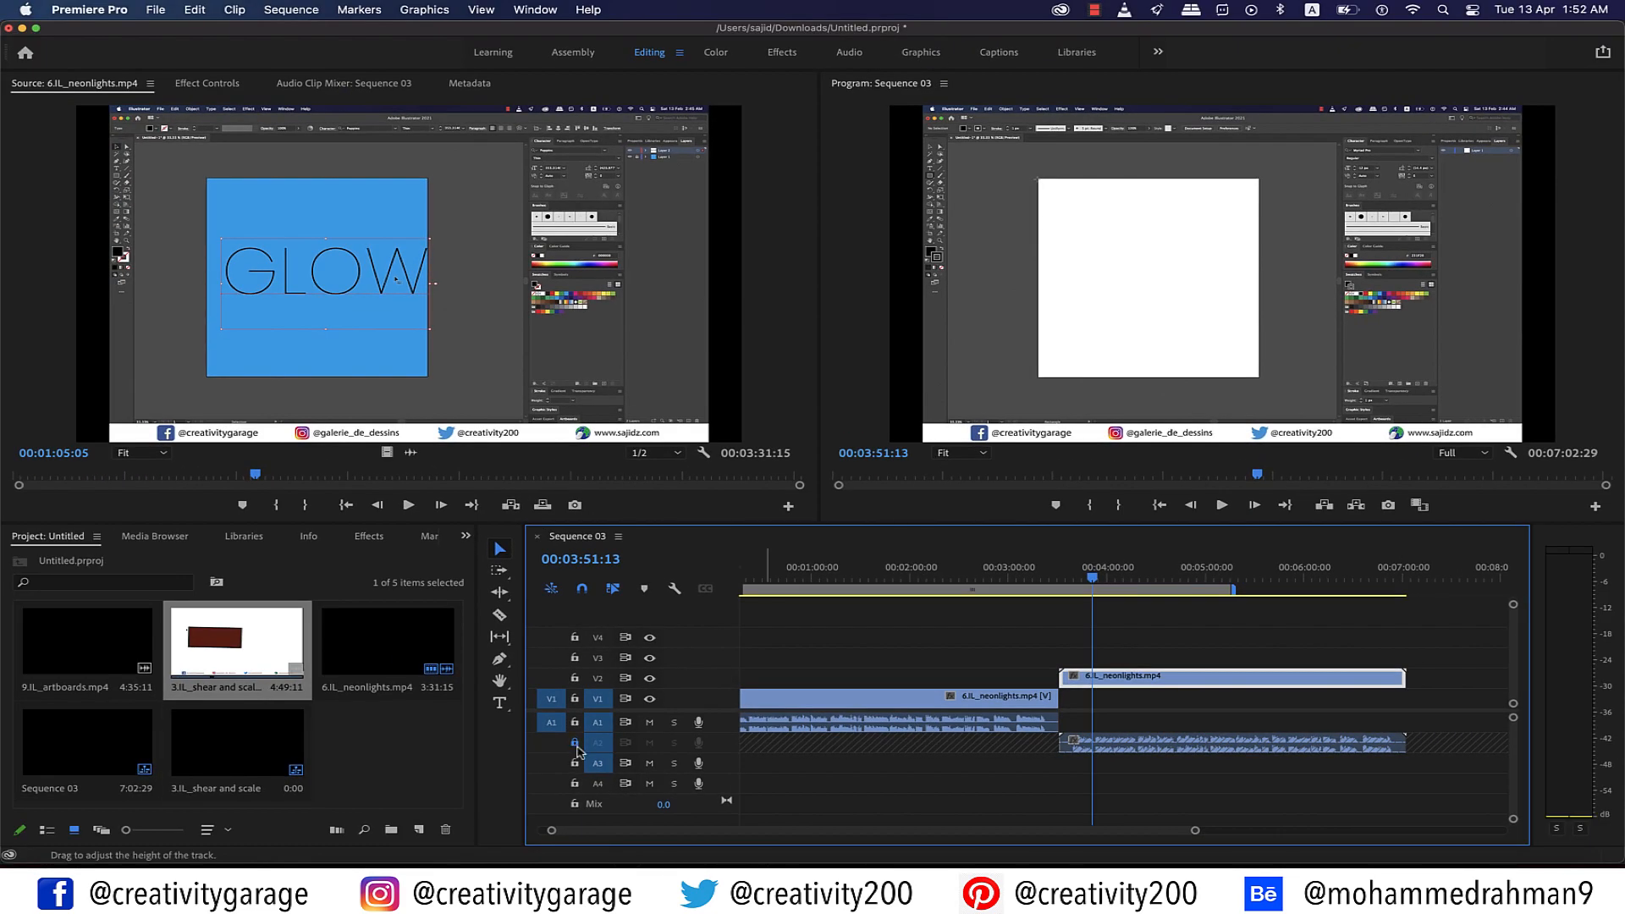
left_click(575, 743)
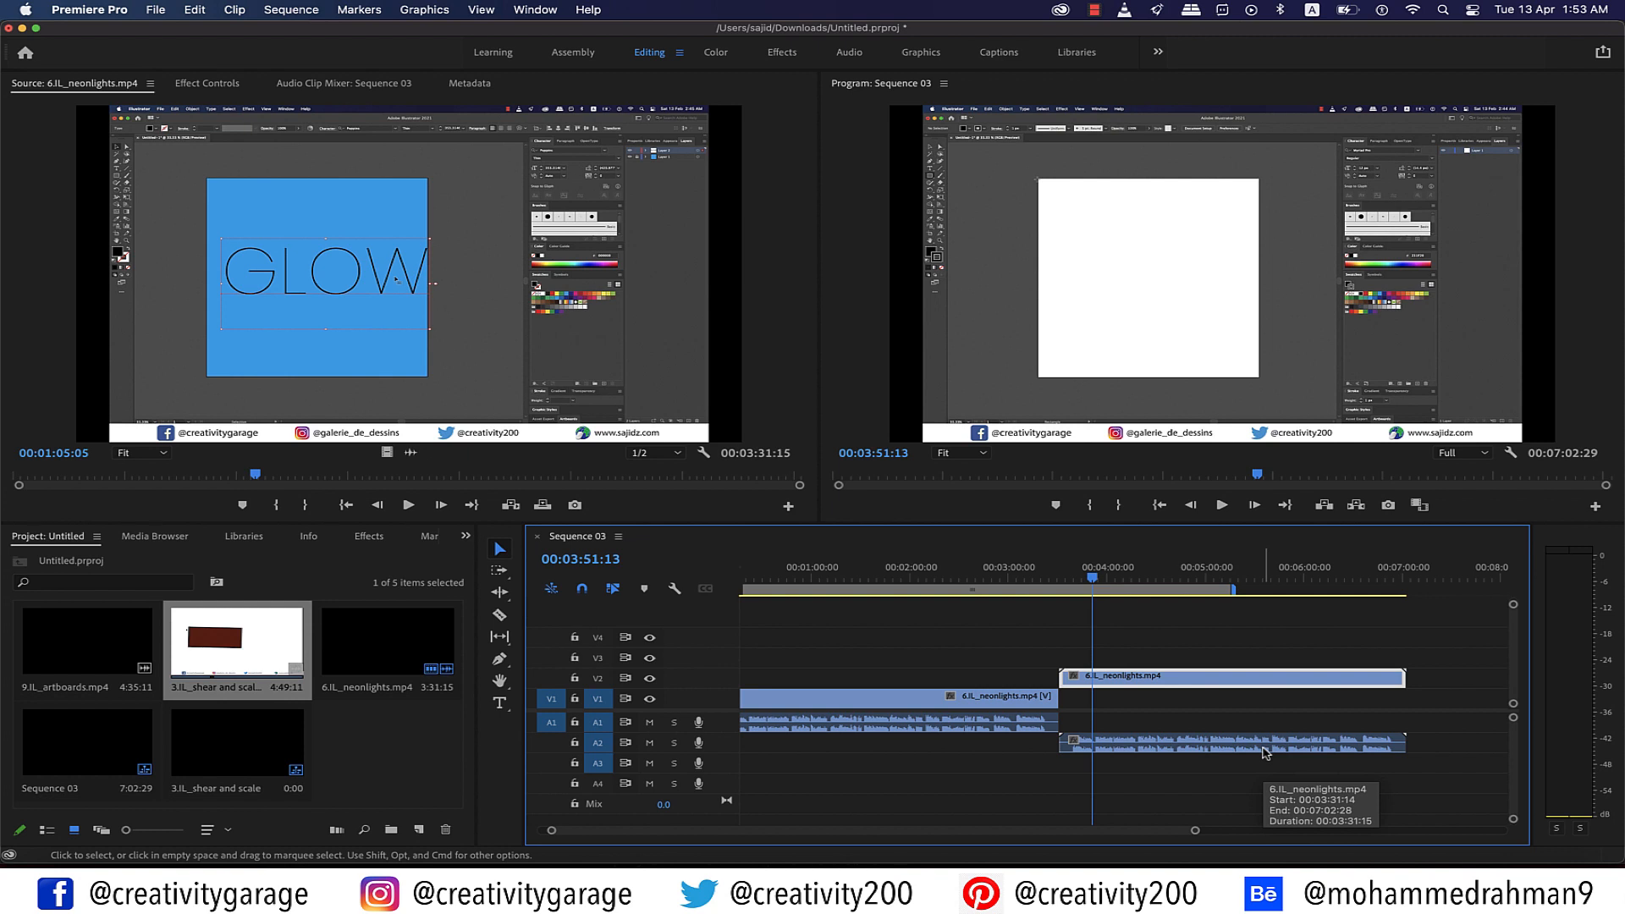
Step: Increase the heights of tracks V1 and A1, and move the playhead to 00:02:22:15
left_click_drag(719, 690, 719, 638)
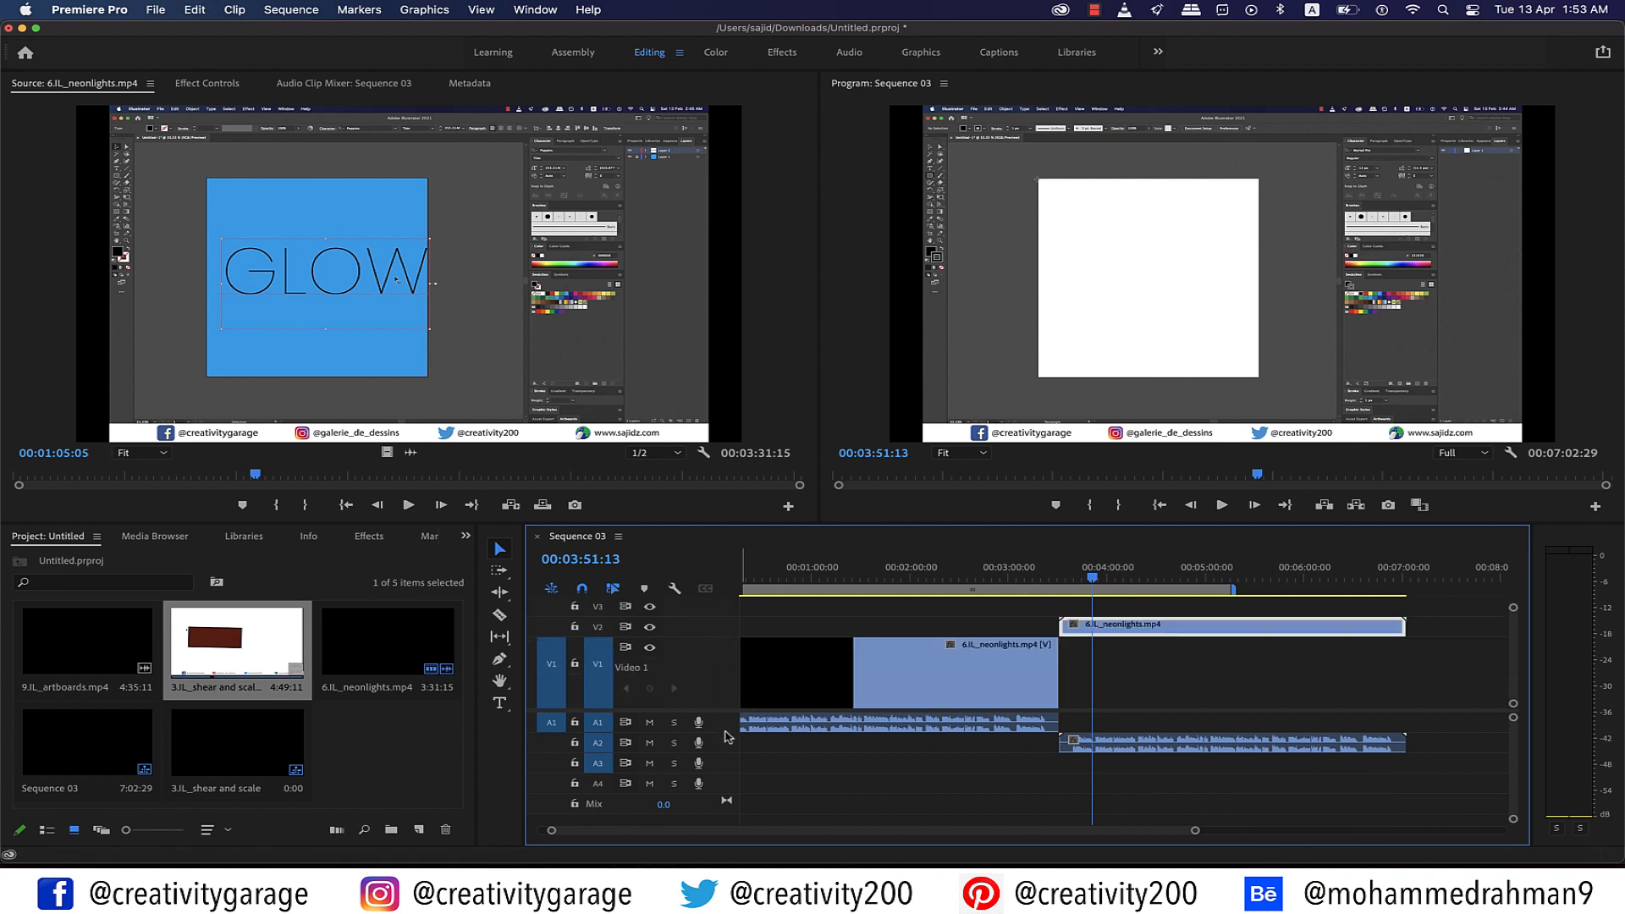
left_click_drag(725, 733, 725, 780)
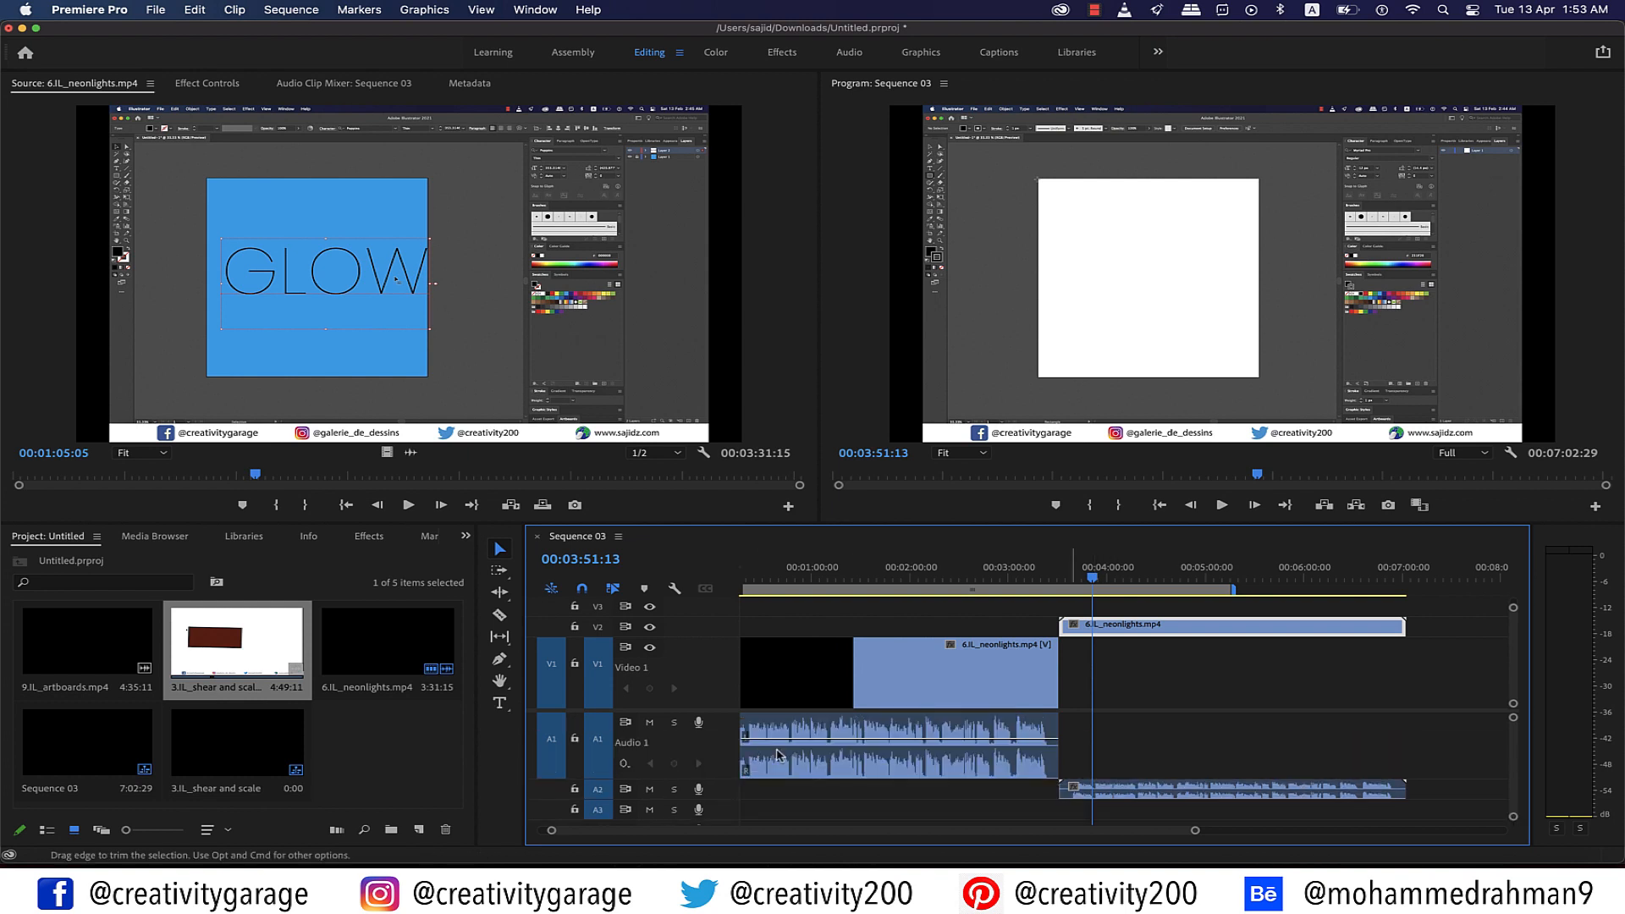
left_click_drag(1094, 579, 946, 582)
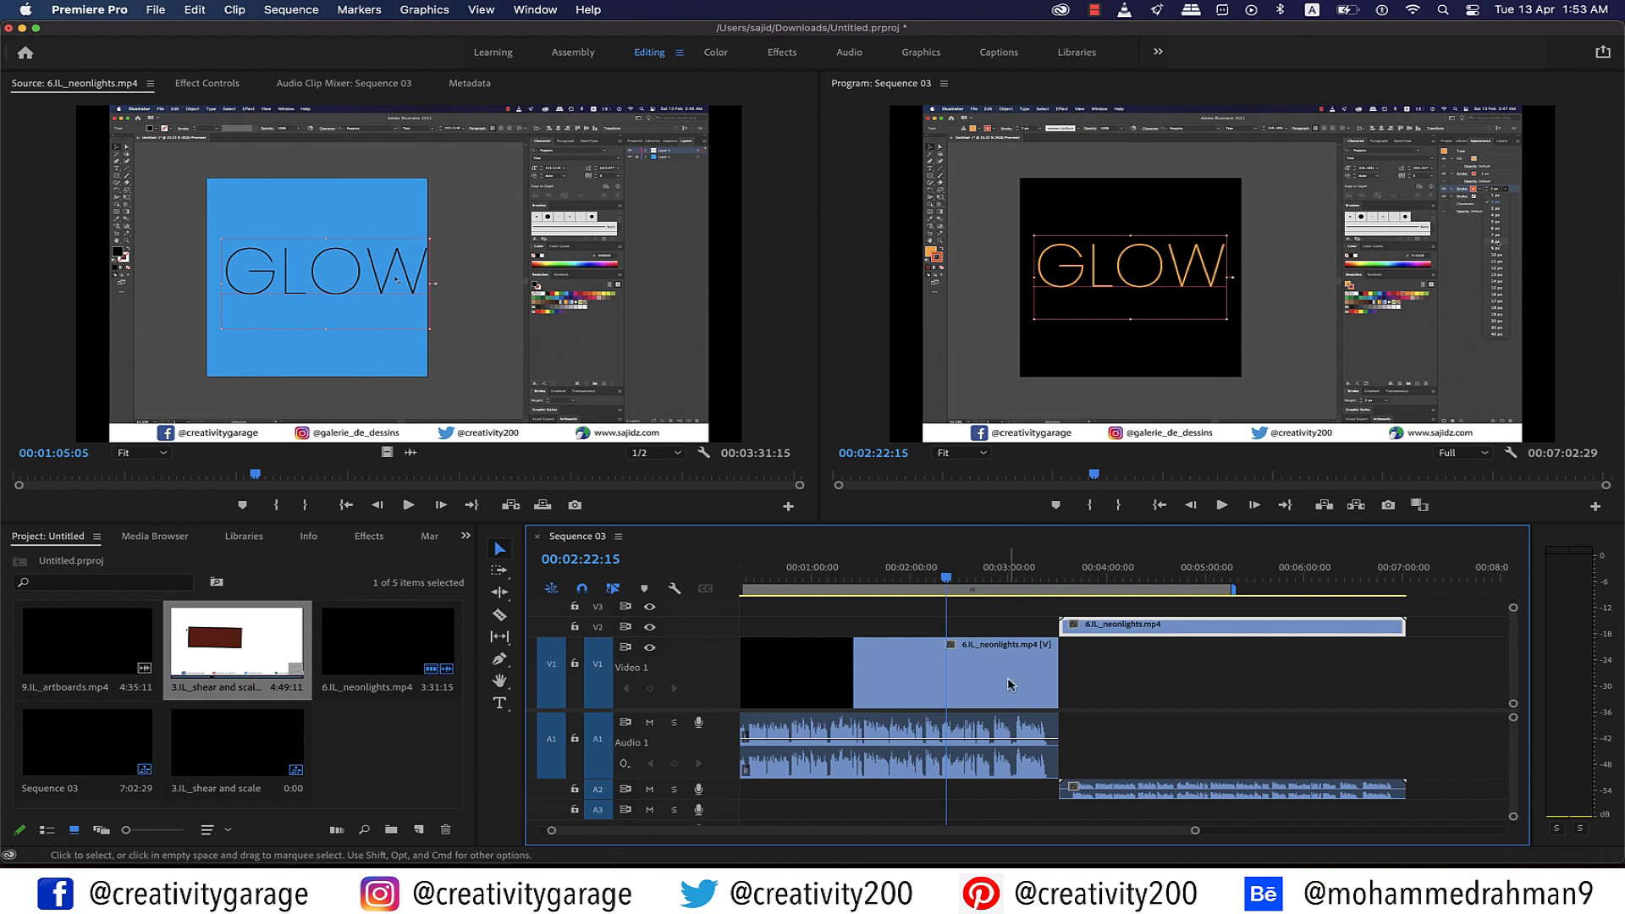
Step: Maximize the timeline panel and increase the height of track A1 further
key("grave")
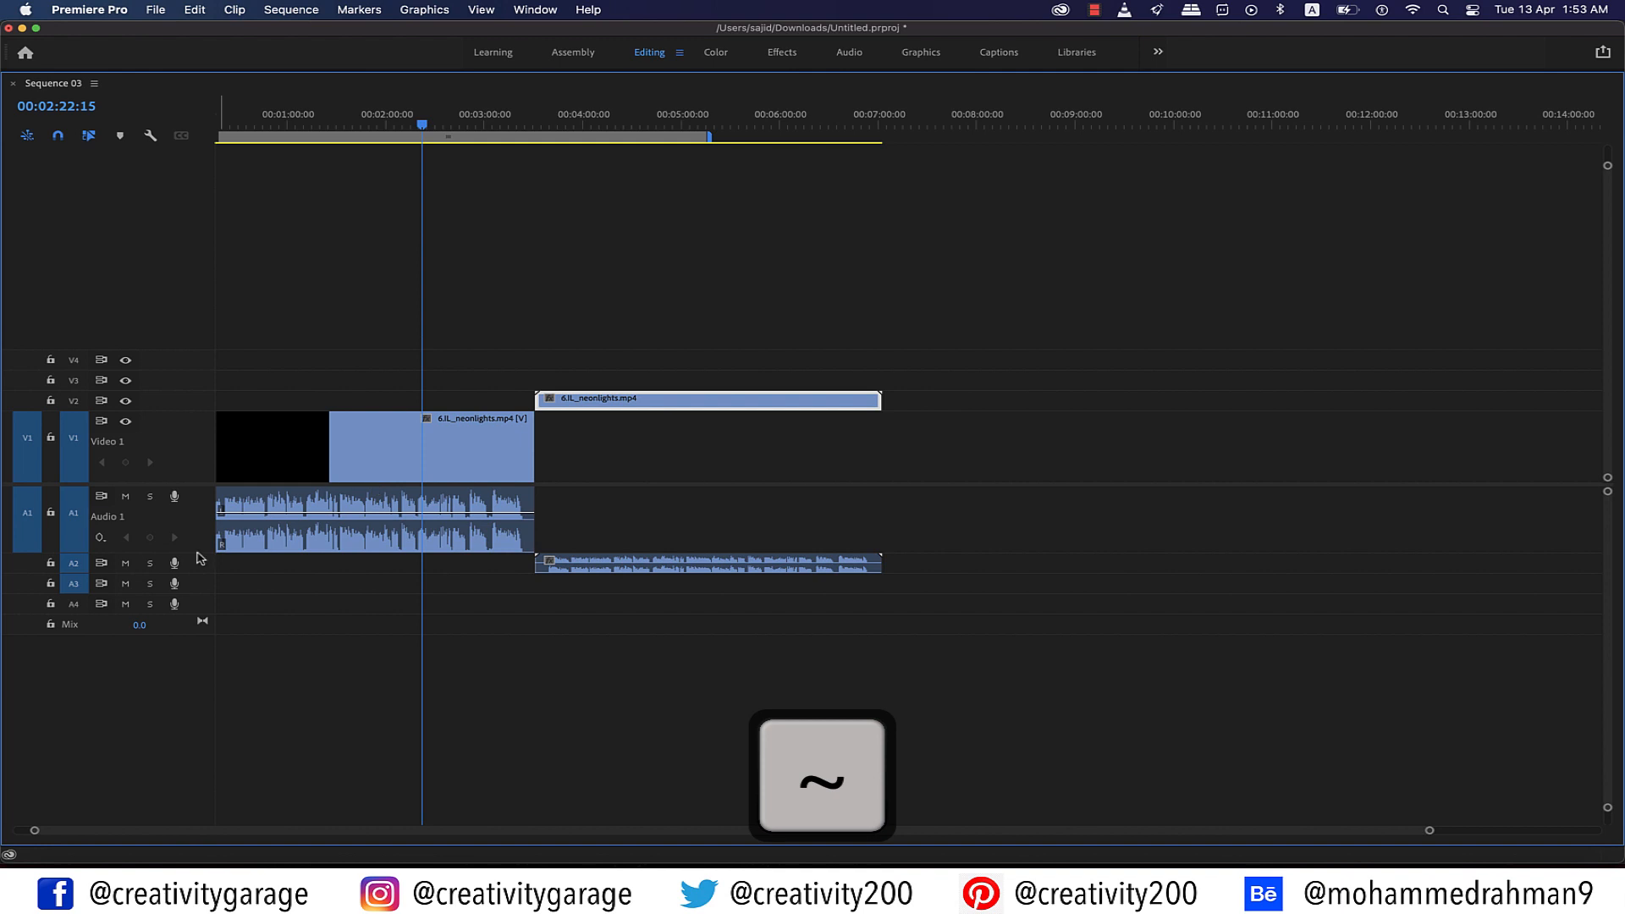
left_click_drag(196, 554, 196, 600)
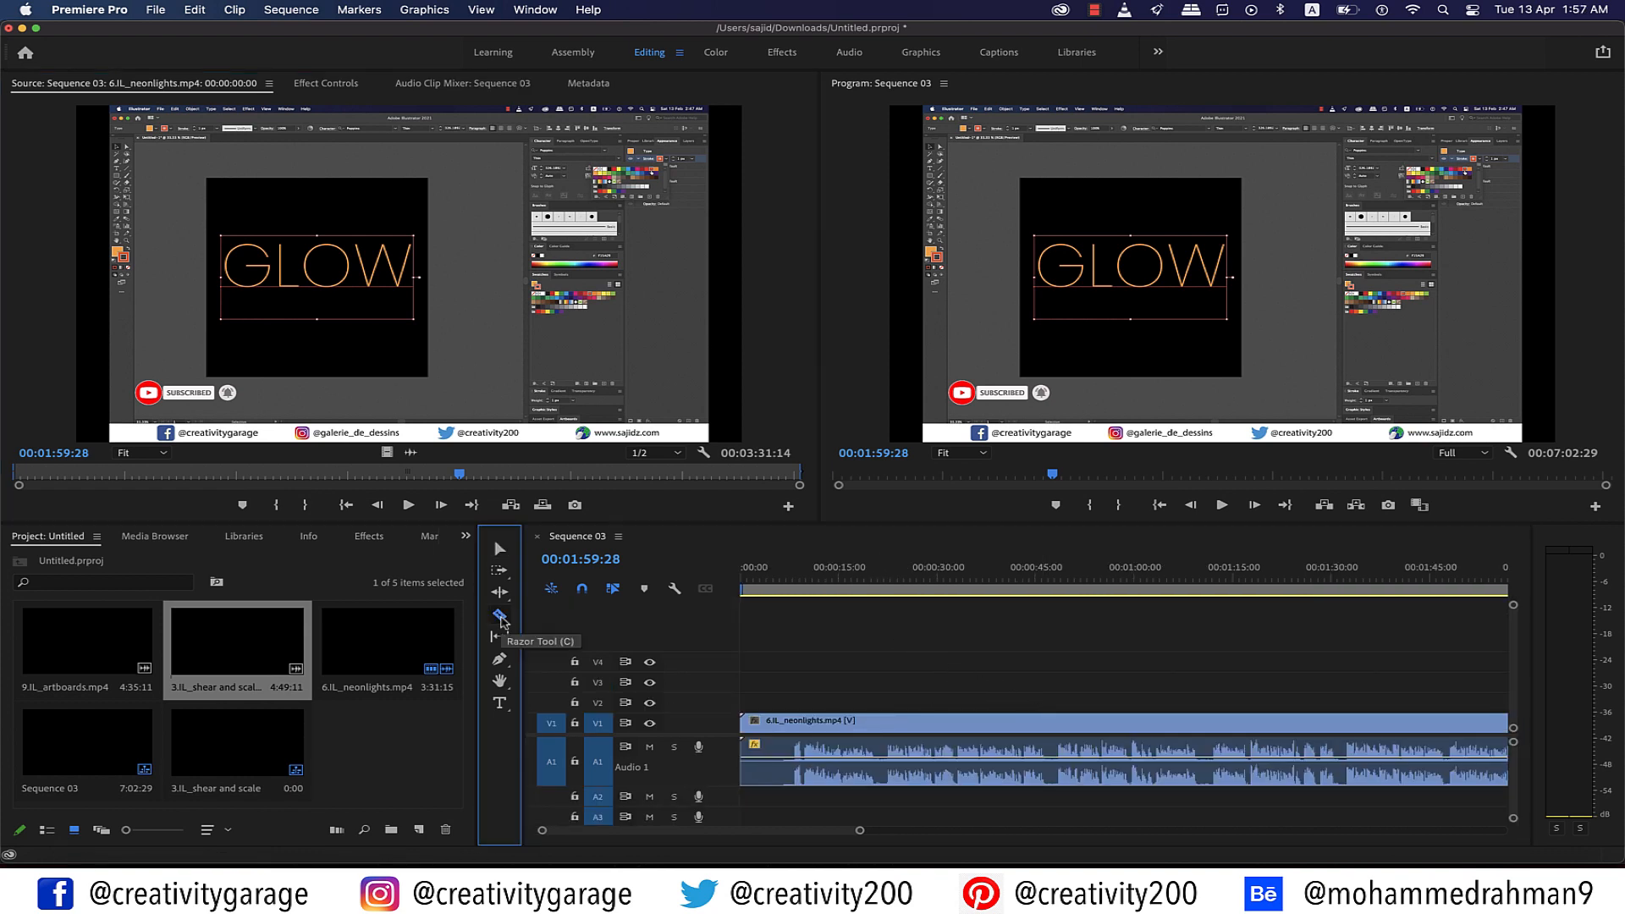
Step: Split the first neonlights clip on V1 and A1 into short segments with the Razor tool, between about 00:00:10 and 00:02:27
key("c")
left_click(805, 722)
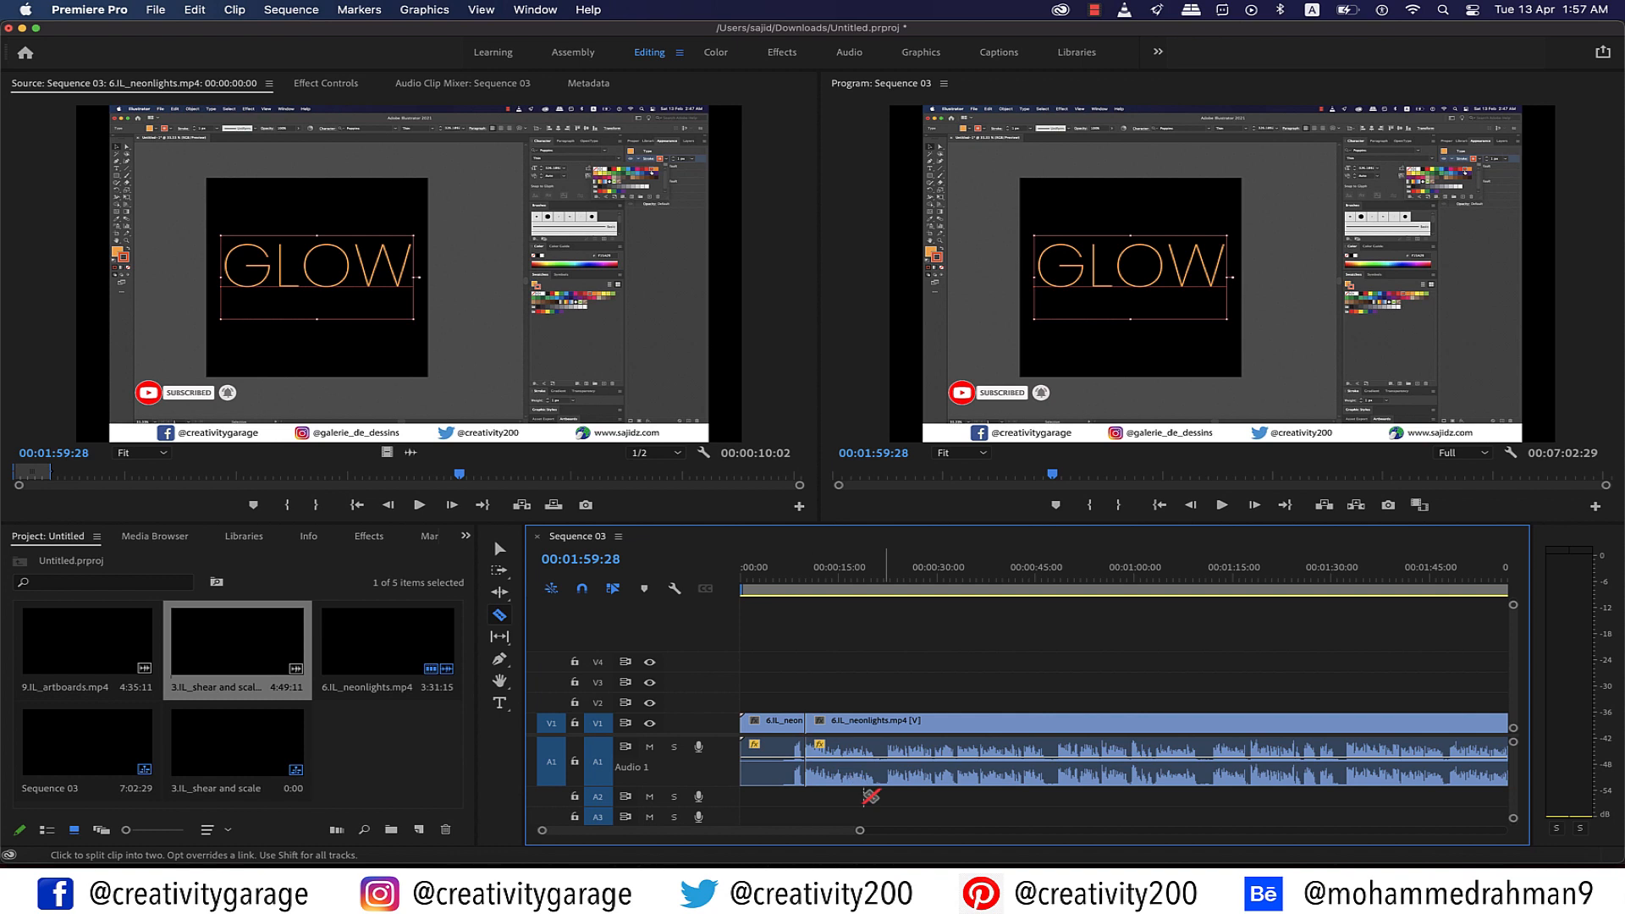
scroll(857, 779, "right", 1)
left_click(872, 722)
left_click(1000, 722)
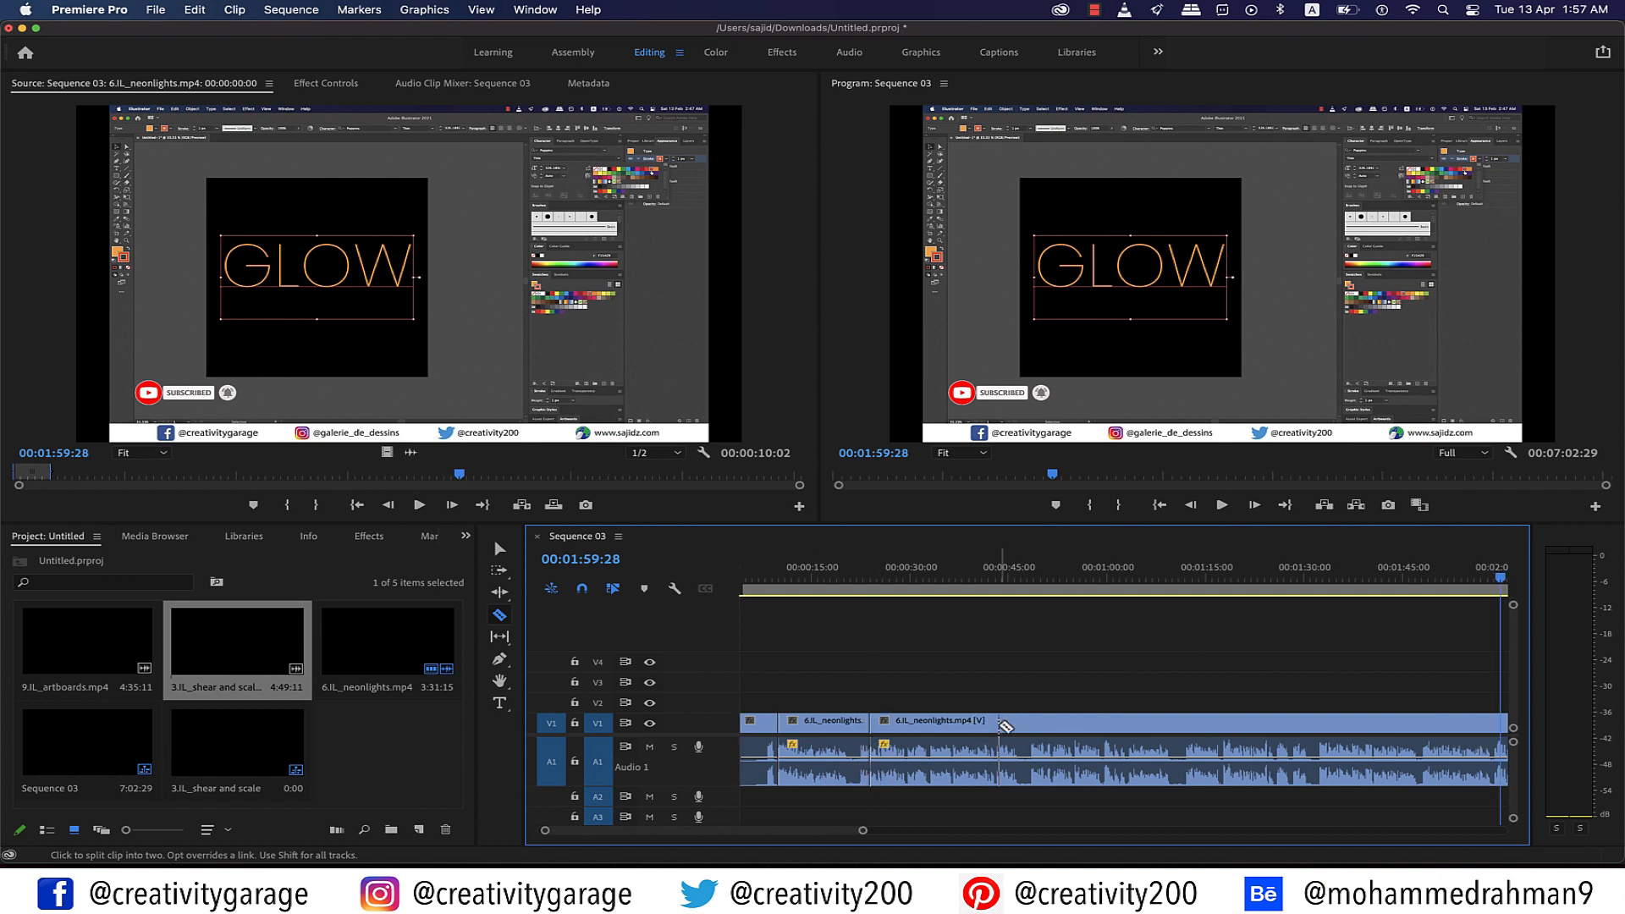
left_click(1076, 723)
left_click(1201, 722)
left_click(1315, 722)
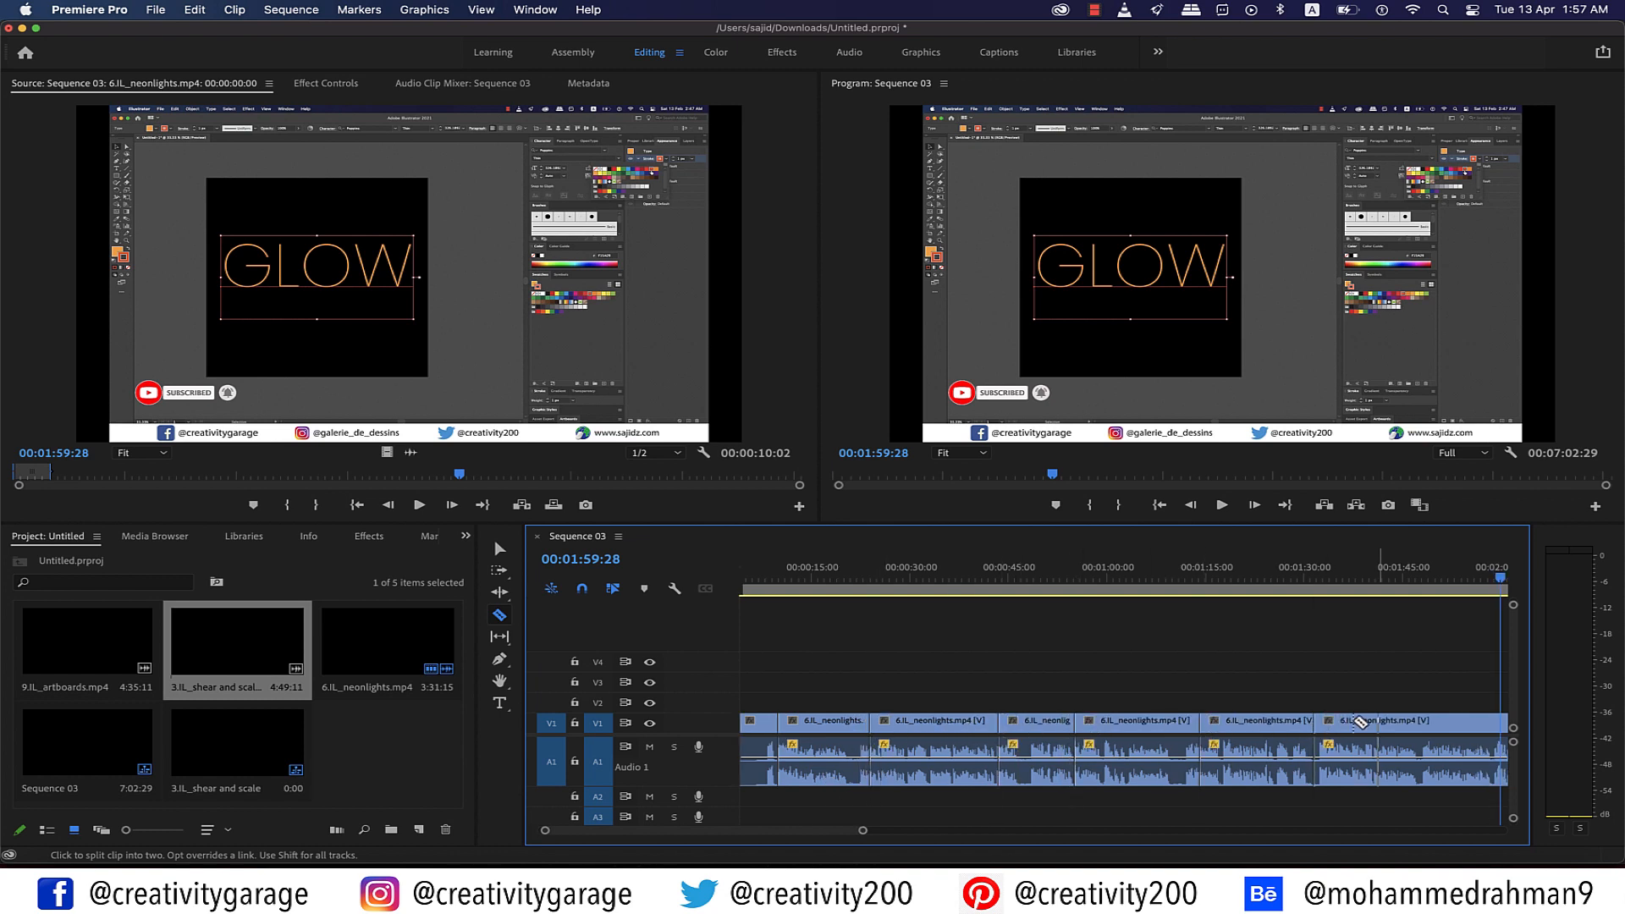
left_click(1387, 723)
left_click(1463, 722)
scroll(1102, 789, "right", 10)
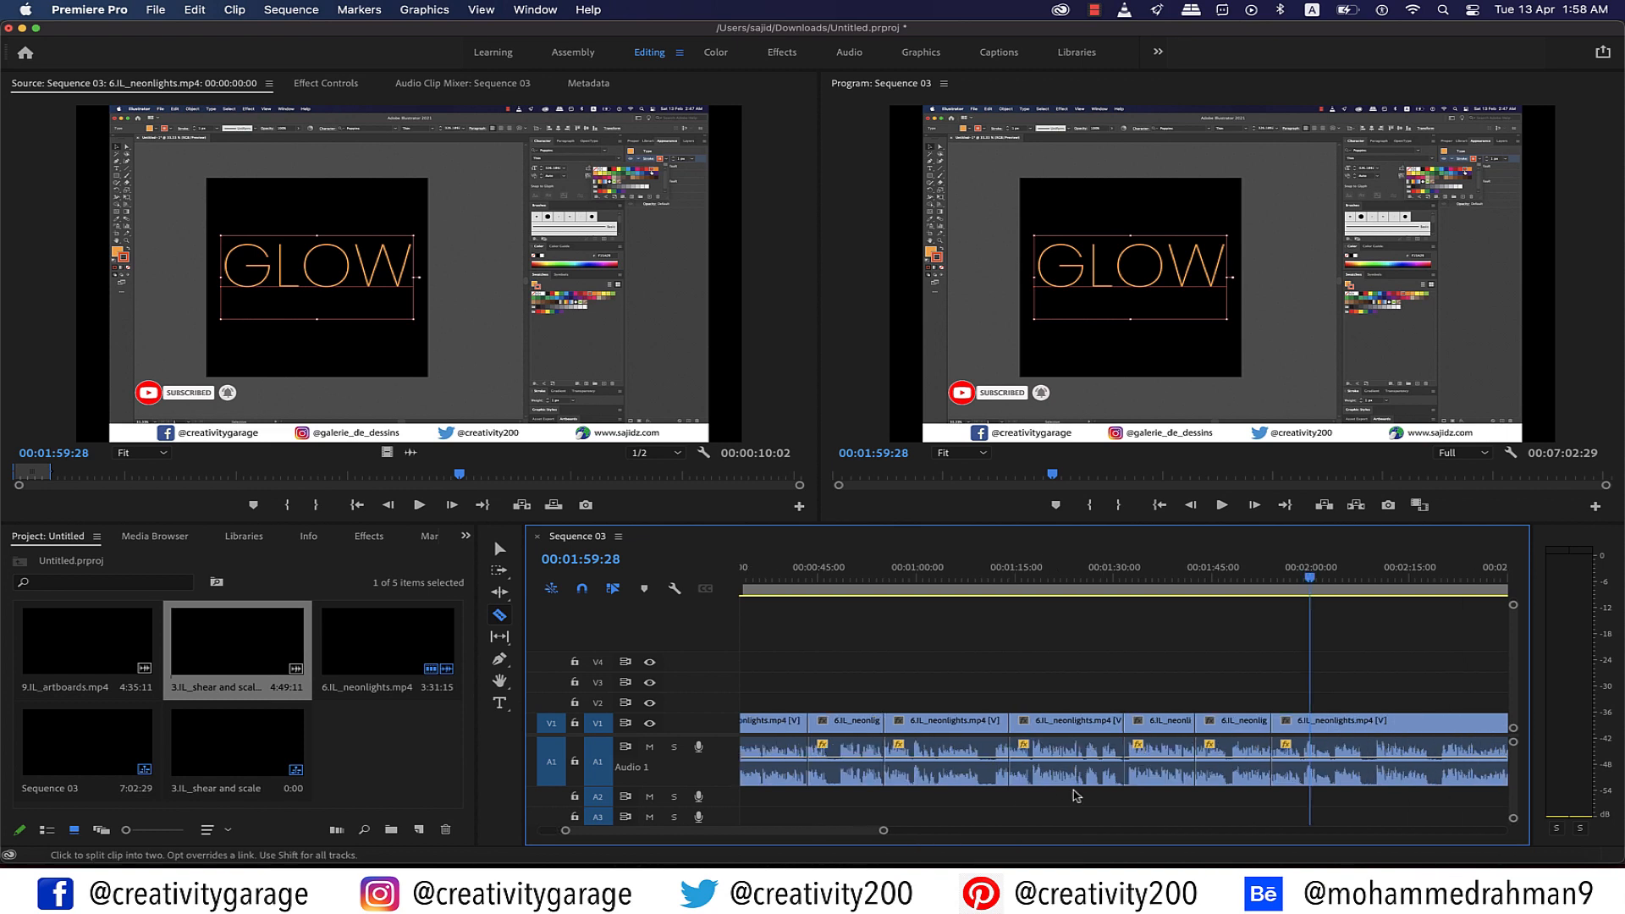
scroll(1380, 730, "right", 20)
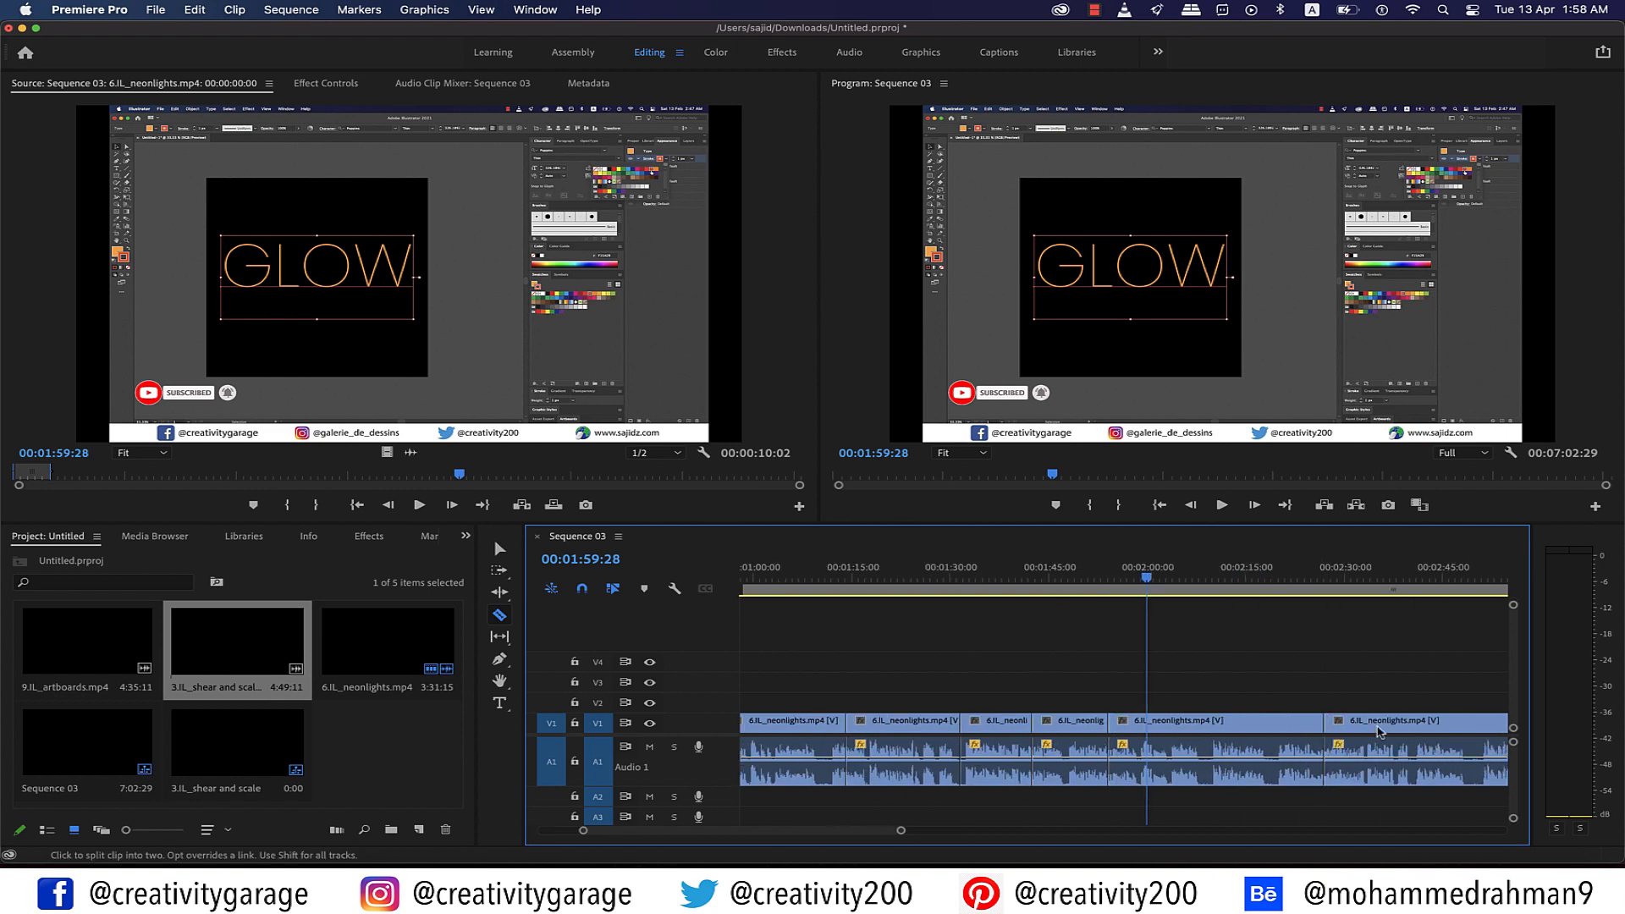
scroll(1276, 738, "left", 20)
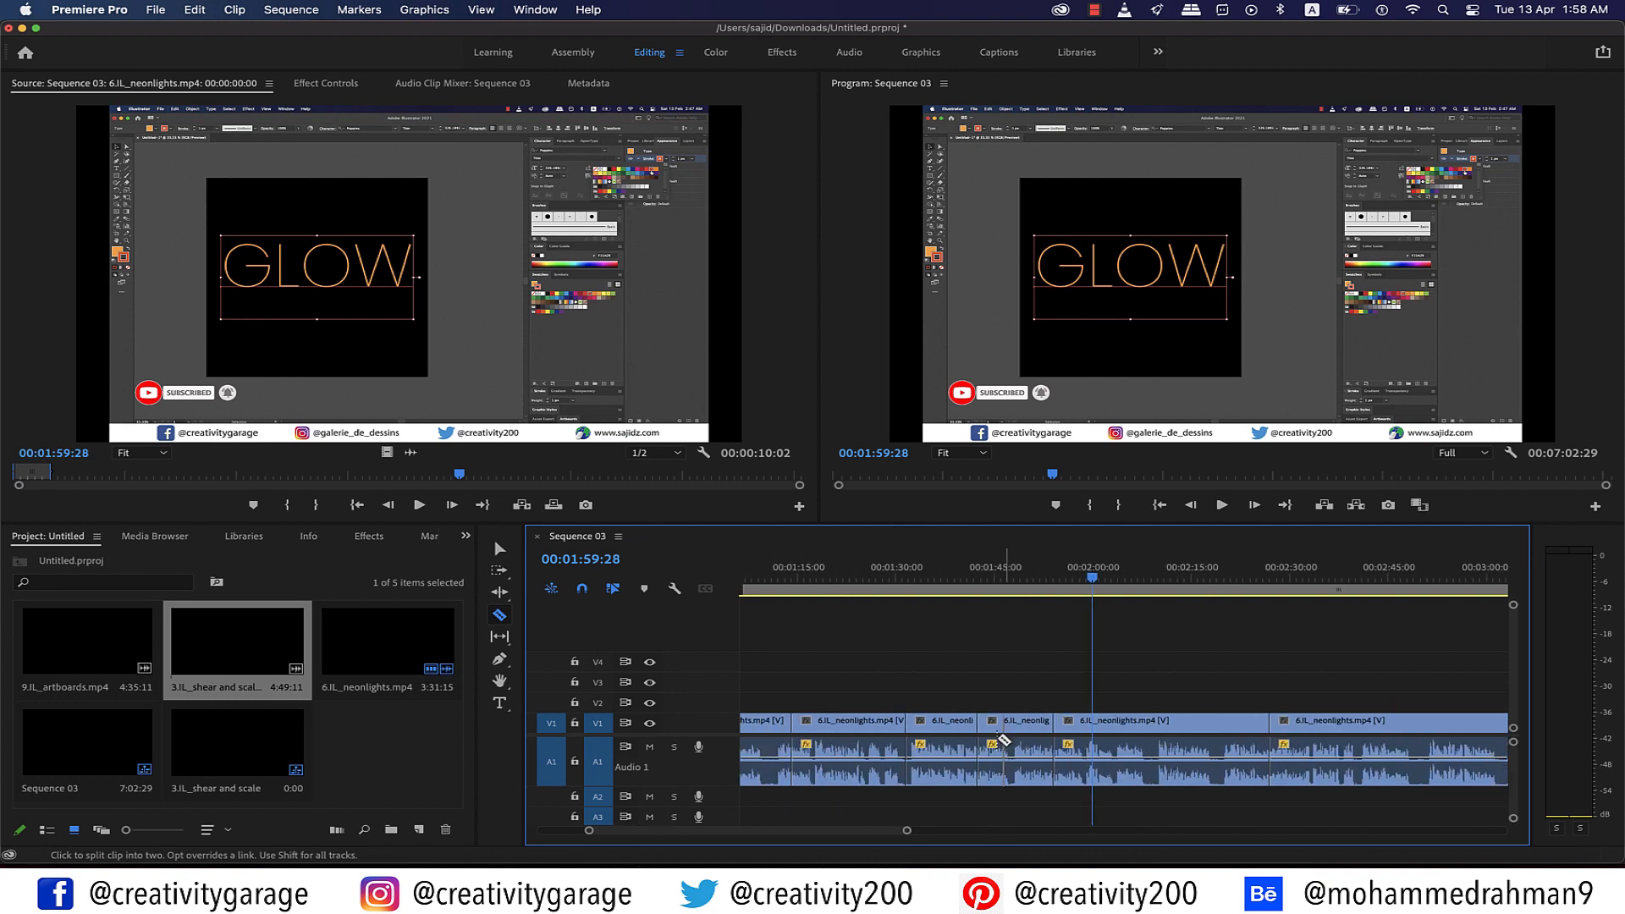
scroll(998, 742, "left", 6)
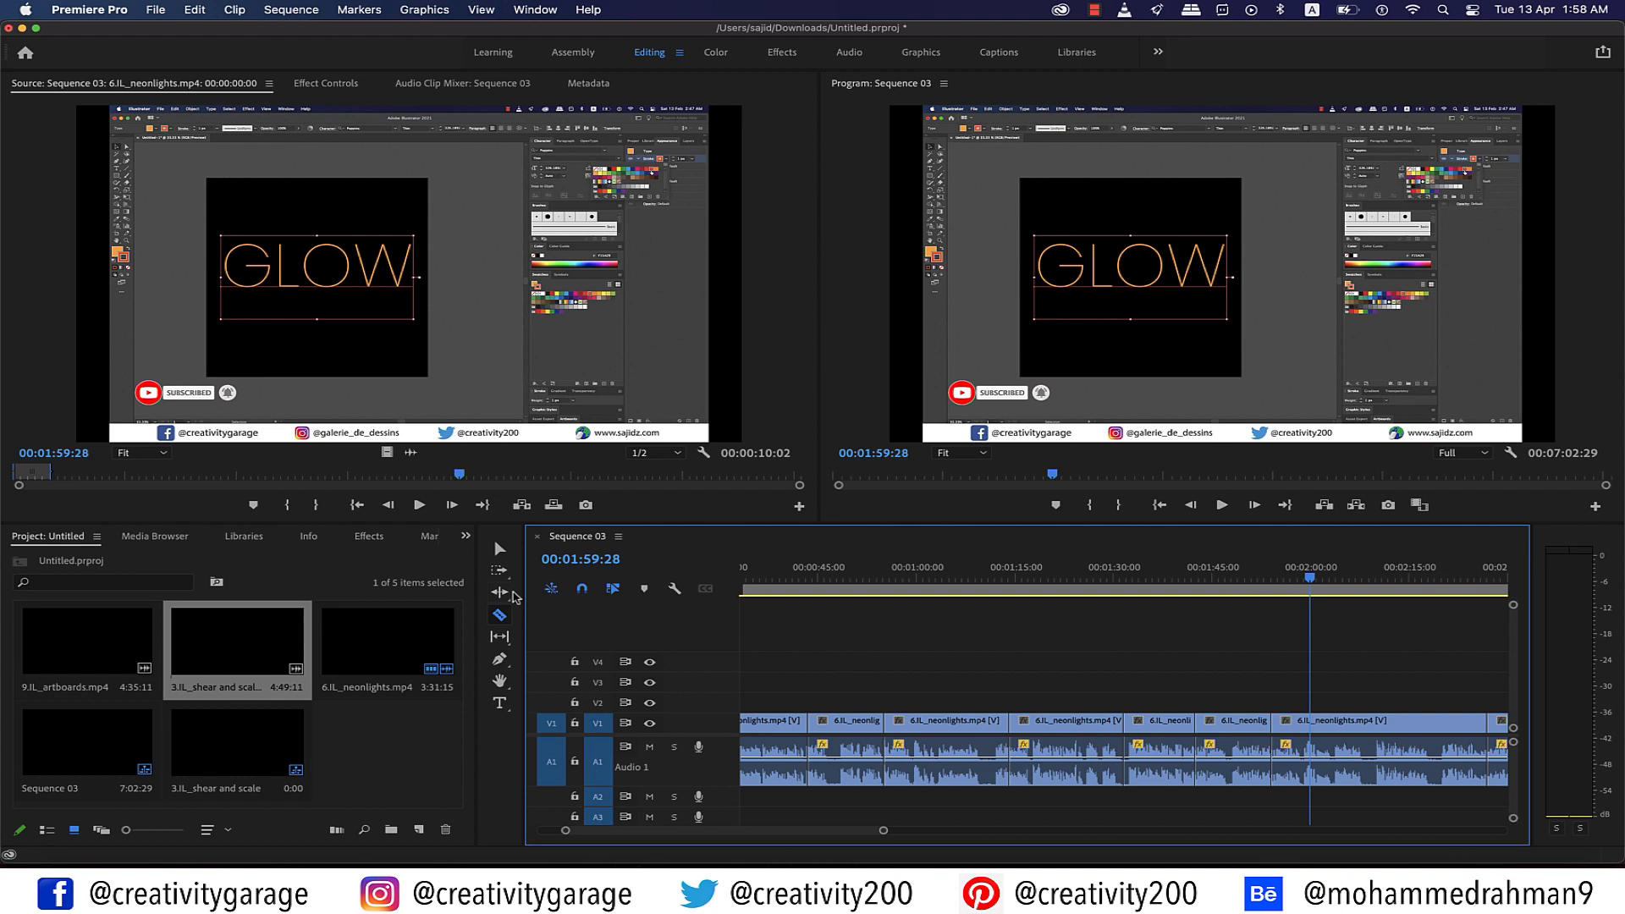
Step: Delete the neonlights segment between about 00:01:14 and 00:01:31 with its audio, using the Selection tool
left_click(500, 552)
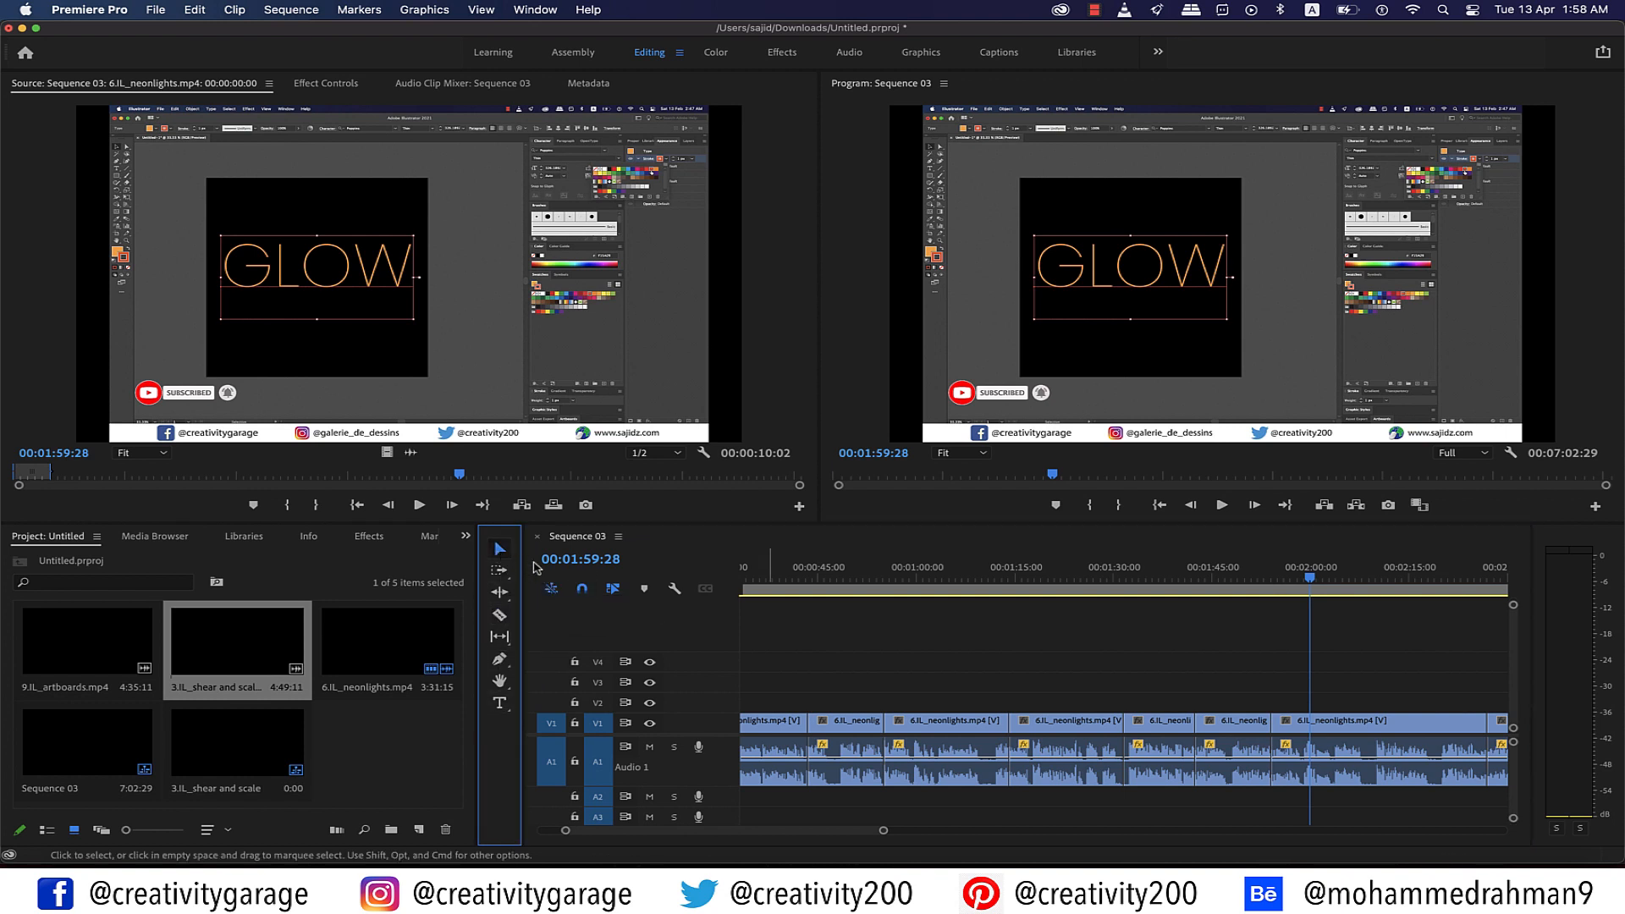
left_click(1080, 729)
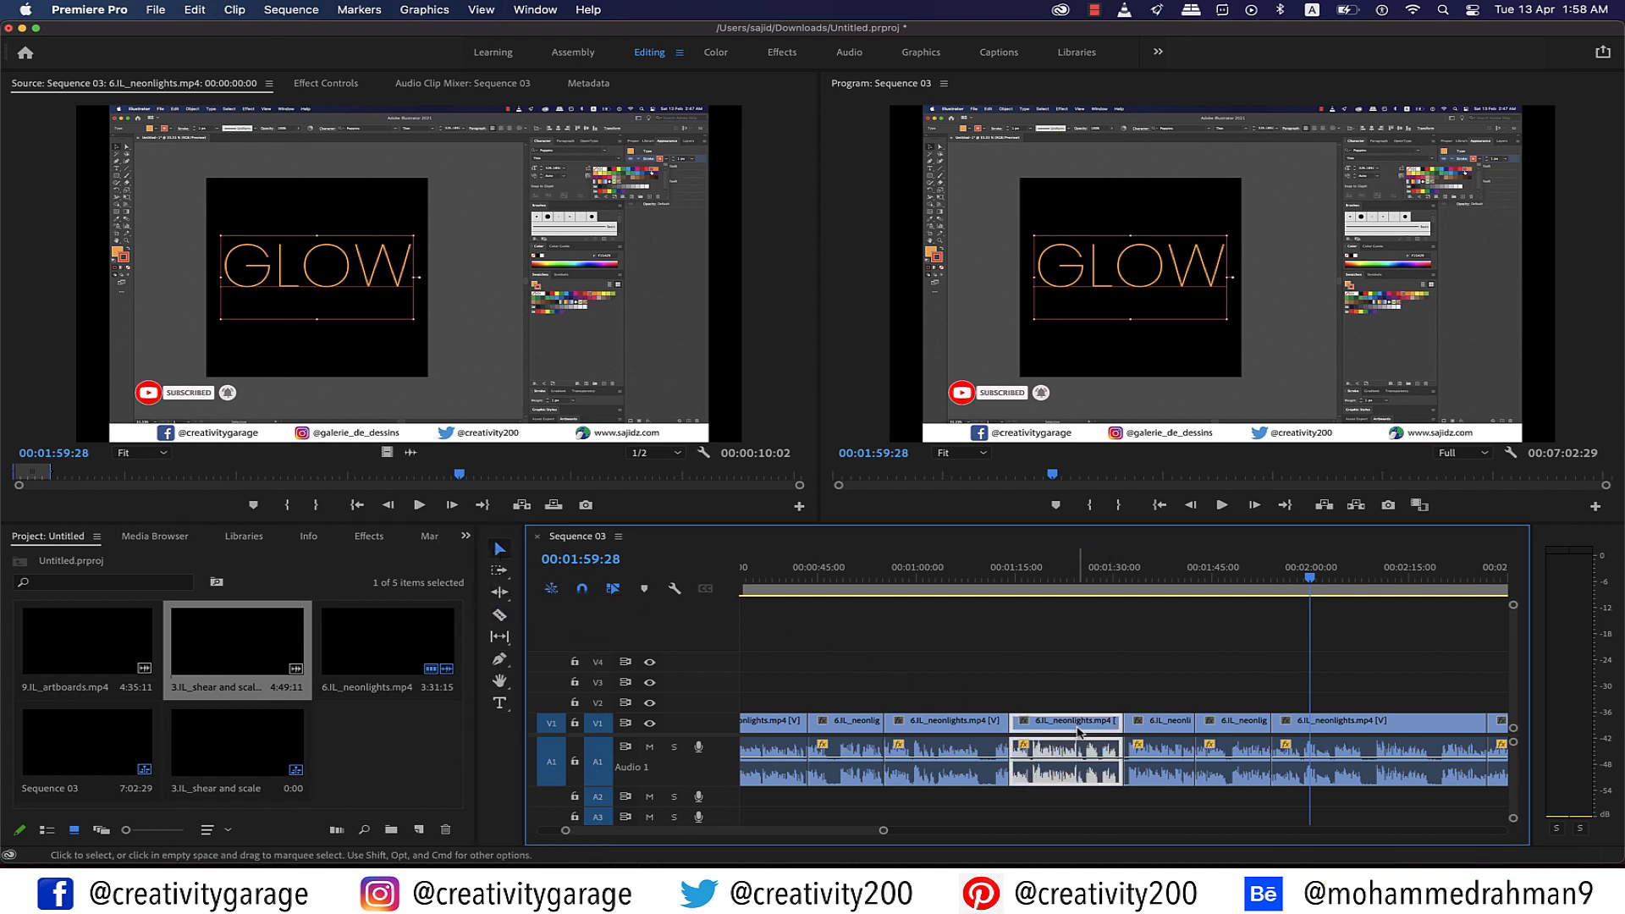
key("Delete")
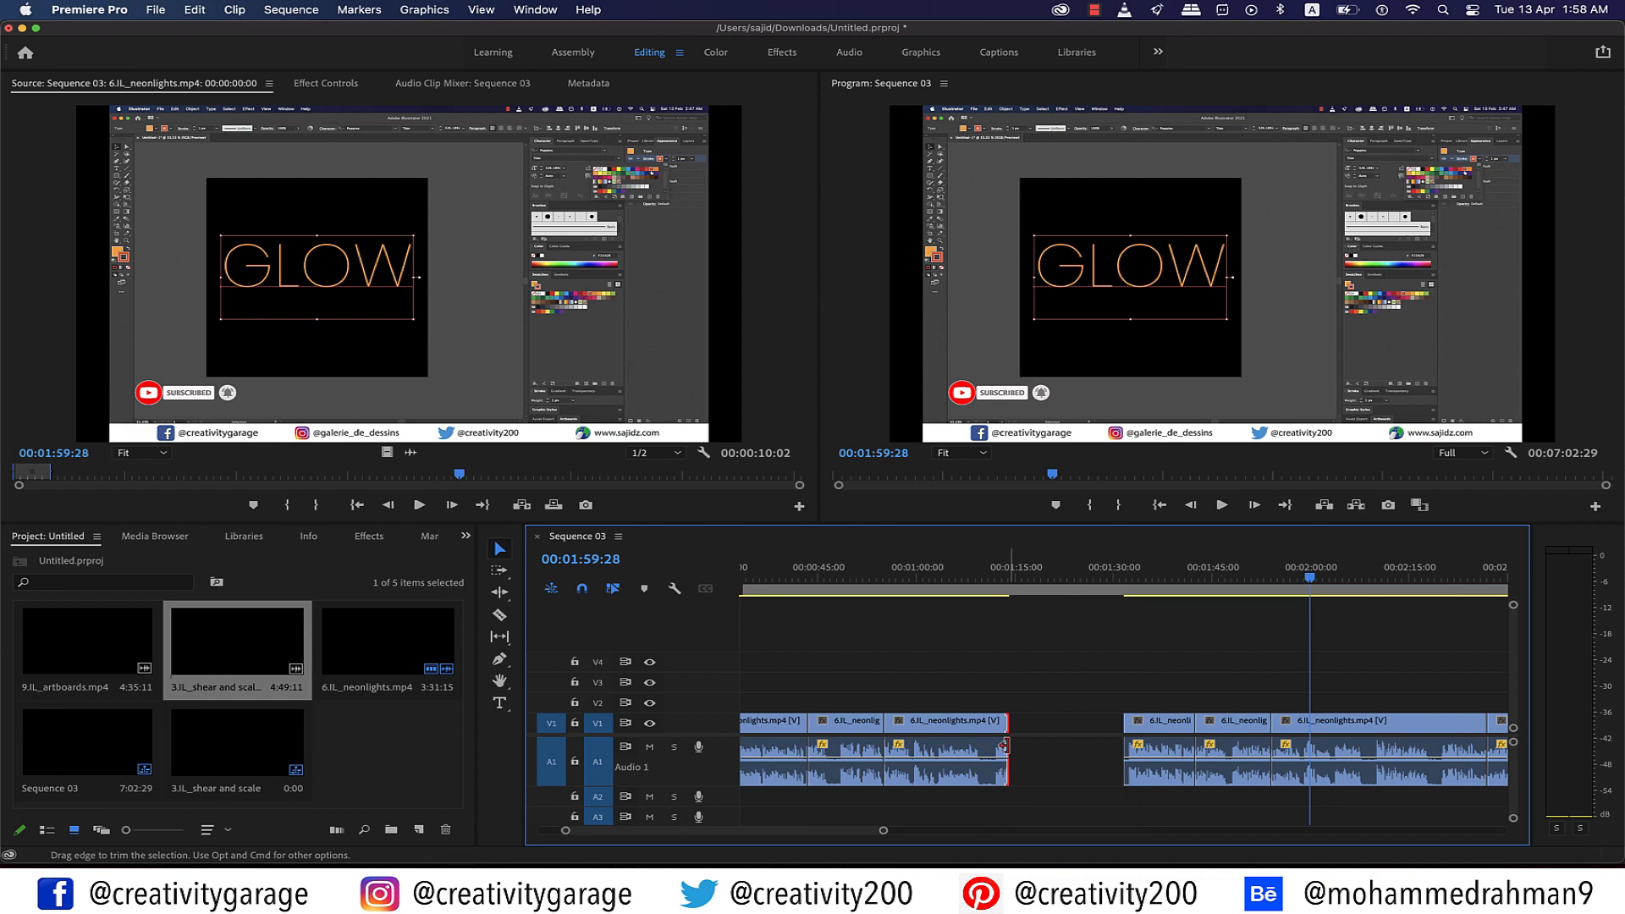
Step: Extend the end of the segment before the gap until it fills the gap, and trim it back to 00:01:04:10
left_click_drag(1006, 746, 1124, 747)
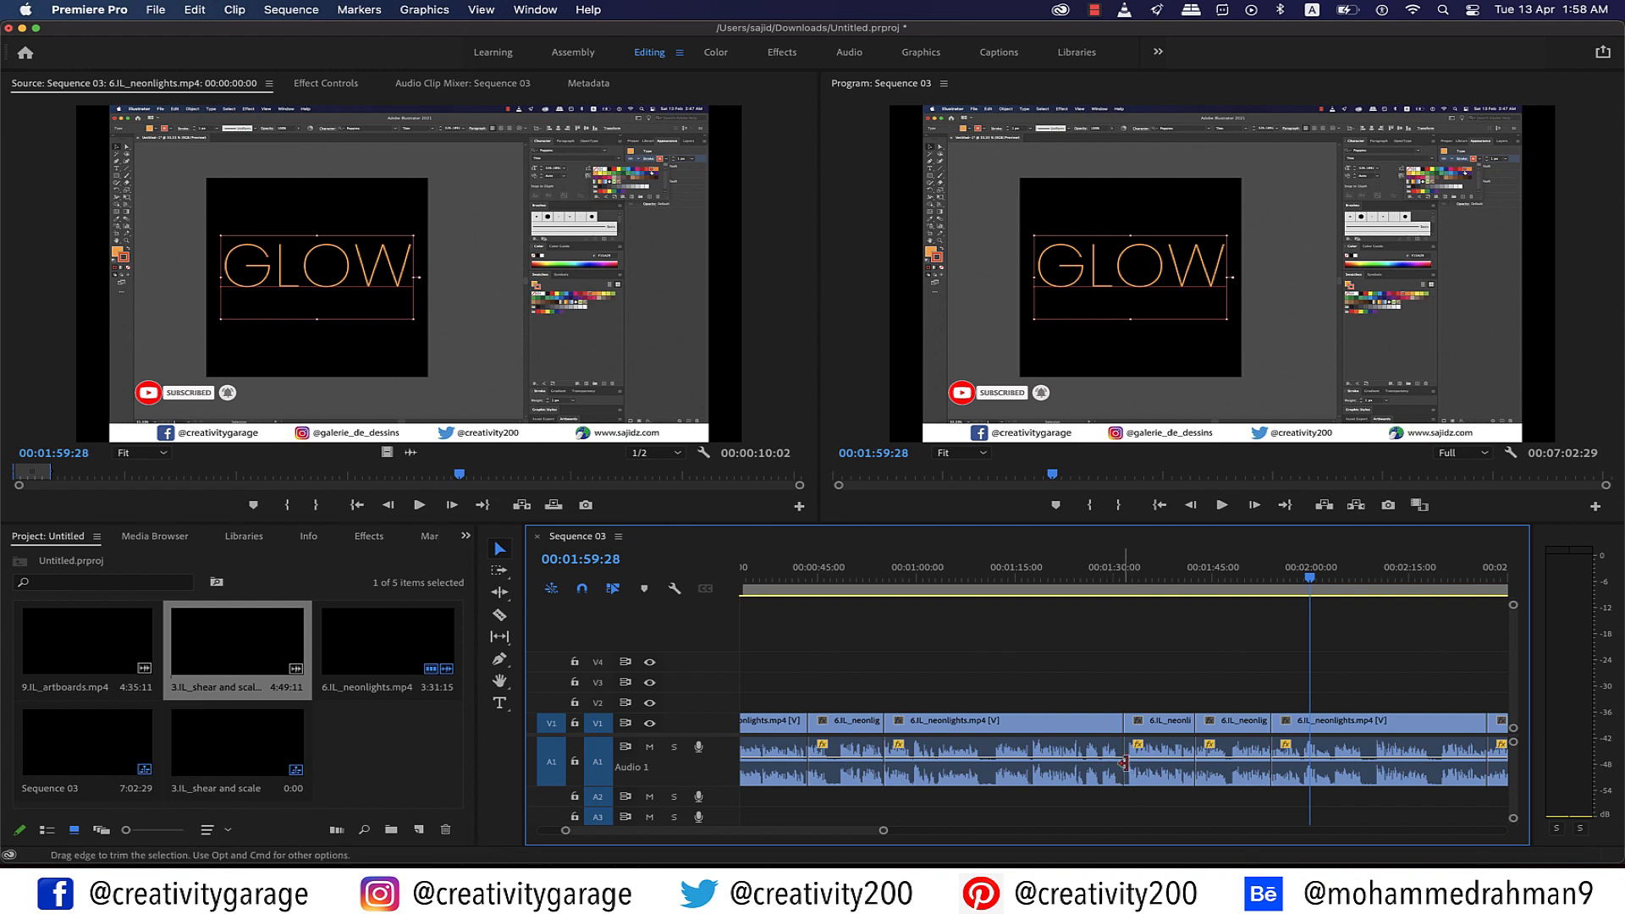
left_click_drag(1123, 730, 944, 730)
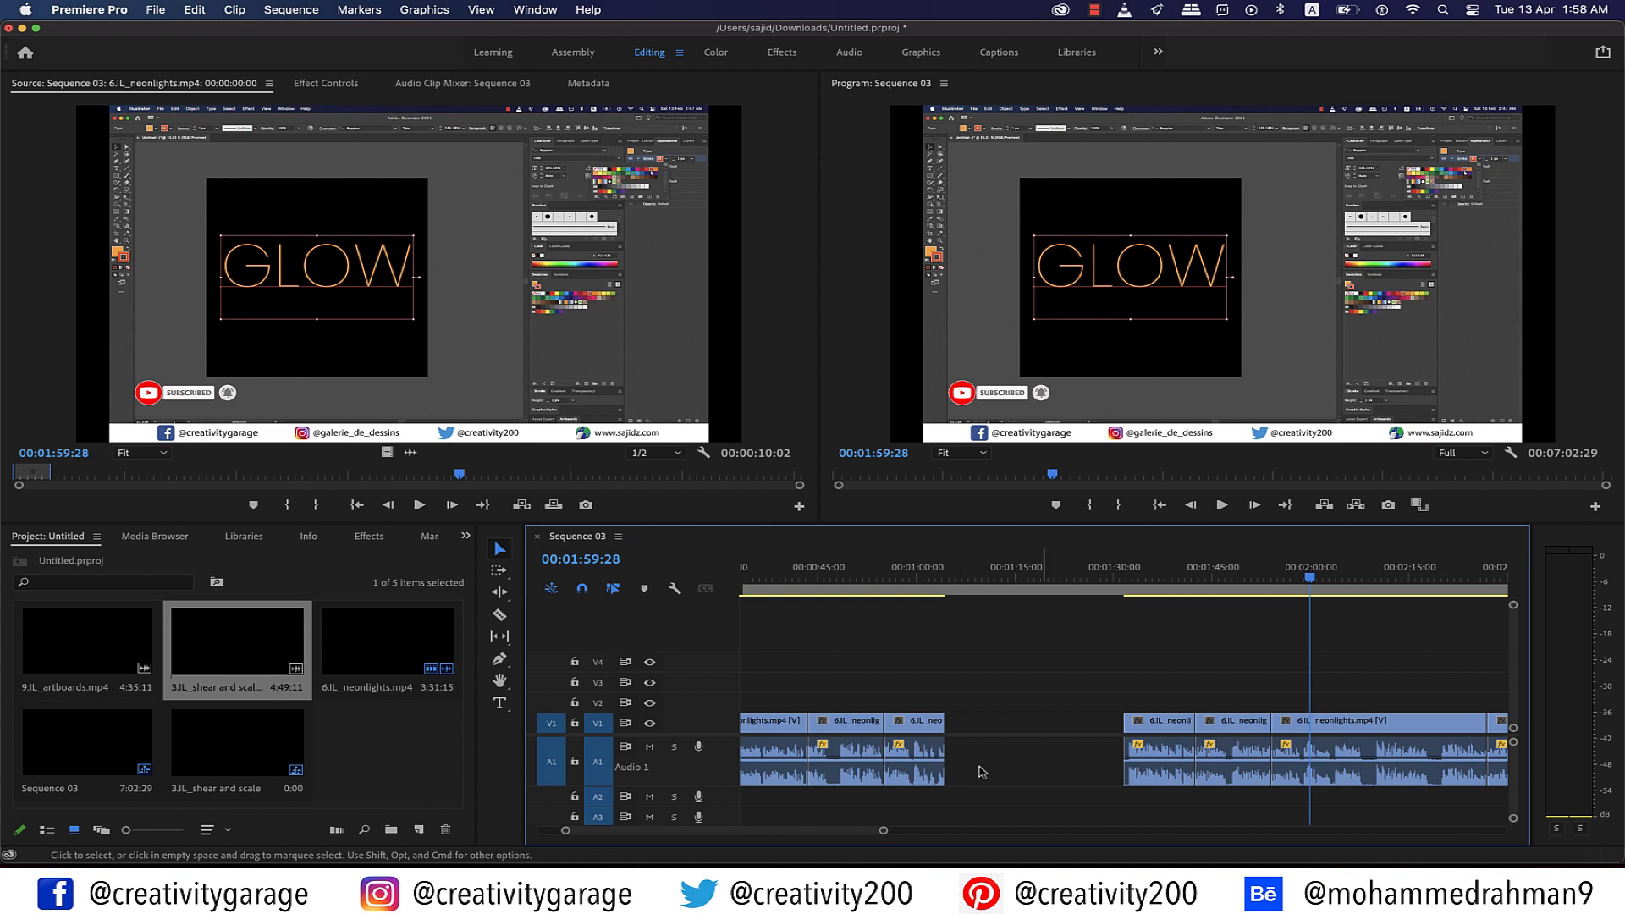
Step: Duplicate the trimmed segment with its video and audio into the gap, starting at 00:01:07:16
left_click_drag(1003, 707, 960, 767)
left_click_drag(917, 800, 915, 801)
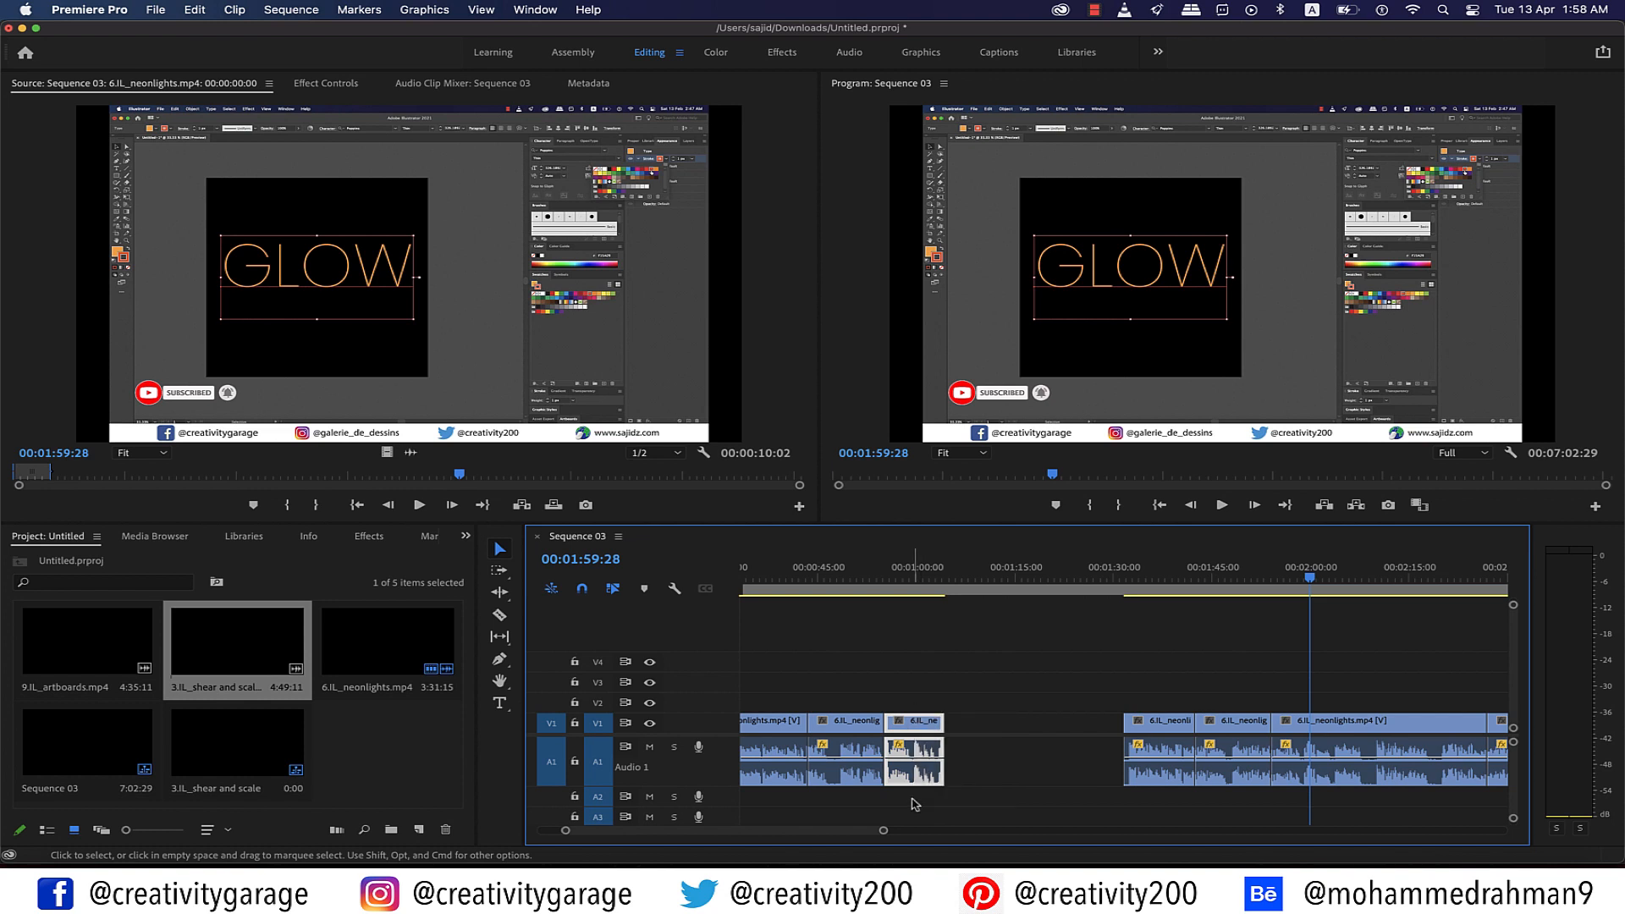
key("alt")
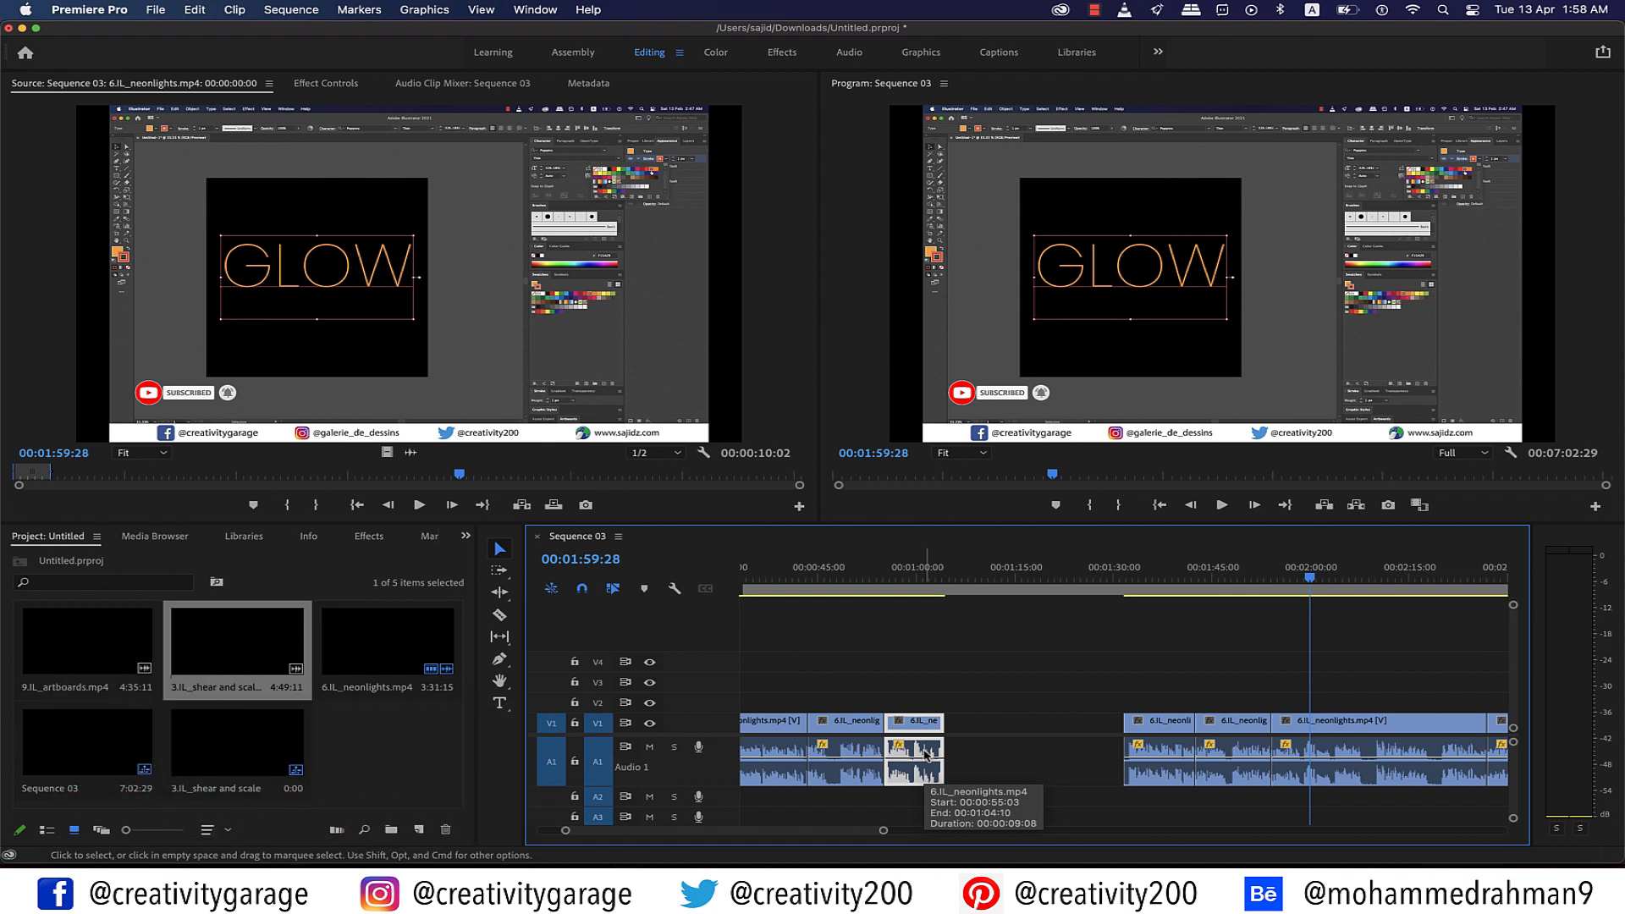
left_click_drag(929, 753, 1022, 752)
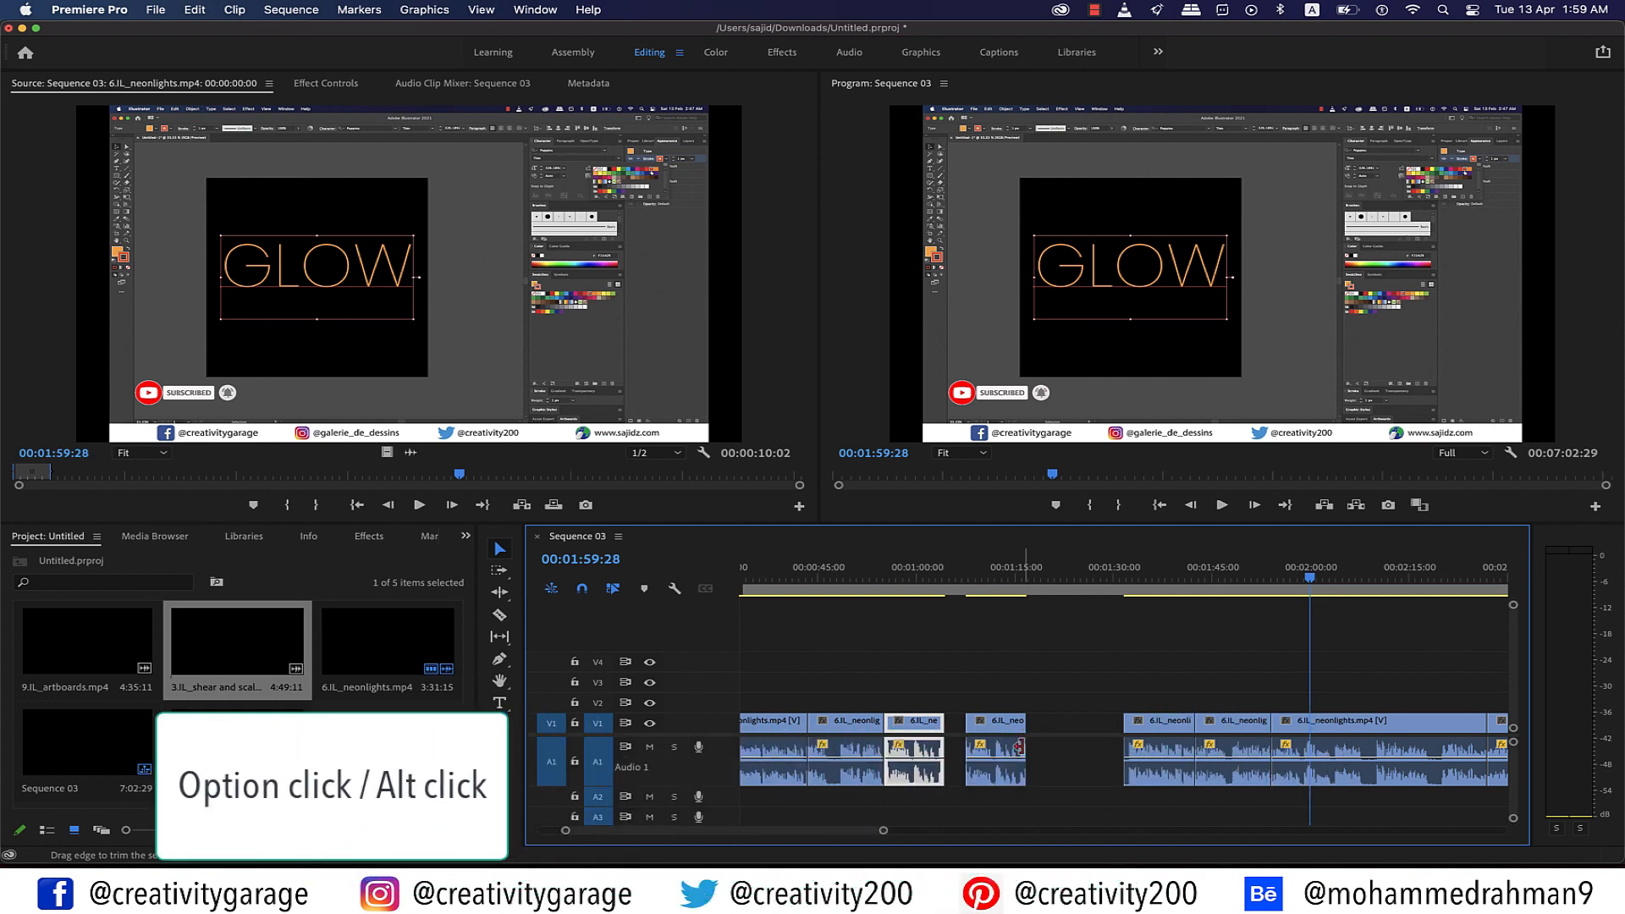
Step: Duplicate the trimmed segment's audio alone and its video alone into the remaining gap, both starting at about 00:01:19
left_click_drag(916, 753, 1072, 753, "alt")
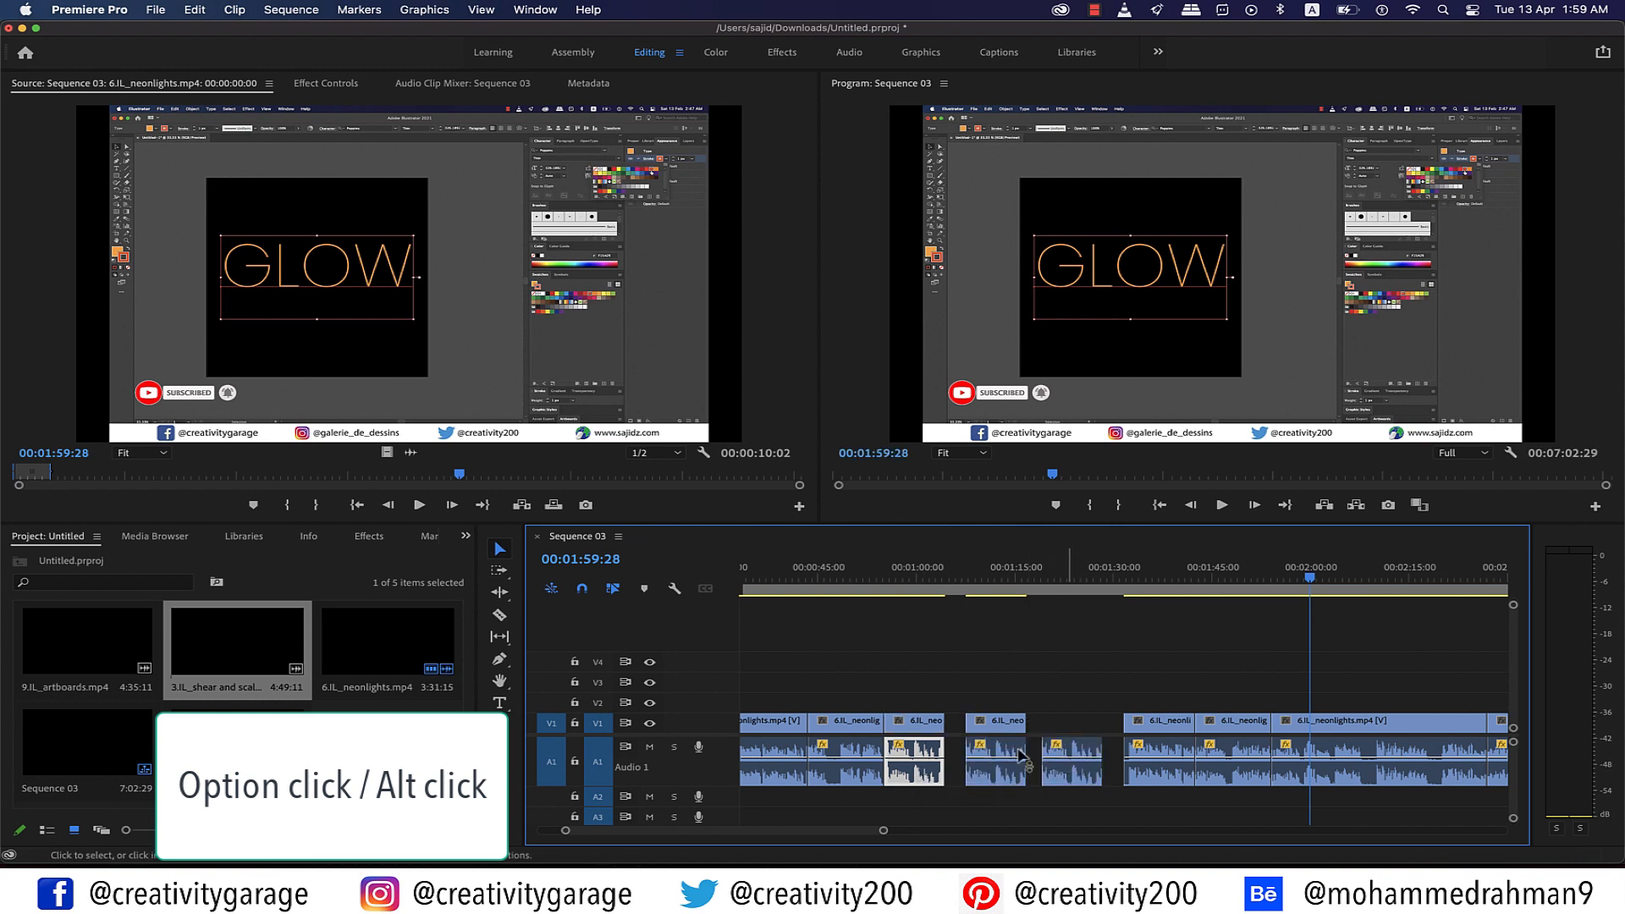
left_click(965, 676)
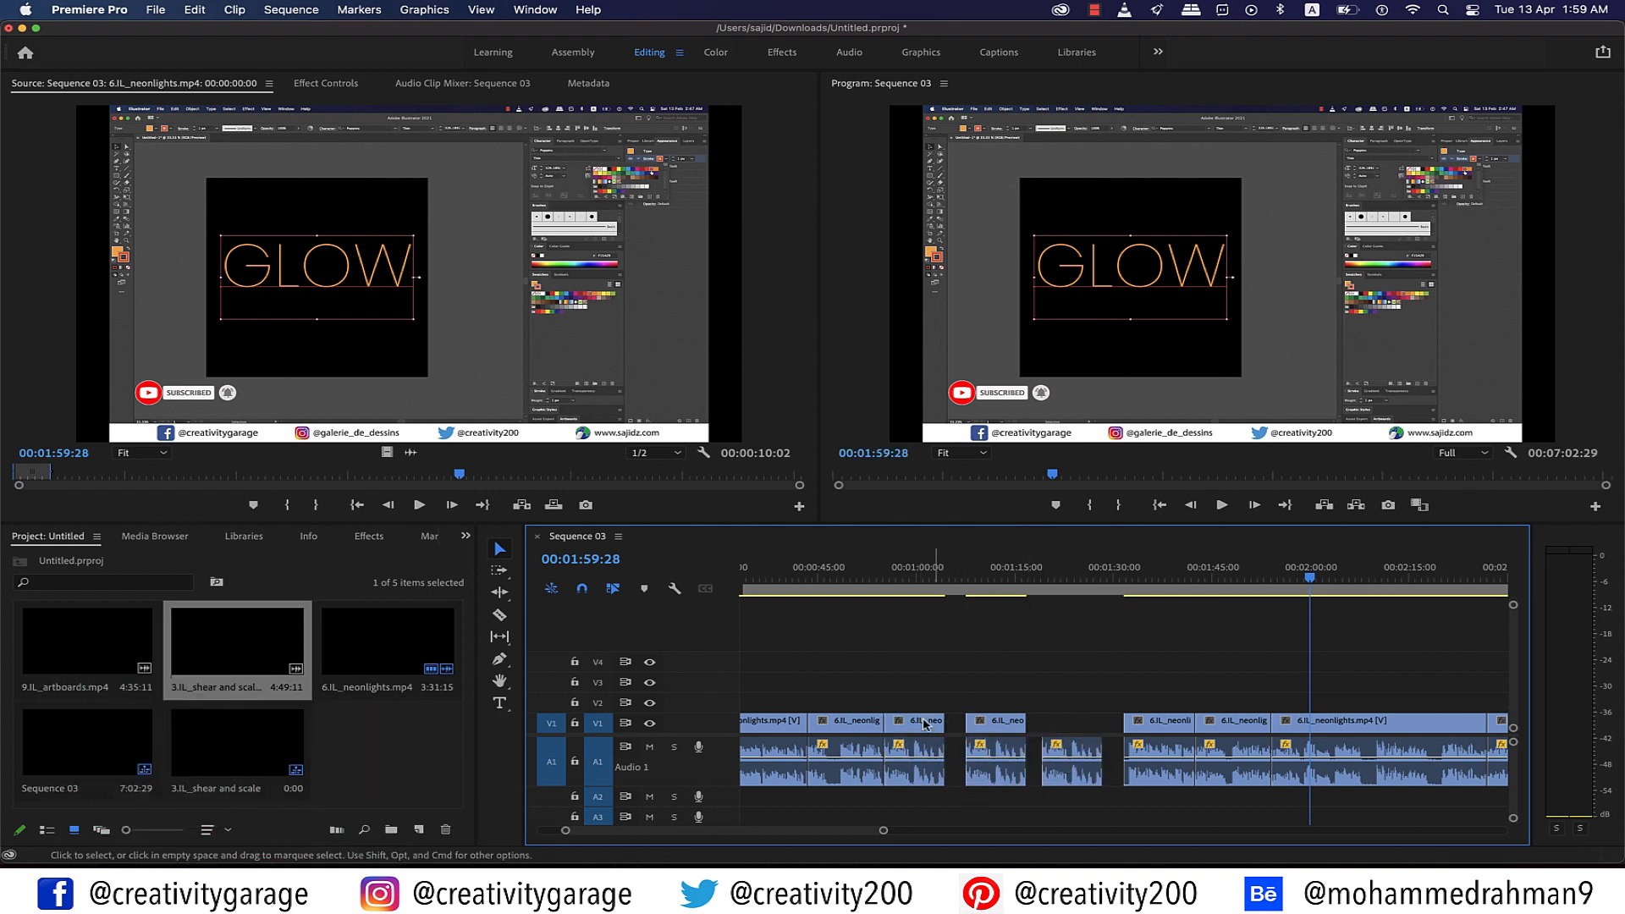
left_click(924, 724)
left_click_drag(922, 725, 1076, 724, "alt")
left_click(1072, 689)
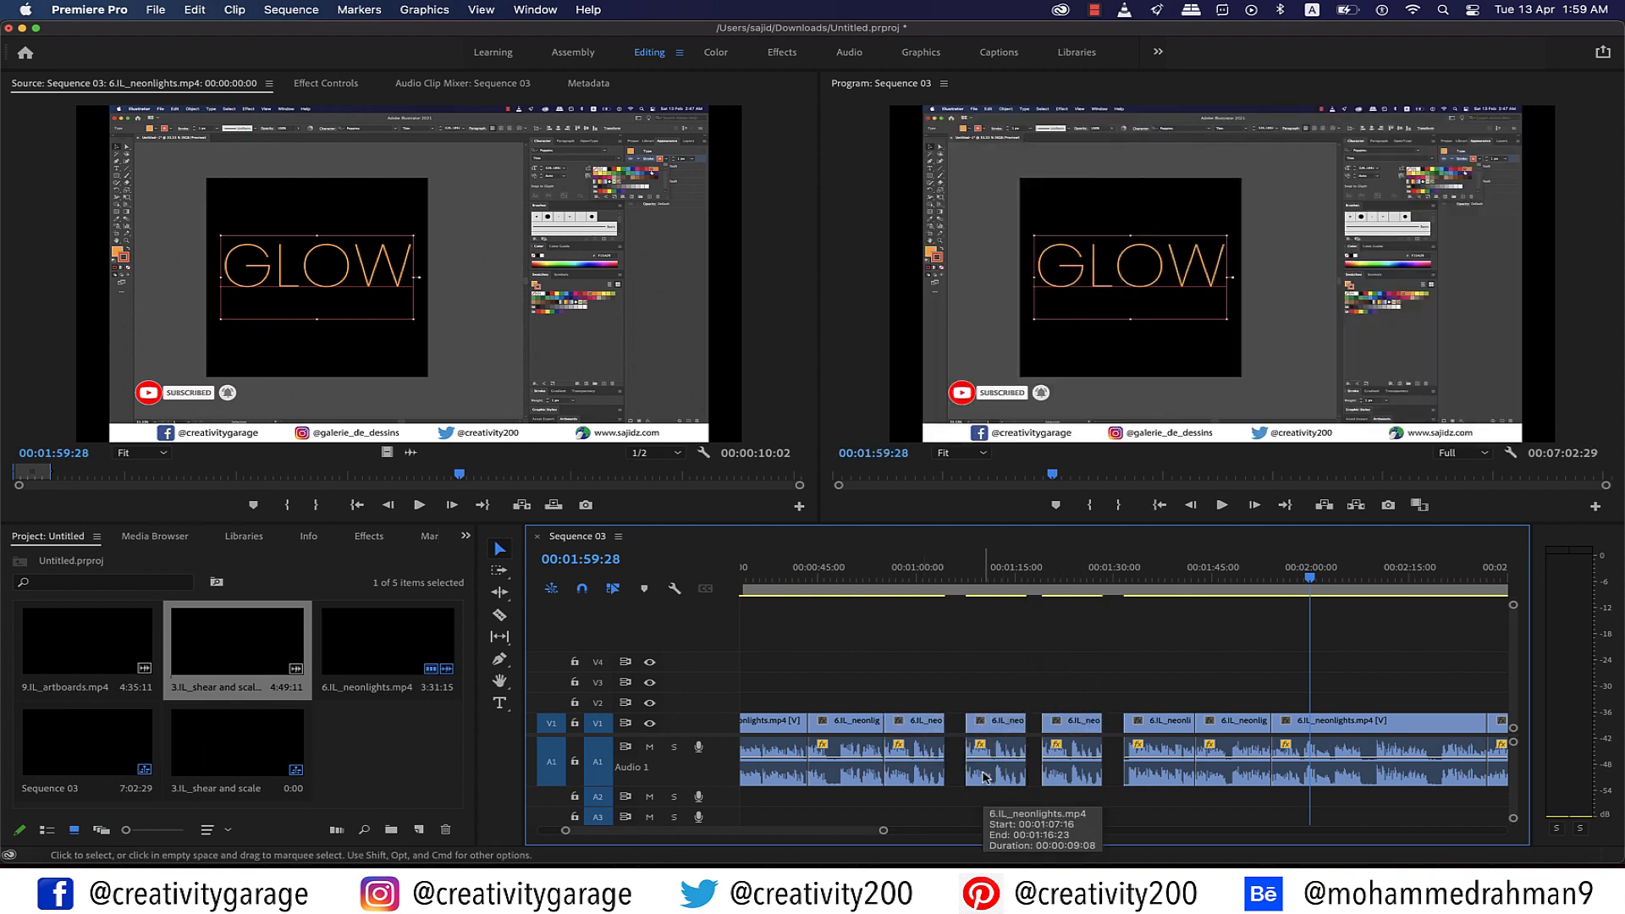
Step: Ripple delete the three gaps between the neonlights segments, starting with the gap near 00:01:30 and working back to the one at 00:01:04:11
scroll(1033, 754, "right", 1)
left_click(1087, 733)
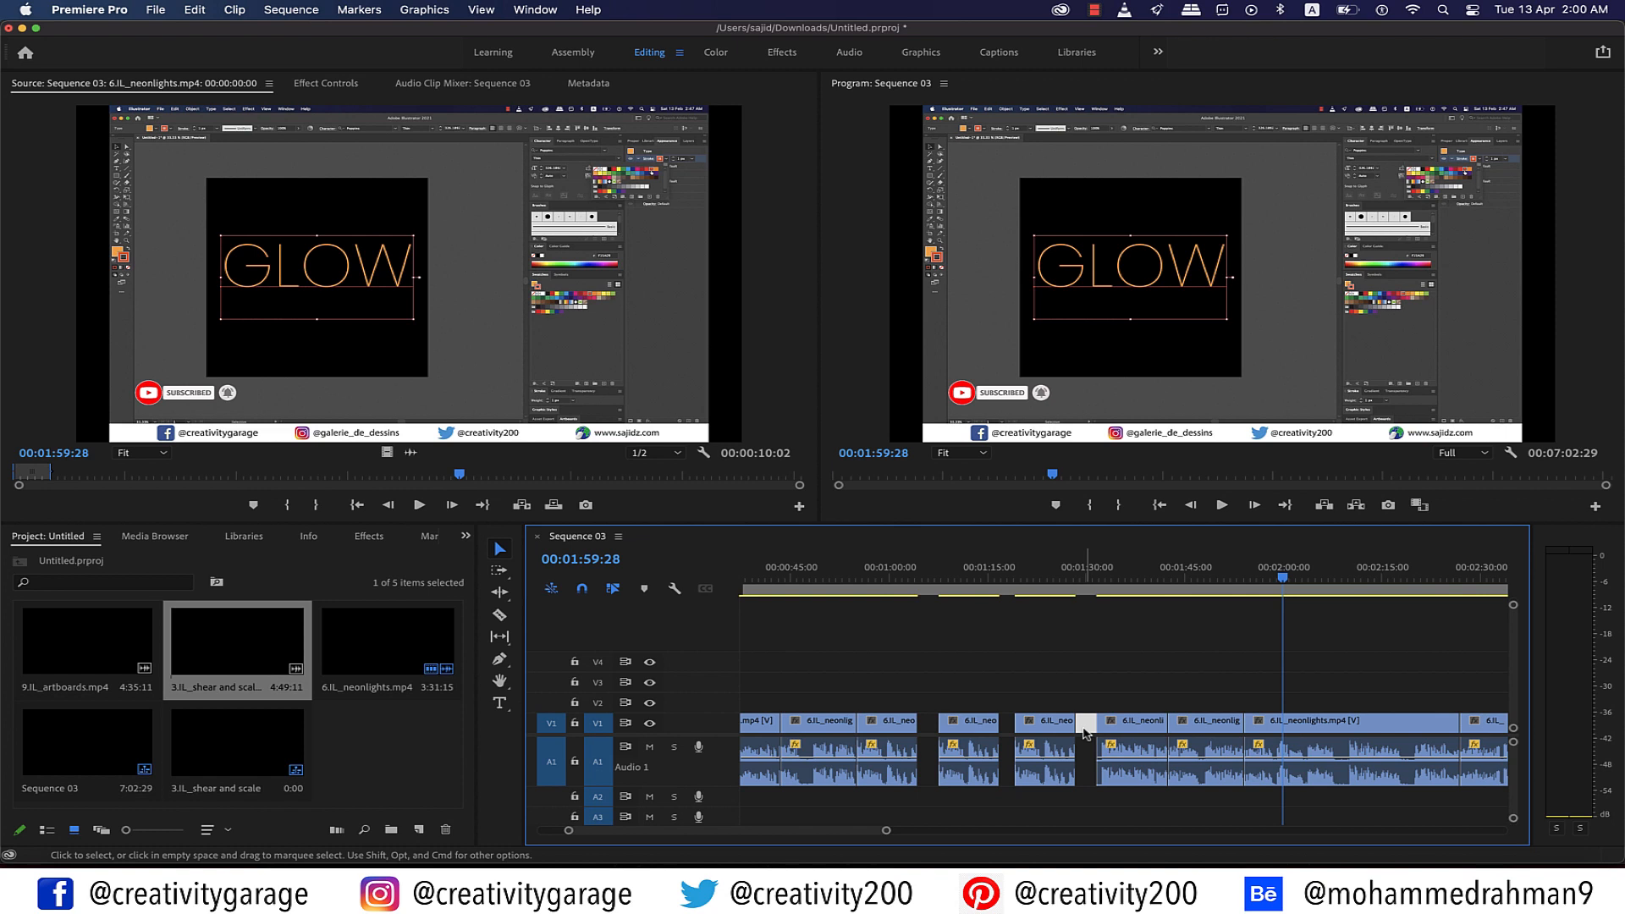
right_click(1086, 733)
left_click(1101, 747)
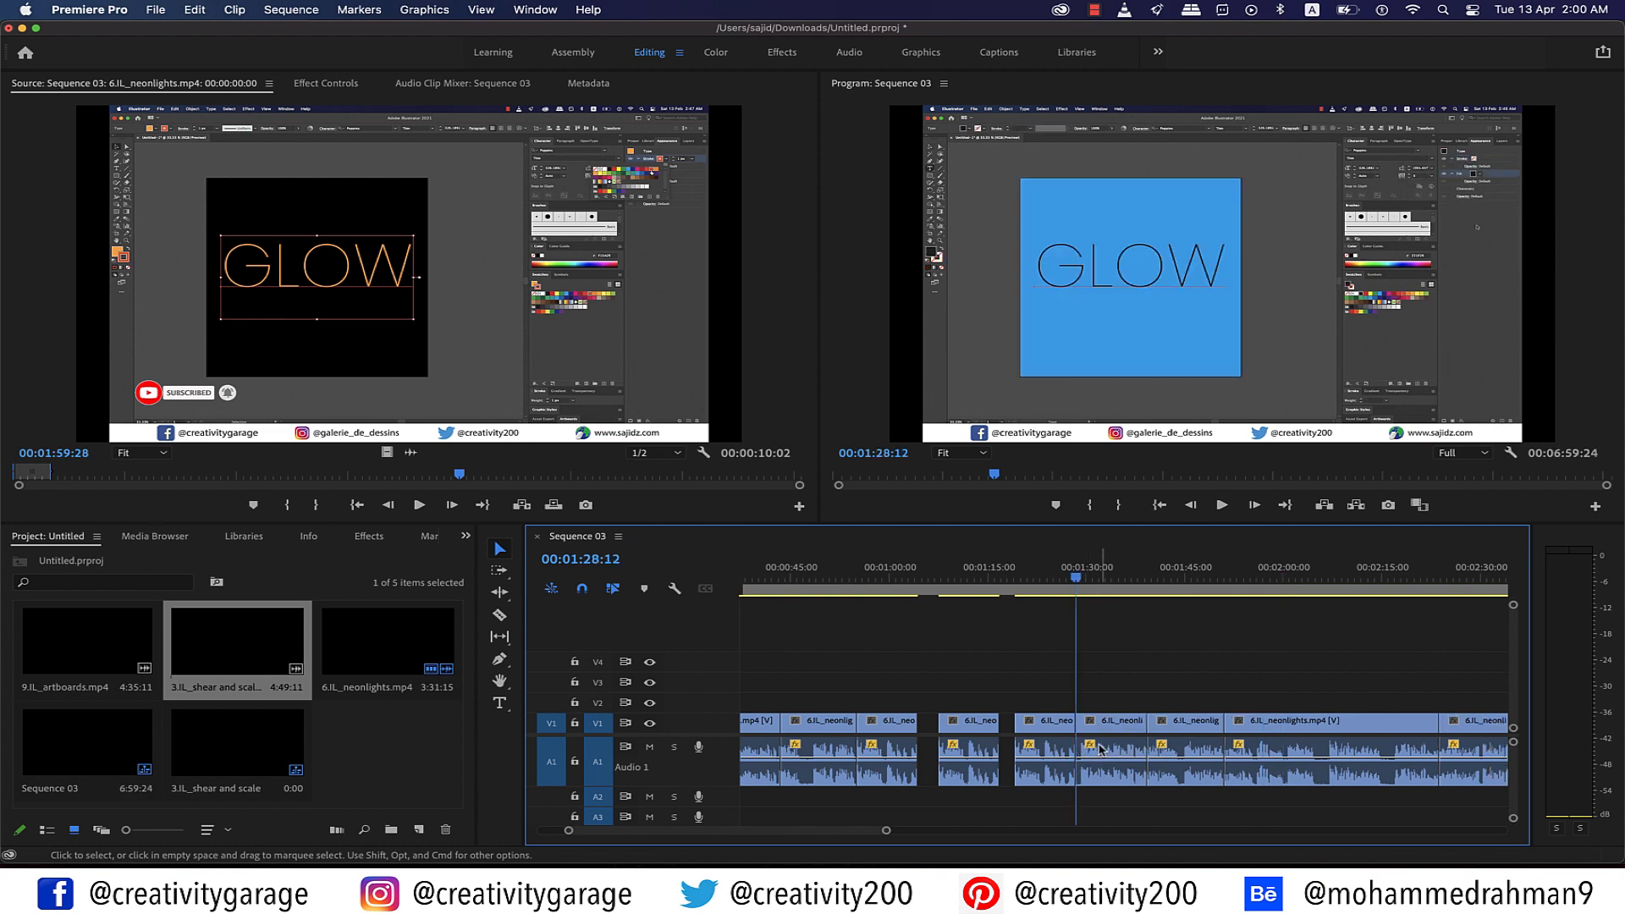
left_click(1008, 728)
right_click(1008, 729)
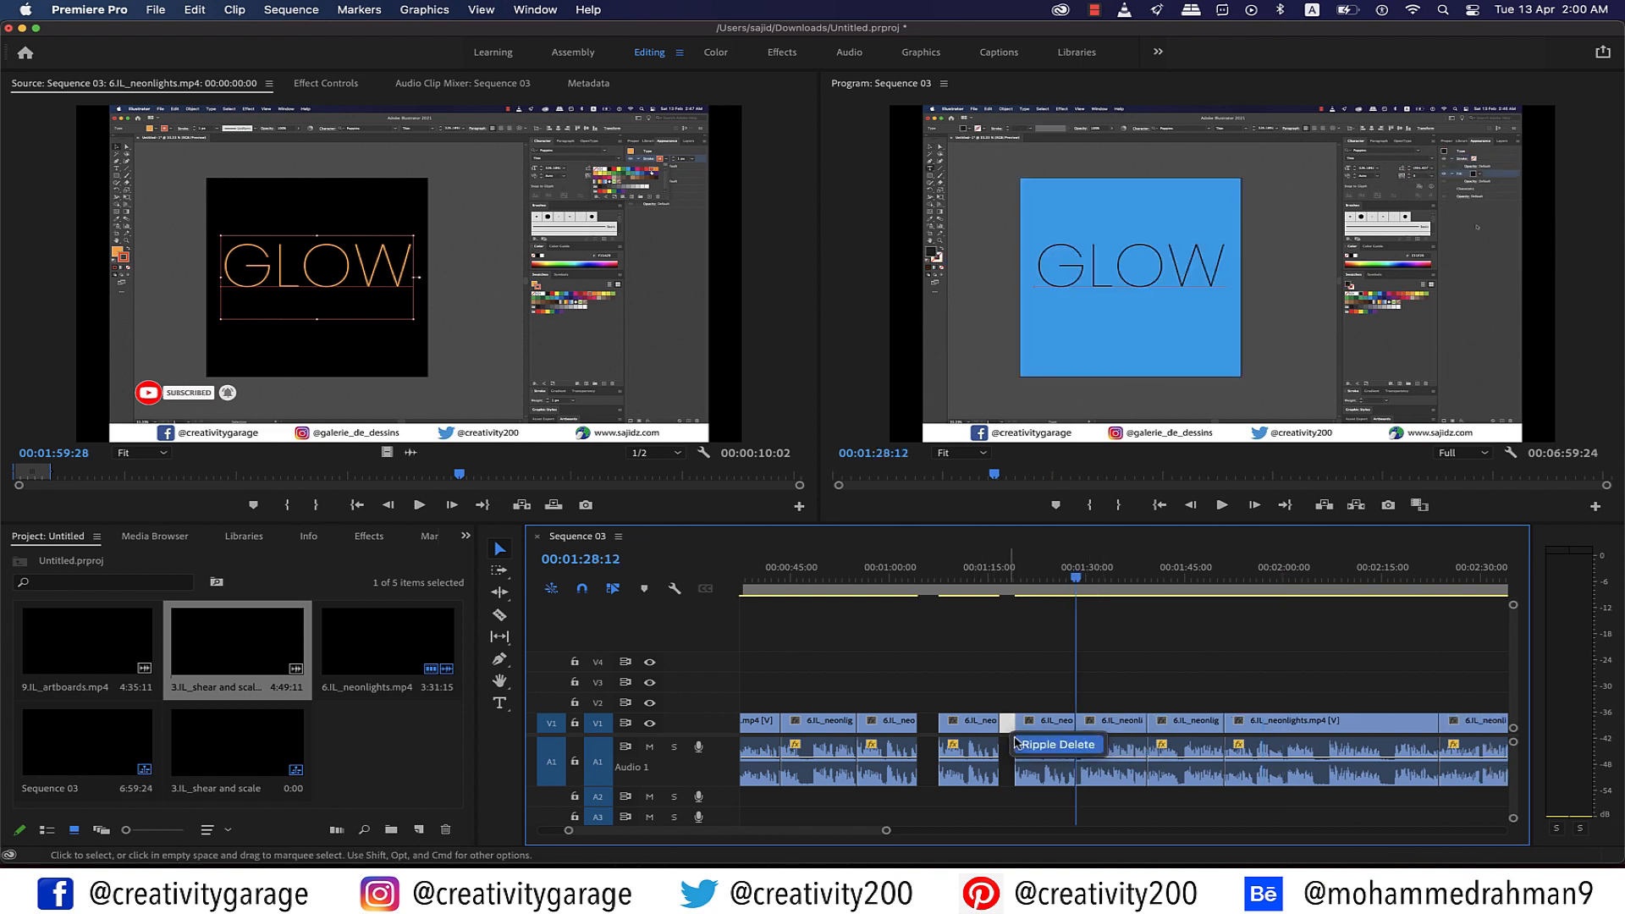
left_click(1022, 744)
left_click(928, 727)
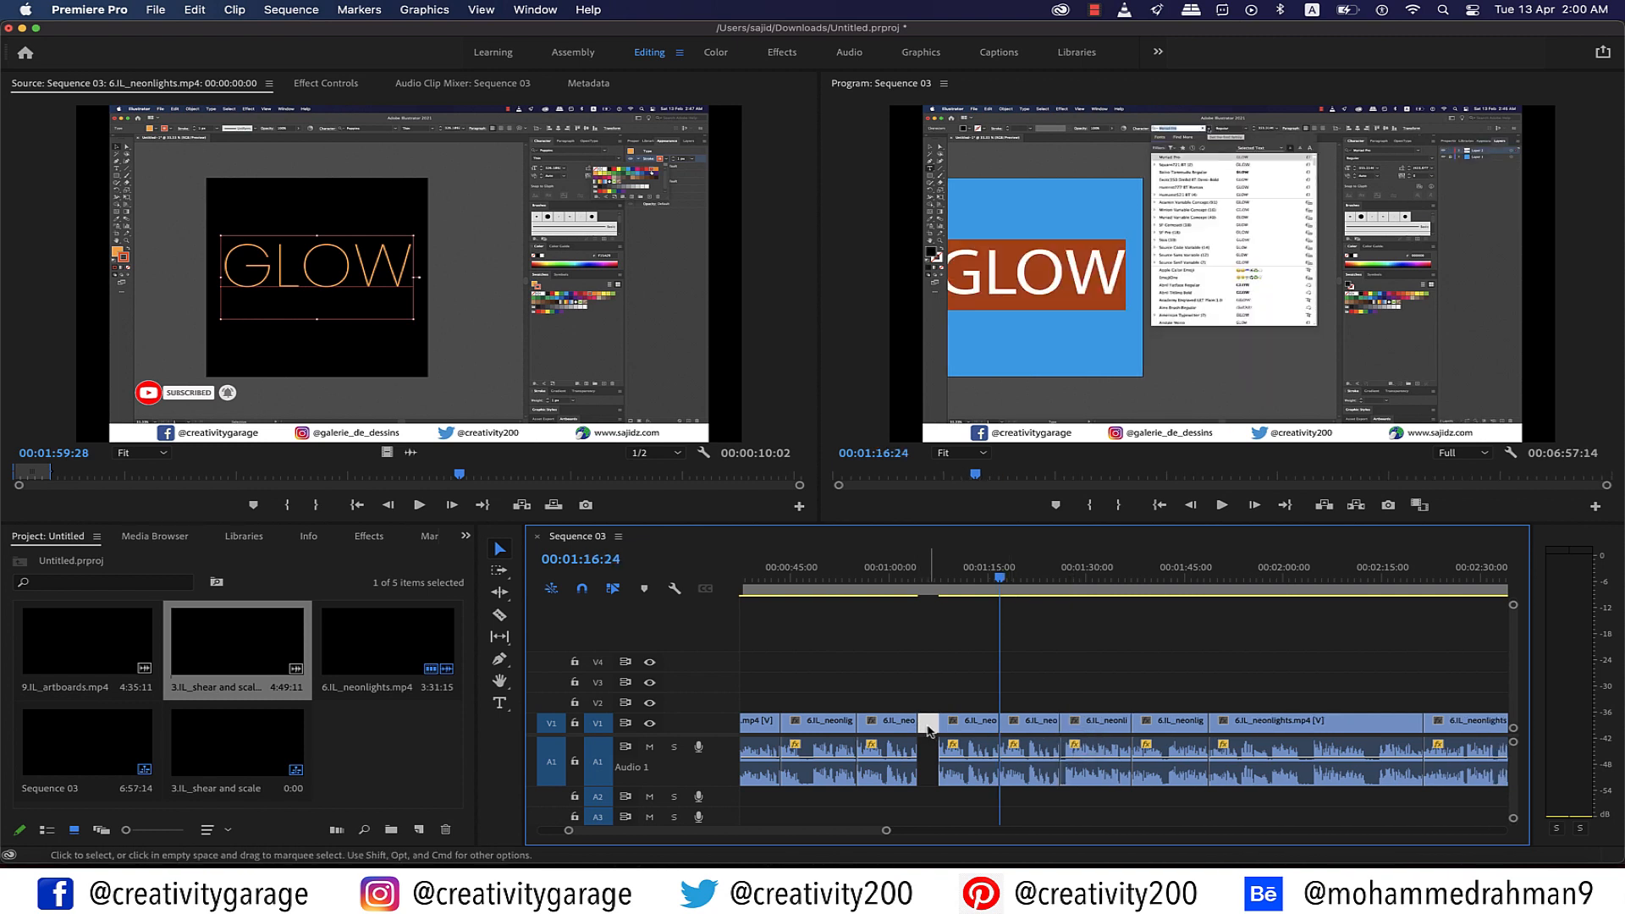
right_click(932, 730)
left_click(969, 744)
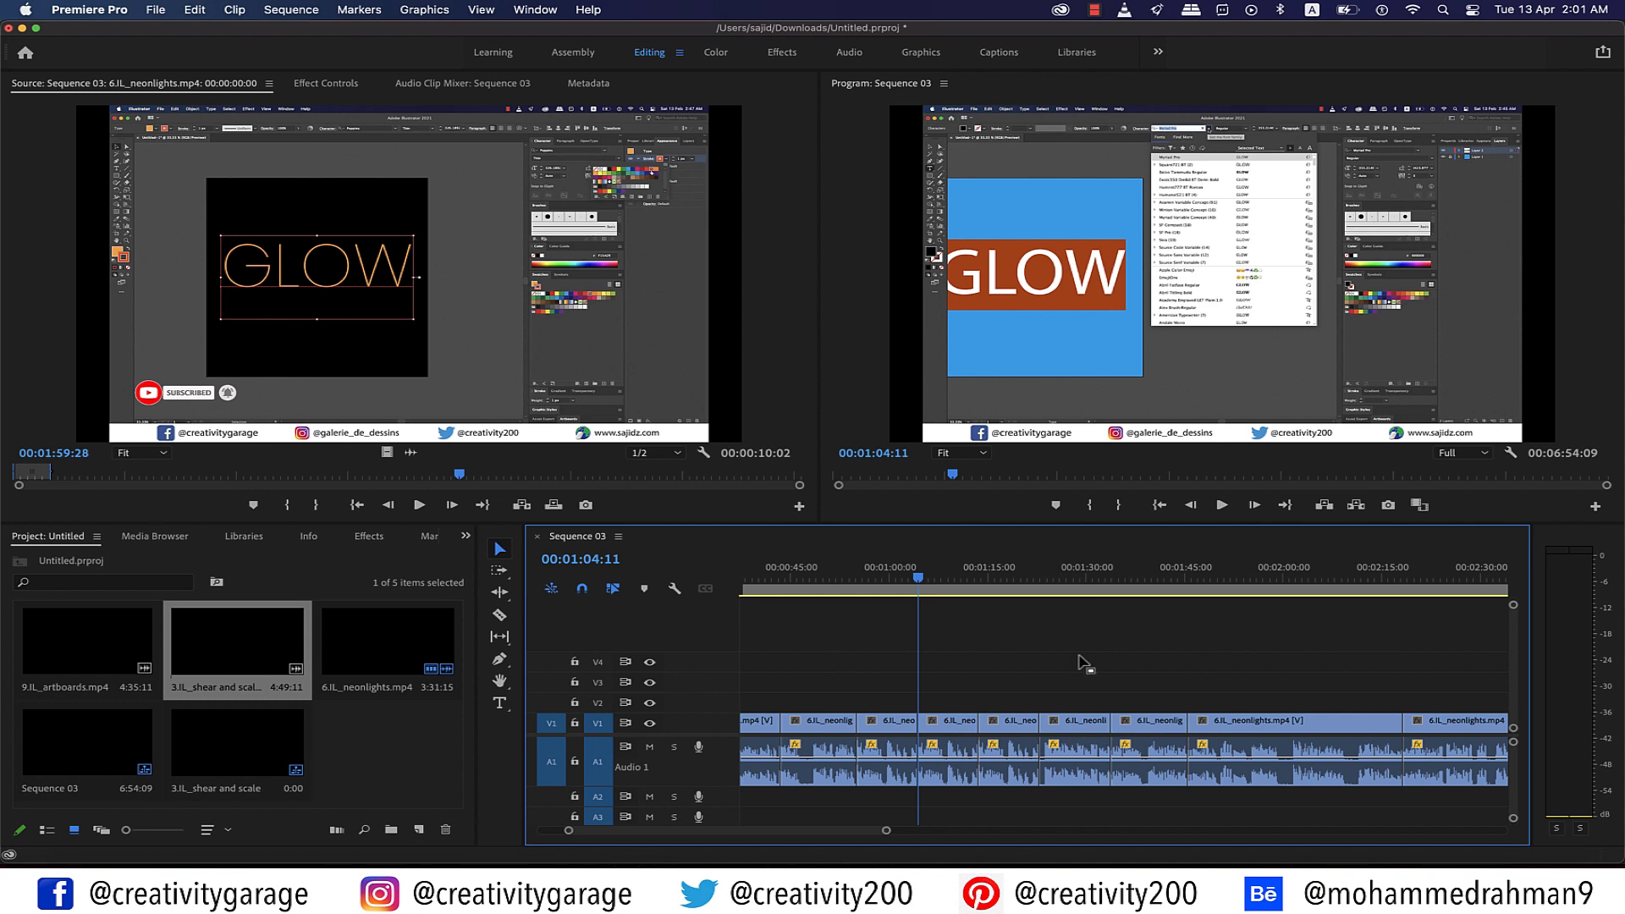
Step: Show the History panel and look through the list of recorded edits
left_click(542, 12)
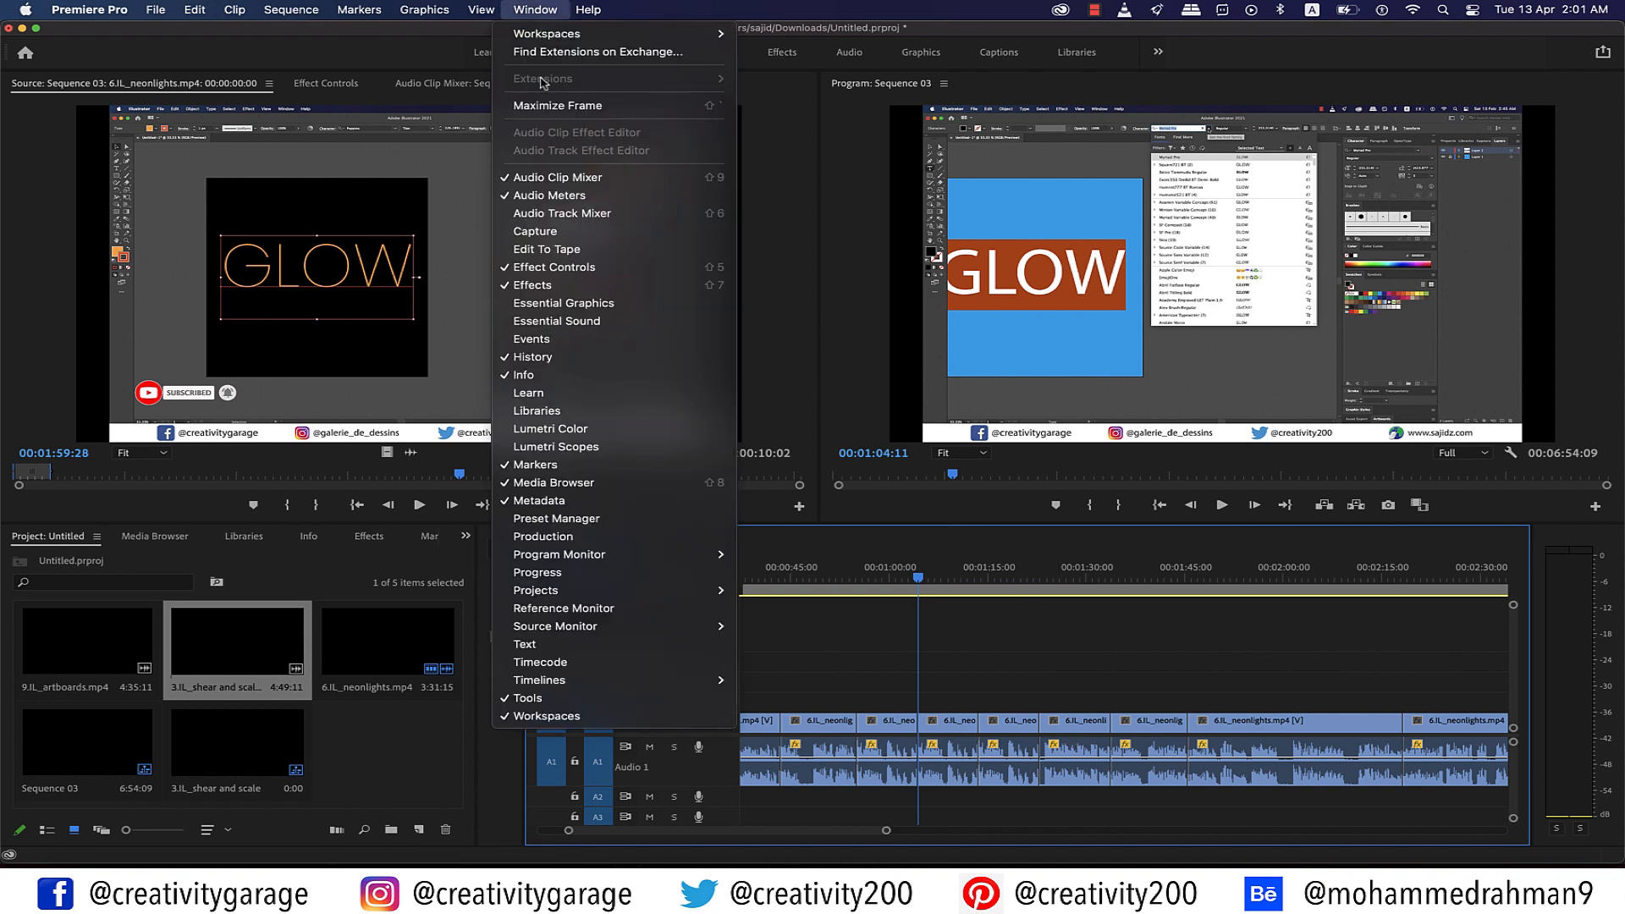
left_click(538, 363)
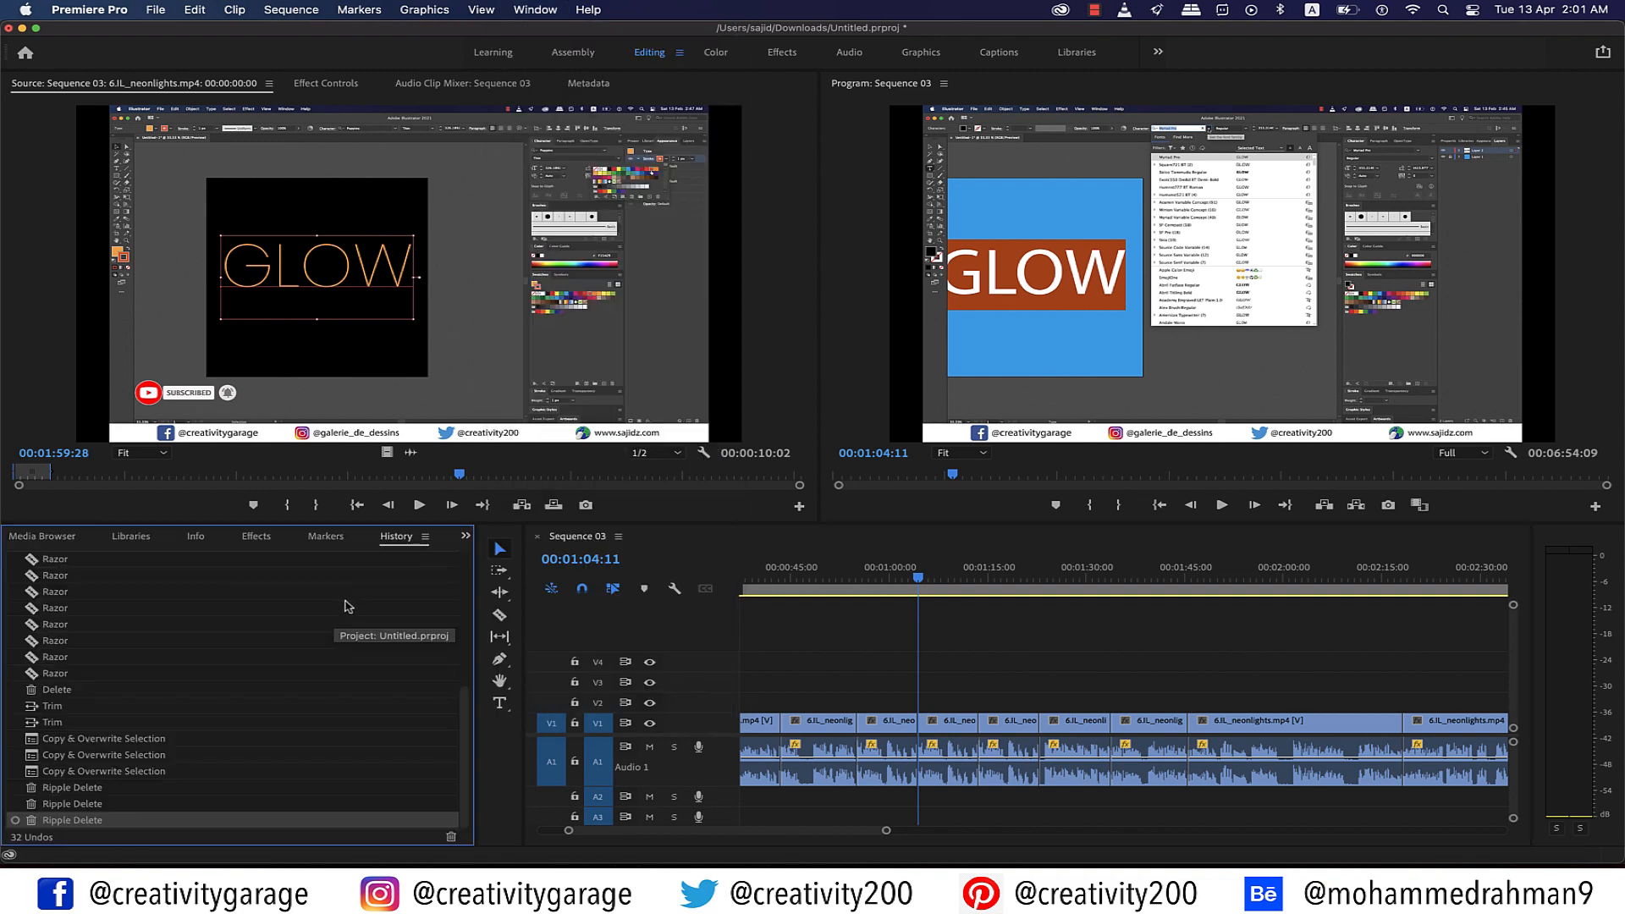
scroll(243, 663, "up", 5)
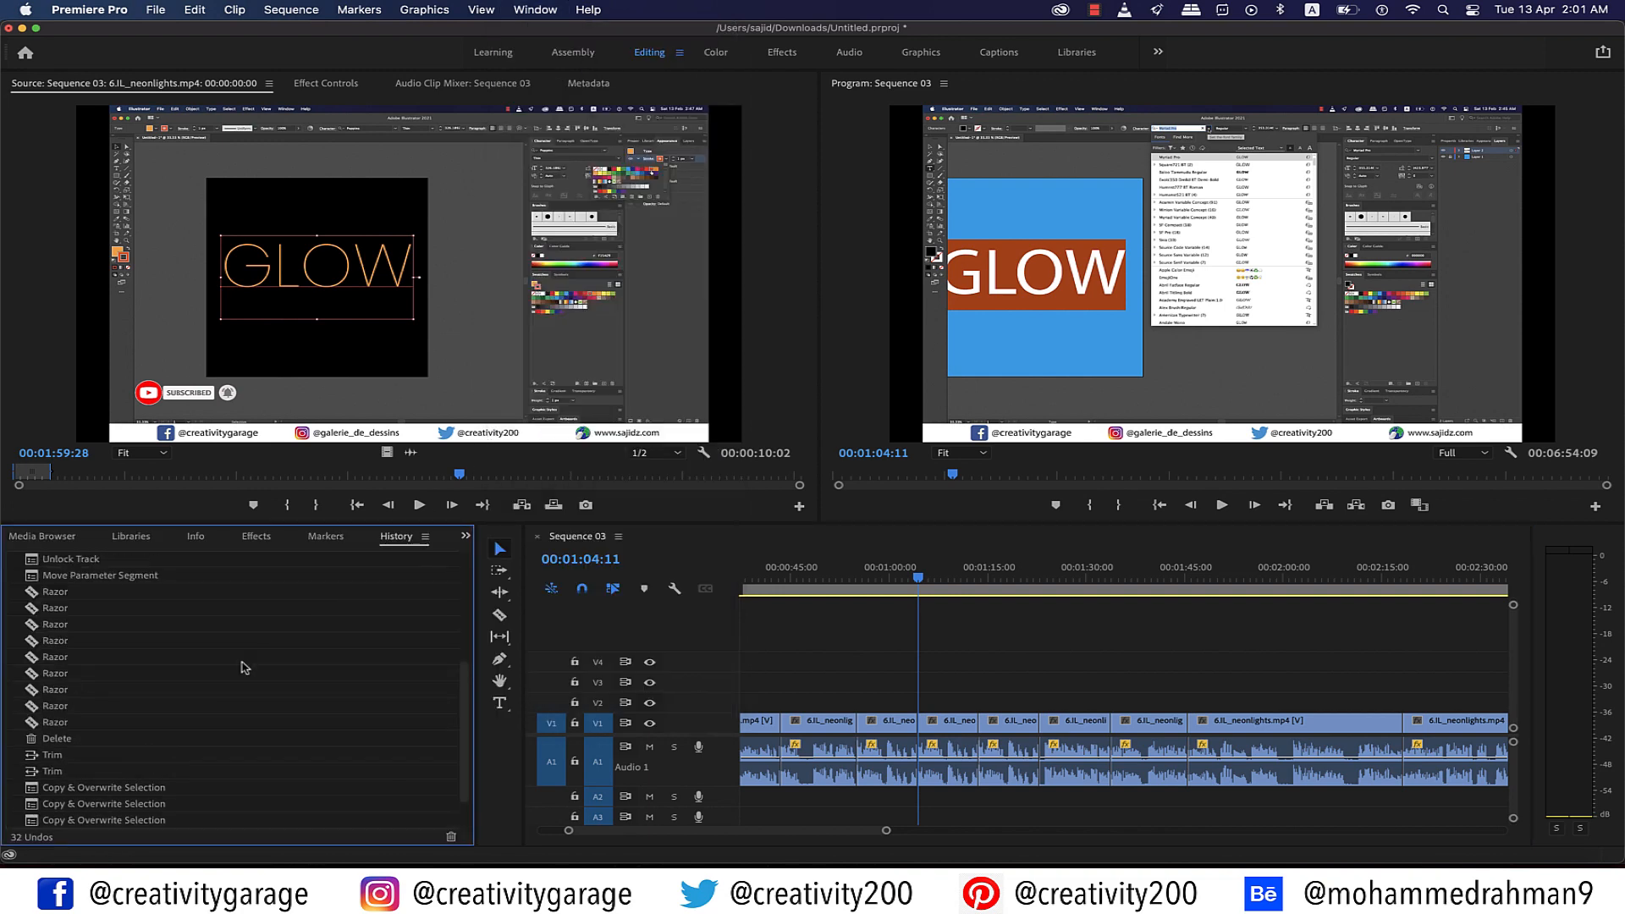
scroll(243, 668, "up", 2)
scroll(243, 668, "down", 10)
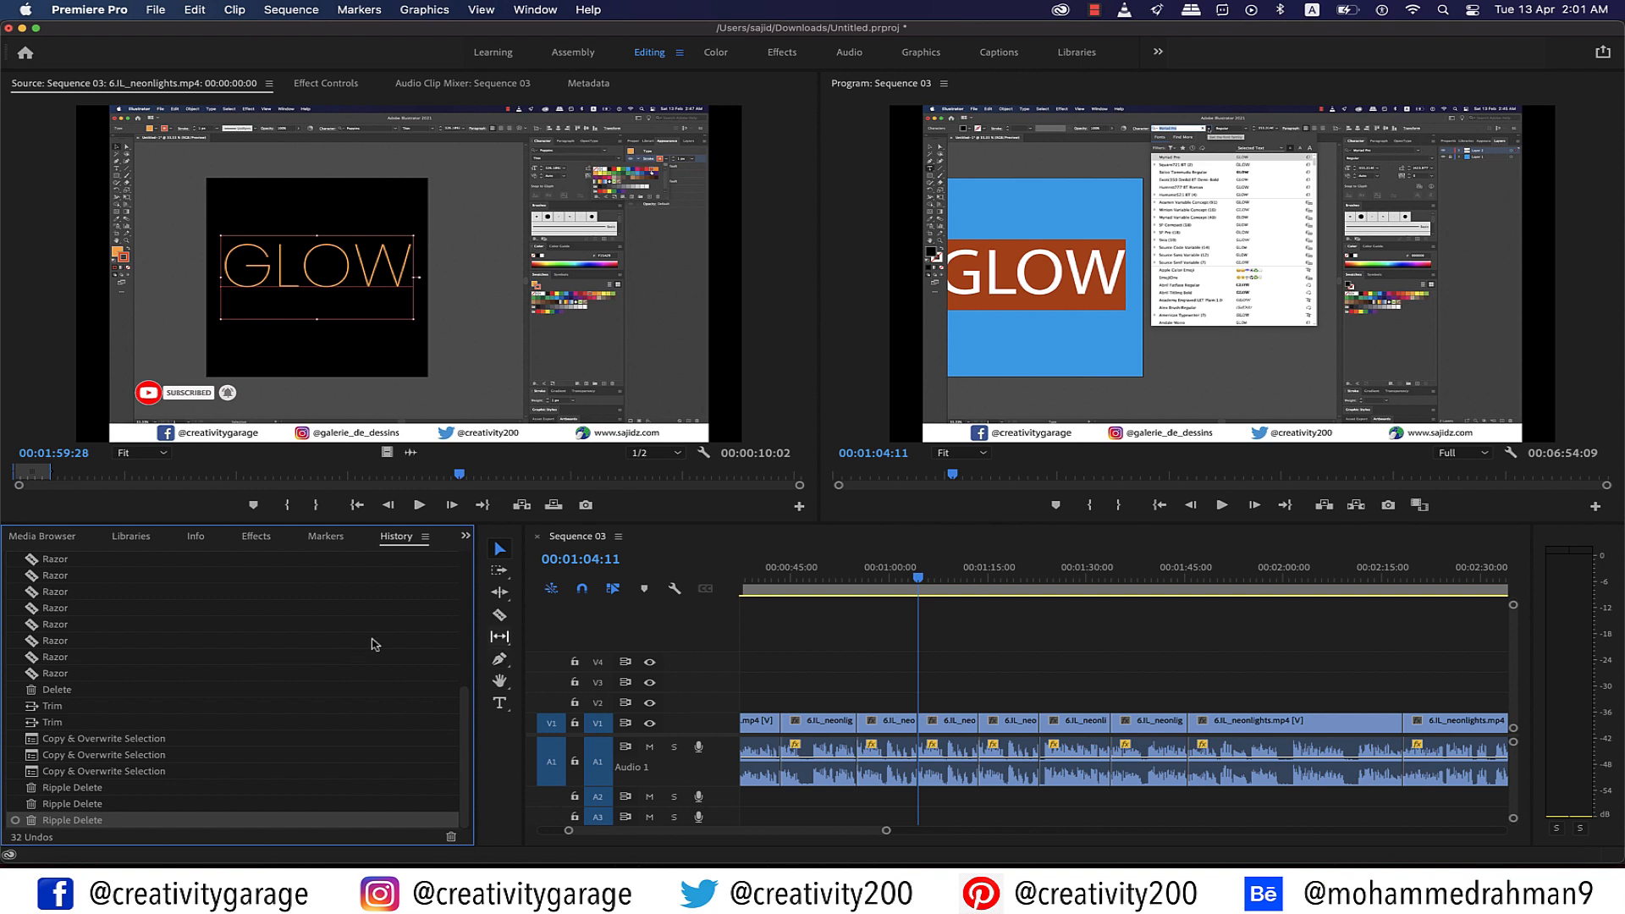
Step: Cut the neonlights clip with the Razor tool at about 00:01:30, 00:01:52, 00:02:04 and 00:02:11
left_click(500, 614)
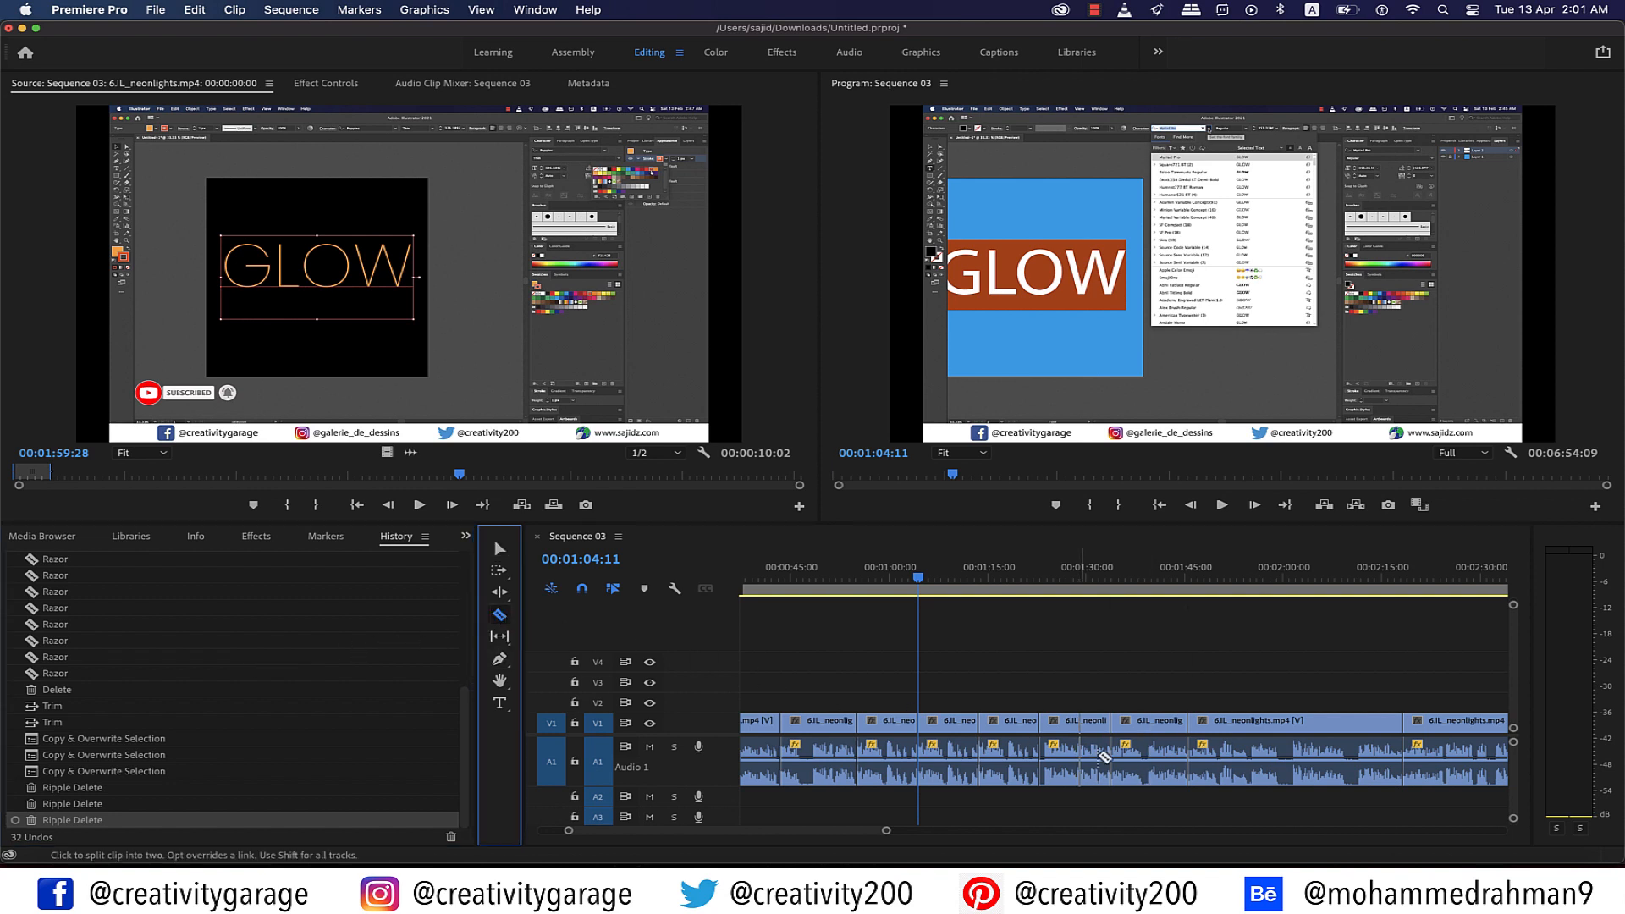
left_click(1084, 730)
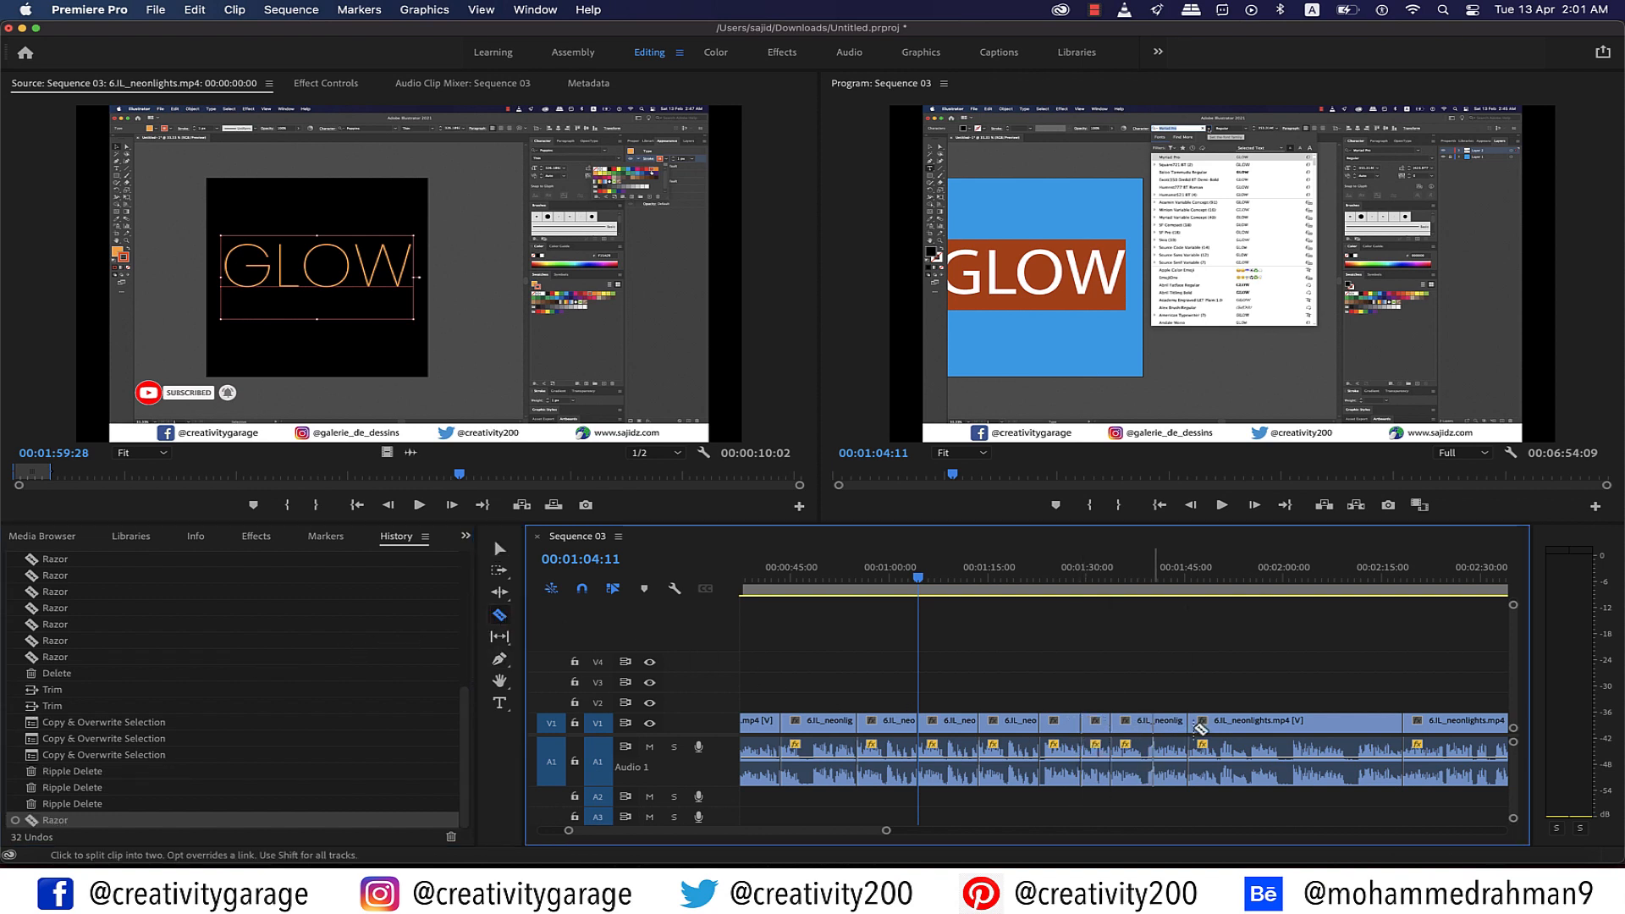
left_click(1234, 730)
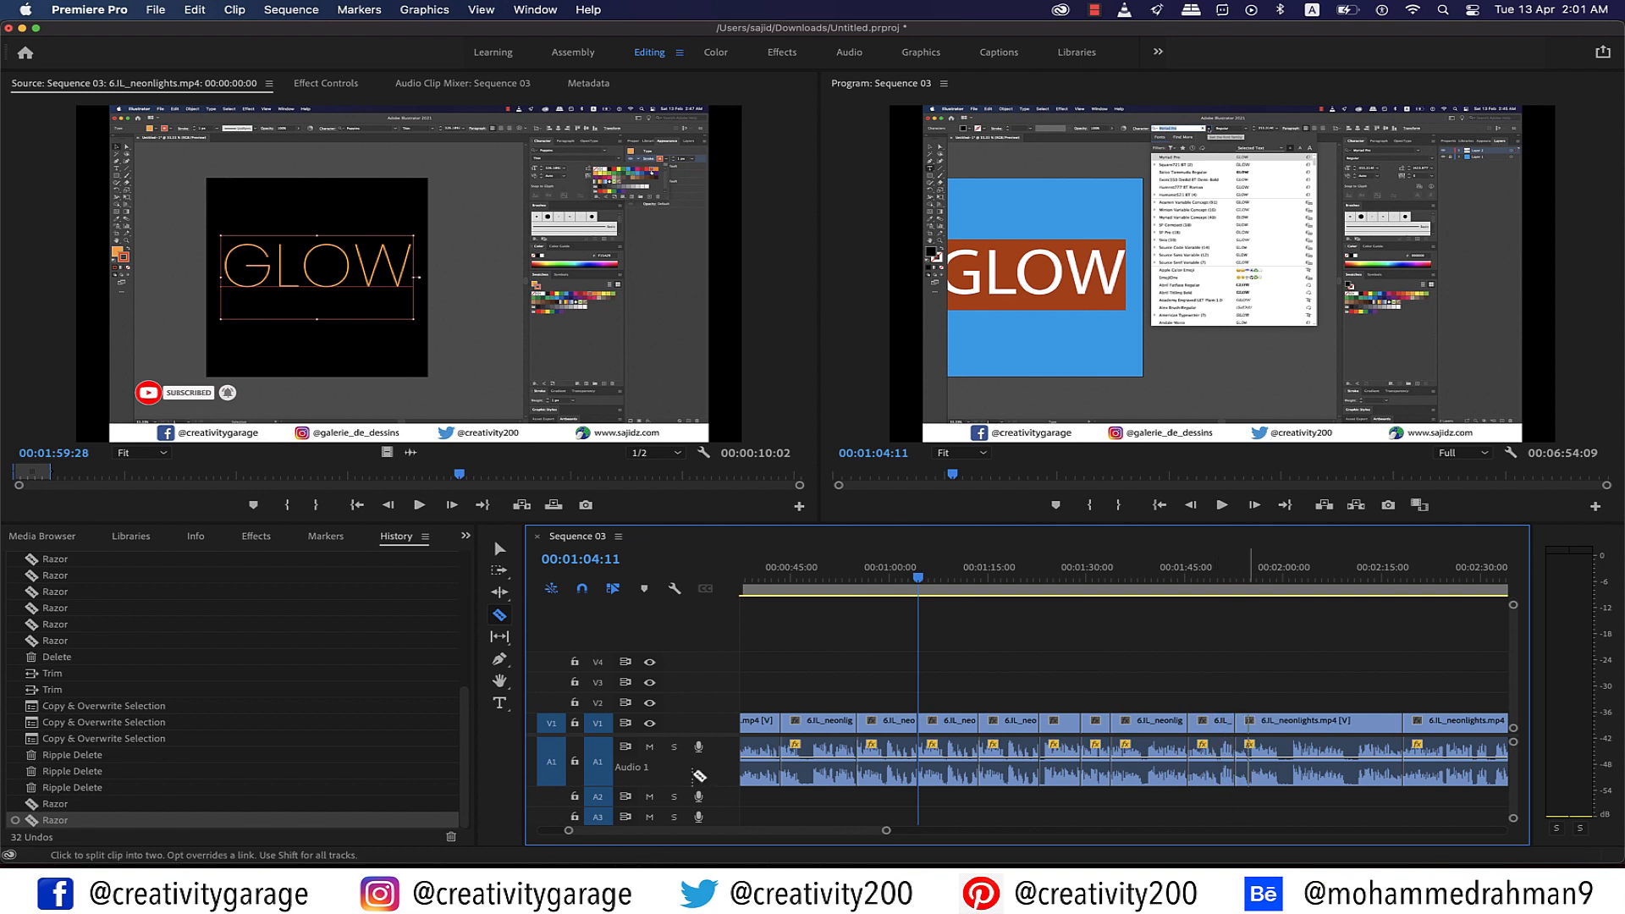
left_click(1307, 728)
left_click(1355, 727)
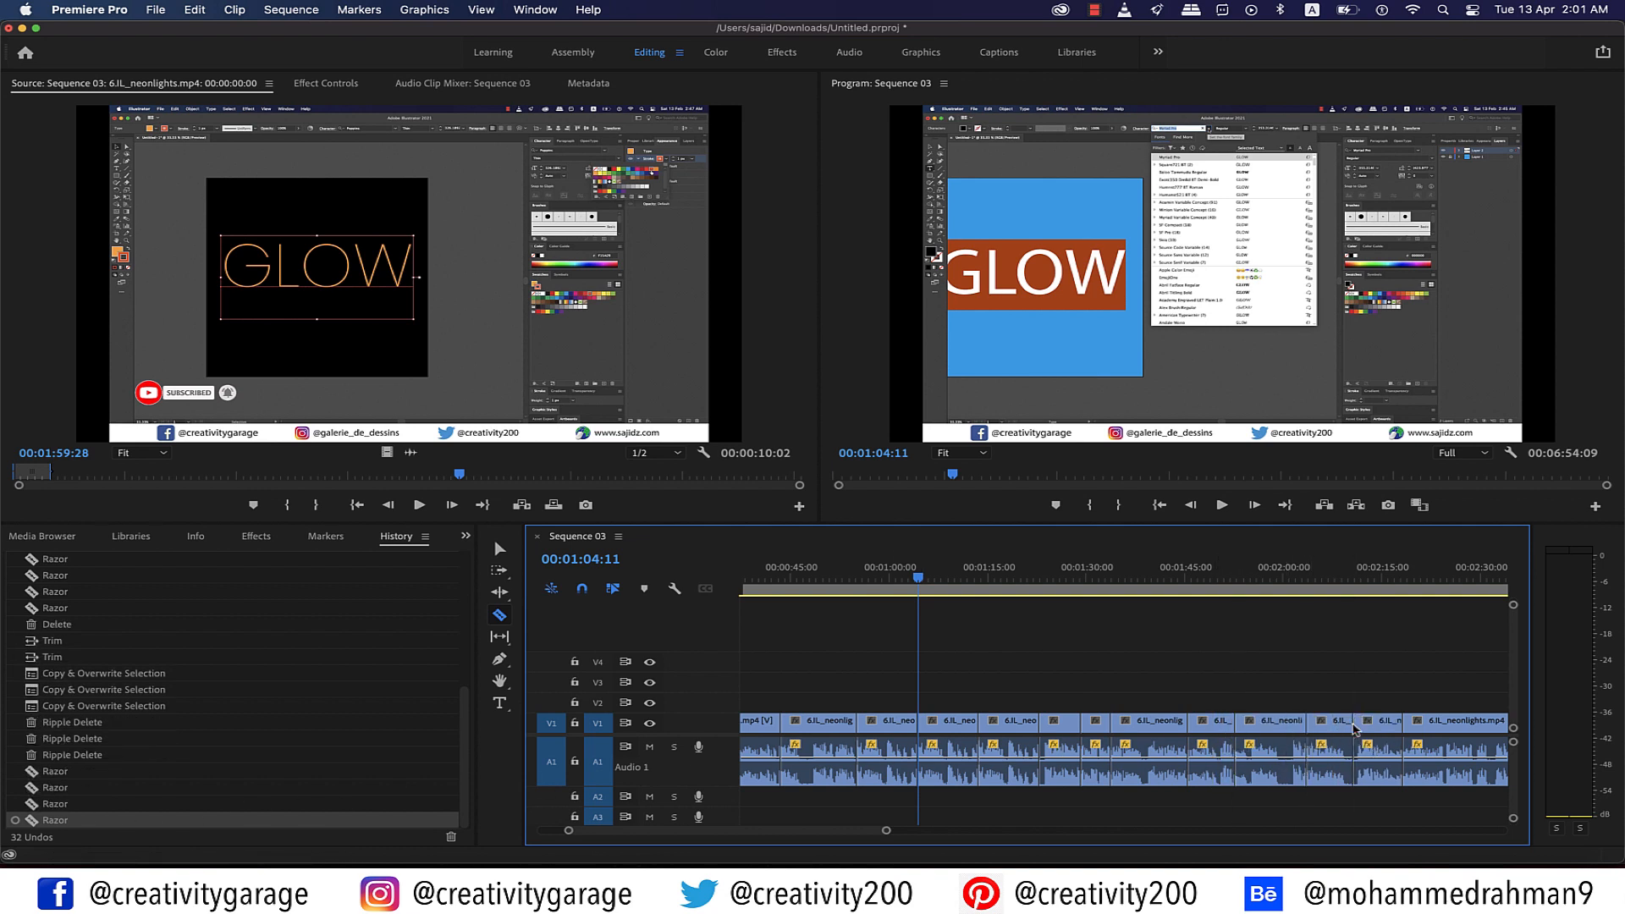
Step: Step the sequence back through the history to the second and first Ripple Delete, the second Copy & Overwrite Selection, Lock Track and Move Parameter Segment
left_click(70, 742)
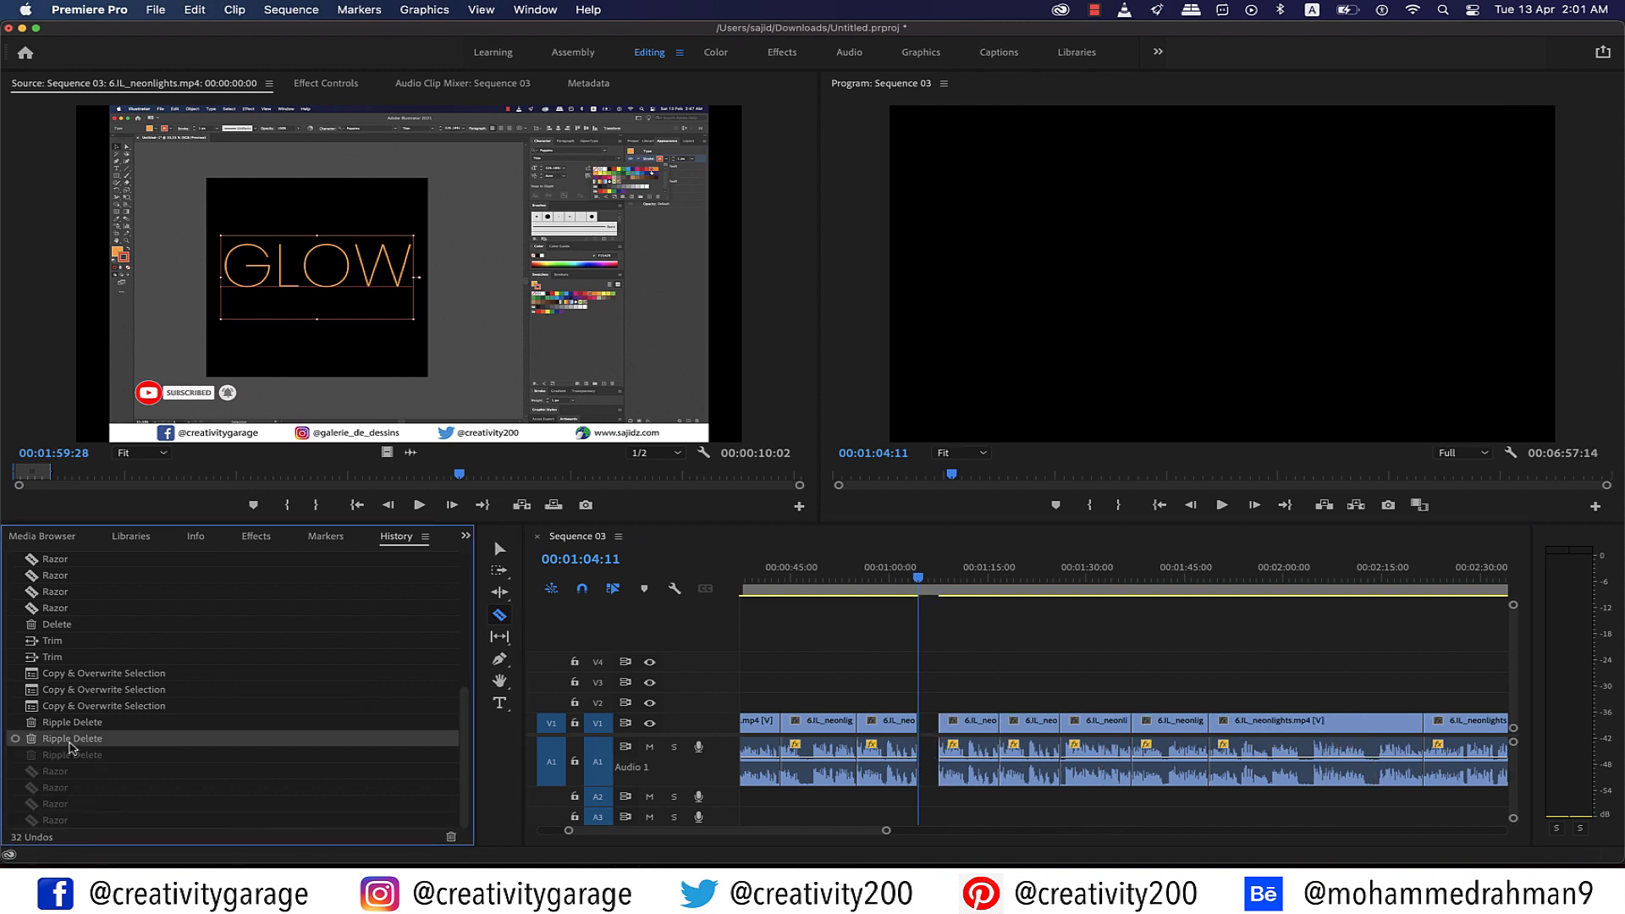
left_click(77, 727)
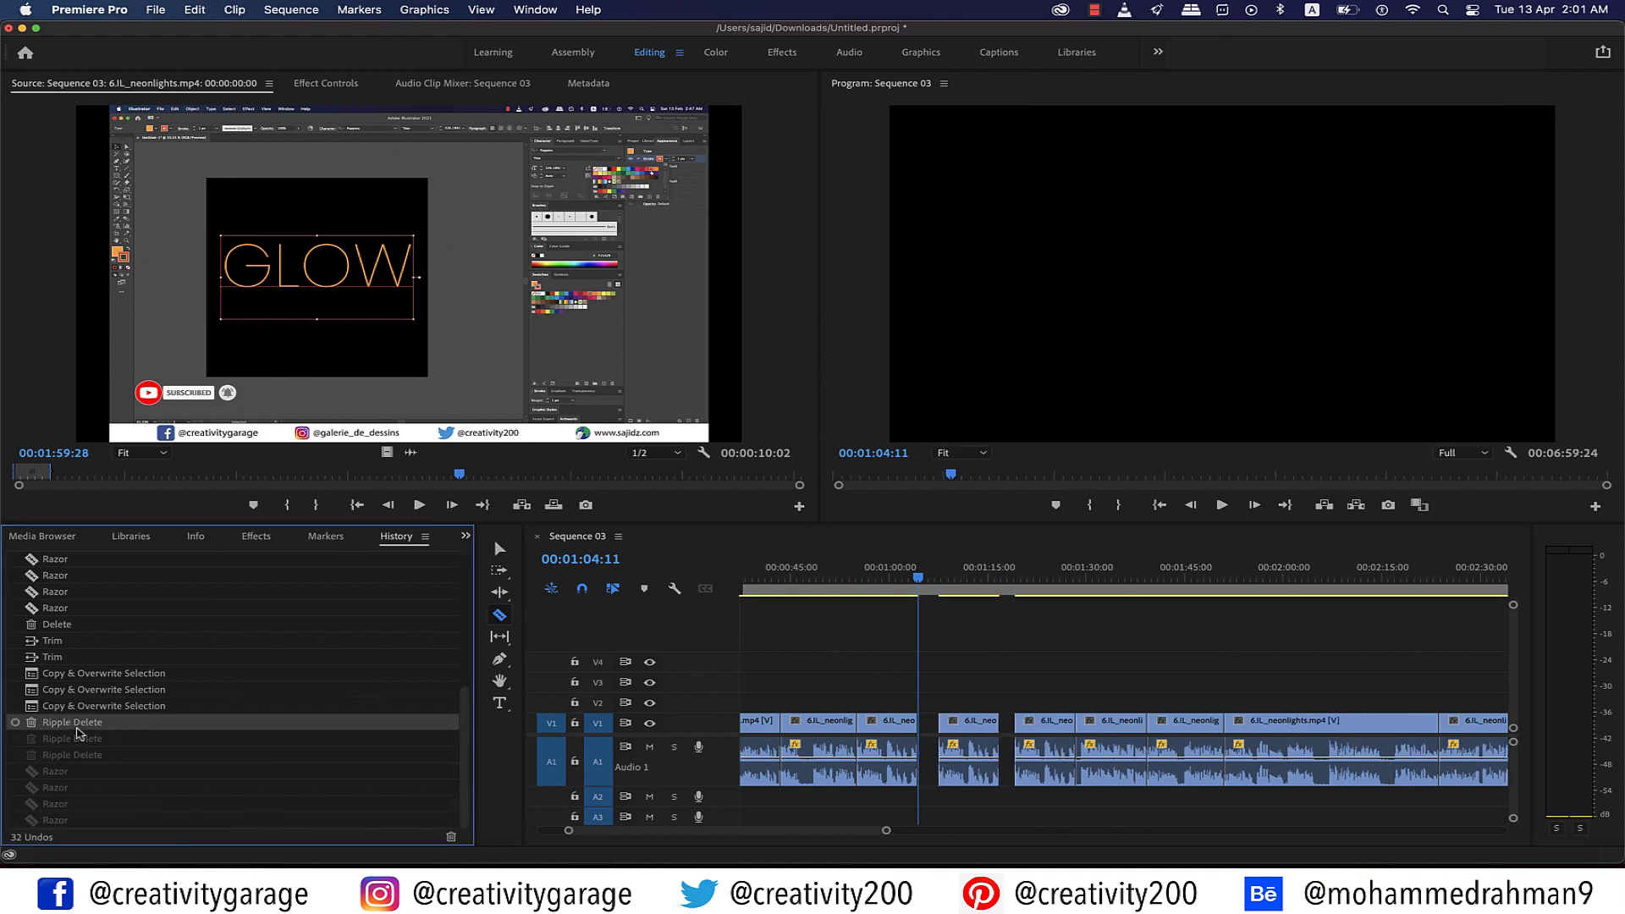
left_click(102, 690)
scroll(100, 680, "up", 5)
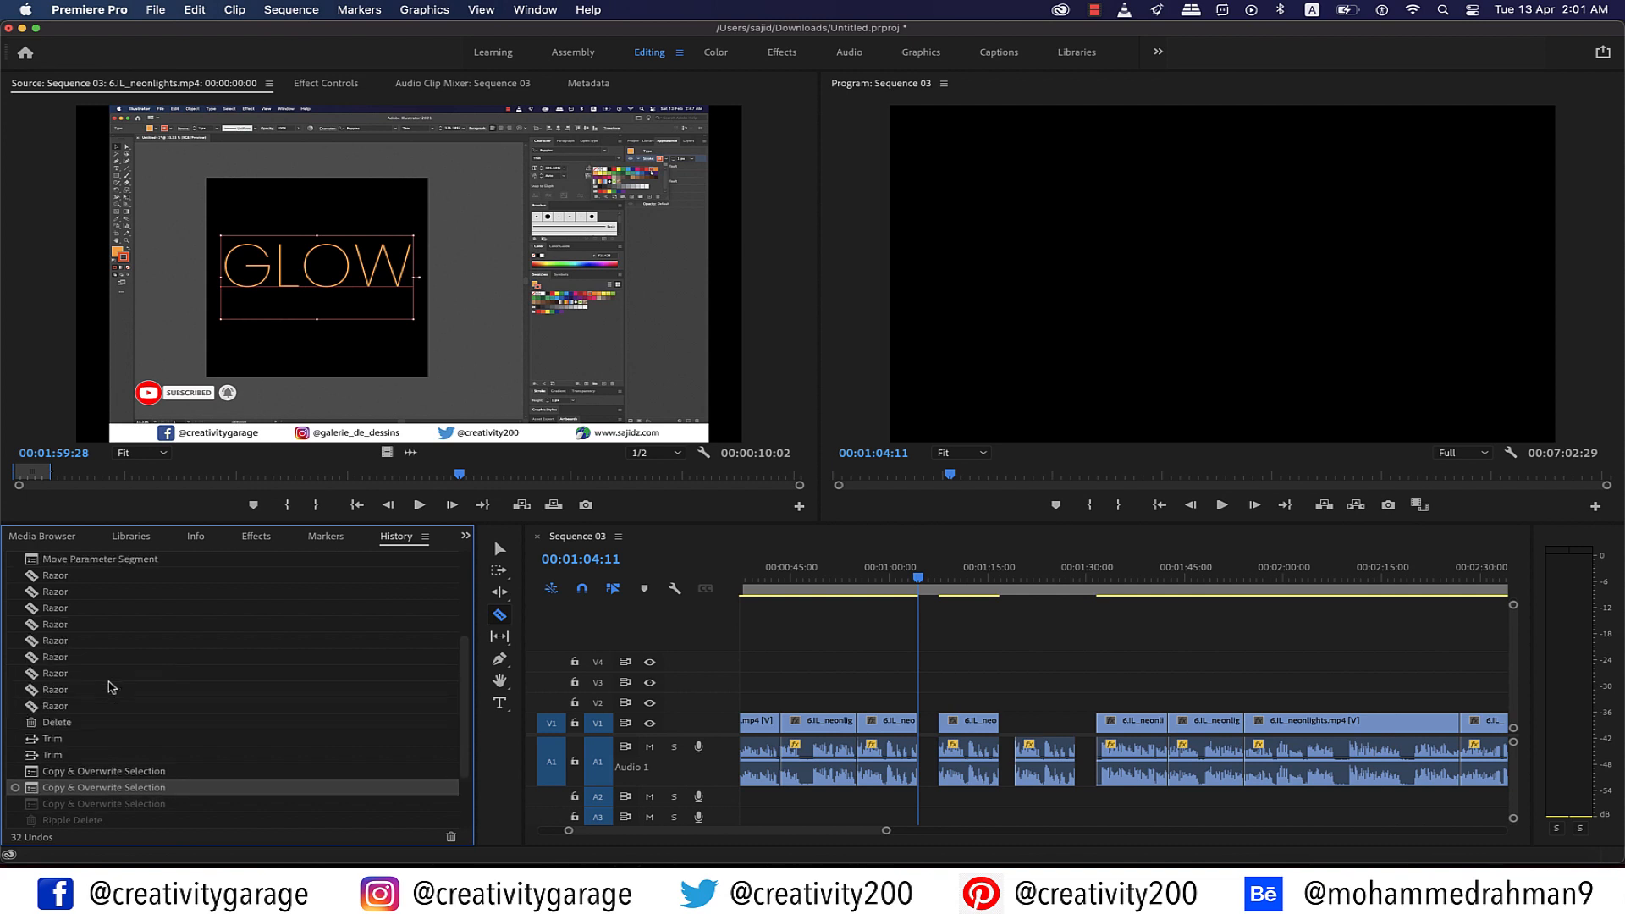
left_click(73, 661)
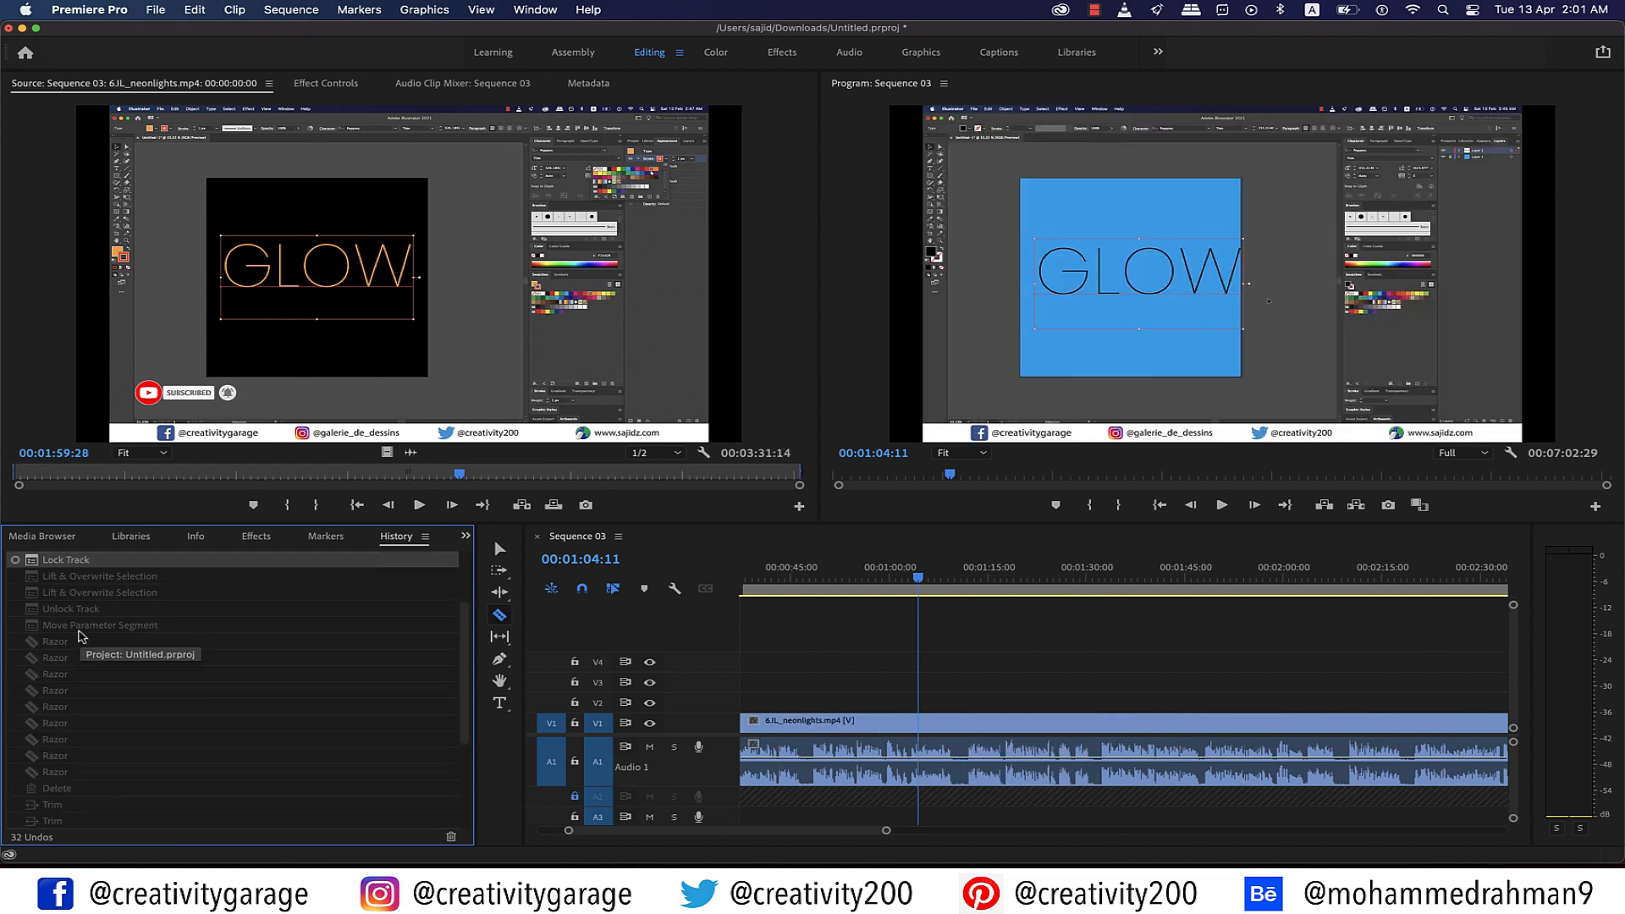
left_click(79, 627)
scroll(79, 631, "up", 3)
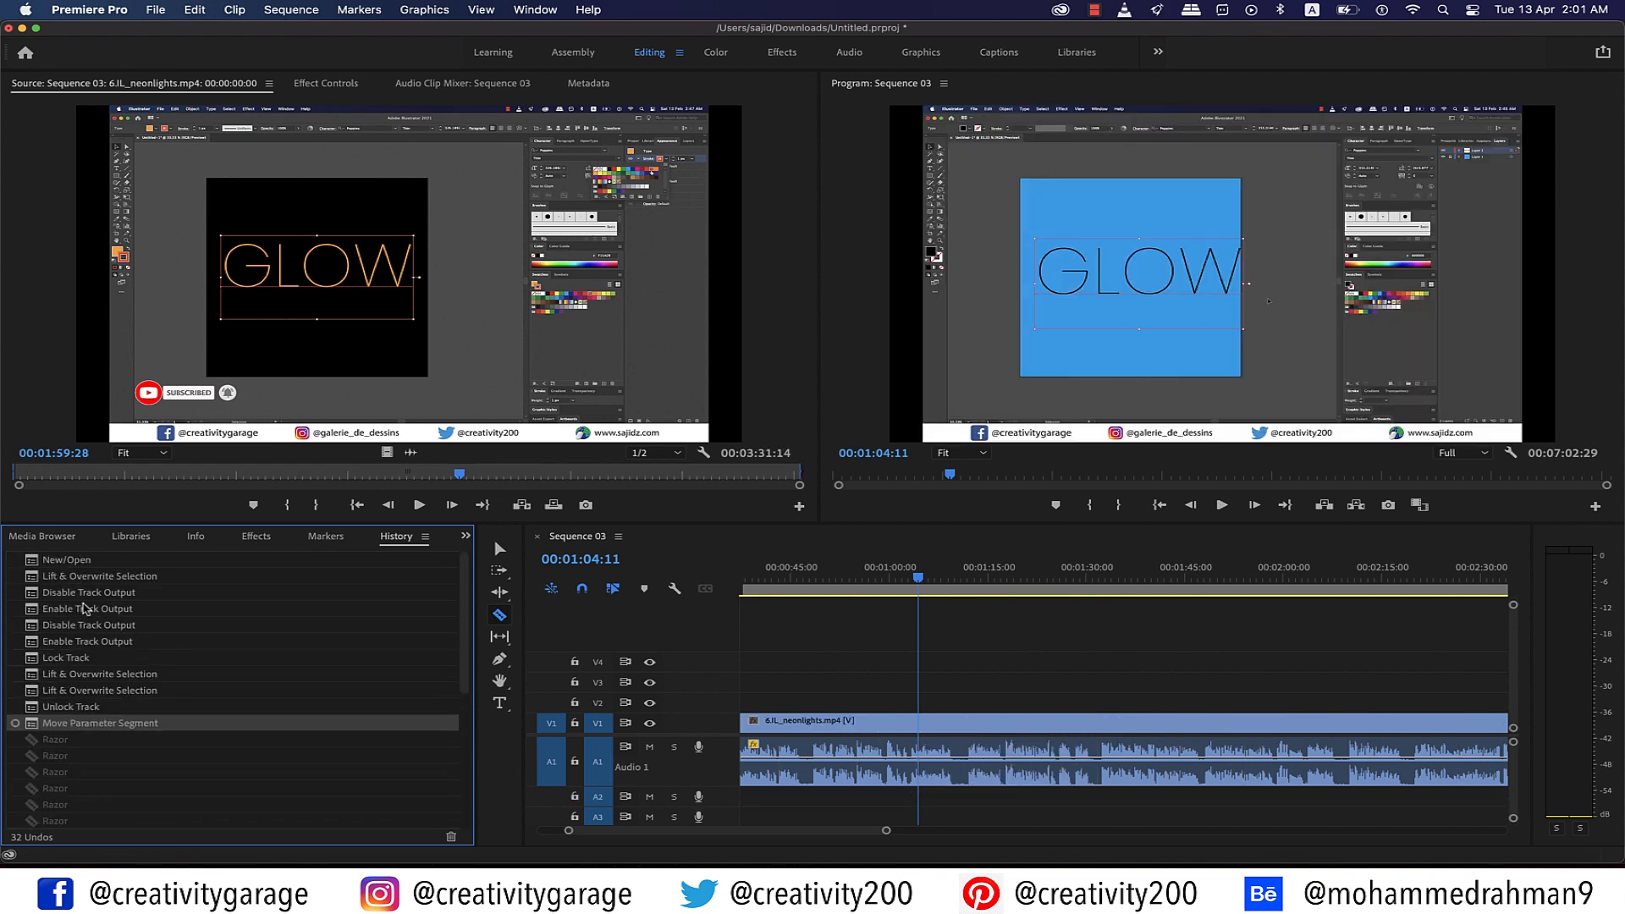
Step: Restore the history states for the first Enable Track Output, Disable Track Output and Lift & Overwrite Selection, and return to Lock Track
left_click(87, 607)
left_click(89, 594)
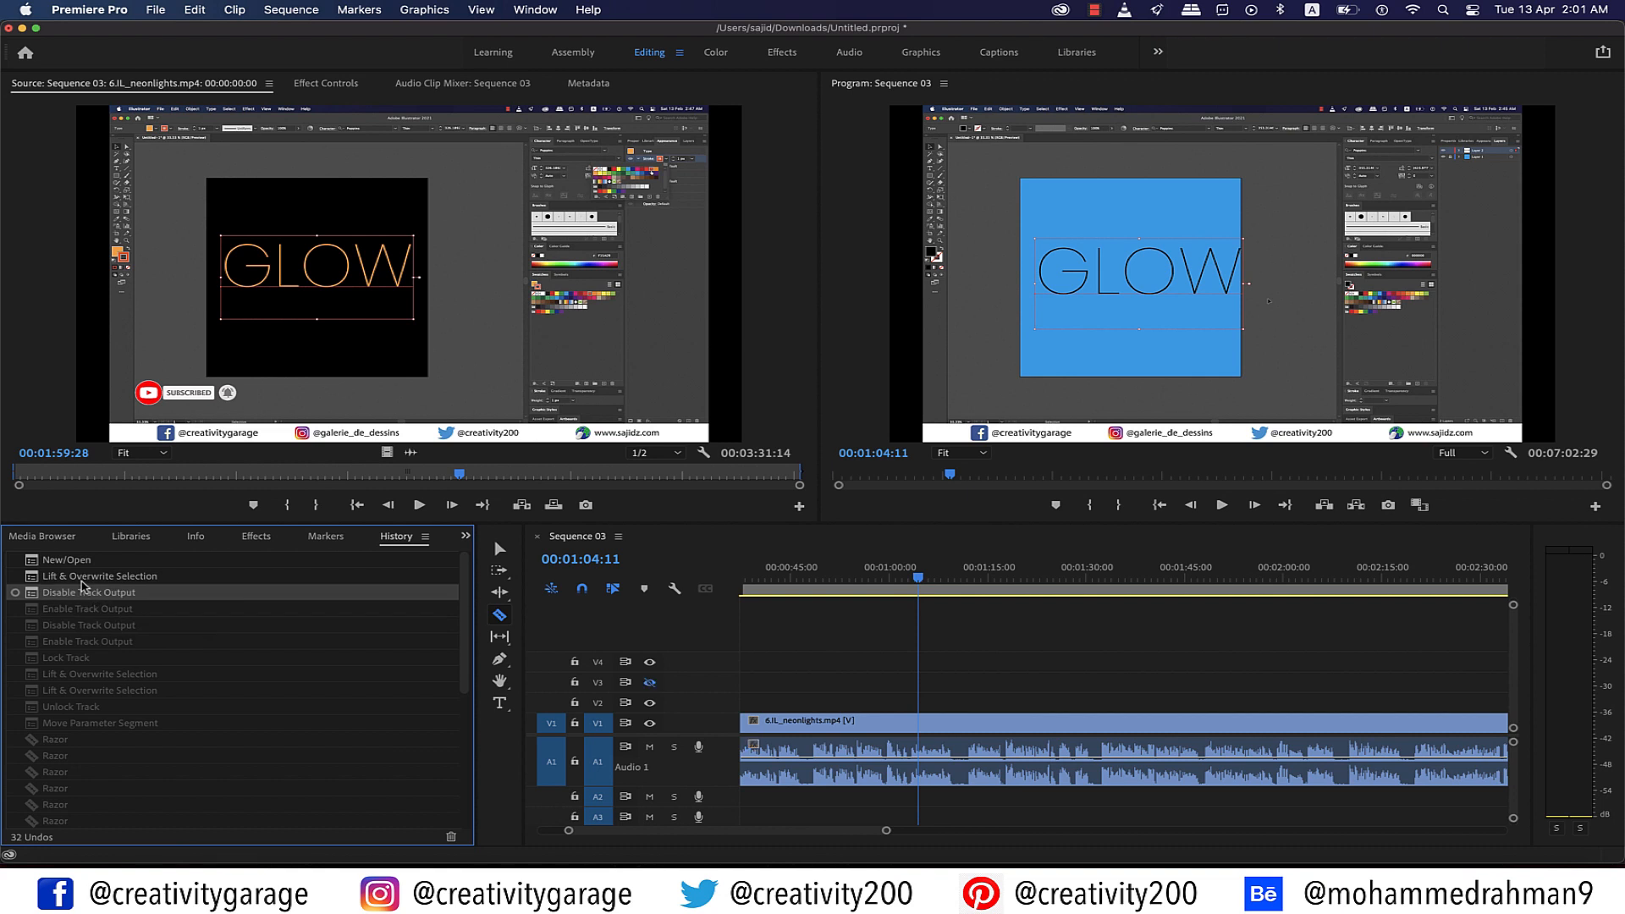
left_click(73, 576)
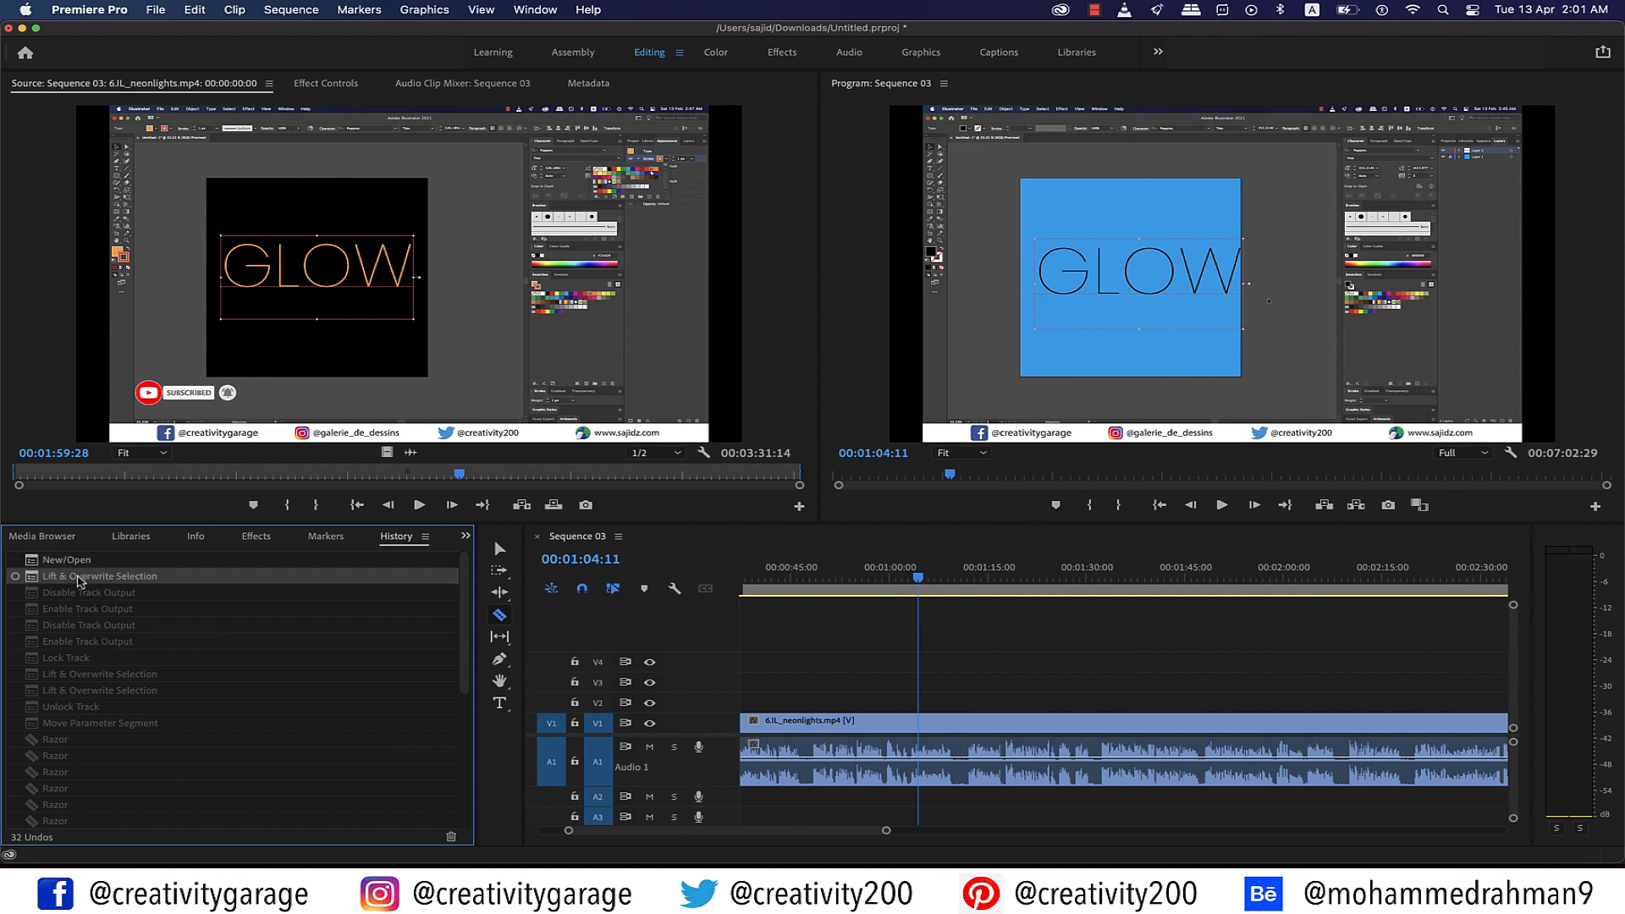
left_click(68, 656)
scroll(59, 669, "down", 5)
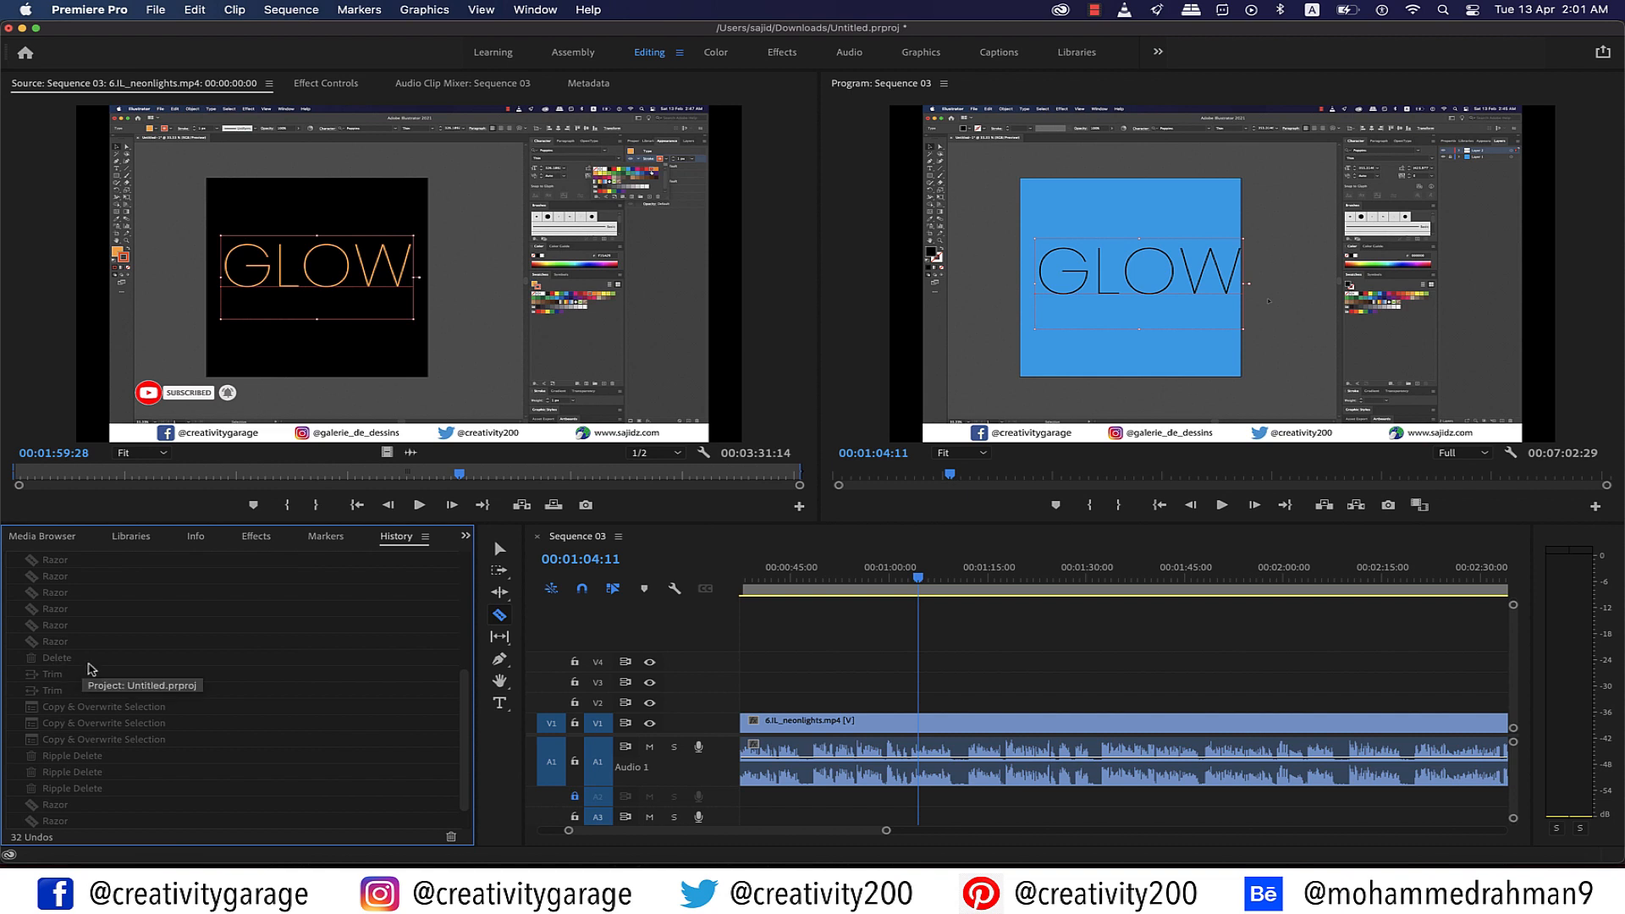
scroll(92, 669, "up", 5)
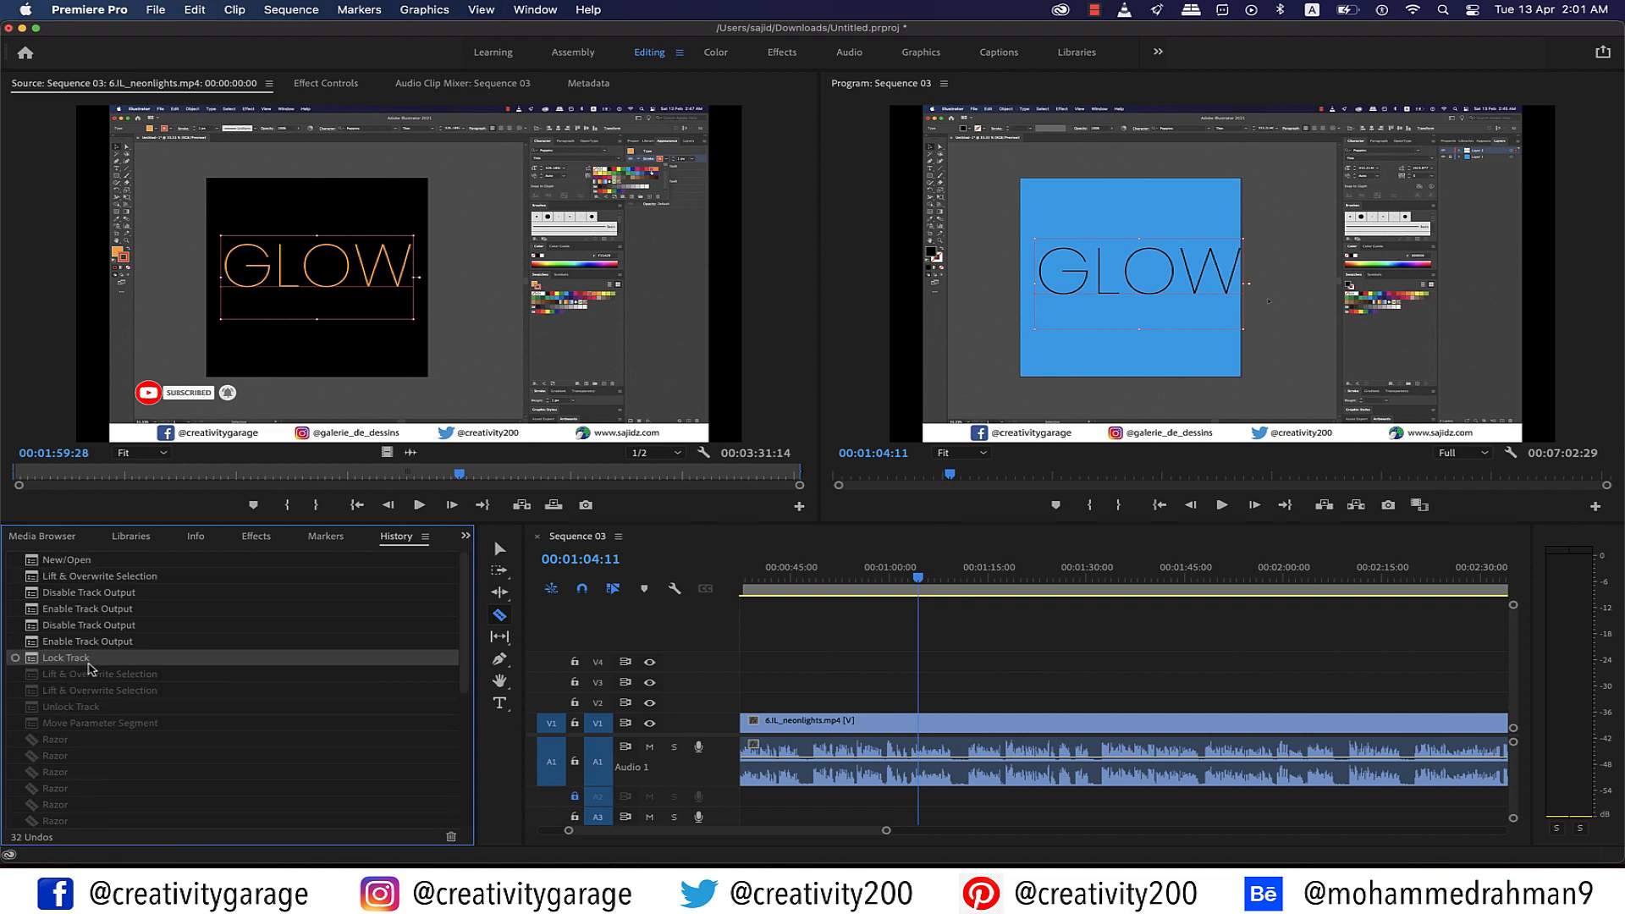
scroll(91, 669, "down", 5)
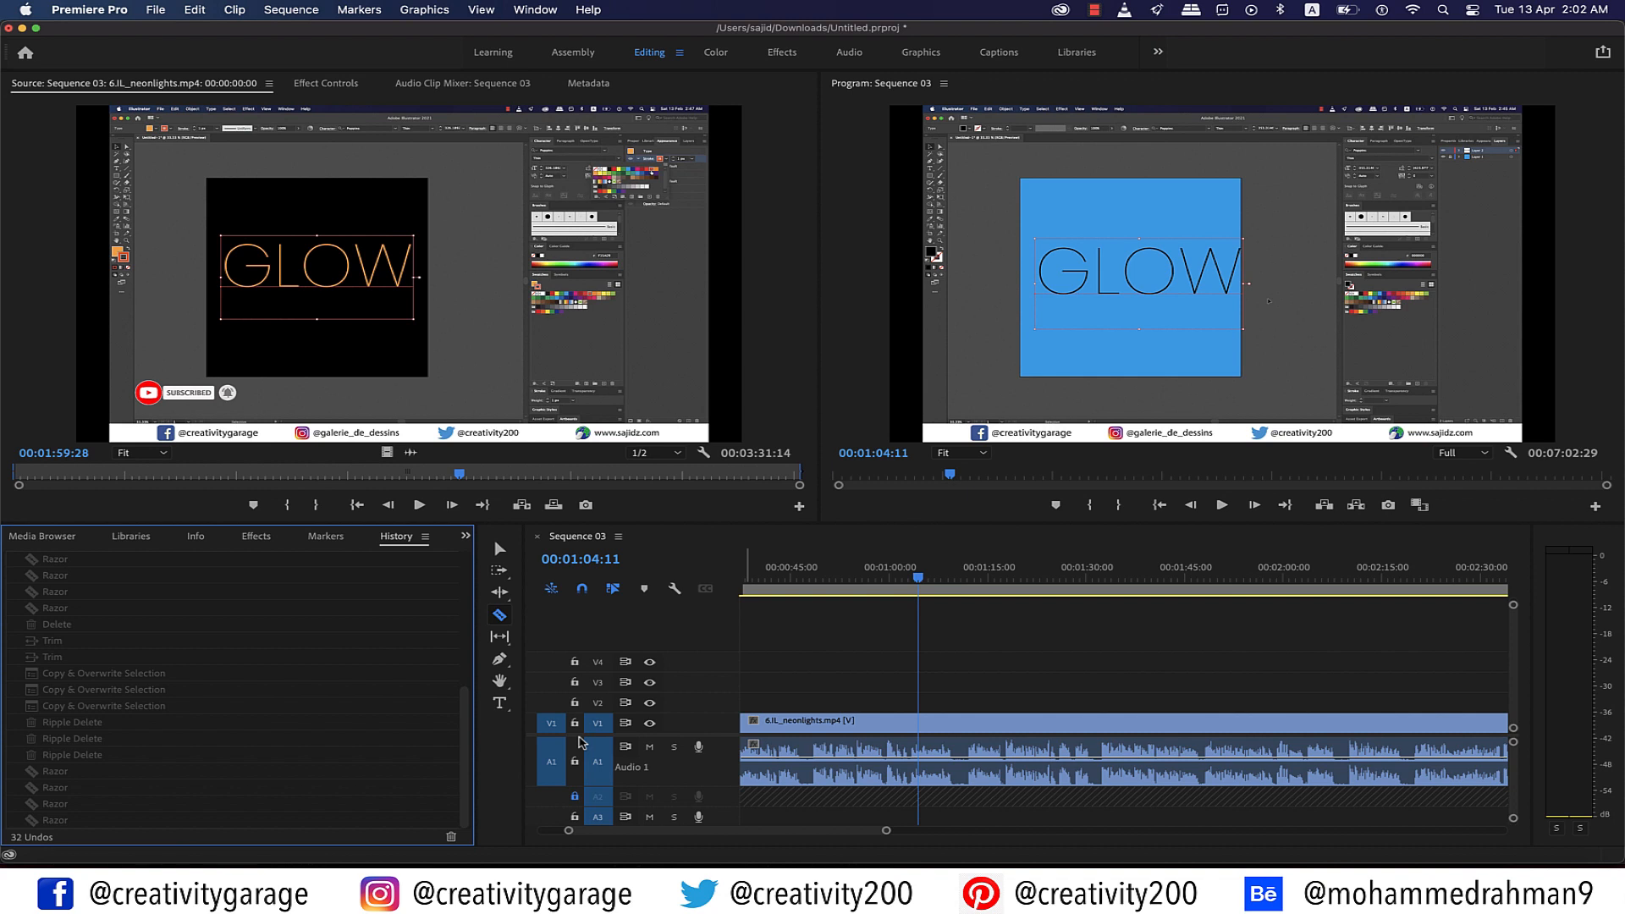
Step: Restore the first Ripple Delete state and delete that action from the history together with everything after it, confirming the deletion
left_click(88, 724)
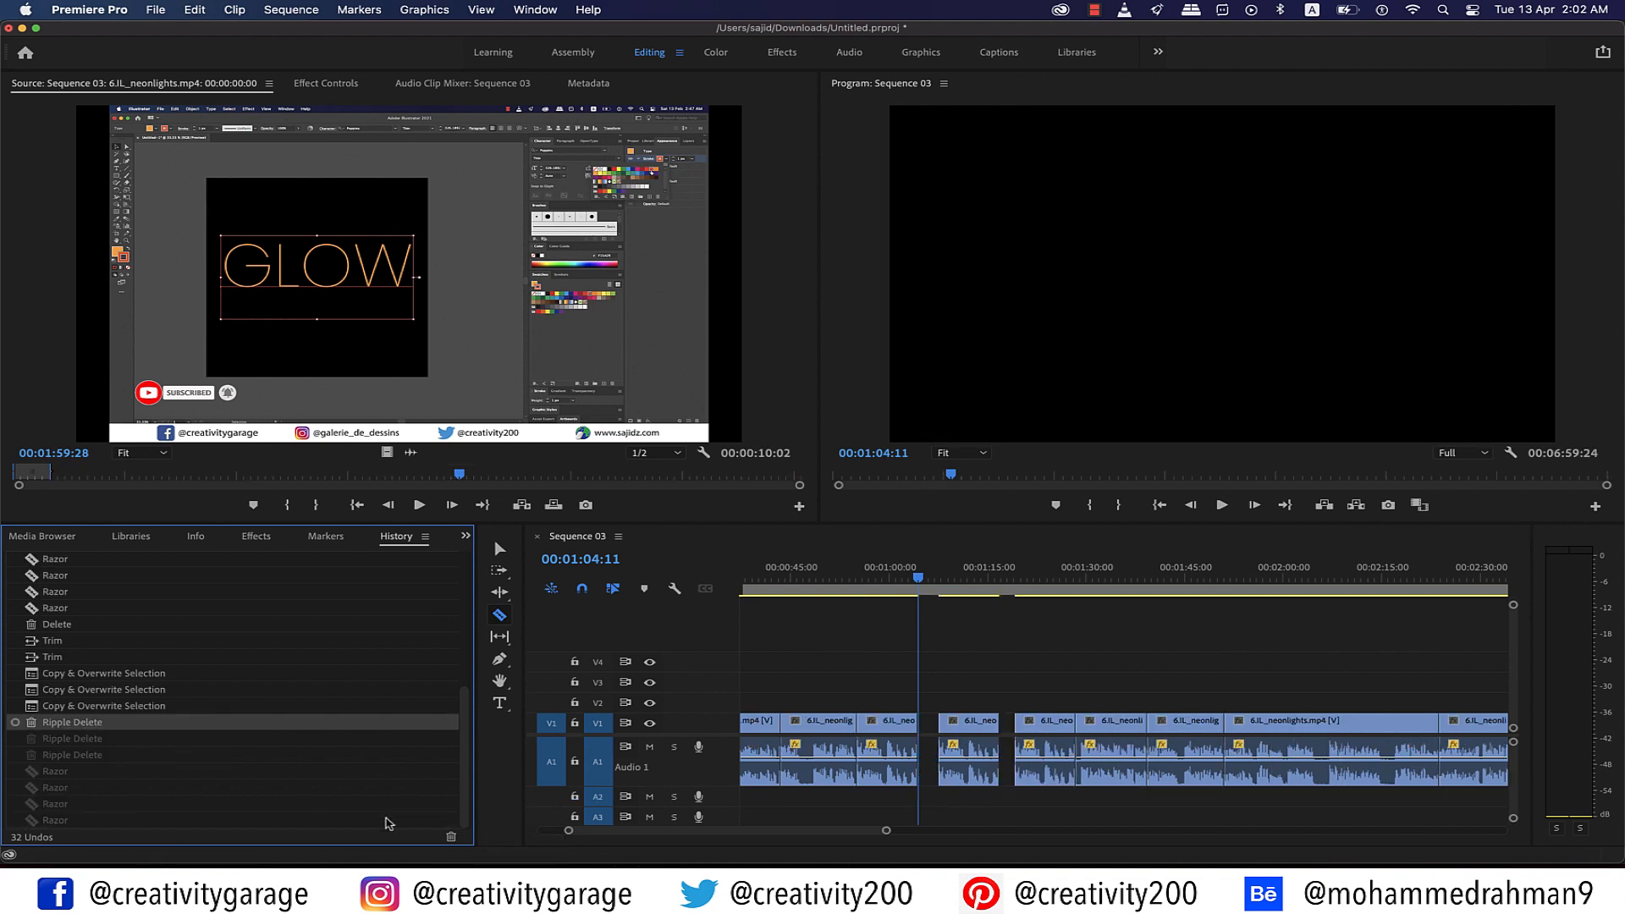
left_click(451, 838)
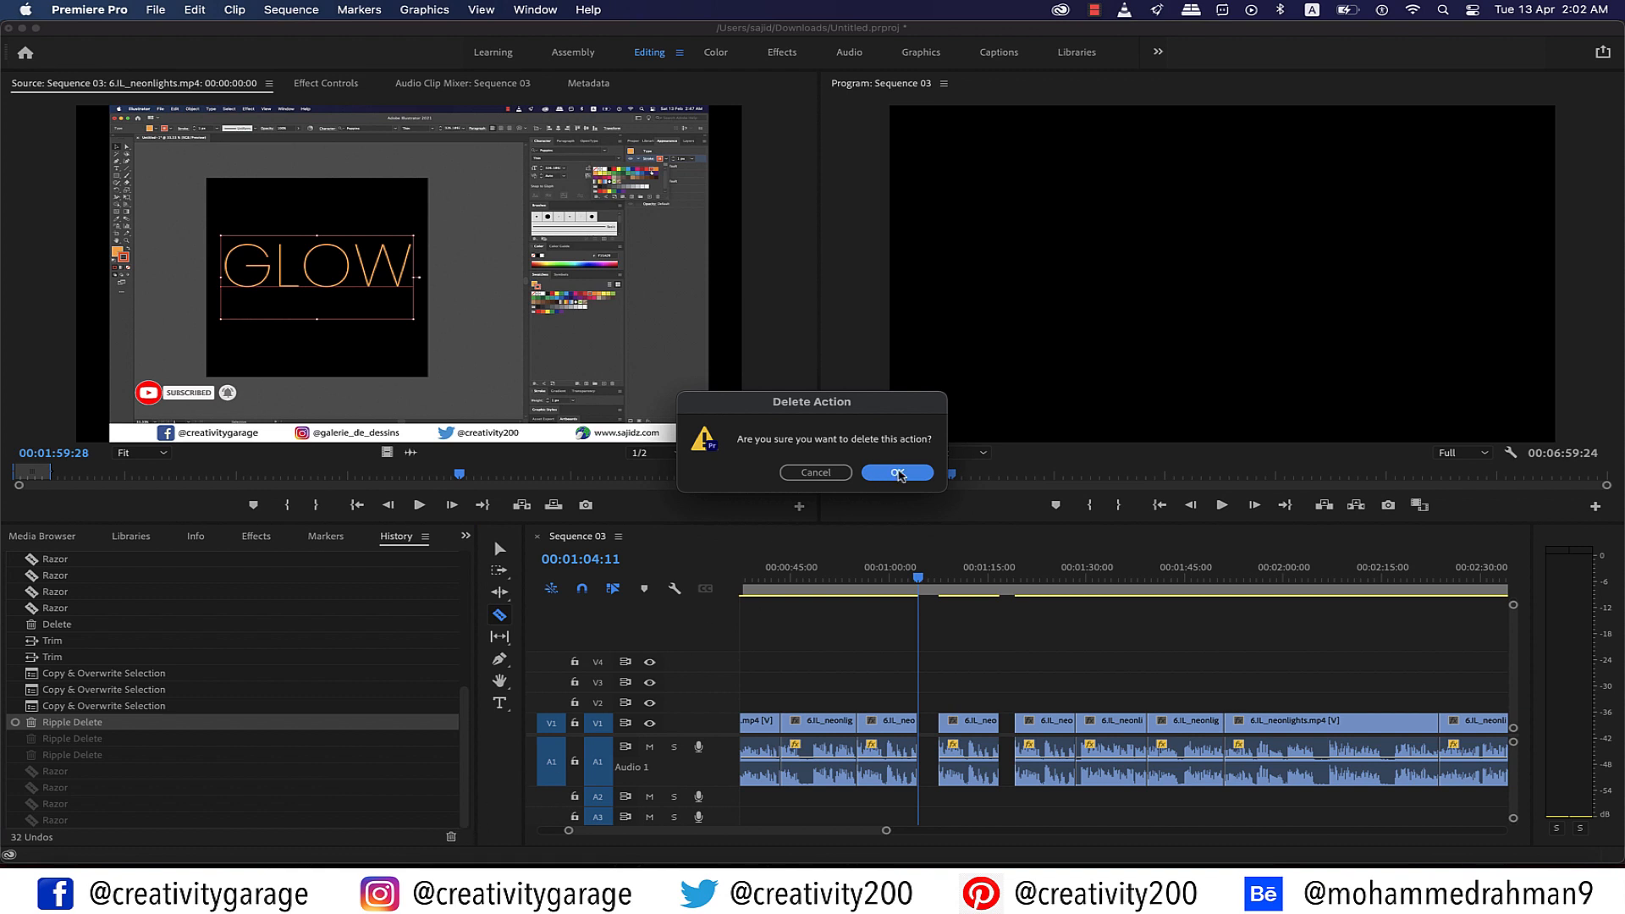
left_click(900, 470)
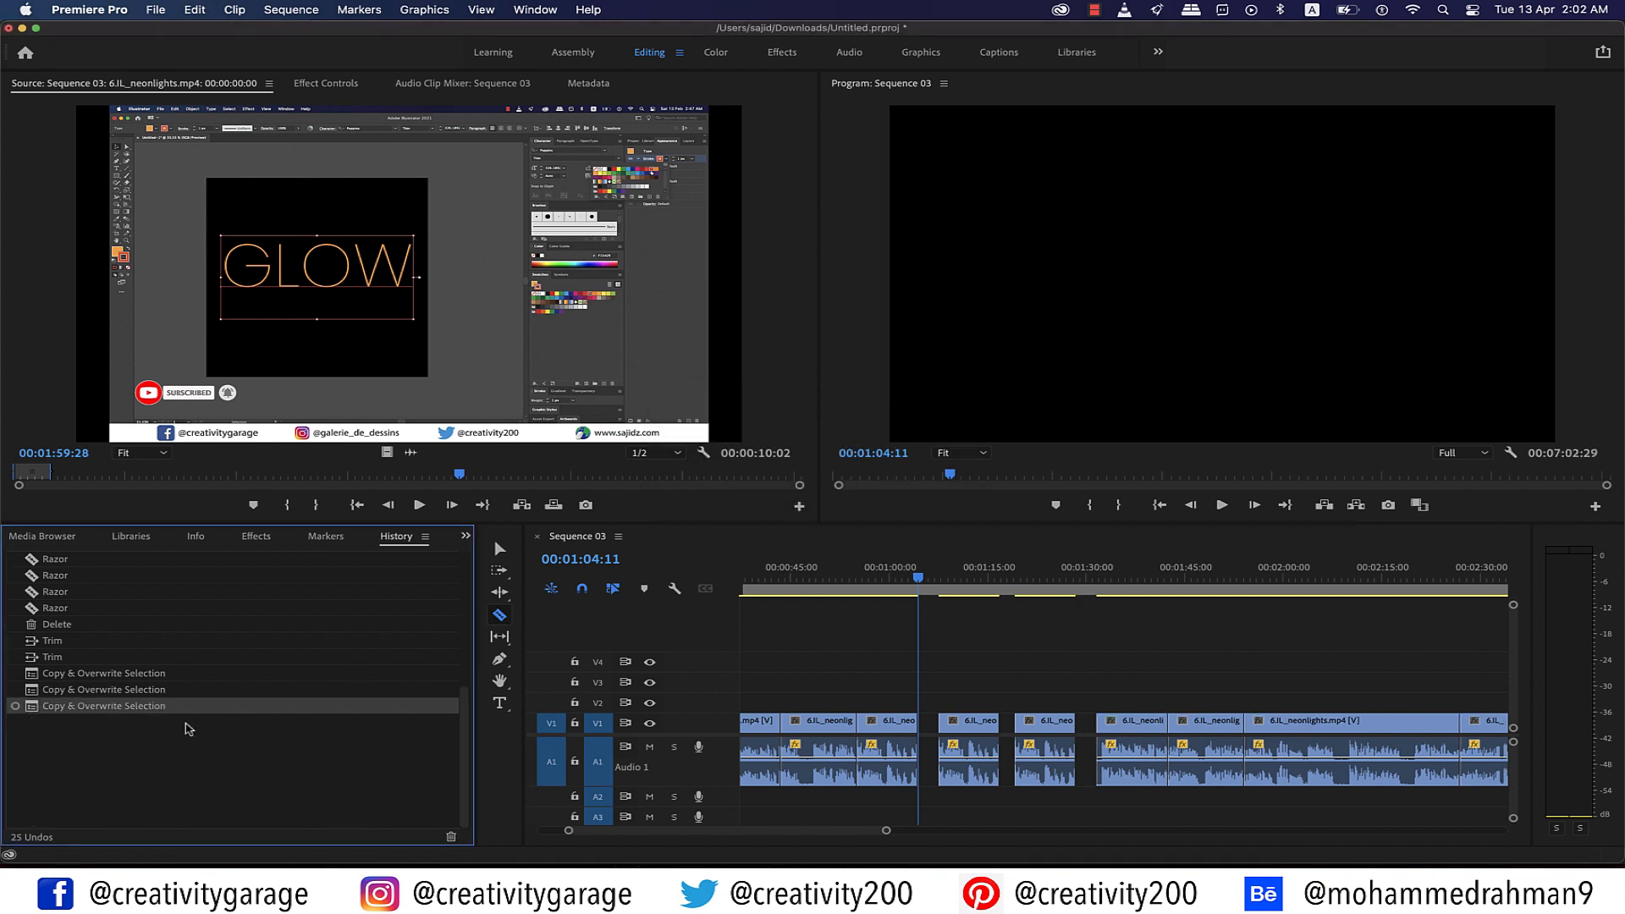
scroll(102, 750, "up", 5)
scroll(101, 759, "down", 5)
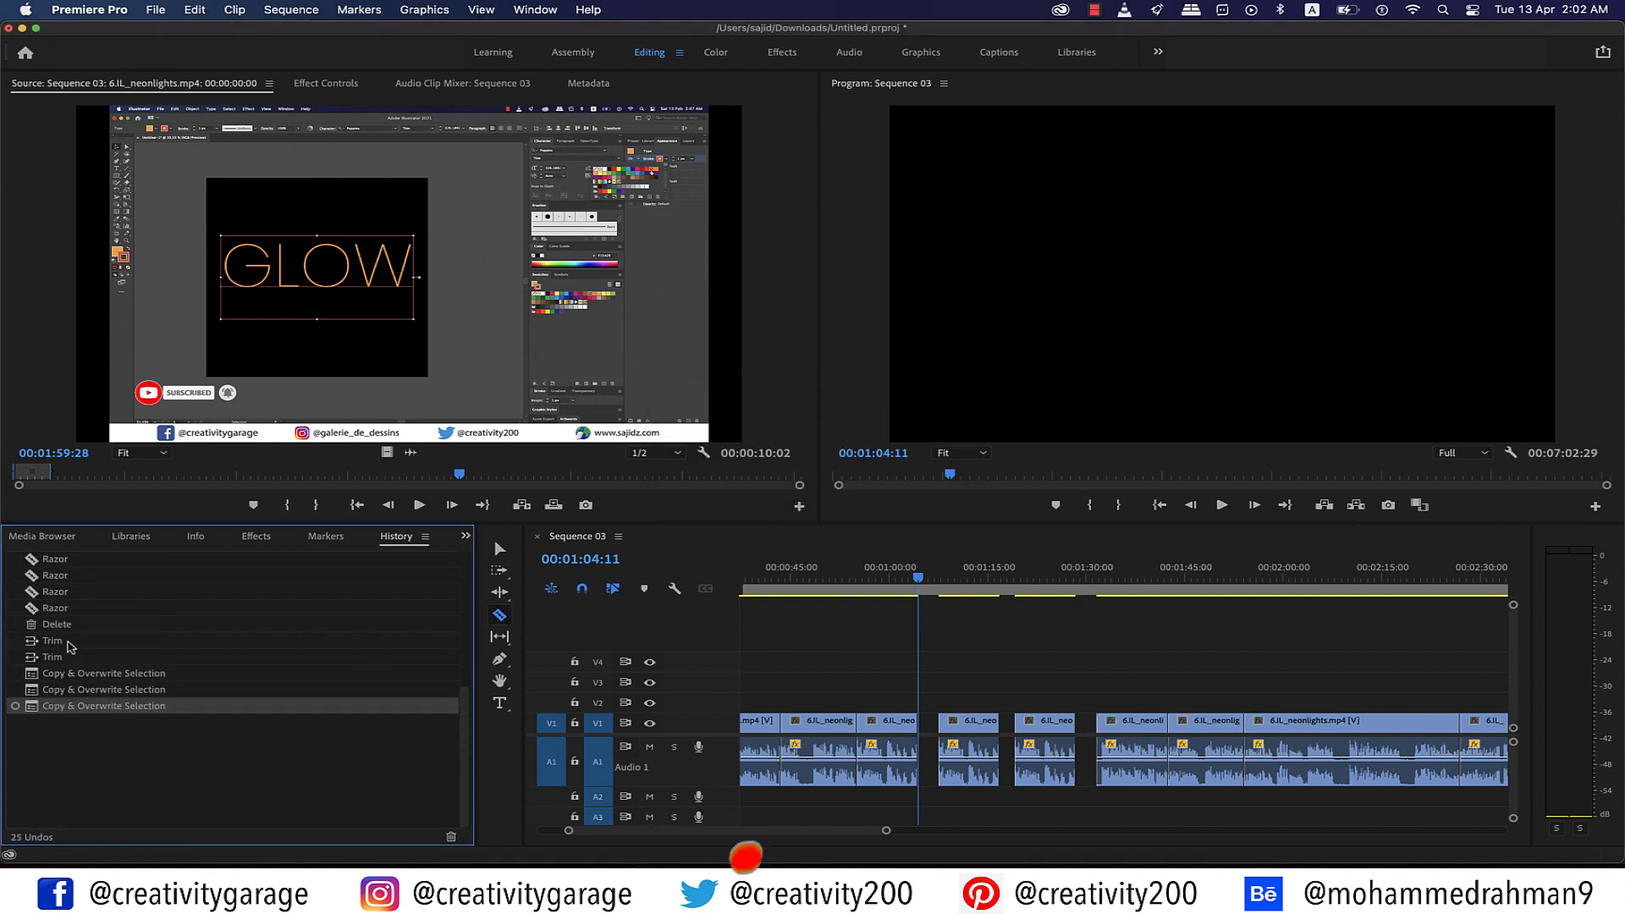